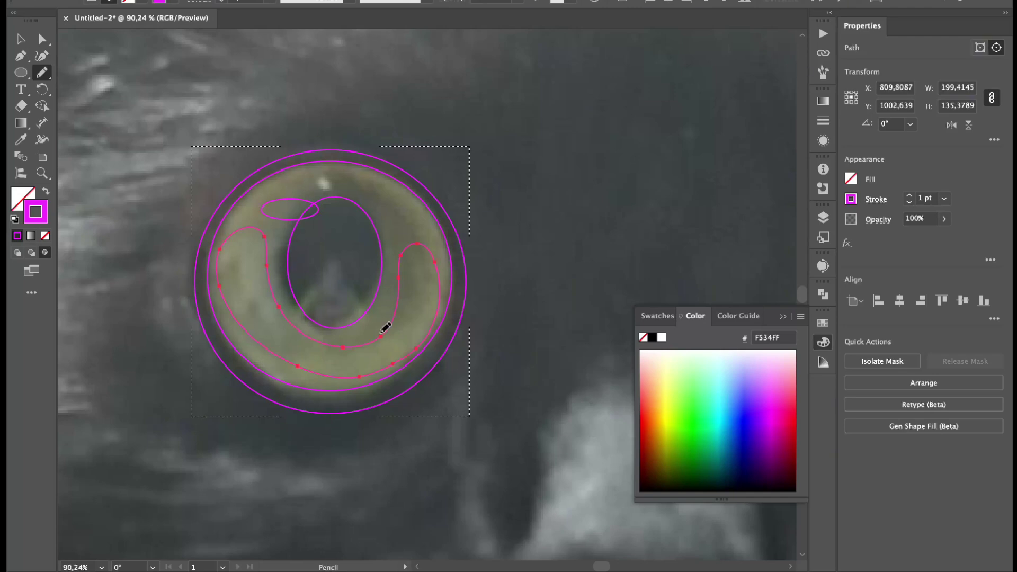
# Step: Redraw the lower edge of the freehand U-shaped iris band in the left eye
pyautogui.scroll(-3, 387, 325)
pyautogui.moveTo(459, 225)
pyautogui.mouseDown()
pyautogui.moveTo(409, 303)
pyautogui.moveTo(330, 309)
pyautogui.mouseUp()
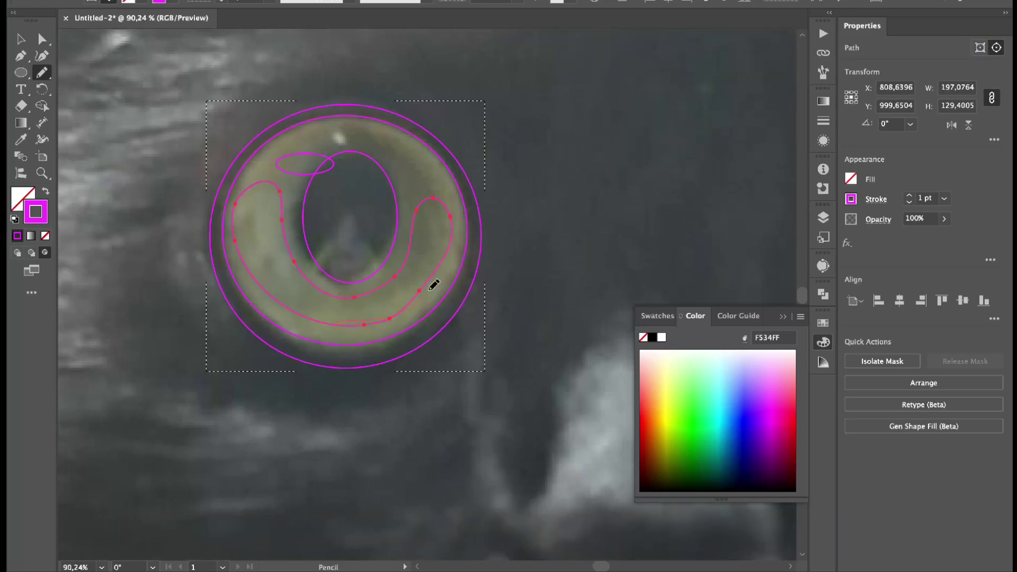
# Step: Trace the right eye with an outer ellipse about 242 by 230 px and a slightly smaller ellipse around the iris
pyautogui.hscroll(3, 488, 182)
pyautogui.scroll(-3, 325, 318)
pyautogui.scroll(2, 324, 316)
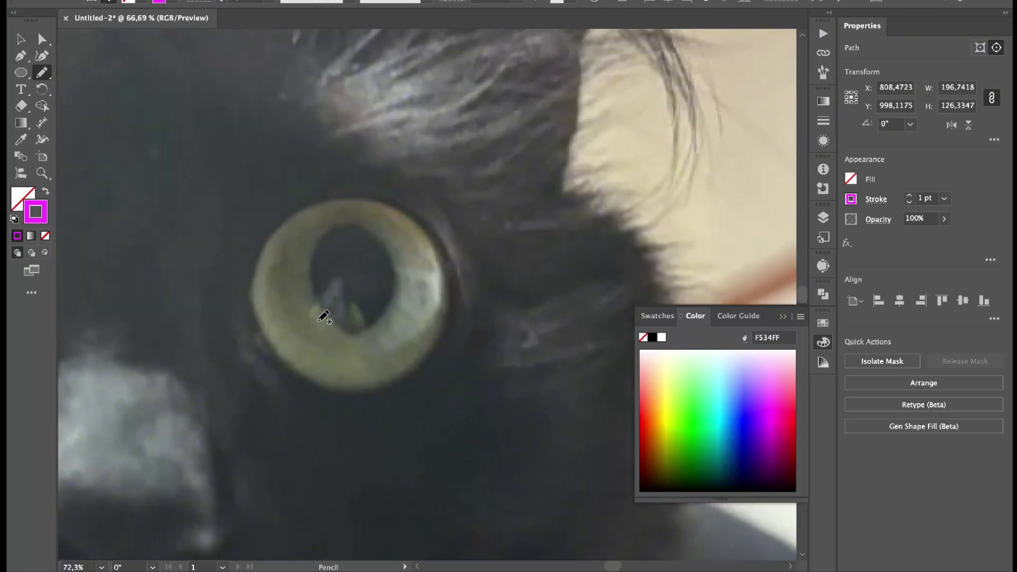
pyautogui.press('l')
pyautogui.moveTo(212, 195); pyautogui.dragTo(428, 400)
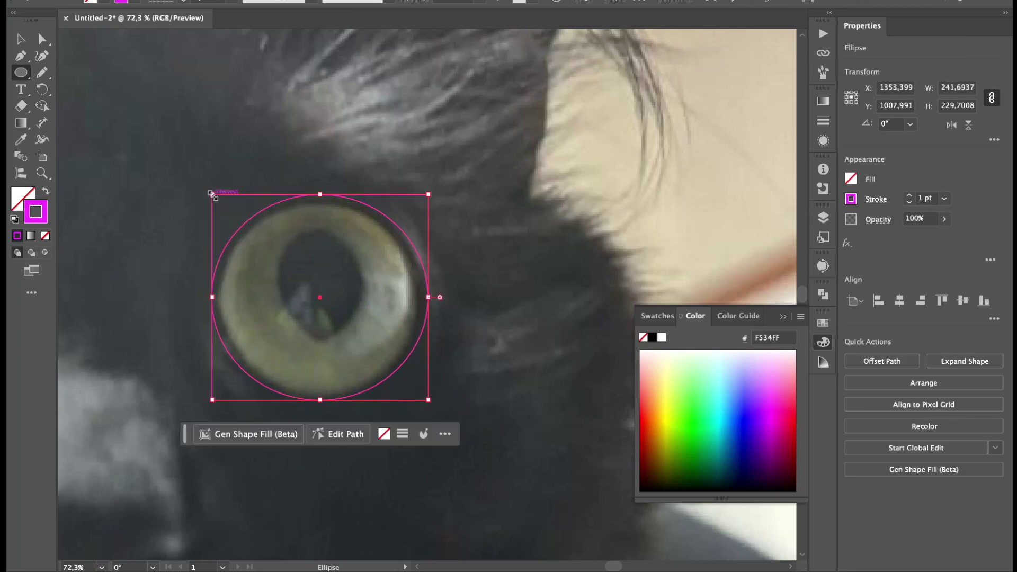
pyautogui.hotkey('shift', 'd')
pyautogui.moveTo(324, 300)
pyautogui.mouseDown()
pyautogui.moveTo(420, 377)
pyautogui.moveTo(416, 393)
pyautogui.mouseUp()
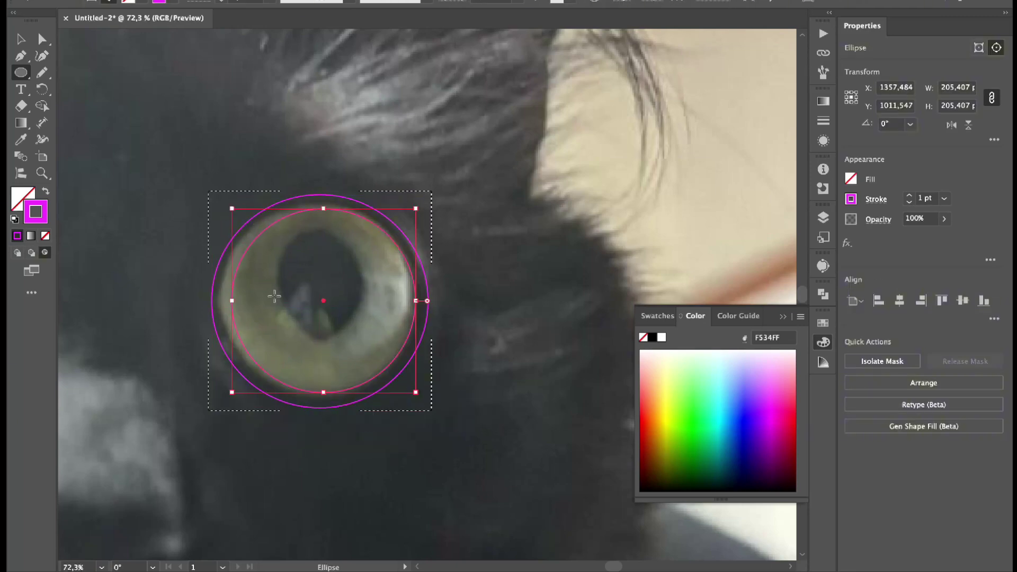
pyautogui.moveTo(232, 300); pyautogui.dragTo(219, 300)
# Step: Add the right eye's inner details: ellipses for the pupil and highlight, plus a freehand U-shaped iris band about 189 by 139 px
pyautogui.moveTo(323, 208); pyautogui.dragTo(363, 340)
pyautogui.moveTo(331, 246); pyautogui.dragTo(380, 229)
pyautogui.press('n')
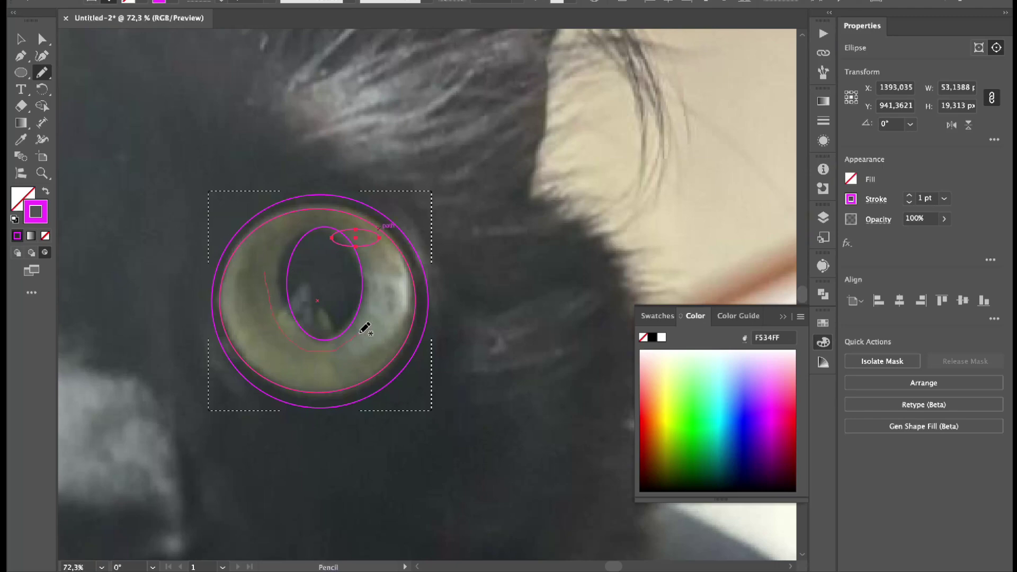
# Step: Draw a closed freehand outline around the cat's nose and nose bridge, with jagged fur spikes along the upper edge
pyautogui.scroll(-5, 279, 278)
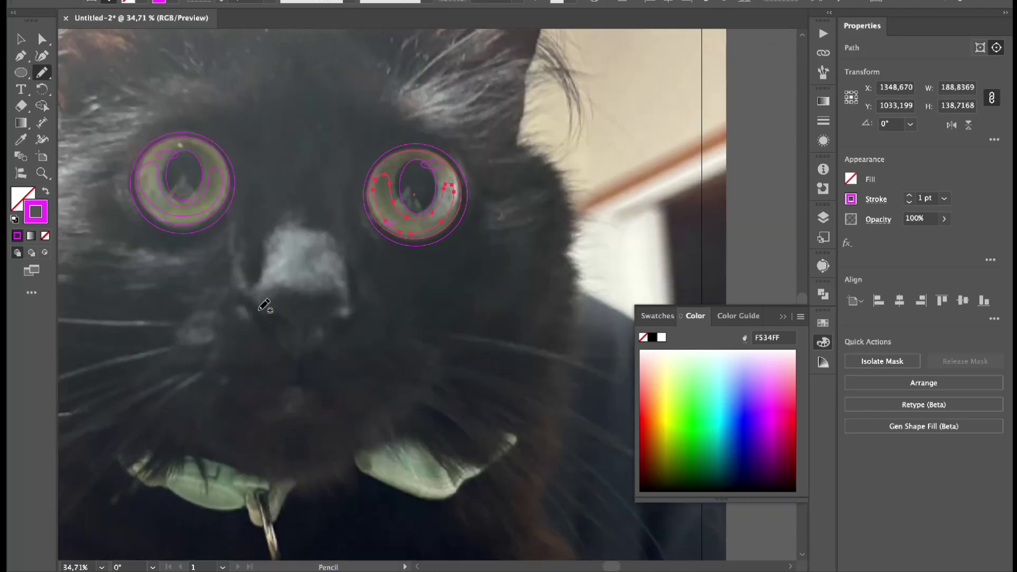
pyautogui.scroll(6, 261, 302)
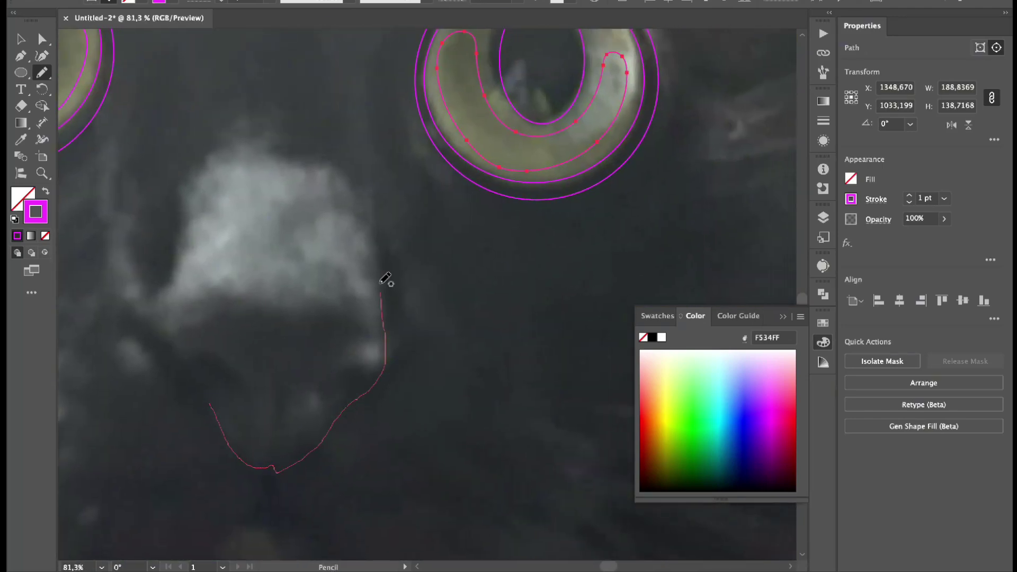
pyautogui.moveTo(160, 292)
pyautogui.mouseDown()
pyautogui.moveTo(185, 386)
pyautogui.moveTo(299, 406)
pyautogui.moveTo(241, 413)
pyautogui.moveTo(262, 397)
pyautogui.mouseUp()
pyautogui.scroll(3, 315, 334)
pyautogui.scroll(2, 313, 341)
pyautogui.moveTo(342, 327); pyautogui.dragTo(328, 374)
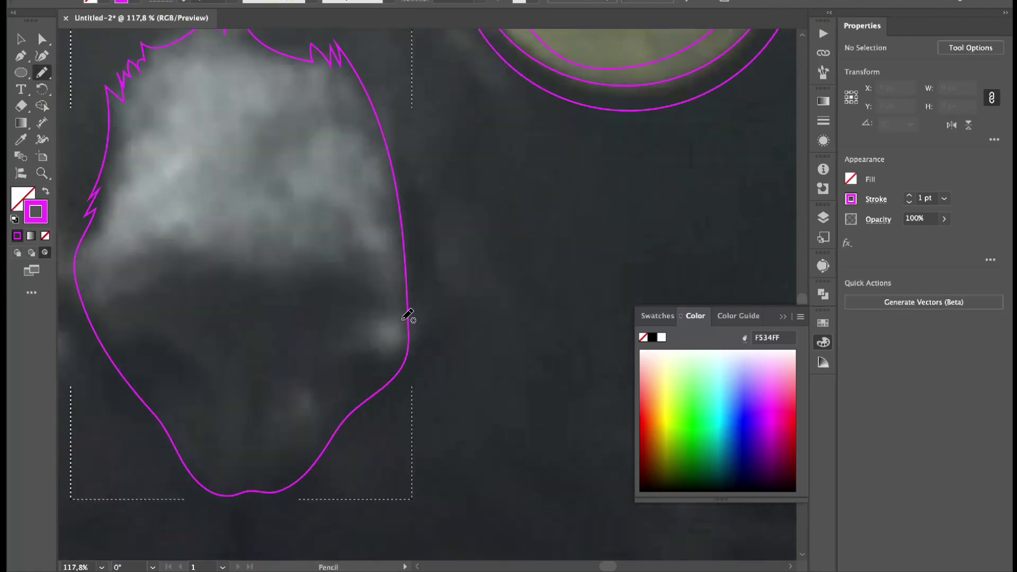
# Step: Draw an inner contour inside the nose outline, following its spiky sides and curving around the dark nose tip
pyautogui.moveTo(266, 283); pyautogui.dragTo(182, 342)
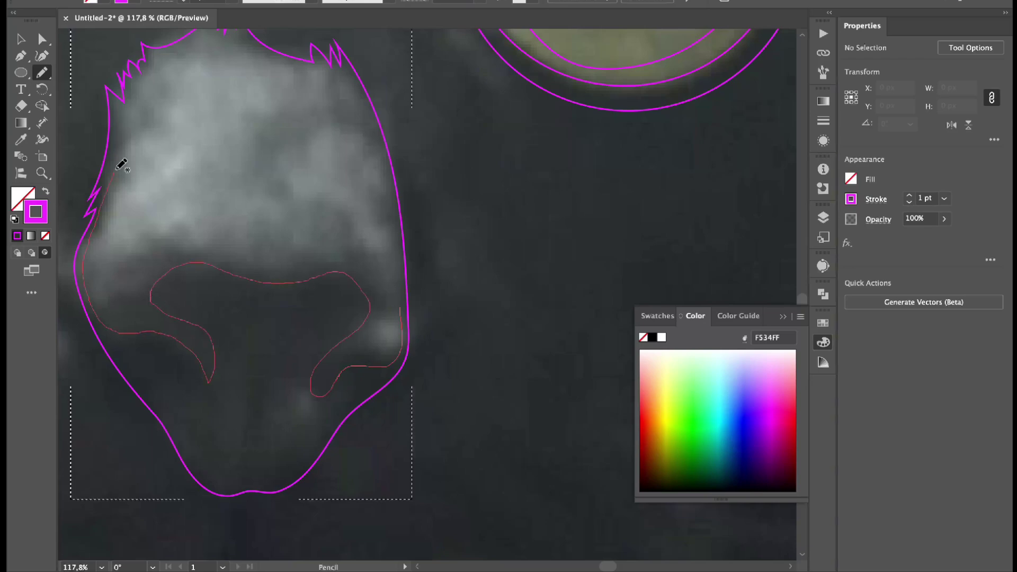
pyautogui.moveTo(135, 42); pyautogui.dragTo(138, 46)
pyautogui.scroll(3, 295, 125)
pyautogui.moveTo(356, 402)
pyautogui.mouseDown()
pyautogui.moveTo(352, 302)
pyautogui.moveTo(324, 195)
pyautogui.mouseUp()
pyautogui.moveTo(196, 118); pyautogui.dragTo(197, 116)
# Step: Draw the small closed shapes of the lower nose: two beside the centre line and one nostril at each side
pyautogui.scroll(-5, 249, 182)
pyautogui.moveTo(243, 252)
pyautogui.mouseDown()
pyautogui.moveTo(202, 321)
pyautogui.moveTo(216, 255)
pyautogui.moveTo(284, 328)
pyautogui.moveTo(276, 234)
pyautogui.mouseUp()
pyautogui.scroll(3, 139, 242)
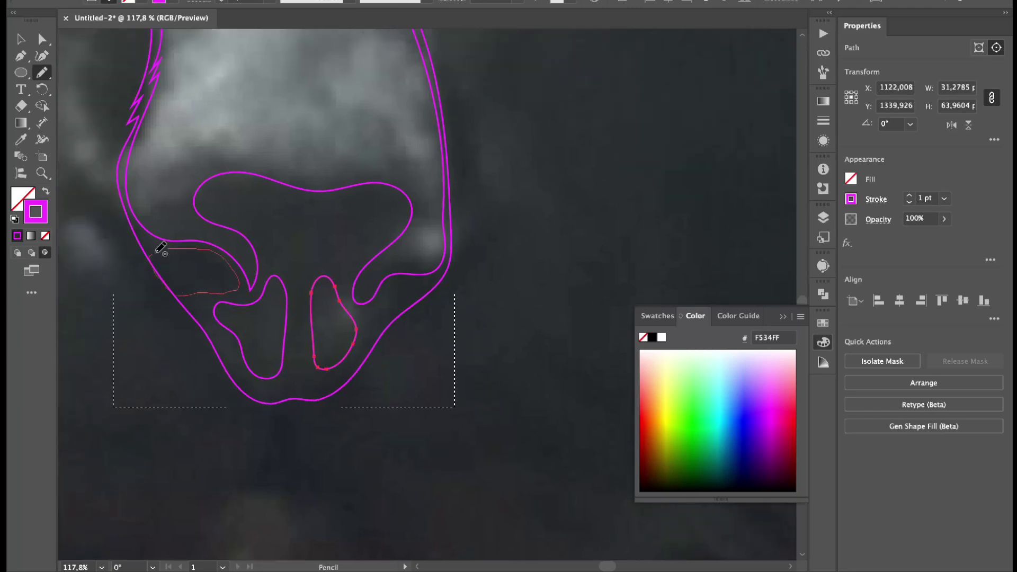
pyautogui.moveTo(161, 247); pyautogui.dragTo(162, 249)
pyautogui.scroll(-5, 357, 157)
pyautogui.moveTo(357, 157); pyautogui.dragTo(408, 220)
# Step: Draw two nested light fur patches on the nose bridge, about 197 by 163 px and 186 by 161 px, the inner one jagged
pyautogui.scroll(8, 325, 263)
pyautogui.moveTo(156, 281); pyautogui.dragTo(210, 329)
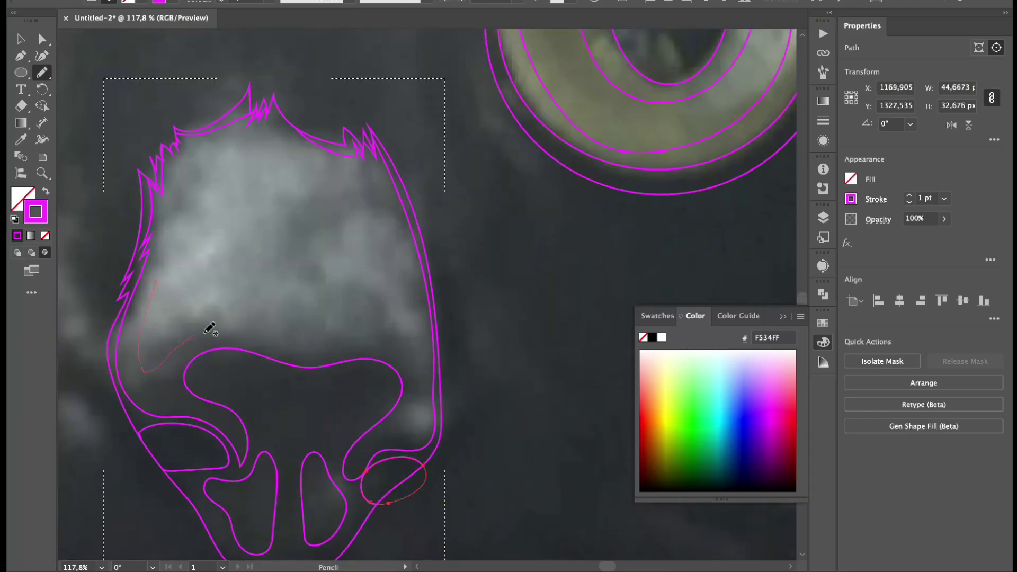
pyautogui.moveTo(181, 166); pyautogui.dragTo(165, 222)
pyautogui.scroll(-3, 250, 198)
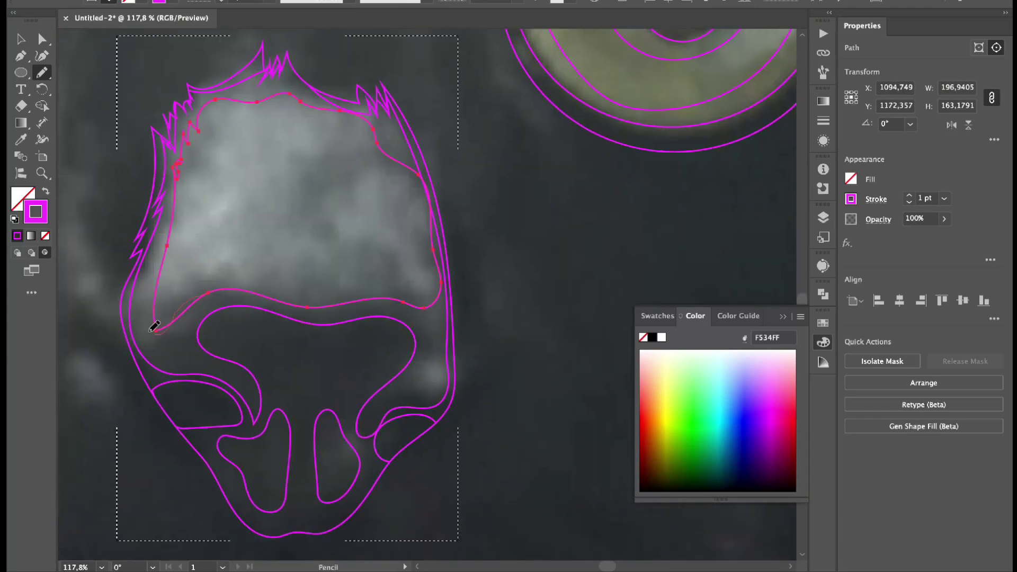
pyautogui.moveTo(154, 331); pyautogui.dragTo(153, 331)
pyautogui.moveTo(187, 211)
pyautogui.mouseDown()
pyautogui.moveTo(215, 275)
pyautogui.moveTo(322, 291)
pyautogui.mouseUp()
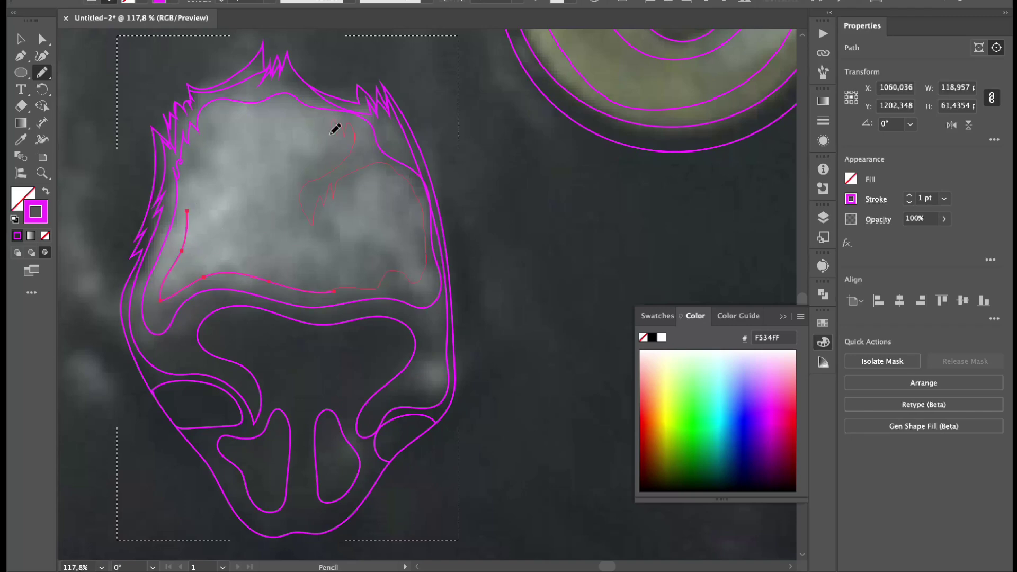
# Step: Start the head outline with a jagged freehand fur line about 312 by 182 px at the left end of the collar
pyautogui.scroll(-5, 185, 222)
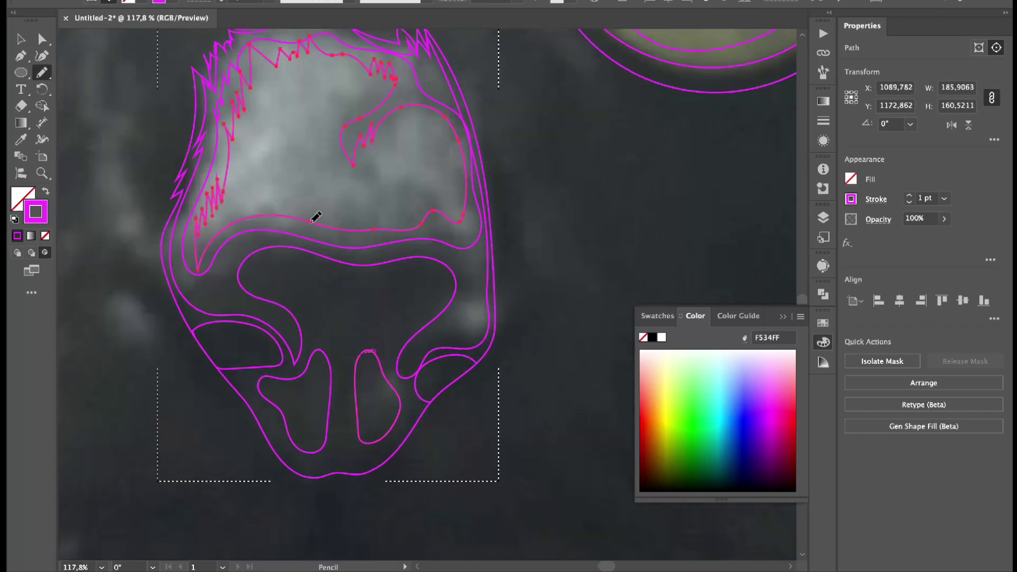
pyautogui.scroll(-10, 318, 212)
pyautogui.scroll(-3, 321, 199)
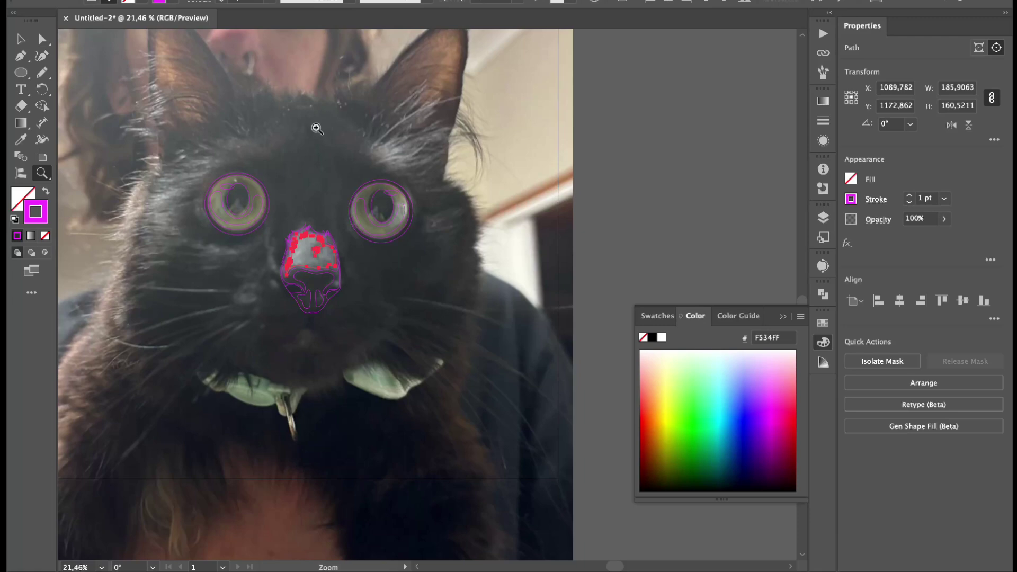
pyautogui.scroll(-3, 373, 122)
pyautogui.scroll(10, 257, 291)
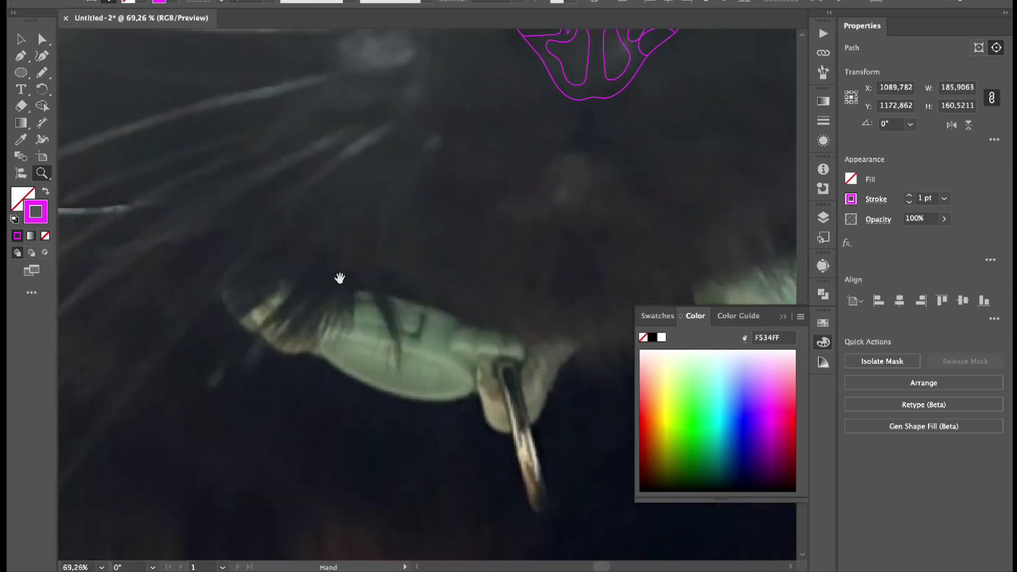
pyautogui.moveTo(373, 251)
pyautogui.mouseDown()
pyautogui.moveTo(318, 291)
pyautogui.moveTo(340, 224)
pyautogui.moveTo(329, 203)
pyautogui.moveTo(181, 310)
pyautogui.moveTo(132, 318)
pyautogui.mouseUp()
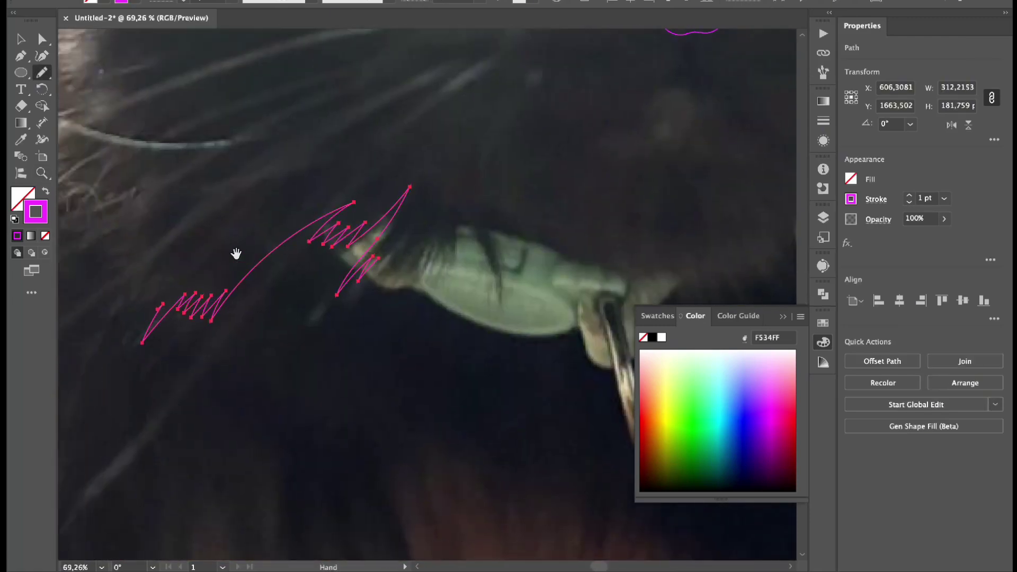
# Step: Draw a zigzag fur line from the lower left jaw up along the left cheek
pyautogui.hscroll(-5, 236, 252)
pyautogui.scroll(3, 236, 252)
pyautogui.moveTo(339, 415)
pyautogui.mouseDown()
pyautogui.moveTo(284, 380)
pyautogui.moveTo(270, 344)
pyautogui.moveTo(238, 319)
pyautogui.mouseUp()
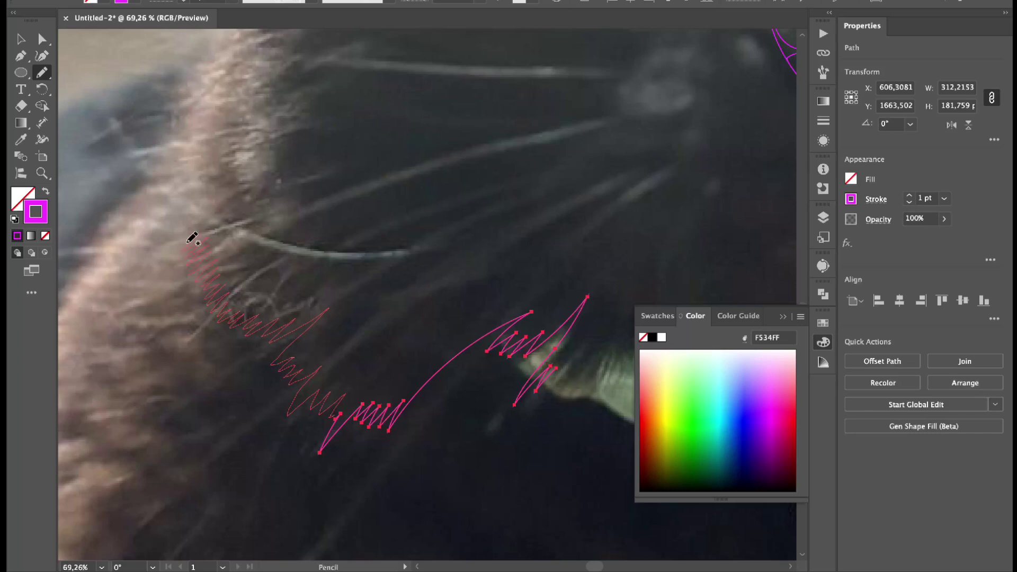
pyautogui.moveTo(186, 151); pyautogui.dragTo(254, 61)
# Step: Join the left cheek fur line to the jaw fur line at the small gap between their end points
pyautogui.scroll(8, 391, 318)
pyautogui.press('a')
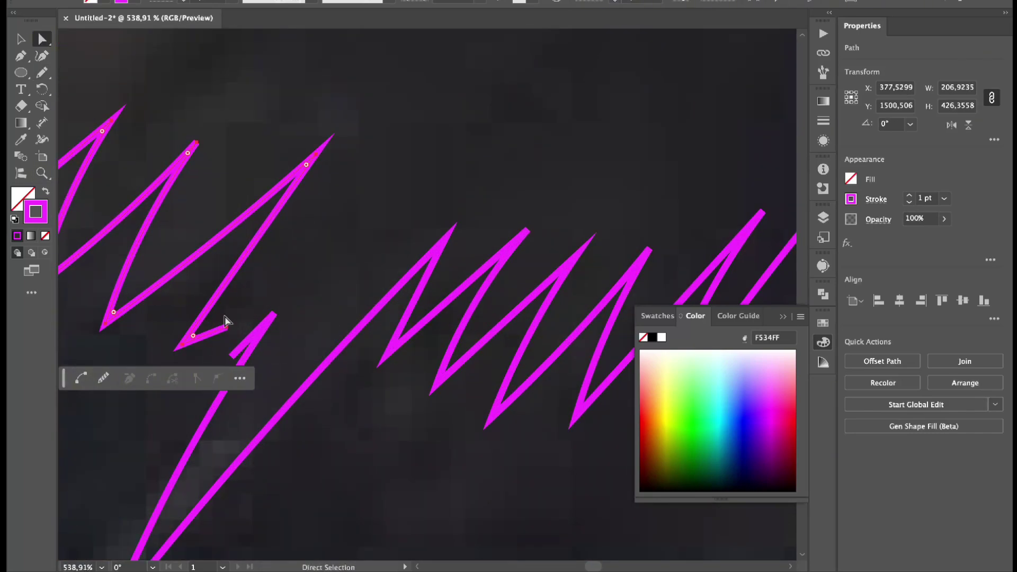
pyautogui.click(255, 353)
# Step: Extend the jagged head outline along the fur above the left collar piece to just past the tag ring
pyautogui.press('n')
pyautogui.scroll(-10, 261, 212)
pyautogui.scroll(3, 251, 270)
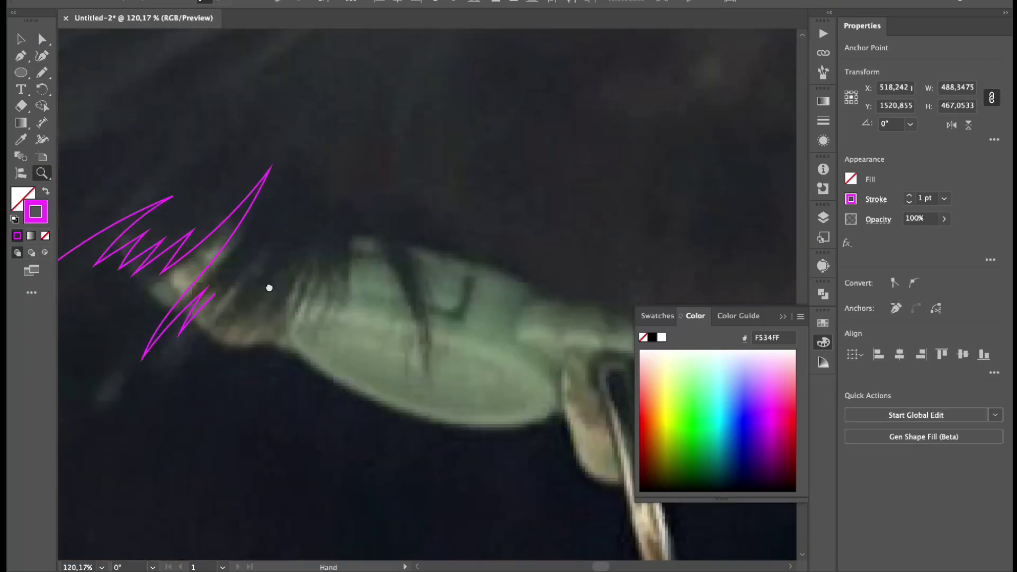
pyautogui.moveTo(141, 334); pyautogui.dragTo(139, 334)
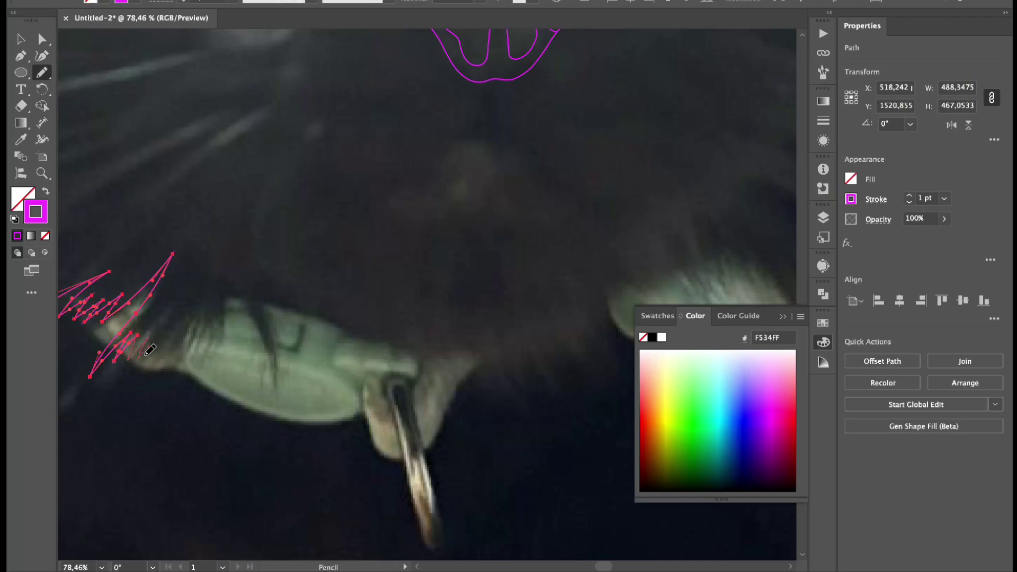
pyautogui.moveTo(218, 307)
pyautogui.mouseDown()
pyautogui.moveTo(271, 351)
pyautogui.moveTo(298, 321)
pyautogui.mouseUp()
pyautogui.moveTo(430, 341); pyautogui.dragTo(487, 408)
# Step: Continue the fur outline under the chin and across the right collar piece to its outer end
pyautogui.moveTo(526, 313); pyautogui.dragTo(290, 332)
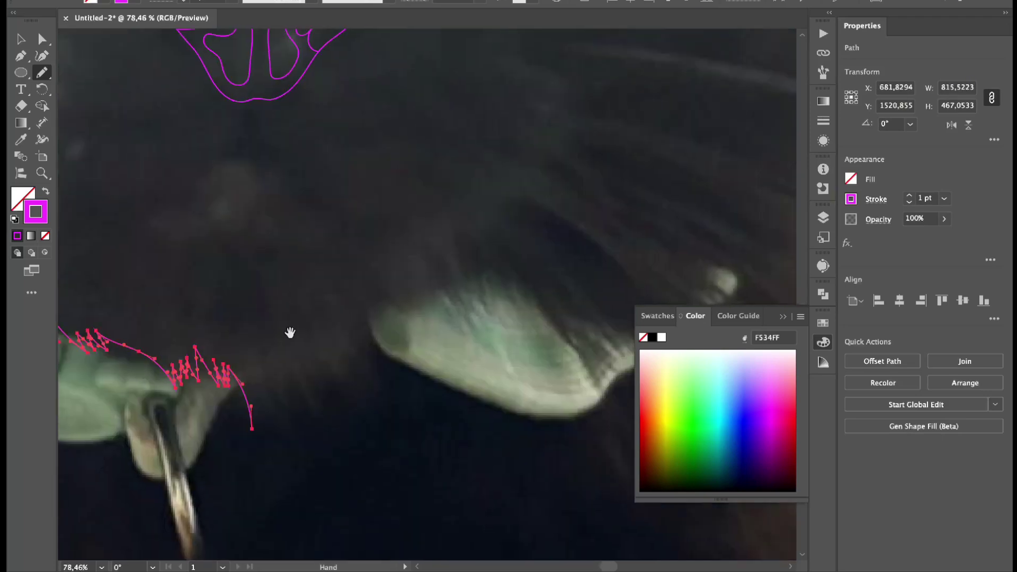
pyautogui.moveTo(282, 370)
pyautogui.mouseDown()
pyautogui.moveTo(327, 395)
pyautogui.moveTo(370, 359)
pyautogui.mouseUp()
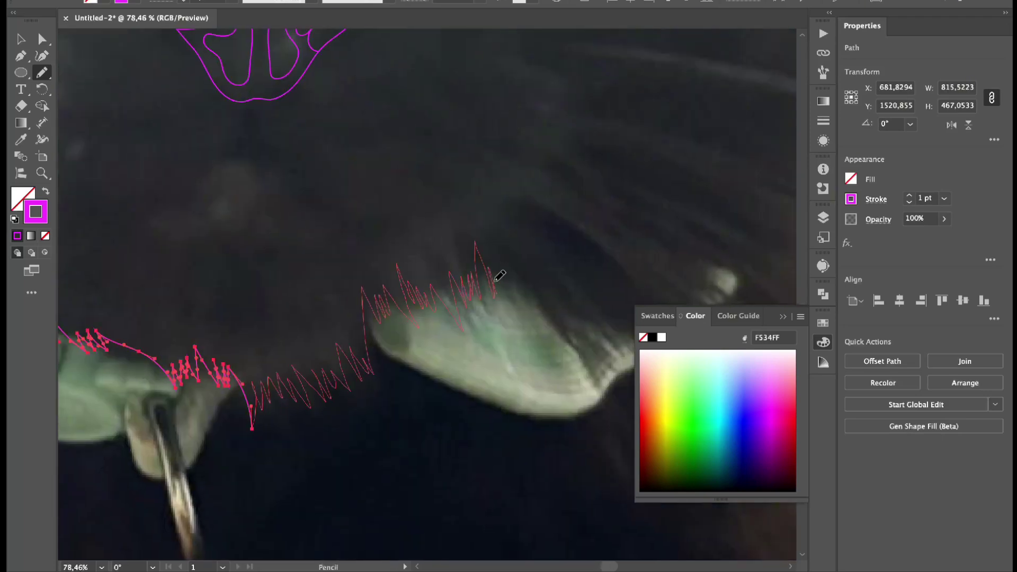
pyautogui.moveTo(499, 276); pyautogui.dragTo(511, 291)
pyautogui.moveTo(511, 291)
pyautogui.mouseDown()
pyautogui.moveTo(294, 263)
pyautogui.moveTo(244, 356)
pyautogui.mouseUp()
pyautogui.moveTo(312, 377)
pyautogui.mouseDown()
pyautogui.moveTo(386, 394)
pyautogui.moveTo(440, 310)
pyautogui.mouseUp()
# Step: Extend the zigzag outline up the right side of the face to the base of the right ear
pyautogui.scroll(-2, 370, 261)
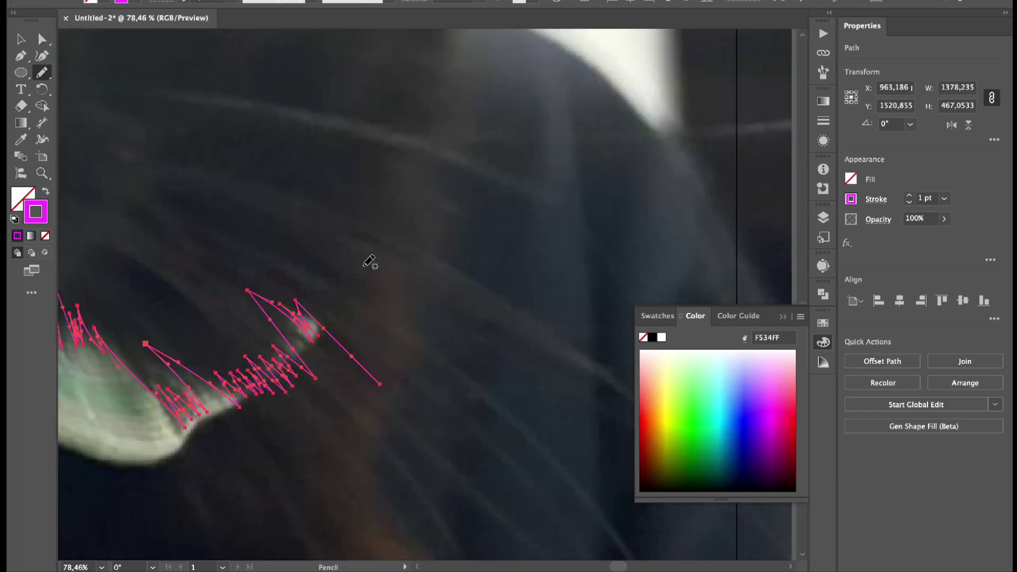
pyautogui.moveTo(329, 395)
pyautogui.mouseDown()
pyautogui.moveTo(382, 340)
pyautogui.moveTo(317, 417)
pyautogui.moveTo(341, 412)
pyautogui.moveTo(310, 414)
pyautogui.moveTo(304, 386)
pyautogui.mouseUp()
pyautogui.moveTo(333, 346)
pyautogui.mouseDown()
pyautogui.moveTo(349, 328)
pyautogui.moveTo(344, 272)
pyautogui.moveTo(399, 257)
pyautogui.moveTo(349, 190)
pyautogui.moveTo(394, 364)
pyautogui.mouseUp()
pyautogui.scroll(2, 352, 189)
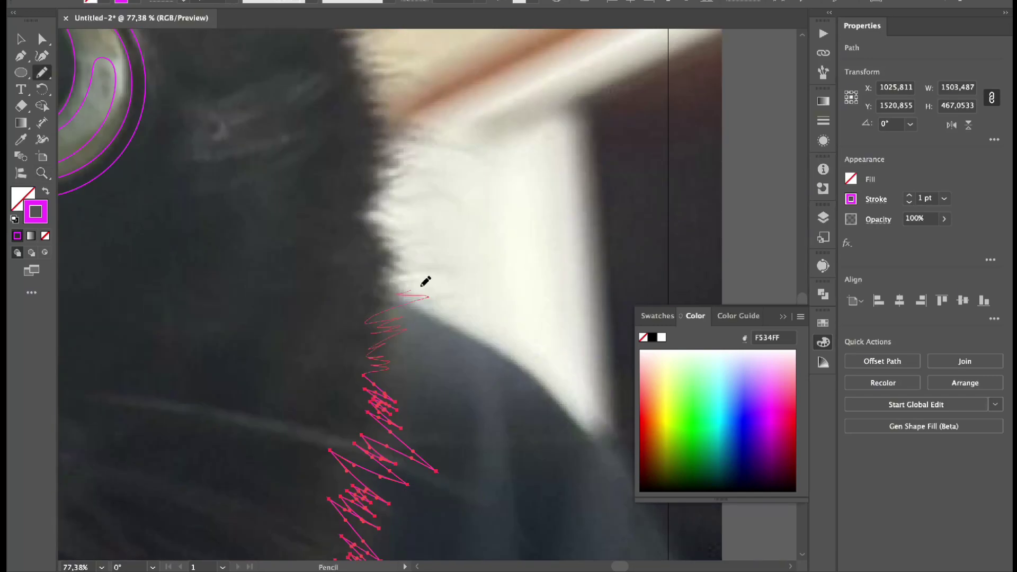
pyautogui.moveTo(384, 47); pyautogui.dragTo(350, 55)
pyautogui.scroll(5, 362, 326)
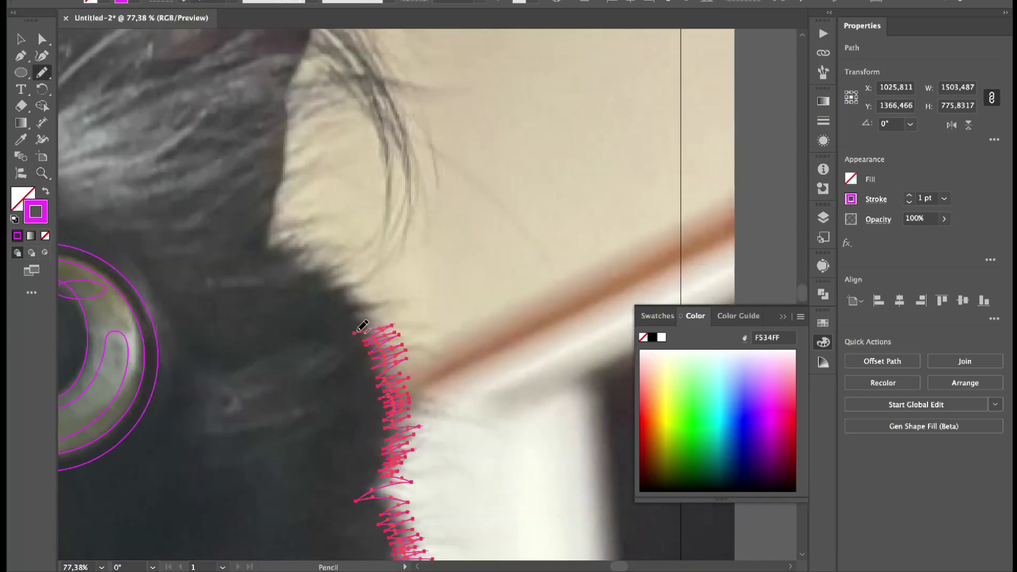
pyautogui.moveTo(289, 204); pyautogui.dragTo(297, 101)
# Step: Trace long fur strands across the base of the right ear as part of the head outline
pyautogui.scroll(4, 460, 356)
pyautogui.hscroll(-3, 460, 356)
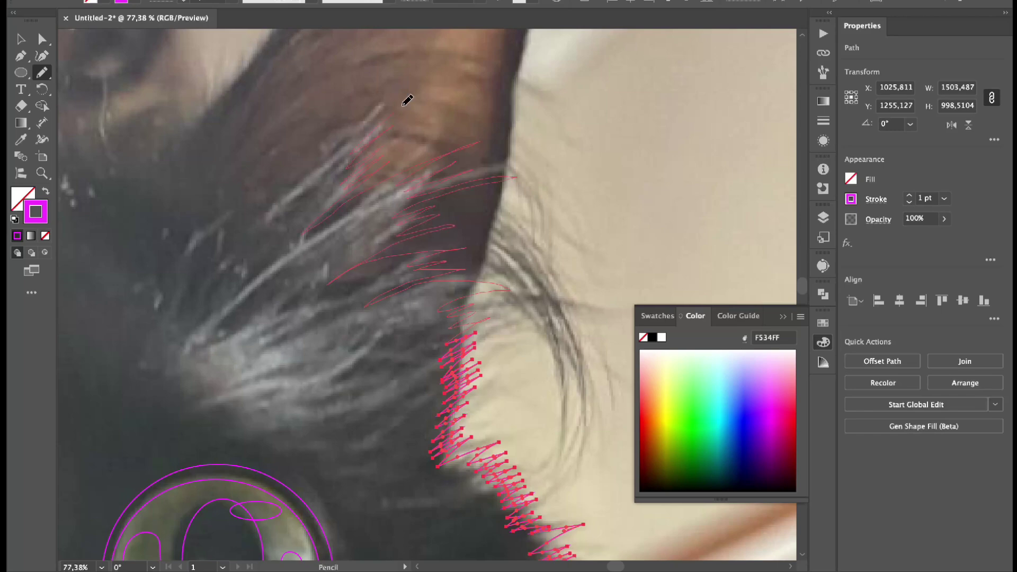
pyautogui.moveTo(251, 171); pyautogui.dragTo(269, 101)
# Step: Continue the spiky fur outline across the top of the head from the right ear to the left ear
pyautogui.scroll(2, 438, 180)
pyautogui.hscroll(-3, 437, 179)
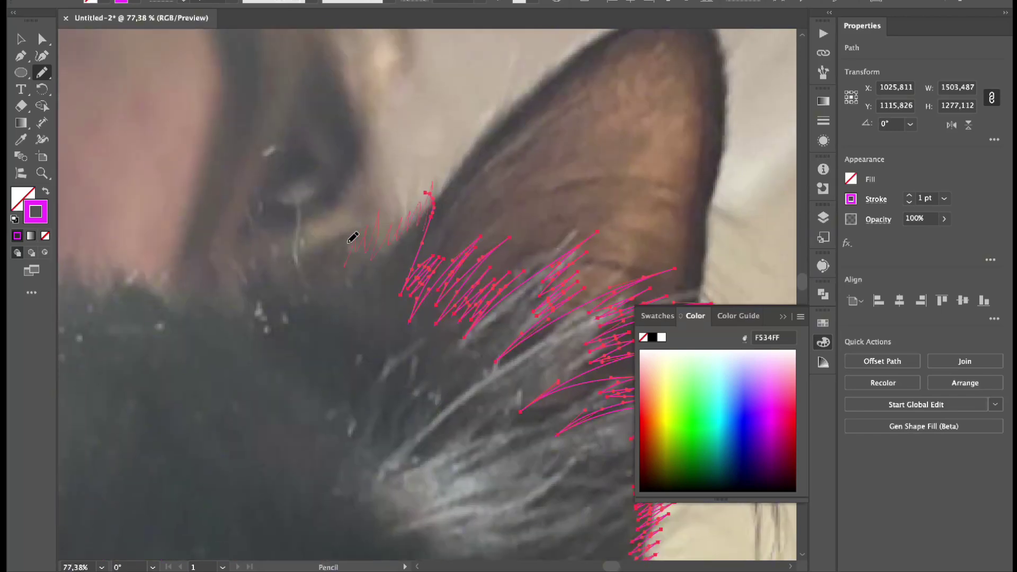
pyautogui.moveTo(178, 312); pyautogui.dragTo(178, 312)
pyautogui.hscroll(-5, 325, 295)
pyautogui.scroll(-1, 481, 296)
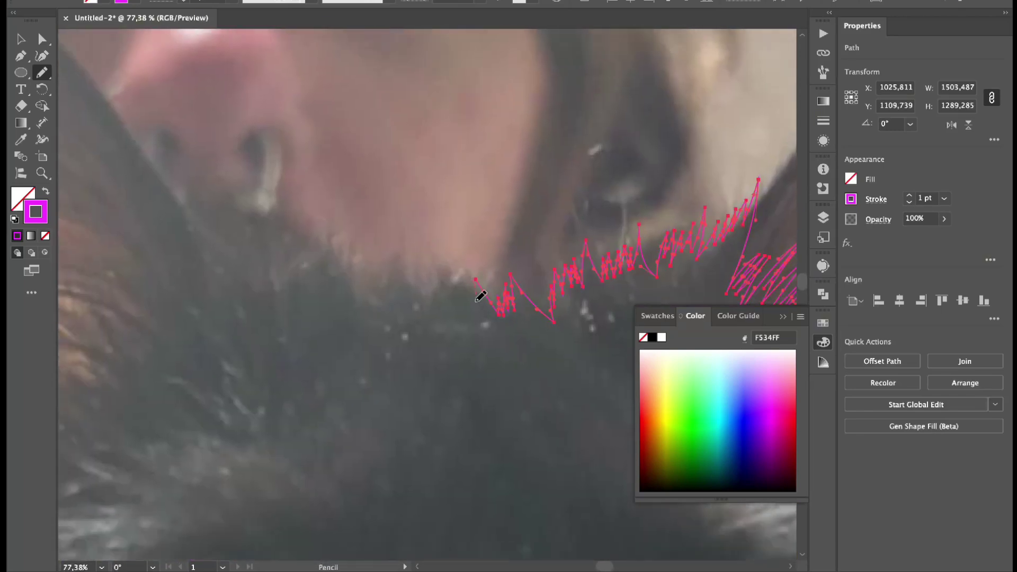
pyautogui.moveTo(262, 234); pyautogui.dragTo(125, 224)
# Step: Trace the fur strands across the base of the left ear and down its outer side
pyautogui.hscroll(-4, 352, 216)
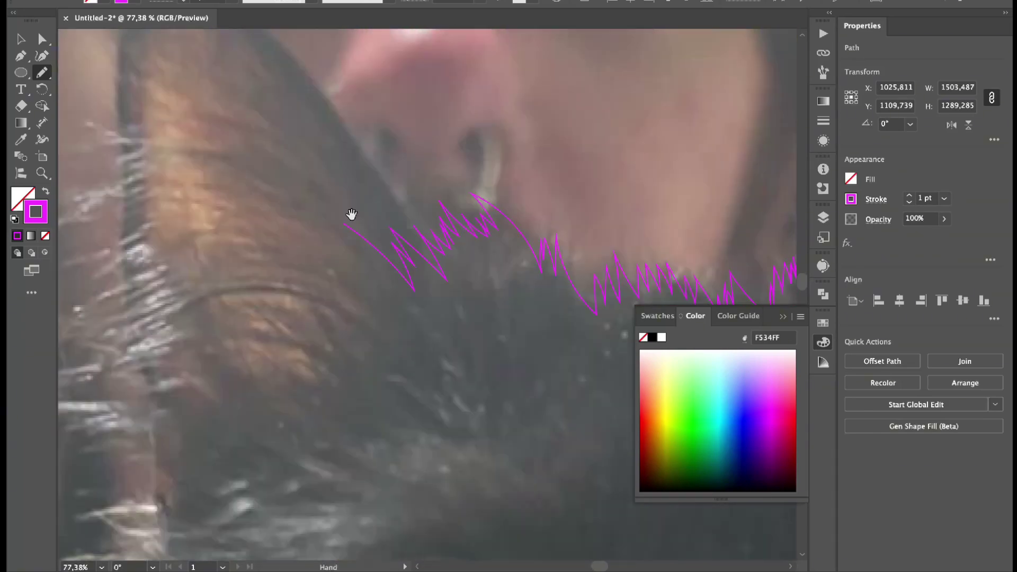
pyautogui.moveTo(352, 216); pyautogui.dragTo(367, 264)
pyautogui.moveTo(205, 242); pyautogui.dragTo(375, 117)
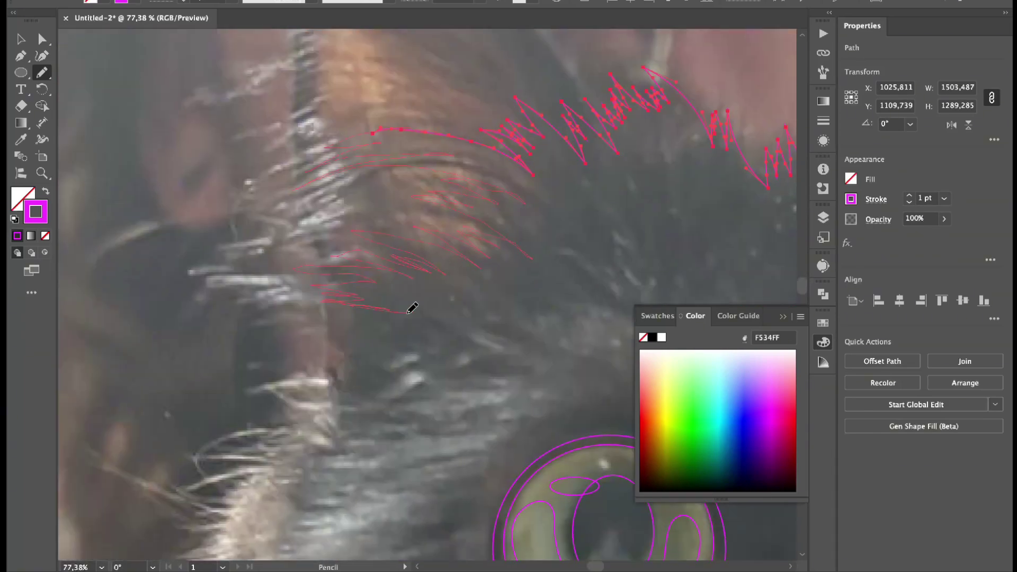
pyautogui.moveTo(388, 372); pyautogui.dragTo(291, 380)
# Step: Draw the zigzag fur edge down the left side of the face to the upper end of the cheek line
pyautogui.scroll(-5, 336, 232)
pyautogui.hscroll(-3, 336, 232)
pyautogui.moveTo(491, 149); pyautogui.dragTo(465, 167)
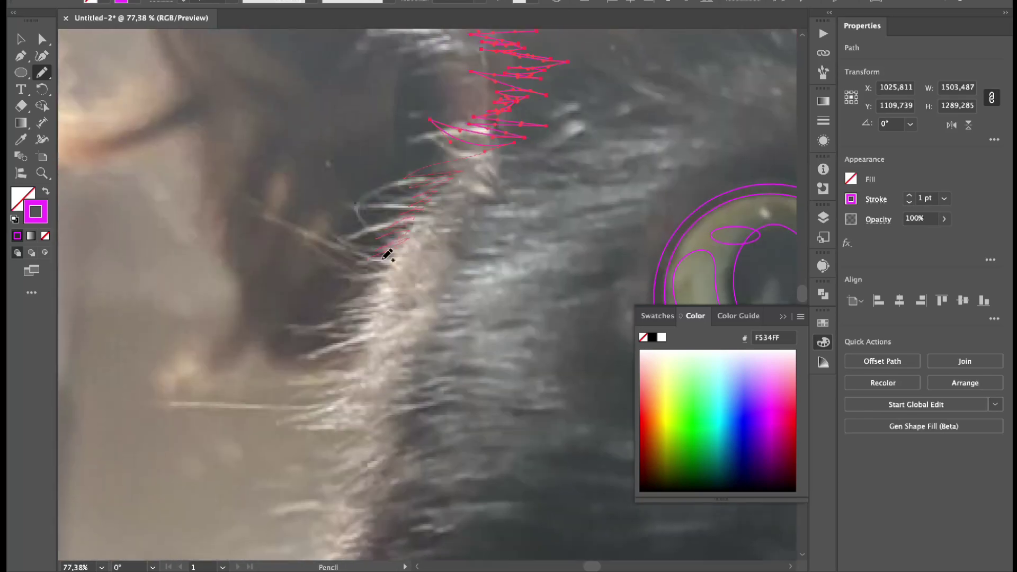
pyautogui.moveTo(301, 421); pyautogui.dragTo(307, 424)
pyautogui.scroll(-4, 345, 354)
pyautogui.hscroll(-1, 345, 354)
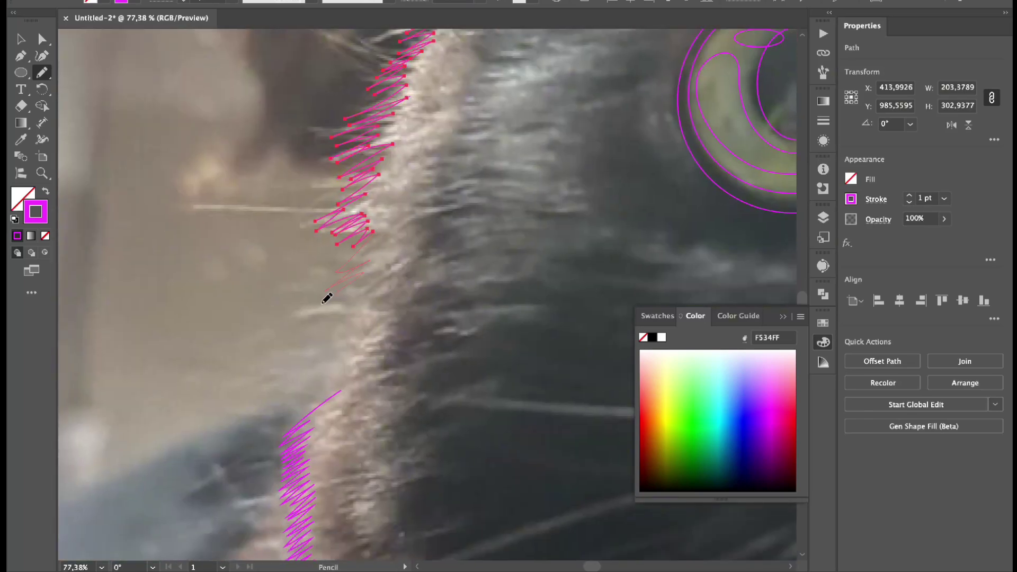
pyautogui.moveTo(327, 298)
pyautogui.mouseDown()
pyautogui.moveTo(326, 345)
pyautogui.moveTo(339, 387)
pyautogui.mouseUp()
# Step: Connect the remaining gap on the left cheek to complete the head outline, and view the whole cat
pyautogui.scroll(10, 339, 386)
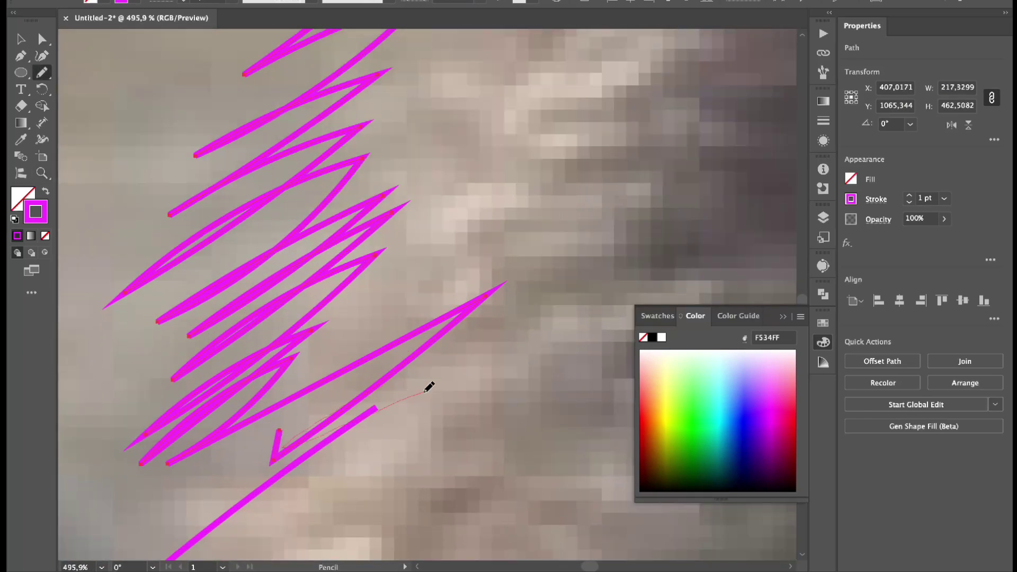
pyautogui.moveTo(430, 387); pyautogui.dragTo(430, 387)
pyautogui.press('z')
pyautogui.scroll(-15, 495, 211)
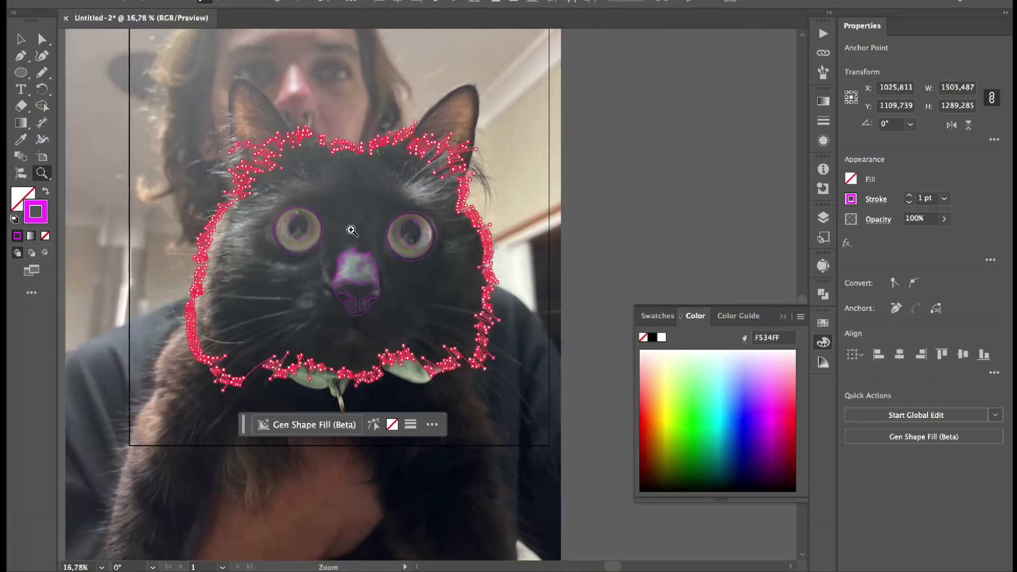
# Step: Trace the mouth beneath the nose as a shape with furry edges, running out to both mouth corners
pyautogui.scroll(6, 352, 231)
pyautogui.hotkey('ctrl', 'shift', 'a')
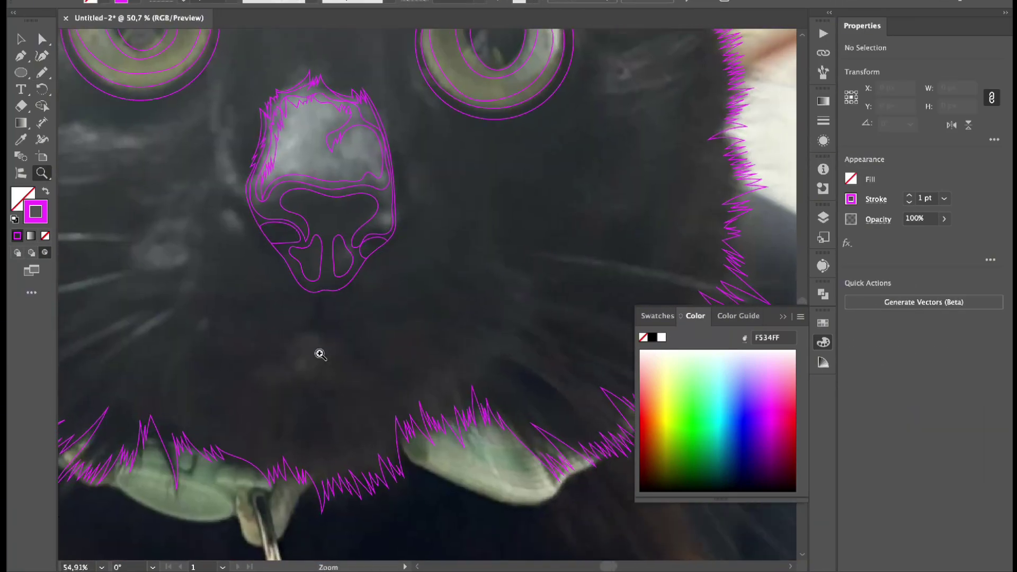
pyautogui.scroll(1, 321, 355)
pyautogui.press('n')
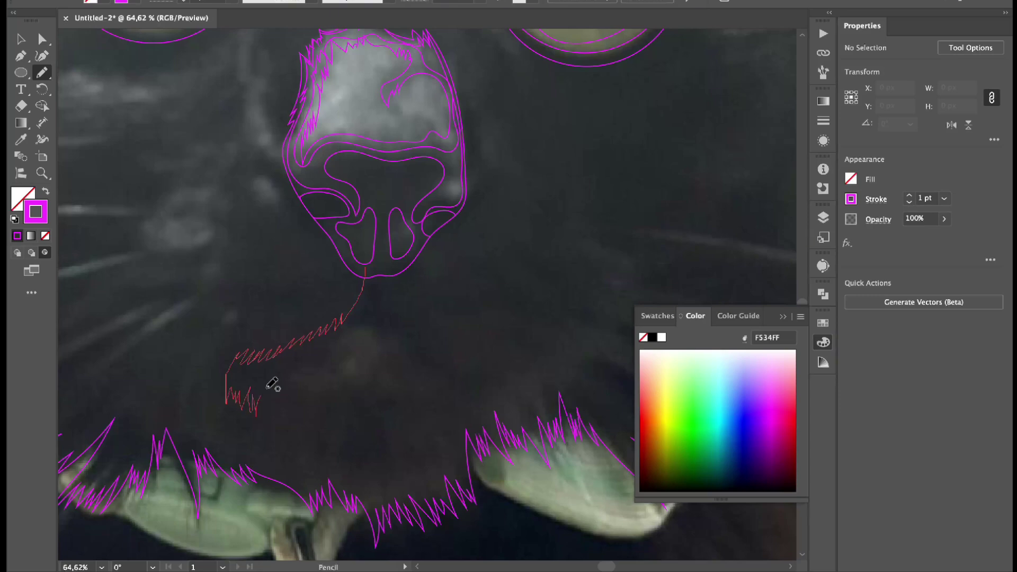
pyautogui.keyDown('ctrl'); pyautogui.click(424, 323); pyautogui.keyUp('ctrl')
pyautogui.moveTo(118, 326); pyautogui.dragTo(412, 316)
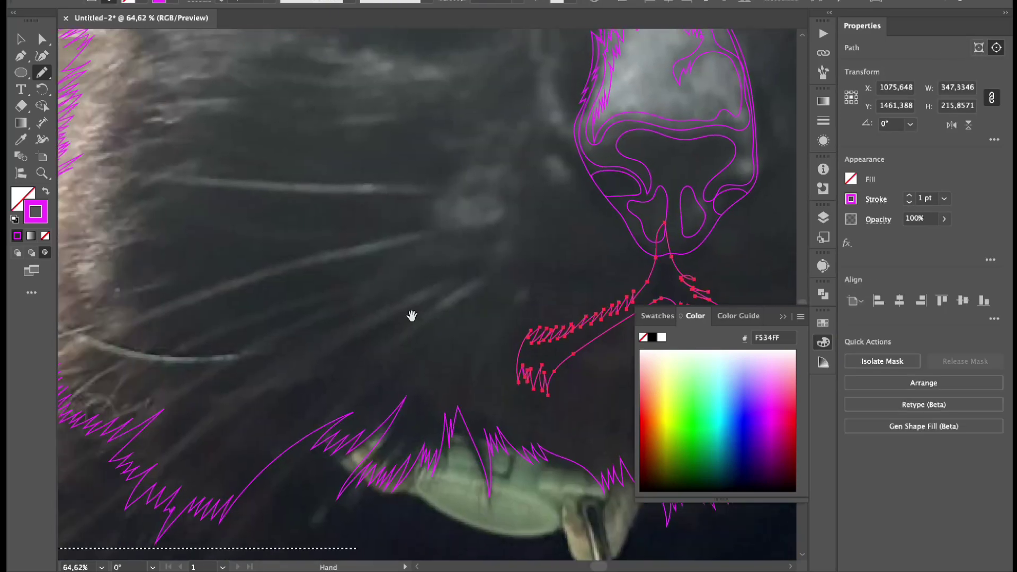
# Step: Outline the dark fur patch on the left cheek with spiky zigzag edges
pyautogui.hotkey('ctrl', 'z')
pyautogui.moveTo(379, 349)
pyautogui.mouseDown()
pyautogui.moveTo(380, 256)
pyautogui.moveTo(415, 168)
pyautogui.moveTo(296, 104)
pyautogui.mouseUp()
pyautogui.moveTo(365, 379)
pyautogui.mouseDown()
pyautogui.moveTo(443, 309)
pyautogui.moveTo(356, 336)
pyautogui.moveTo(267, 268)
pyautogui.moveTo(242, 163)
pyautogui.moveTo(255, 78)
pyautogui.moveTo(276, 58)
pyautogui.mouseUp()
# Step: Outline the dark fur patch on the right cheek as a spiky shape above the collar
pyautogui.hscroll(15, 295, 288)
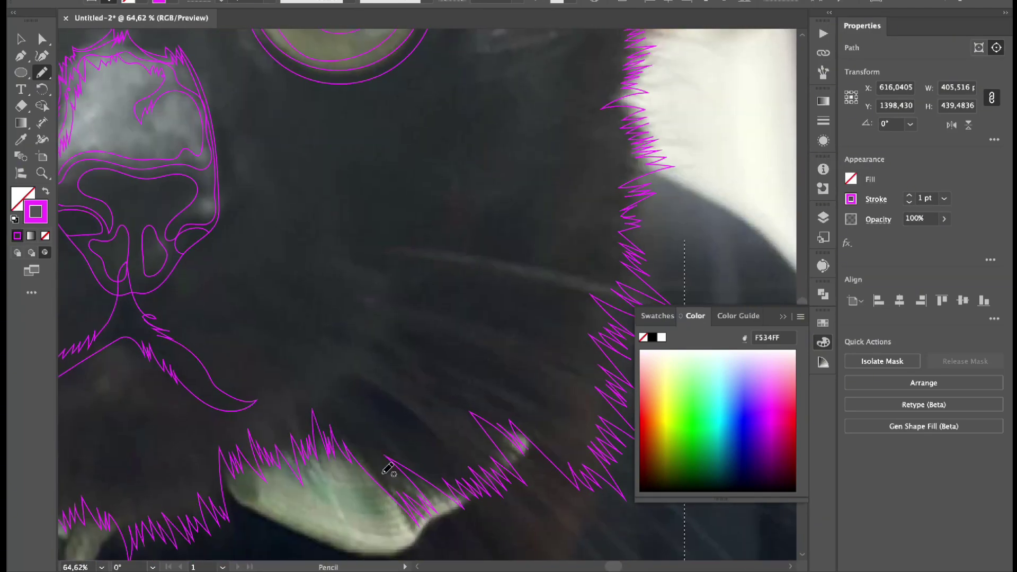
pyautogui.moveTo(386, 469)
pyautogui.mouseDown()
pyautogui.moveTo(450, 434)
pyautogui.moveTo(412, 302)
pyautogui.moveTo(470, 240)
pyautogui.moveTo(535, 225)
pyautogui.mouseUp()
pyautogui.moveTo(380, 321); pyautogui.dragTo(364, 243)
pyautogui.moveTo(313, 324)
pyautogui.mouseDown()
pyautogui.moveTo(365, 371)
pyautogui.moveTo(491, 247)
pyautogui.moveTo(522, 177)
pyautogui.mouseUp()
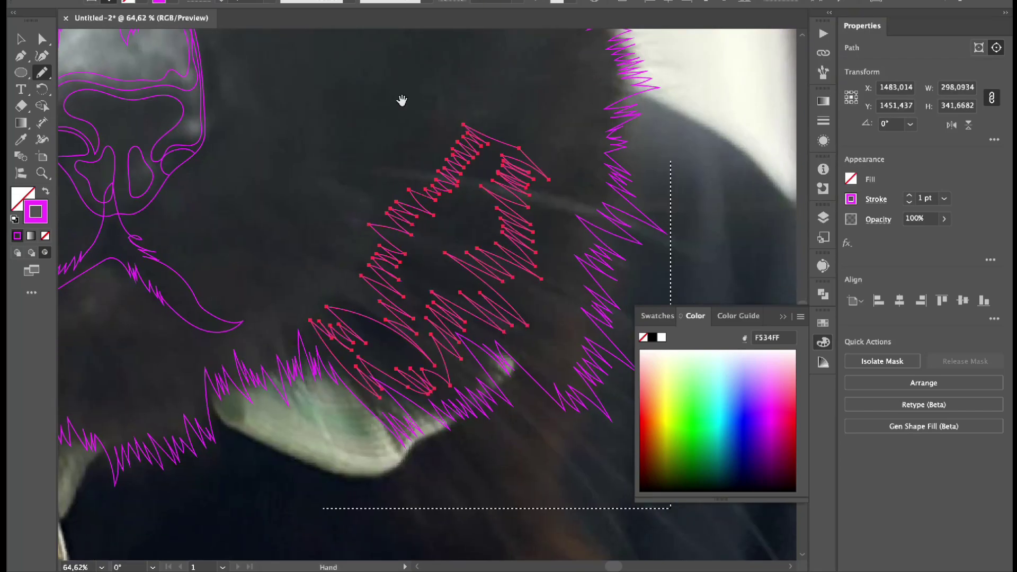
# Step: Trace the furry shape running over the right eye and down its inner side
pyautogui.scroll(-3, 477, 230)
pyautogui.moveTo(477, 229); pyautogui.dragTo(315, 312)
pyautogui.scroll(5, 314, 312)
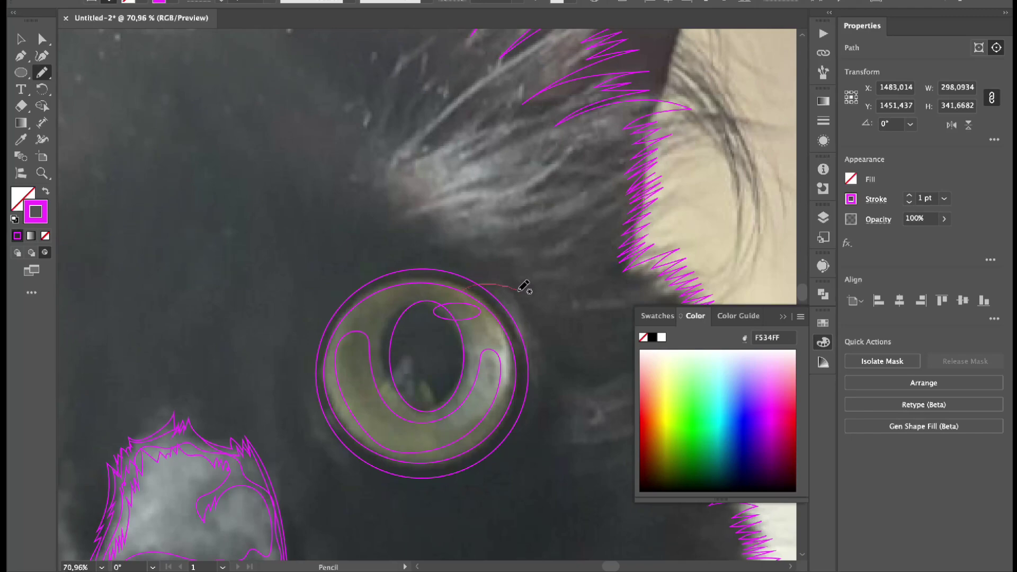
pyautogui.moveTo(519, 290); pyautogui.dragTo(433, 223)
pyautogui.moveTo(351, 190)
pyautogui.mouseDown()
pyautogui.moveTo(302, 256)
pyautogui.moveTo(311, 438)
pyautogui.mouseUp()
# Step: Outline the dark fur patch beneath the right eye with zigzag edges
pyautogui.scroll(-5, 330, 266)
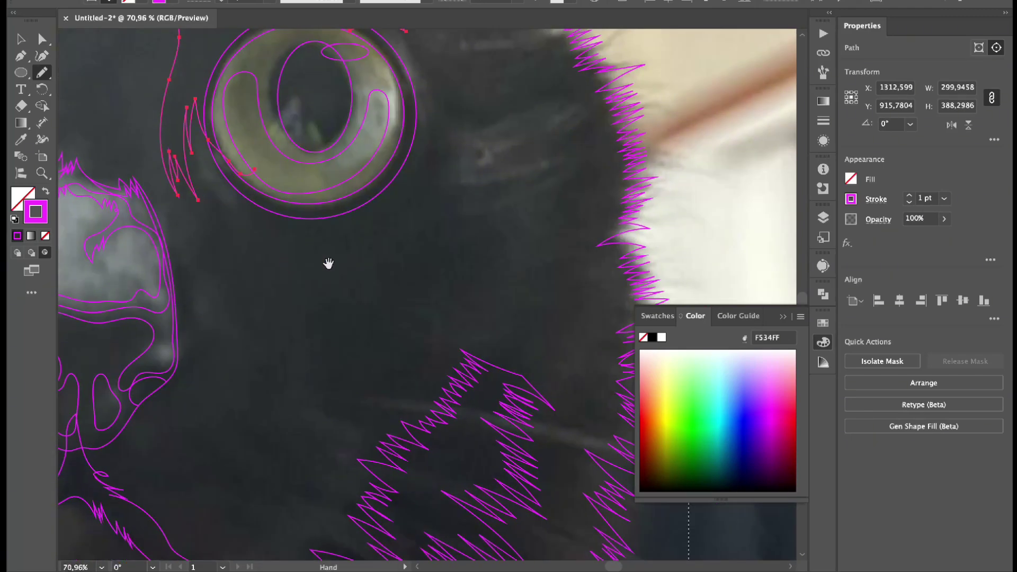
pyautogui.moveTo(263, 304)
pyautogui.mouseDown()
pyautogui.moveTo(227, 216)
pyautogui.moveTo(424, 107)
pyautogui.mouseUp()
pyautogui.scroll(-3, 428, 102)
pyautogui.moveTo(212, 244)
pyautogui.mouseDown()
pyautogui.moveTo(263, 254)
pyautogui.moveTo(397, 204)
pyautogui.moveTo(390, 129)
pyautogui.moveTo(414, 68)
pyautogui.mouseUp()
# Step: Outline the dark fur patch beneath the left eye with a spiky outer corner
pyautogui.scroll(5, 378, 225)
pyautogui.moveTo(377, 225); pyautogui.dragTo(378, 224)
pyautogui.scroll(-5, 317, 165)
pyautogui.scroll(6, 268, 230)
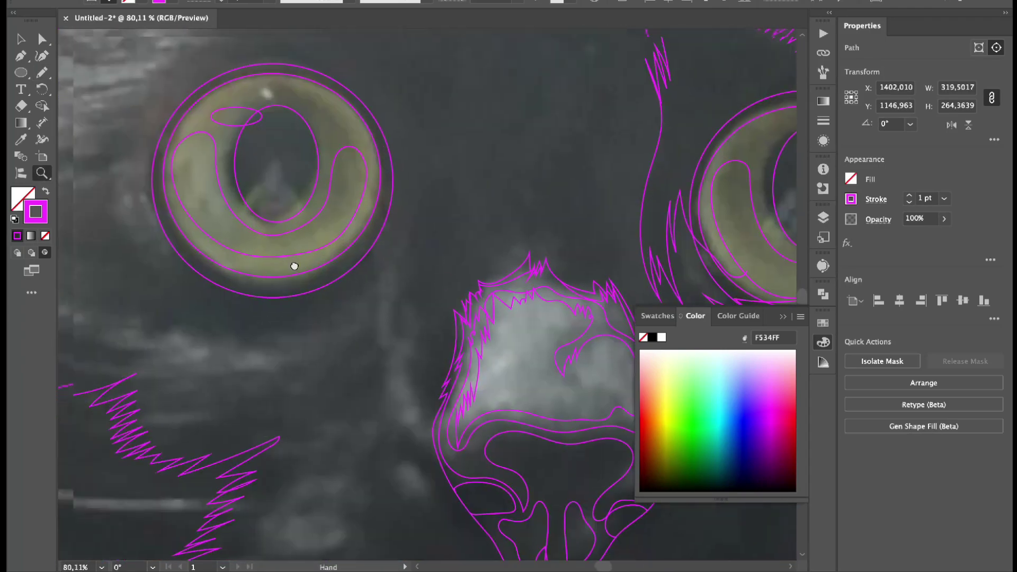
pyautogui.moveTo(222, 331)
pyautogui.mouseDown()
pyautogui.moveTo(171, 272)
pyautogui.moveTo(314, 265)
pyautogui.mouseUp()
# Step: Trace the furry strip from above the left eye down its inner side to the nose
pyautogui.scroll(5, 415, 141)
pyautogui.hscroll(4, 415, 141)
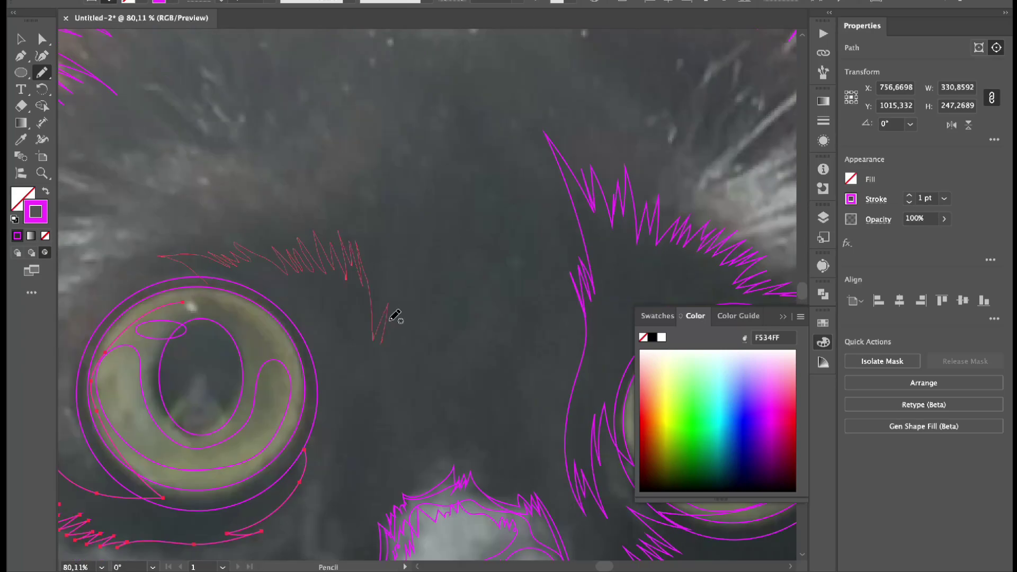
pyautogui.moveTo(396, 316)
pyautogui.mouseDown()
pyautogui.moveTo(409, 431)
pyautogui.moveTo(385, 354)
pyautogui.mouseUp()
pyautogui.moveTo(311, 310); pyautogui.dragTo(312, 311)
# Step: Draw the chin shape directly below the mouth, with small fur tufts along its edges
pyautogui.scroll(-5, 311, 311)
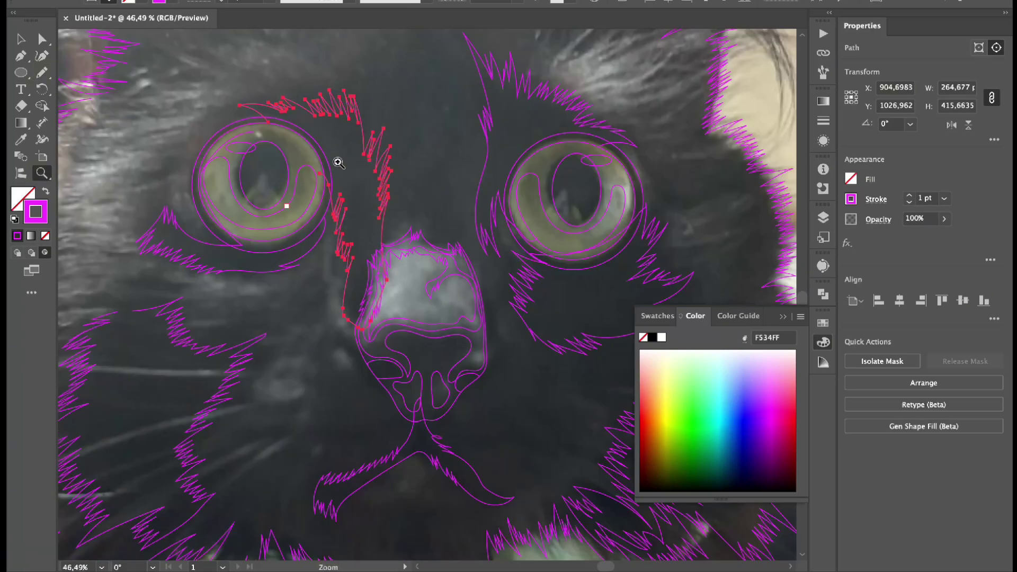
pyautogui.scroll(6, 377, 315)
pyautogui.press('n')
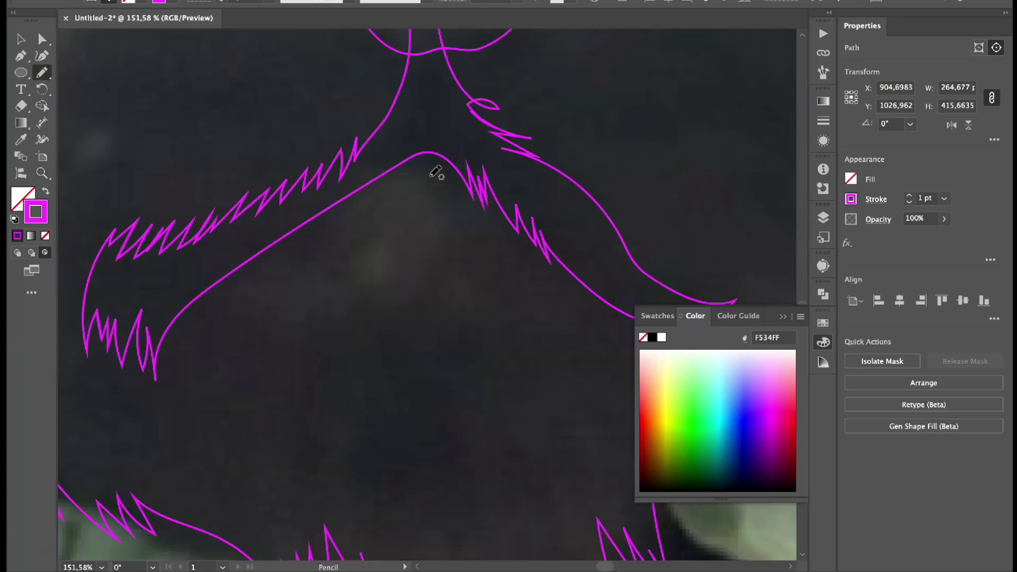
pyautogui.moveTo(428, 169)
pyautogui.mouseDown()
pyautogui.moveTo(289, 260)
pyautogui.moveTo(404, 316)
pyautogui.moveTo(141, 193)
pyautogui.moveTo(320, 345)
pyautogui.mouseUp()
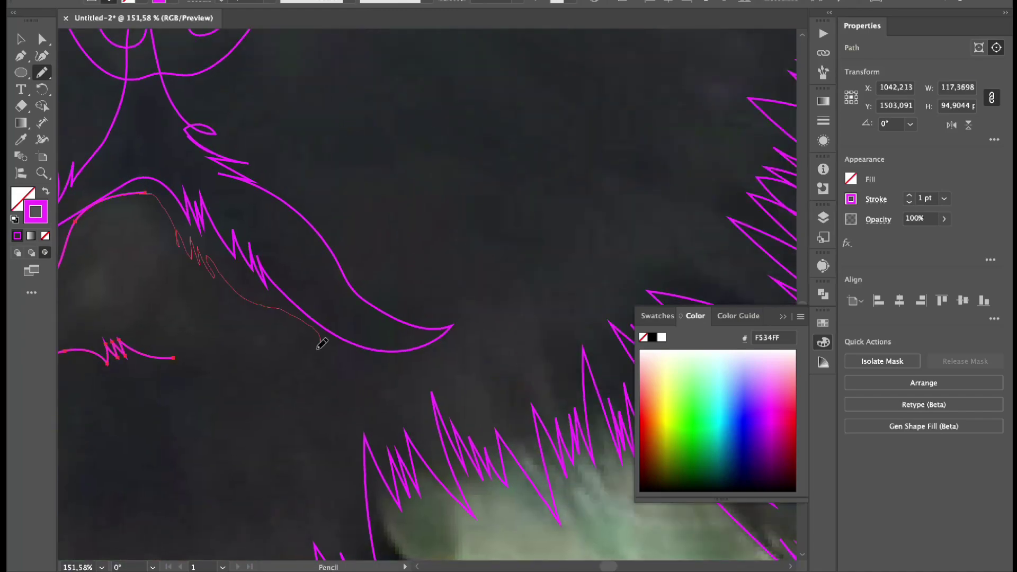
# Step: Draw the zigzag fur edge down the left side of the muzzle toward the left mouth corner
pyautogui.press('z')
pyautogui.scroll(-4, 272, 238)
pyautogui.scroll(2, 338, 313)
pyautogui.scroll(1, 338, 313)
pyautogui.press('n')
pyautogui.moveTo(404, 324)
pyautogui.mouseDown()
pyautogui.moveTo(352, 334)
pyautogui.moveTo(272, 325)
pyautogui.moveTo(227, 247)
pyautogui.moveTo(334, 100)
pyautogui.mouseUp()
pyautogui.scroll(4, 404, 211)
pyautogui.hscroll(5, 404, 211)
# Step: Extend the muzzle contour along the upper mouth edge and up beside the nose
pyautogui.moveTo(316, 383); pyautogui.dragTo(297, 389)
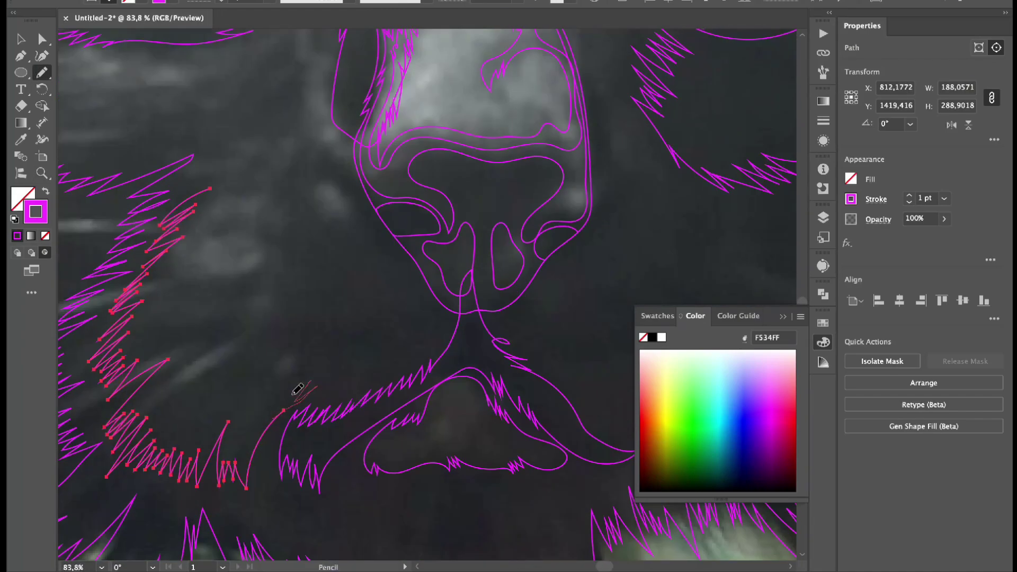
pyautogui.moveTo(328, 179); pyautogui.dragTo(329, 178)
pyautogui.scroll(4, 255, 334)
pyautogui.hscroll(-3, 254, 334)
pyautogui.moveTo(334, 404)
pyautogui.mouseDown()
pyautogui.moveTo(325, 391)
pyautogui.moveTo(232, 360)
pyautogui.mouseUp()
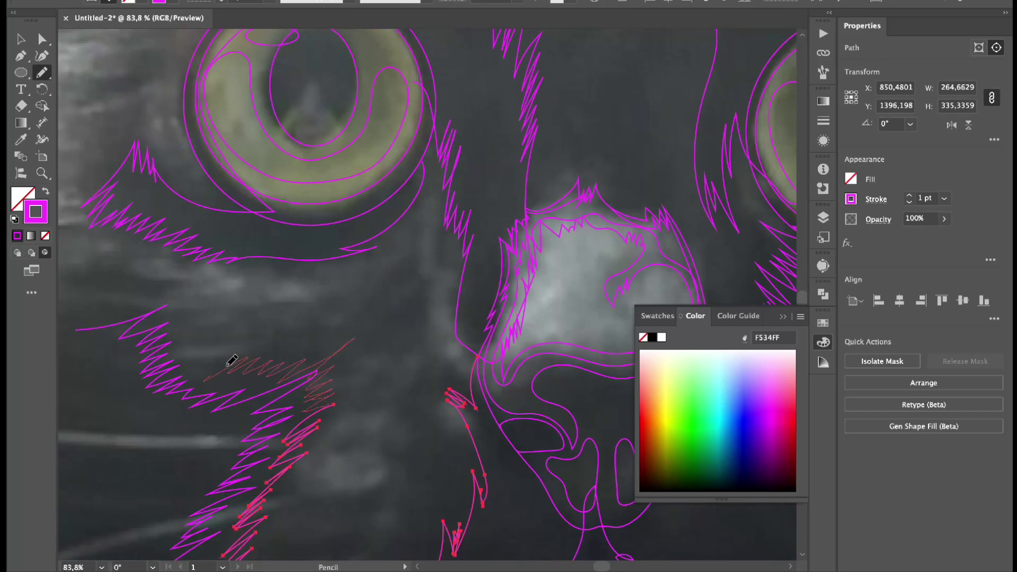
pyautogui.moveTo(185, 288); pyautogui.dragTo(187, 287)
pyautogui.hscroll(-5, 249, 296)
pyautogui.scroll(-2, 279, 250)
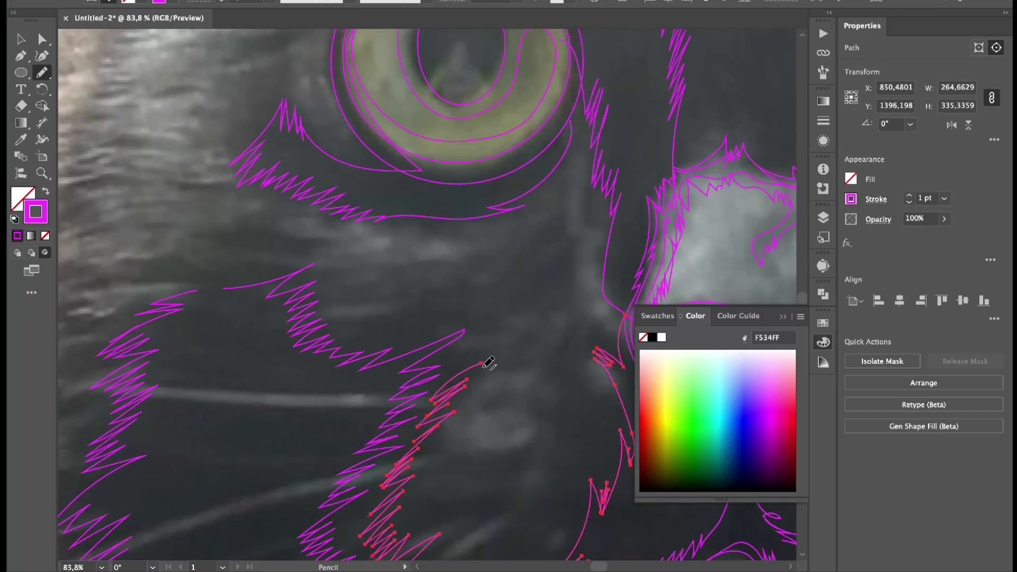
# Step: Continue the muzzle contour up the left cheek and beneath the left eye patch to the eye's inner side
pyautogui.moveTo(480, 363); pyautogui.dragTo(377, 333)
pyautogui.moveTo(342, 215); pyautogui.dragTo(498, 221)
pyautogui.hscroll(5, 477, 255)
pyautogui.scroll(1, 477, 254)
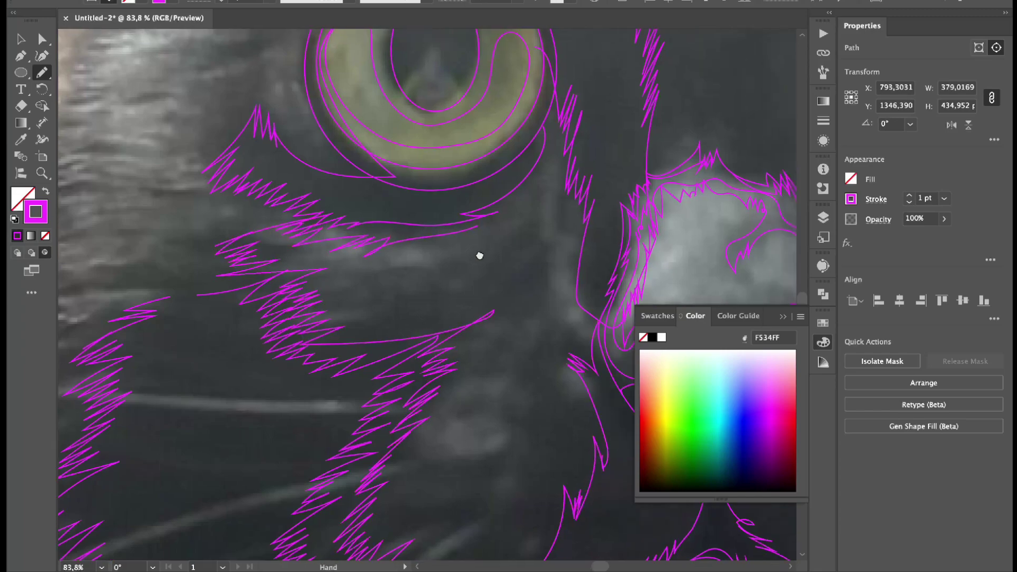
pyautogui.moveTo(307, 252); pyautogui.dragTo(306, 253)
# Step: Trace a spiky fur line along the outer edge of the left cheek patch up to the left eye patch
pyautogui.hscroll(-6, 318, 291)
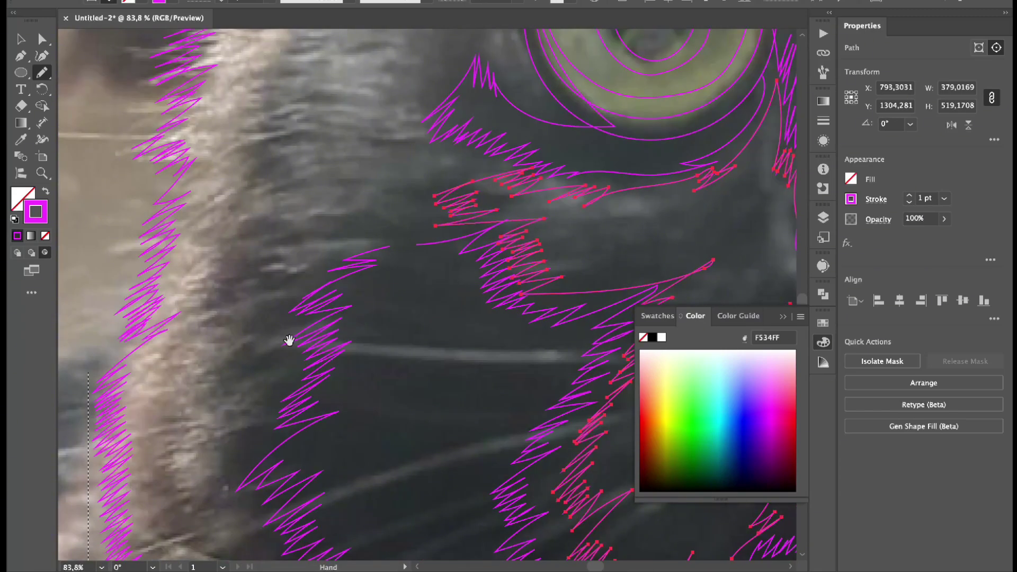
pyautogui.scroll(-3, 318, 291)
pyautogui.moveTo(305, 440)
pyautogui.mouseDown()
pyautogui.moveTo(330, 318)
pyautogui.moveTo(292, 200)
pyautogui.moveTo(291, 104)
pyautogui.mouseUp()
pyautogui.scroll(5, 291, 230)
pyautogui.moveTo(253, 365); pyautogui.dragTo(297, 311)
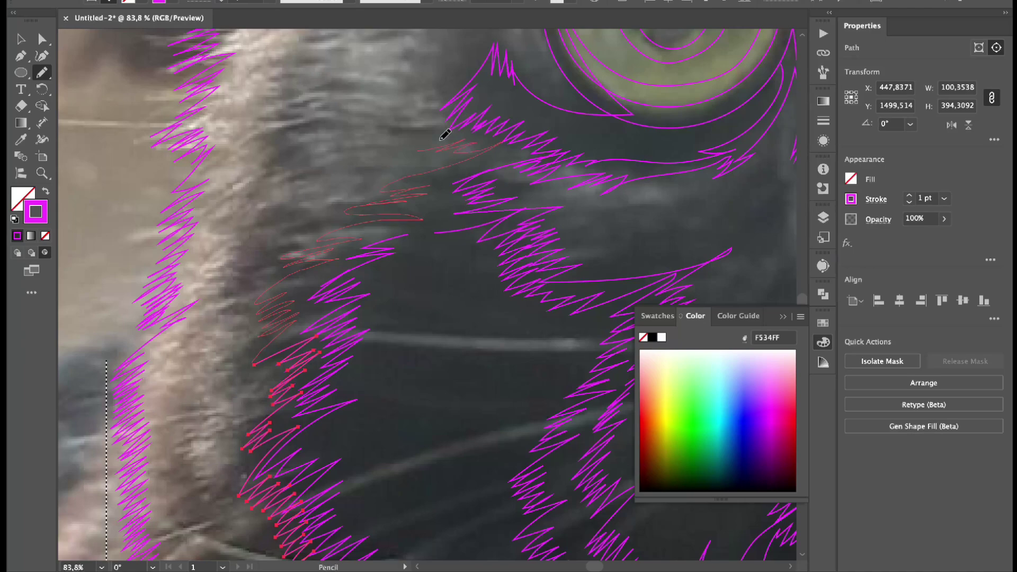
pyautogui.moveTo(445, 135); pyautogui.dragTo(446, 134)
# Step: Continue the cheek fur line around the outer side of the left eye to just above it
pyautogui.scroll(5, 397, 155)
pyautogui.hscroll(3, 397, 155)
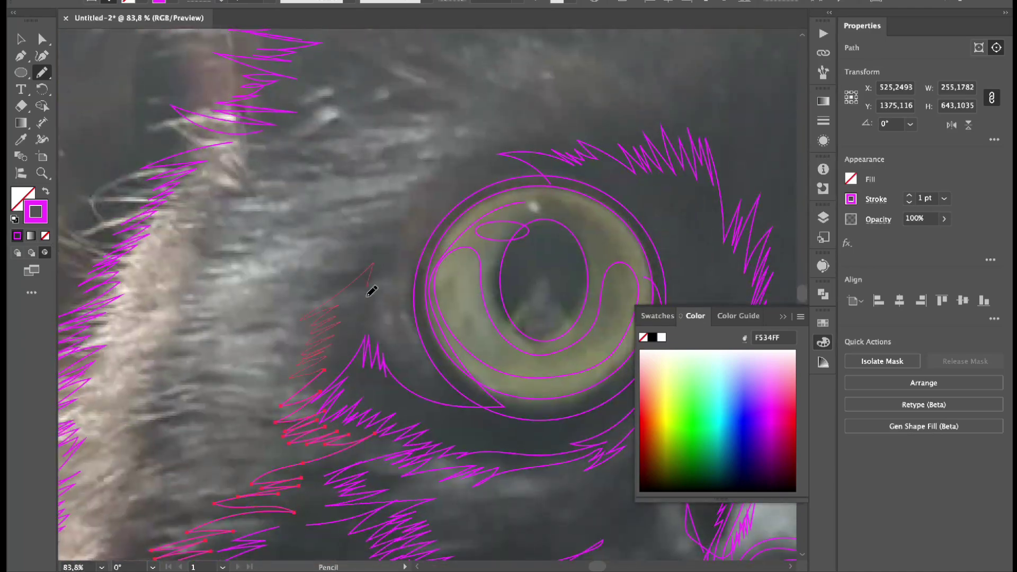
pyautogui.scroll(4, 427, 212)
pyautogui.moveTo(465, 291)
pyautogui.mouseDown()
pyautogui.moveTo(429, 275)
pyautogui.moveTo(551, 268)
pyautogui.mouseUp()
pyautogui.hscroll(3, 336, 336)
pyautogui.scroll(3, 367, 359)
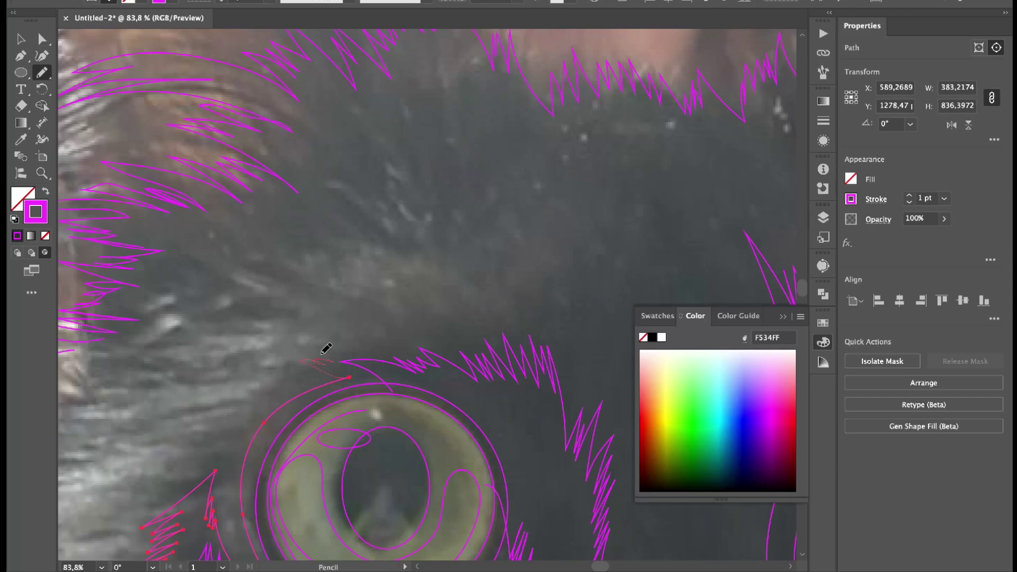
# Step: Extend the fur line in zigzags over the left eye and up across the middle of the forehead
pyautogui.moveTo(528, 326); pyautogui.dragTo(529, 325)
pyautogui.scroll(-3, 364, 288)
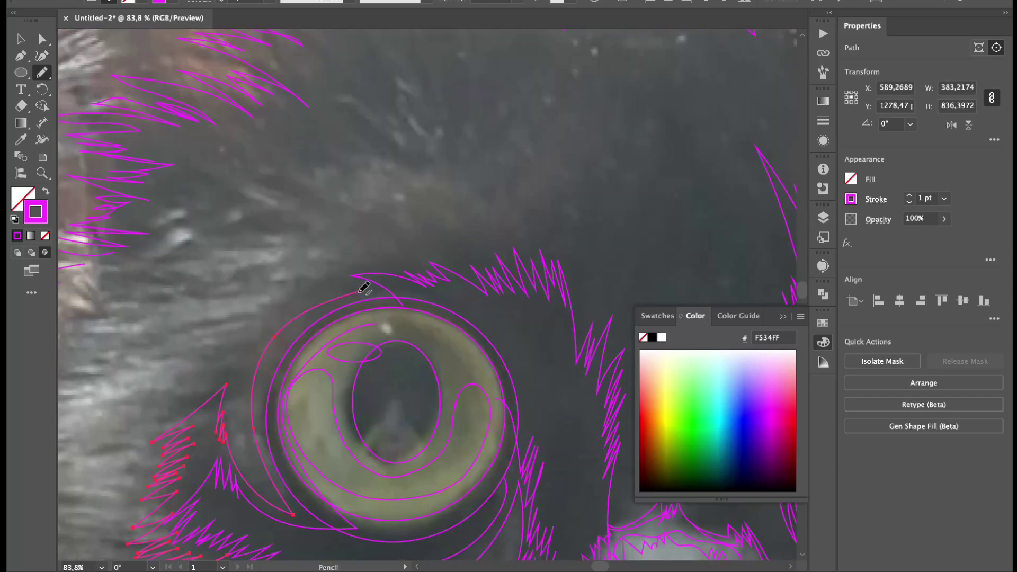
pyautogui.hscroll(3, 403, 283)
pyautogui.scroll(1, 402, 283)
pyautogui.moveTo(418, 259)
pyautogui.mouseDown()
pyautogui.moveTo(479, 271)
pyautogui.moveTo(486, 219)
pyautogui.mouseUp()
pyautogui.moveTo(487, 219)
pyautogui.mouseDown()
pyautogui.moveTo(311, 212)
pyautogui.moveTo(347, 254)
pyautogui.mouseUp()
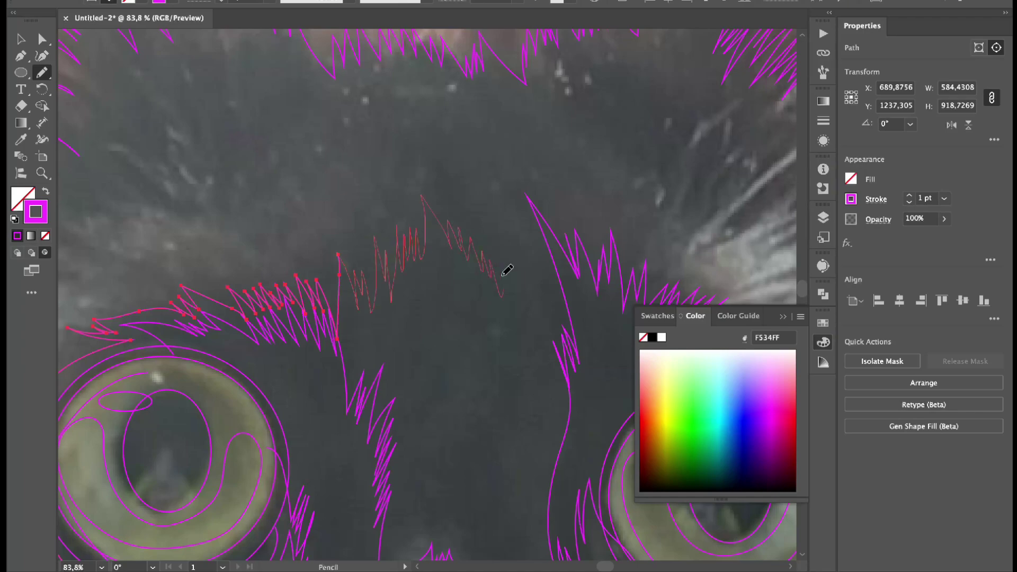
# Step: Continue the fur line over the right brow peak and above the right eye to the head's right edge
pyautogui.moveTo(540, 183); pyautogui.dragTo(585, 223)
pyautogui.scroll(-3, 641, 265)
pyautogui.scroll(4, 618, 227)
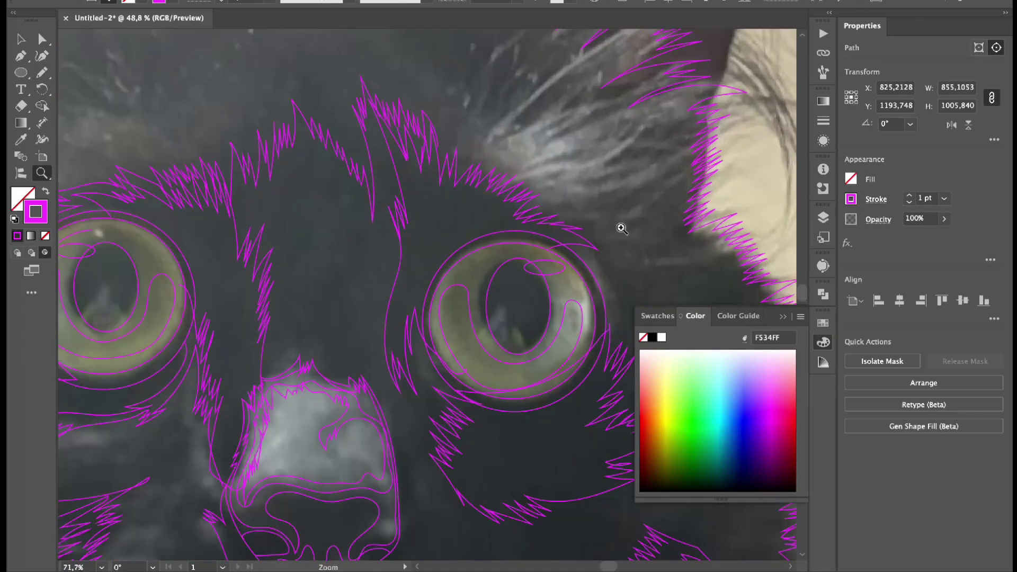
pyautogui.moveTo(407, 145); pyautogui.dragTo(410, 281)
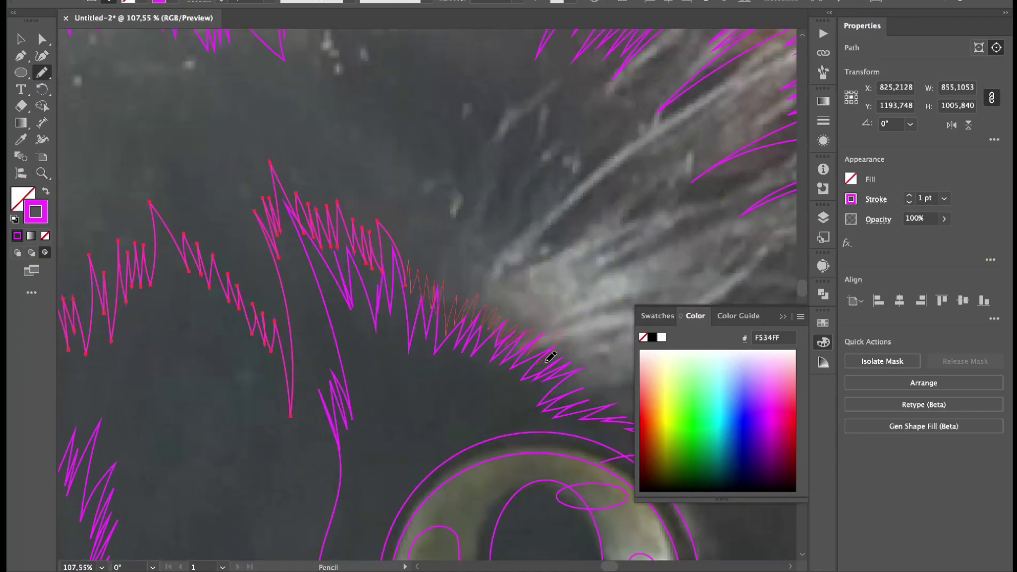
pyautogui.moveTo(551, 356); pyautogui.dragTo(554, 358)
pyautogui.moveTo(554, 358)
pyautogui.mouseDown()
pyautogui.moveTo(352, 257)
pyautogui.moveTo(327, 141)
pyautogui.mouseUp()
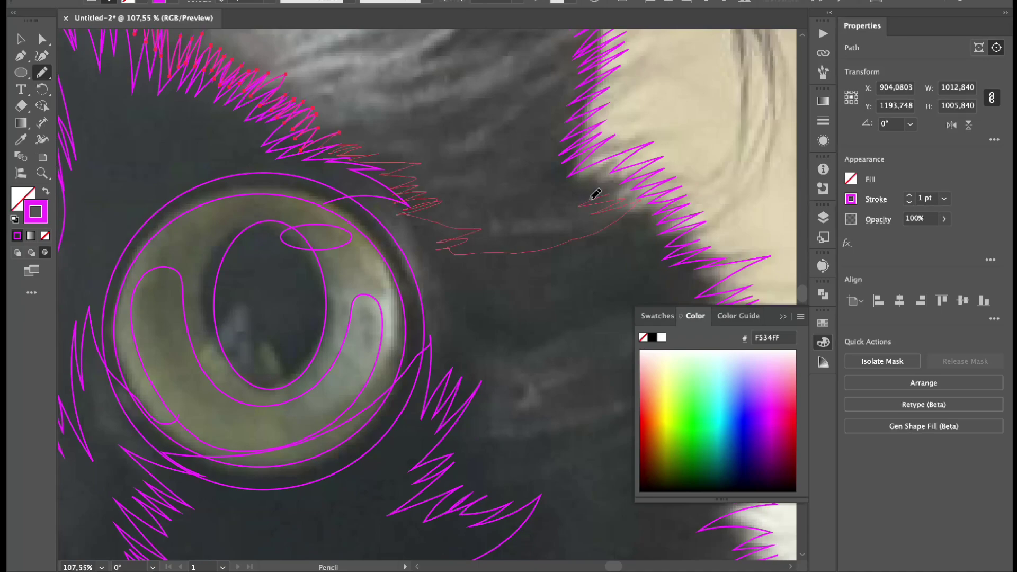
# Step: Carry the line up the right head edge, around outside the right ear and back through the fur at its base
pyautogui.moveTo(550, 88); pyautogui.dragTo(551, 89)
pyautogui.scroll(-5, 500, 302)
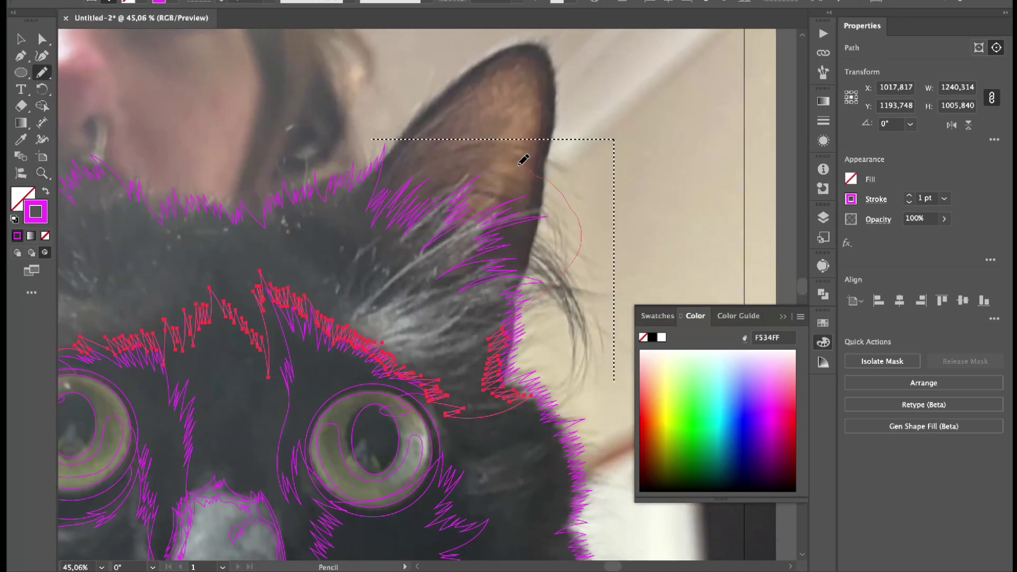
pyautogui.moveTo(524, 160); pyautogui.dragTo(523, 160)
pyautogui.scroll(4, 450, 233)
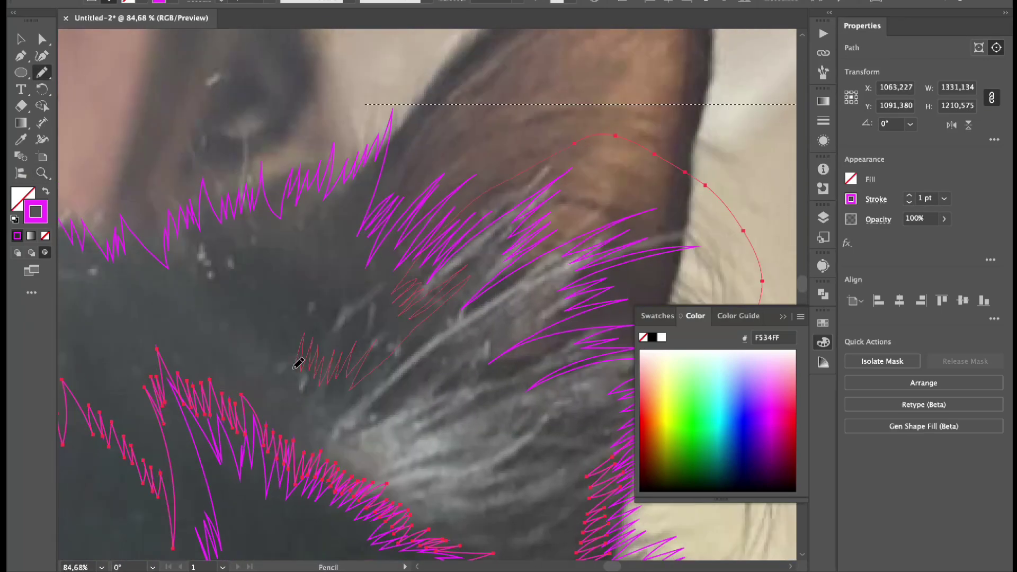
pyautogui.moveTo(226, 290); pyautogui.dragTo(227, 291)
# Step: Add a second zigzag fur edge back toward the right ear and lead the line out above the head
pyautogui.scroll(2, 228, 302)
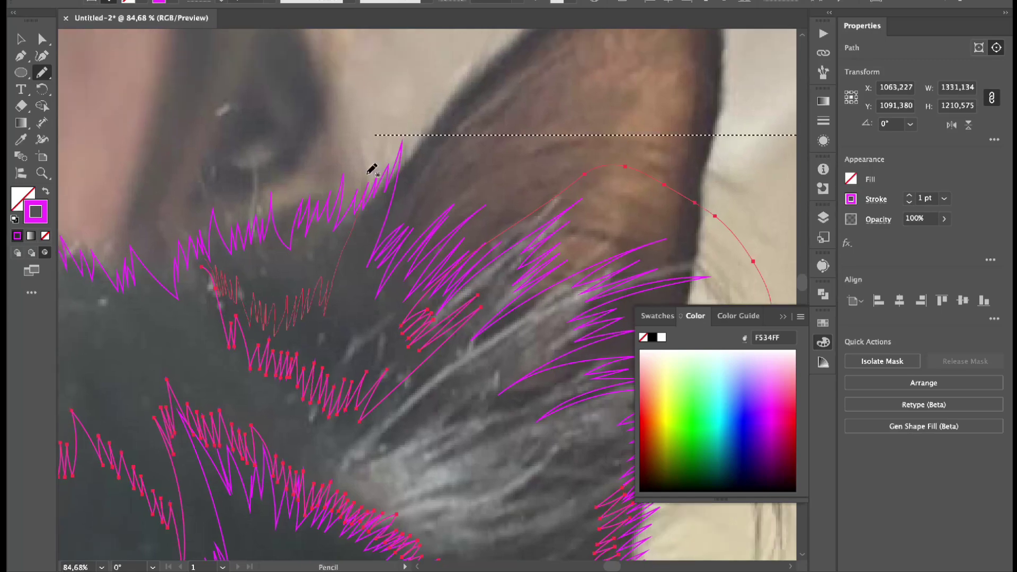
pyautogui.scroll(-3, 372, 170)
pyautogui.hscroll(-5, 372, 170)
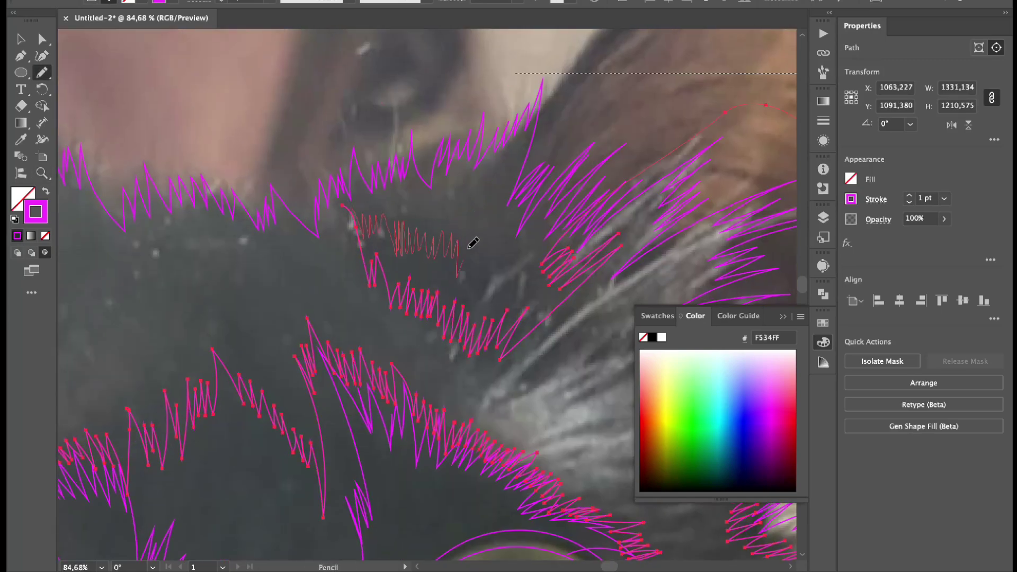
pyautogui.moveTo(474, 243)
pyautogui.mouseDown()
pyautogui.moveTo(477, 73)
pyautogui.moveTo(681, 82)
pyautogui.mouseUp()
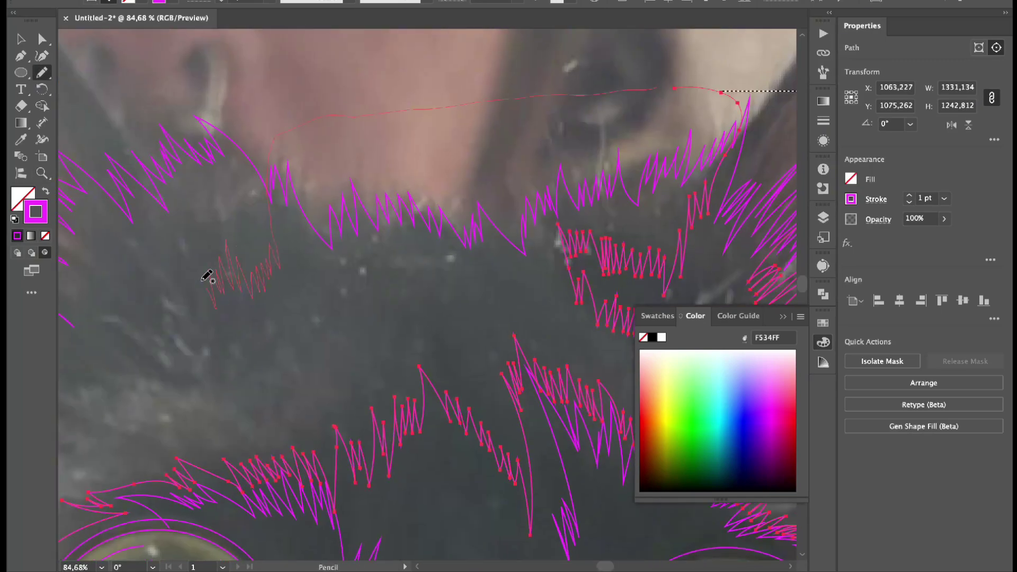
# Step: Undo the last forehead stroke and redraw the zigzag fur edge across the upper left forehead
pyautogui.moveTo(207, 276); pyautogui.dragTo(208, 277)
pyautogui.hotkey('ctrl', 'z')
pyautogui.scroll(1, 588, 104)
pyautogui.hscroll(-2, 588, 104)
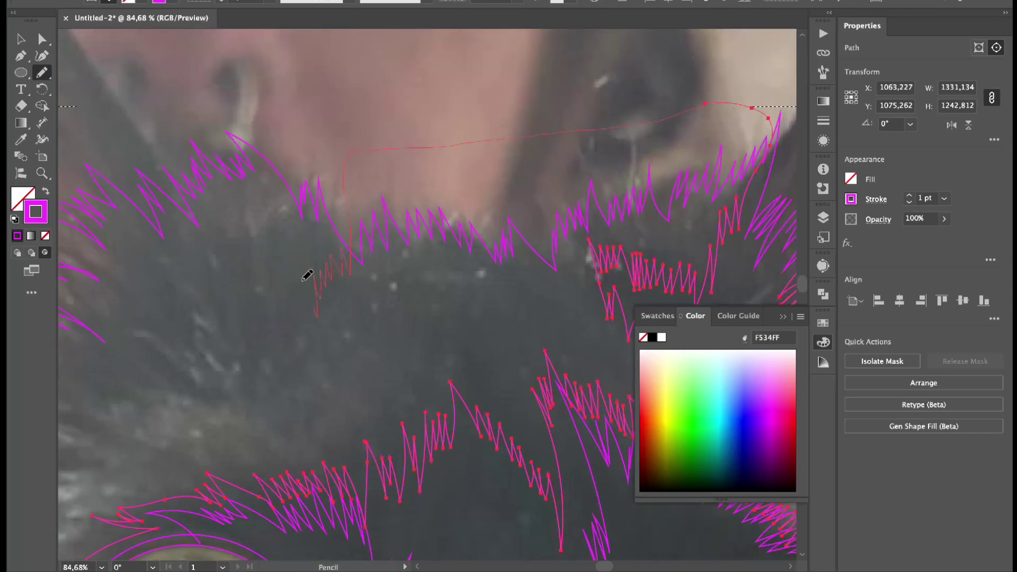
pyautogui.scroll(-3, 398, 185)
pyautogui.hscroll(-3, 398, 186)
pyautogui.moveTo(308, 276); pyautogui.dragTo(222, 296)
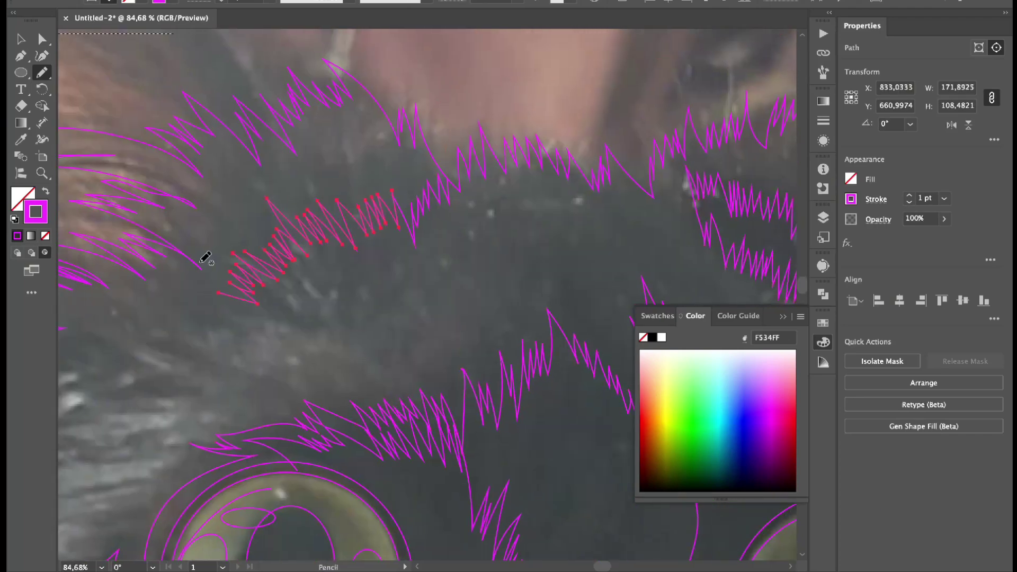
# Step: Join the separate upper left forehead zigzag to the main fur line at their neighbouring end points
pyautogui.scroll(-2, 399, 200)
pyautogui.hscroll(-3, 399, 200)
pyautogui.press('a')
pyautogui.scroll(6, 494, 141)
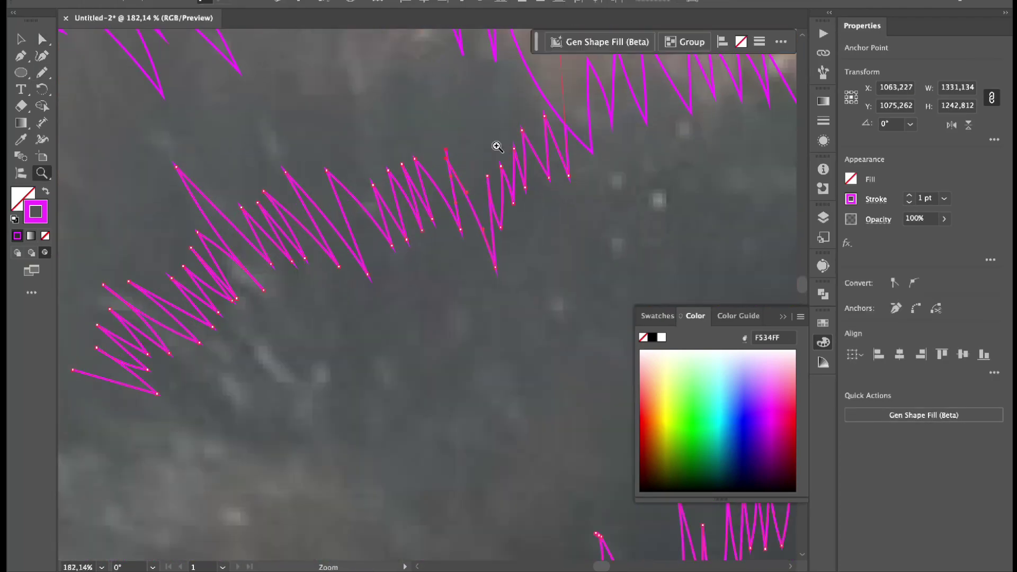
# Step: Carry the fur line from the lower left cheek outside the head and back through the left ear's base to the forehead zigzag
pyautogui.press('z')
pyautogui.scroll(-10, 320, 229)
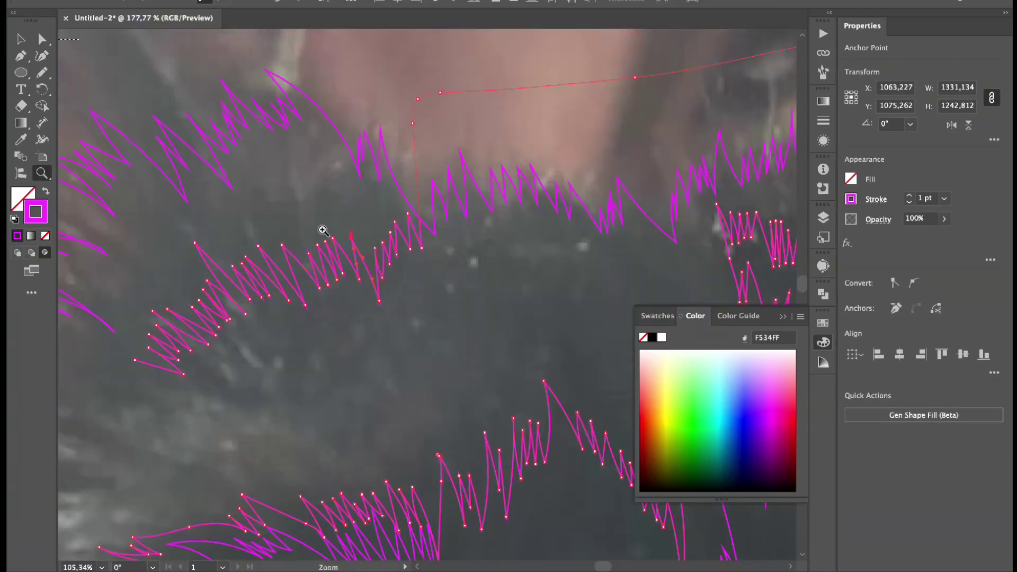
pyautogui.scroll(-1, 311, 282)
pyautogui.press('n')
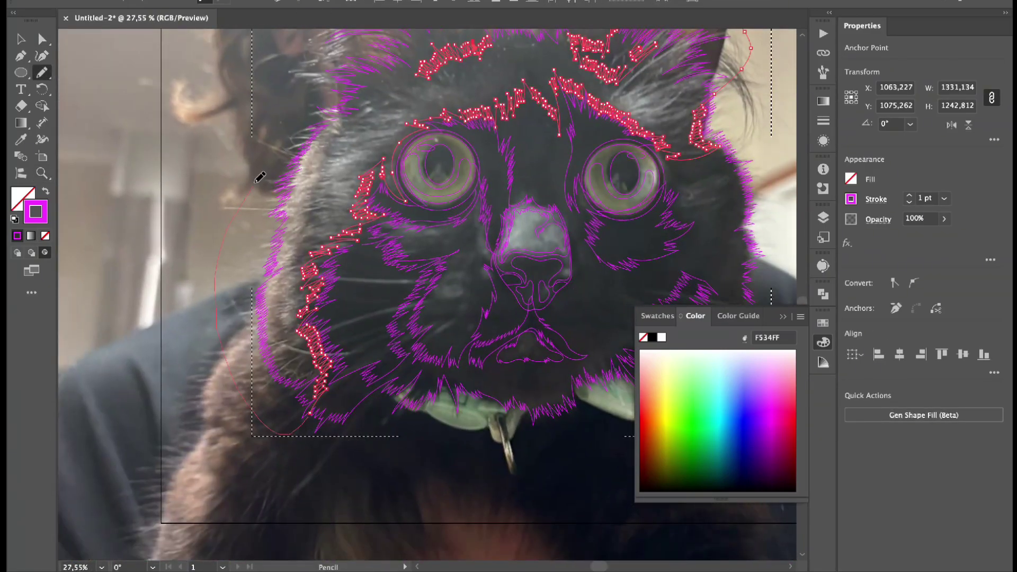
pyautogui.scroll(5, 260, 177)
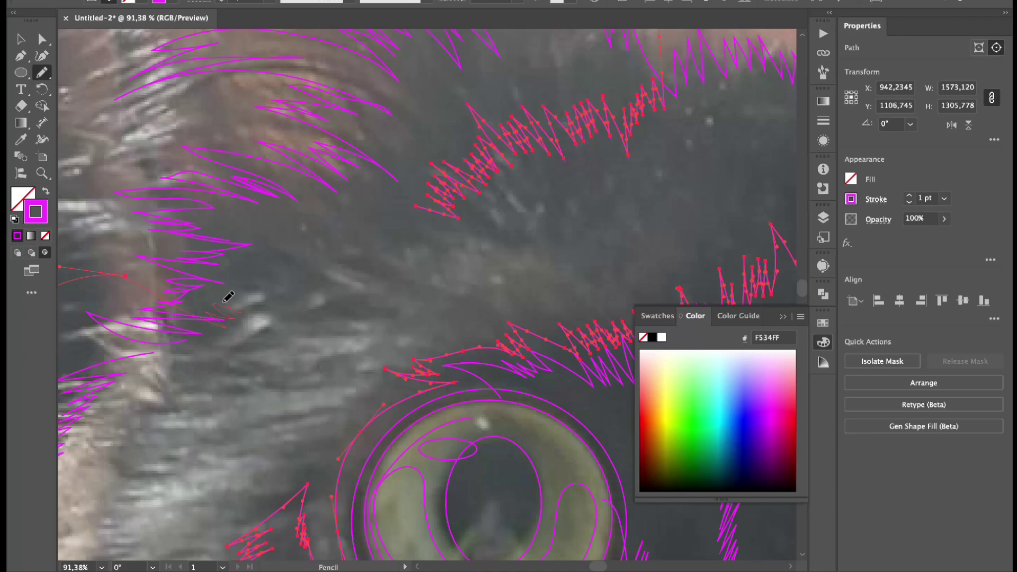
pyautogui.scroll(-4, 307, 200)
# Step: Draw a zigzag fur patch about 111 by 131 px between the head outline and the upper left forehead line
pyautogui.scroll(5, 325, 191)
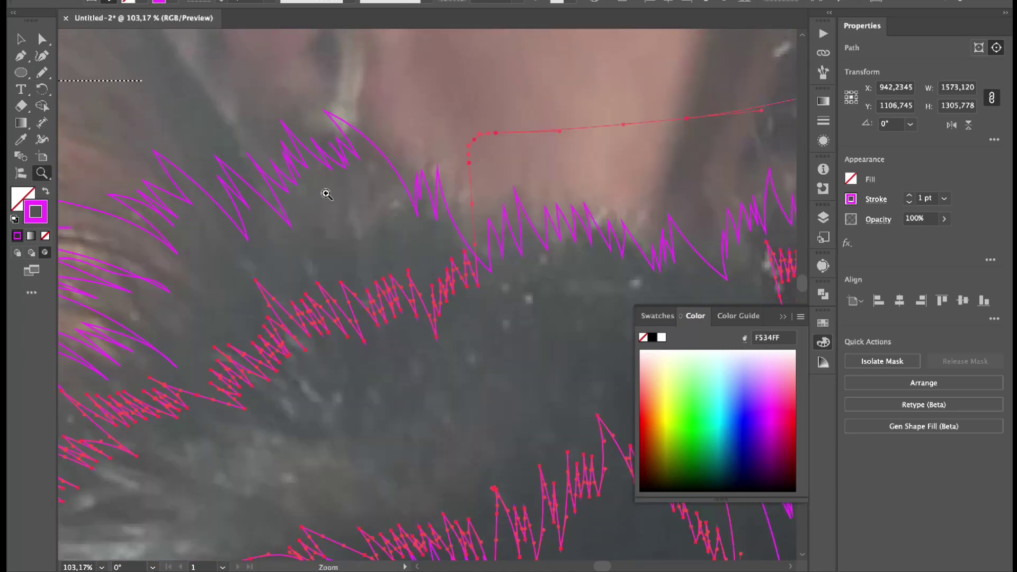
pyautogui.moveTo(320, 230); pyautogui.dragTo(349, 231)
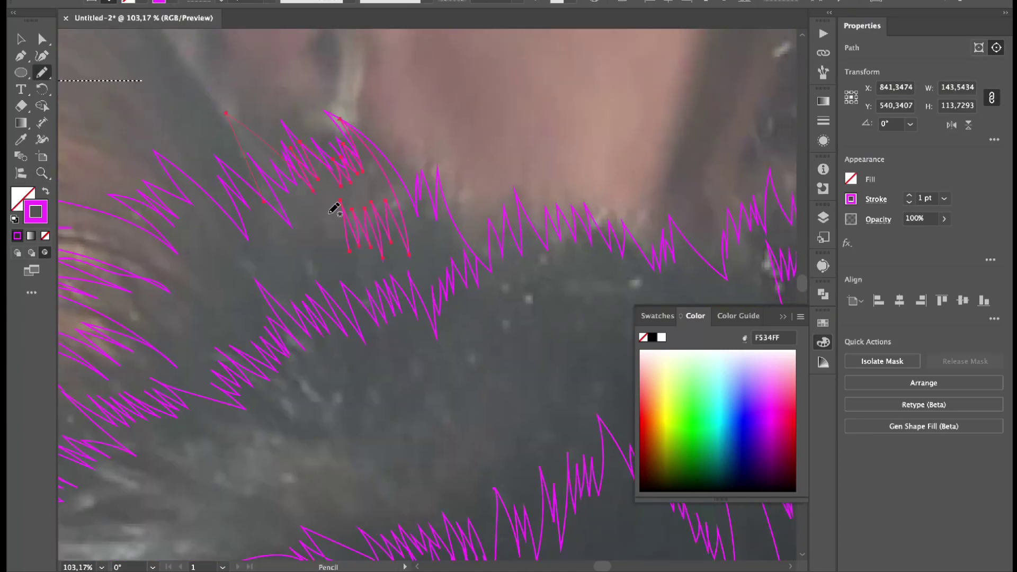
pyautogui.press('b')
pyautogui.press('z')
pyautogui.scroll(-2, 376, 196)
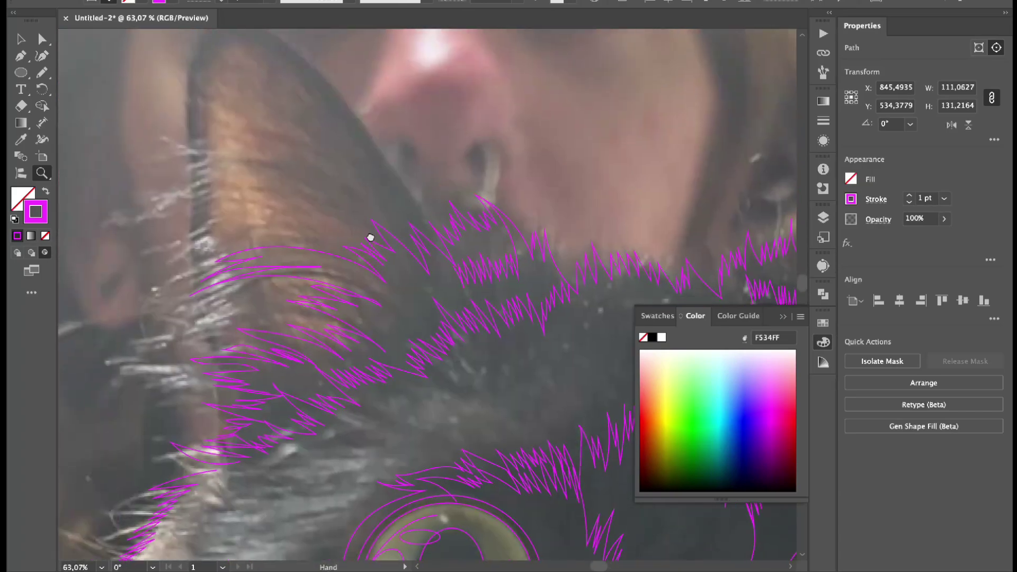
# Step: Draw a closed zigzag fur patch about 193 by 285 px on the cheek beside the right eye
pyautogui.scroll(-4, 360, 228)
pyautogui.moveTo(352, 222); pyautogui.dragTo(382, 263)
pyautogui.scroll(-5, 382, 263)
pyautogui.scroll(2, 540, 168)
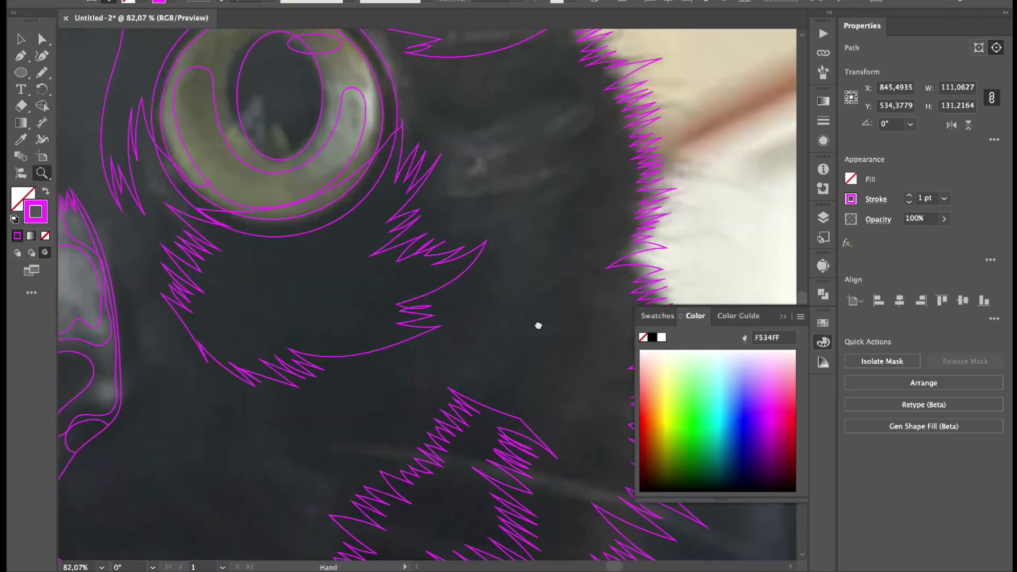
pyautogui.press('n')
pyautogui.moveTo(469, 376)
pyautogui.mouseDown()
pyautogui.moveTo(557, 320)
pyautogui.moveTo(625, 95)
pyautogui.moveTo(446, 108)
pyautogui.mouseUp()
pyautogui.moveTo(476, 343); pyautogui.dragTo(502, 252)
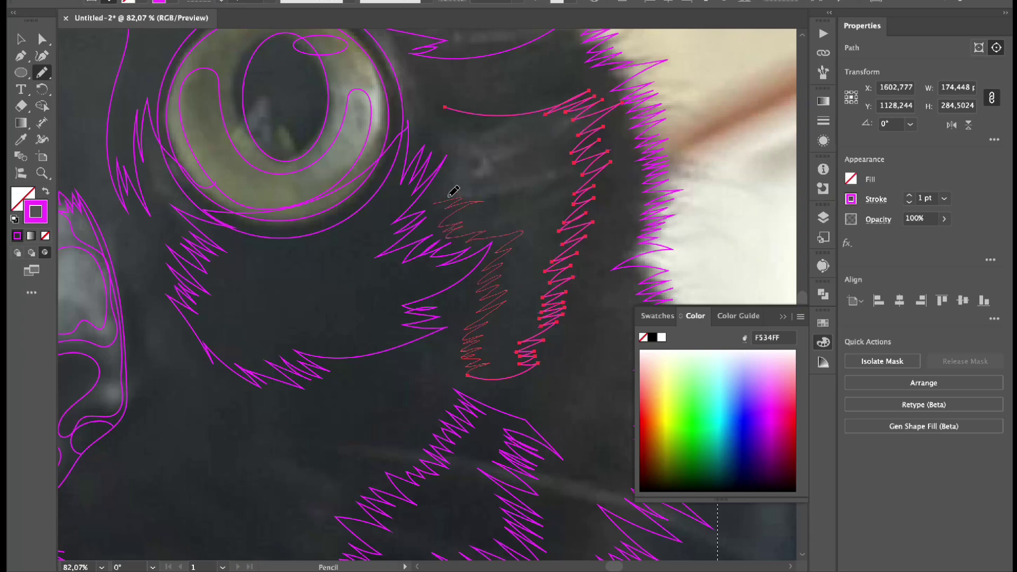
pyautogui.moveTo(460, 114); pyautogui.dragTo(458, 114)
# Step: Draw a thin curved sliver about 55 by 128 px along the outer rim of the right eye
pyautogui.scroll(3, 450, 256)
pyautogui.scroll(1, 348, 259)
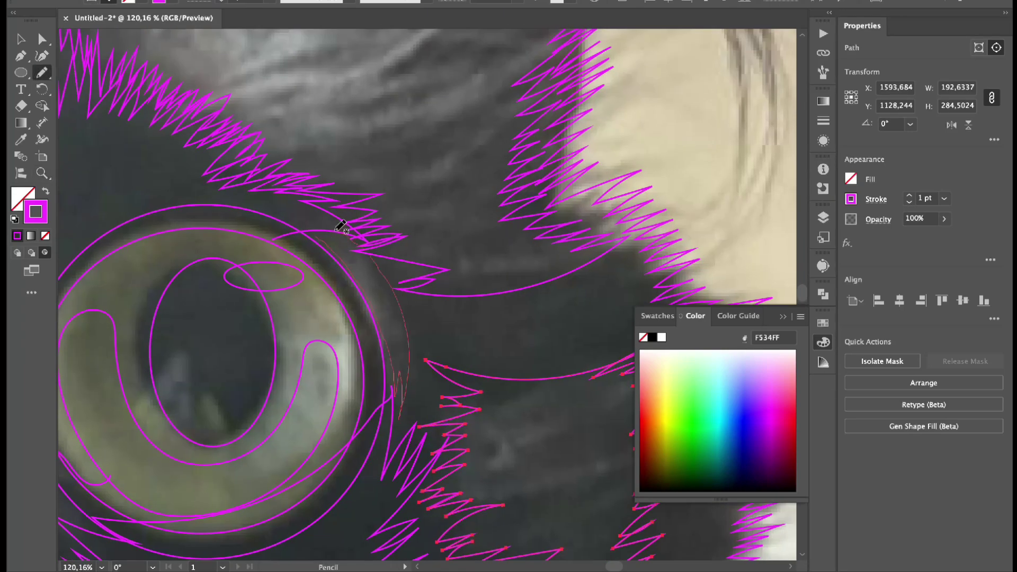
pyautogui.moveTo(342, 227); pyautogui.dragTo(342, 228)
# Step: Draw a closed zigzag fur shape about 215 by 301 px on the right cheek beside the mouth
pyautogui.scroll(-4, 342, 228)
pyautogui.moveTo(318, 477); pyautogui.dragTo(359, 348)
pyautogui.click(540, 329)
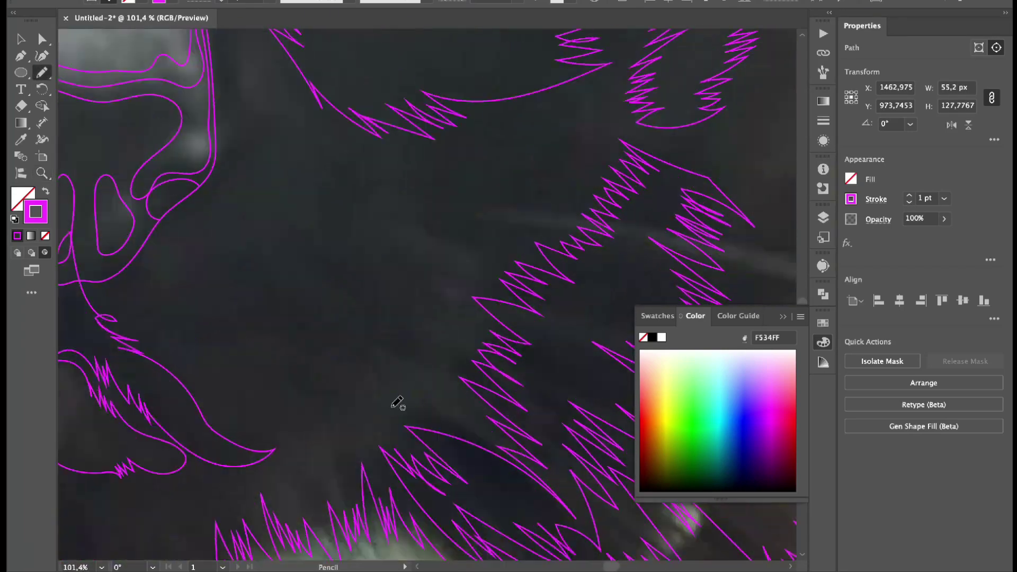
pyautogui.press('n')
pyautogui.moveTo(341, 442)
pyautogui.mouseDown()
pyautogui.moveTo(329, 368)
pyautogui.moveTo(439, 297)
pyautogui.moveTo(412, 102)
pyautogui.mouseUp()
pyautogui.scroll(-3, 371, 239)
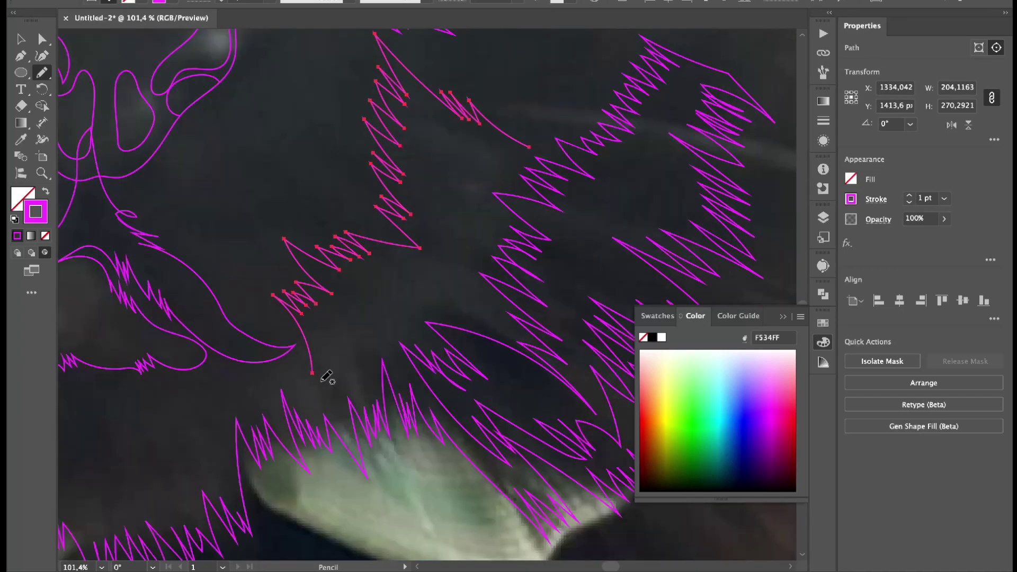
pyautogui.moveTo(325, 375)
pyautogui.mouseDown()
pyautogui.moveTo(375, 327)
pyautogui.moveTo(503, 321)
pyautogui.moveTo(475, 235)
pyautogui.moveTo(473, 173)
pyautogui.moveTo(507, 137)
pyautogui.mouseUp()
# Step: Draw a zigzag fur line up the outer right cheek and return it outside the head edge, about 232 by 657 px
pyautogui.press('z')
pyautogui.moveTo(507, 159); pyautogui.dragTo(435, 272)
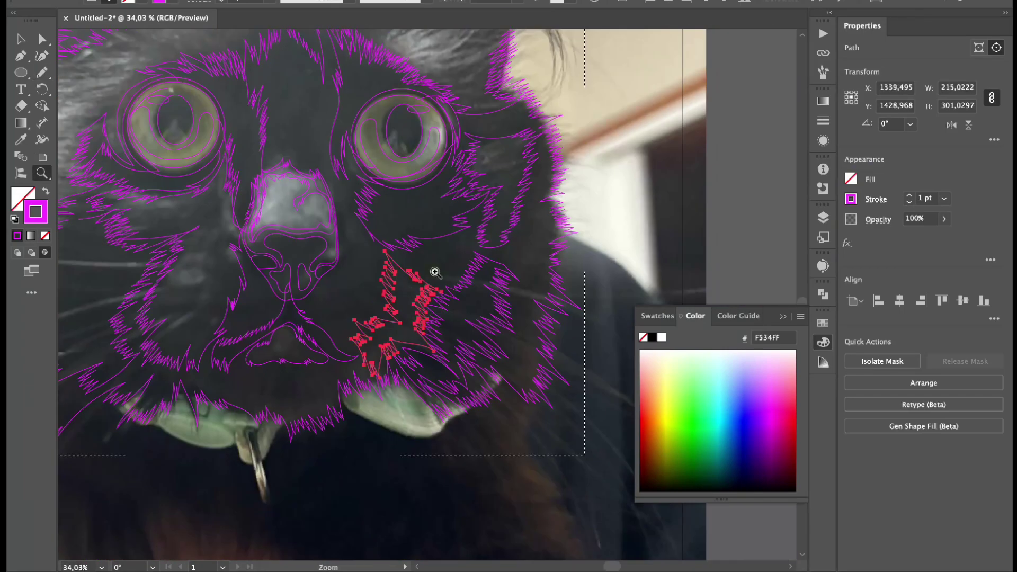
pyautogui.scroll(5, 499, 270)
pyautogui.press('n')
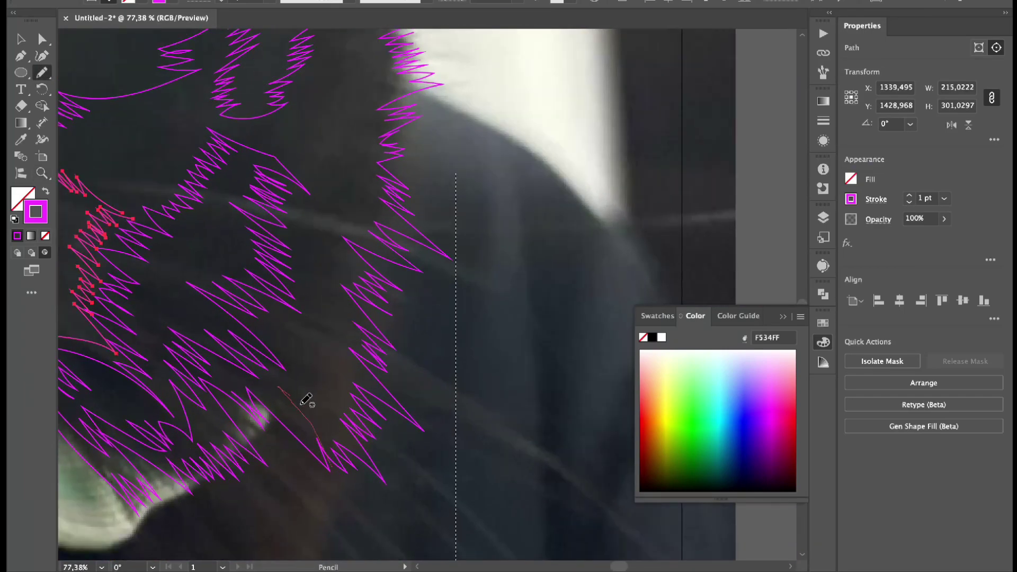
pyautogui.moveTo(306, 401)
pyautogui.mouseDown()
pyautogui.moveTo(277, 334)
pyautogui.moveTo(326, 325)
pyautogui.moveTo(315, 269)
pyautogui.moveTo(324, 219)
pyautogui.moveTo(282, 138)
pyautogui.moveTo(317, 94)
pyautogui.mouseUp()
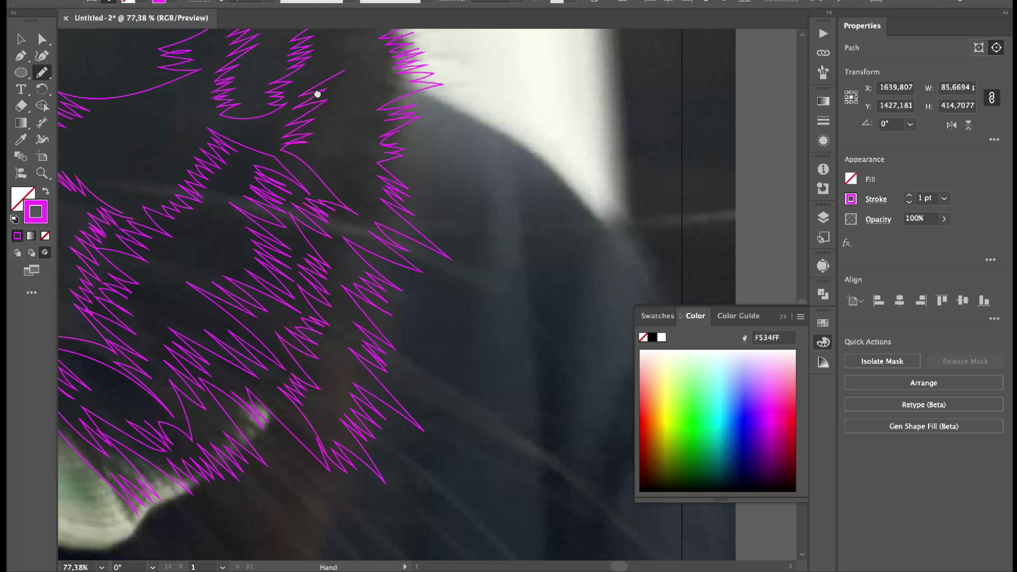
pyautogui.scroll(-2, 359, 288)
pyautogui.scroll(2, 485, 443)
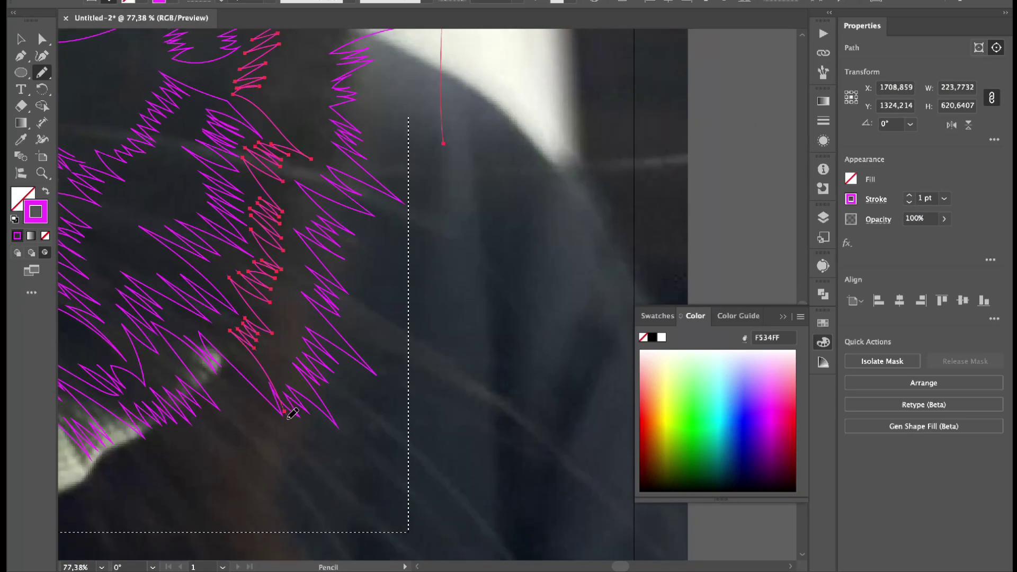
# Step: Draw a zigzag fur shape about 162 by 276 px up the left side of the muzzle and back down beside the nose
pyautogui.scroll(-3, 254, 281)
pyautogui.scroll(4, 360, 339)
pyautogui.moveTo(382, 349)
pyautogui.mouseDown()
pyautogui.moveTo(309, 379)
pyautogui.moveTo(243, 302)
pyautogui.mouseUp()
pyautogui.scroll(2, 243, 302)
pyautogui.moveTo(420, 370)
pyautogui.mouseDown()
pyautogui.moveTo(373, 418)
pyautogui.moveTo(322, 404)
pyautogui.moveTo(350, 370)
pyautogui.moveTo(274, 344)
pyautogui.mouseUp()
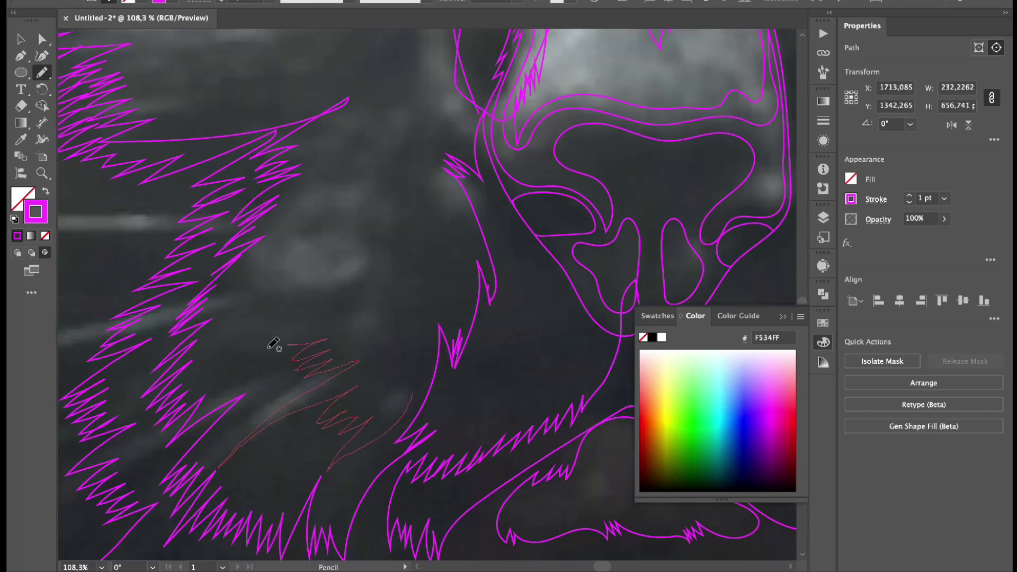
pyautogui.scroll(2, 274, 344)
pyautogui.moveTo(266, 402)
pyautogui.mouseDown()
pyautogui.moveTo(247, 410)
pyautogui.moveTo(254, 366)
pyautogui.moveTo(299, 303)
pyautogui.moveTo(346, 244)
pyautogui.moveTo(448, 167)
pyautogui.mouseUp()
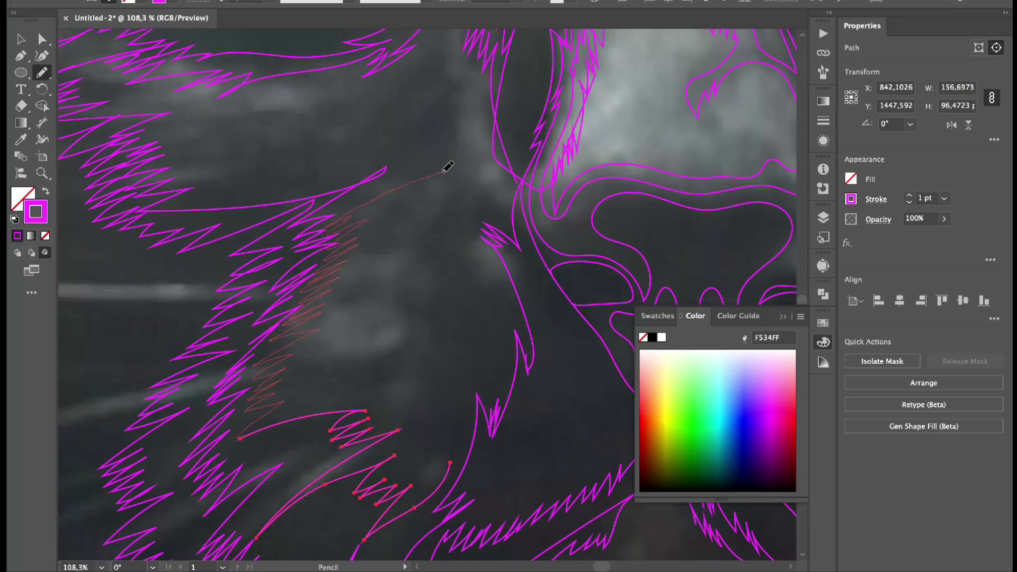
pyautogui.moveTo(450, 316); pyautogui.dragTo(445, 317)
# Step: Draw a narrow fur sliver about 49 by 194 px from the left eye's inner corner down beside the nose bridge
pyautogui.scroll(4, 439, 312)
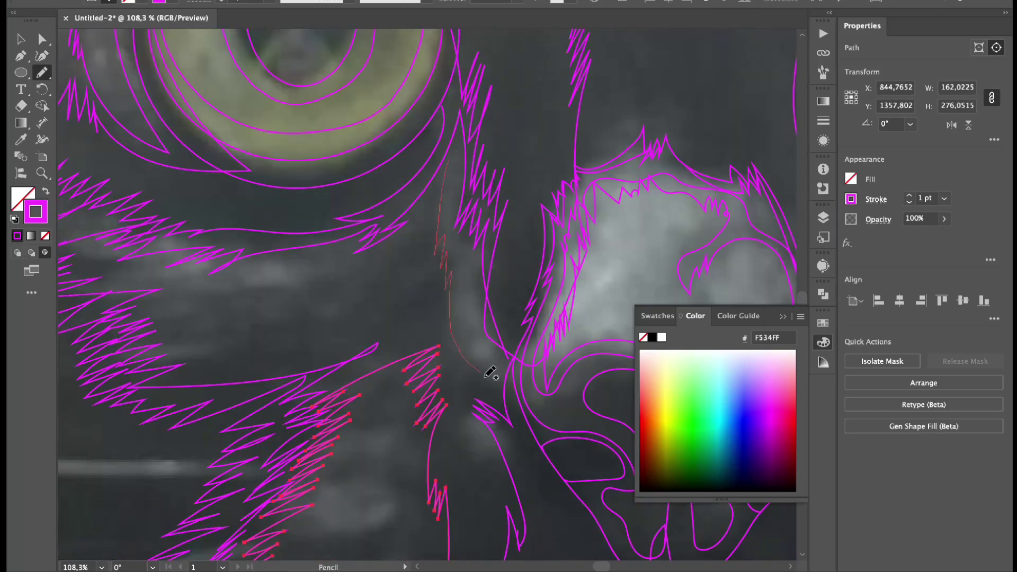
pyautogui.moveTo(464, 214); pyautogui.dragTo(465, 214)
pyautogui.hscroll(-3, 450, 304)
# Step: Undo the first stroke under the left eye and redraw it as a zigzag fur shape about 255 by 104 px
pyautogui.moveTo(580, 227); pyautogui.dragTo(381, 341)
pyautogui.hotkey('ctrl', 'z')
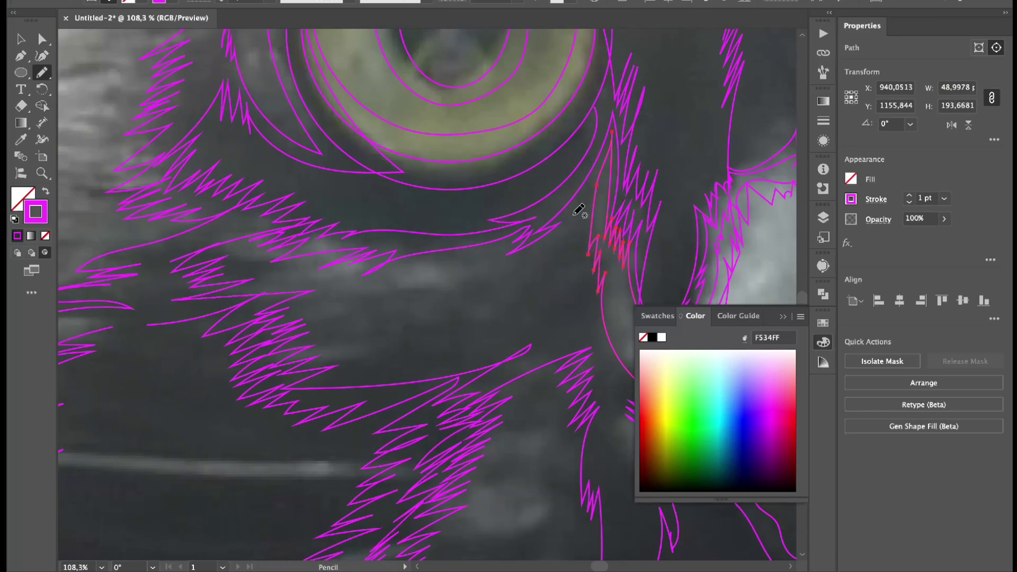
pyautogui.moveTo(577, 211)
pyautogui.mouseDown()
pyautogui.moveTo(417, 348)
pyautogui.moveTo(337, 336)
pyautogui.mouseUp()
pyautogui.moveTo(509, 261); pyautogui.dragTo(356, 208)
# Step: Draw a smaller fur shape about 134 by 153 px inside the cheek patch beside the right eye
pyautogui.press('z')
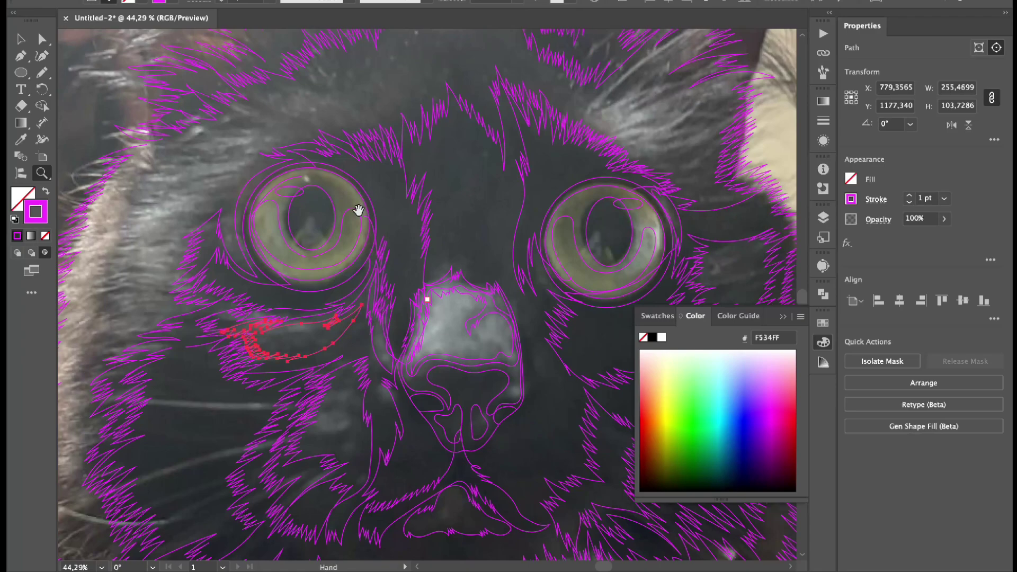
pyautogui.hscroll(3, 339, 190)
pyautogui.moveTo(542, 228); pyautogui.dragTo(620, 275)
pyautogui.press('n')
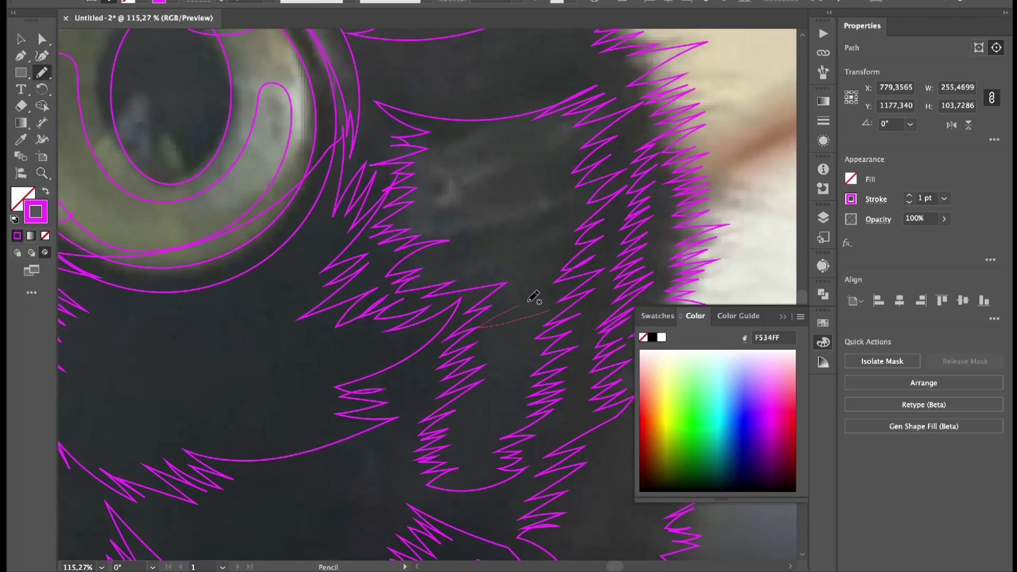
pyautogui.moveTo(534, 299)
pyautogui.mouseDown()
pyautogui.moveTo(528, 228)
pyautogui.moveTo(423, 210)
pyautogui.moveTo(448, 170)
pyautogui.moveTo(551, 125)
pyautogui.moveTo(554, 162)
pyautogui.mouseUp()
pyautogui.moveTo(525, 310)
pyautogui.mouseDown()
pyautogui.moveTo(552, 290)
pyautogui.moveTo(528, 316)
pyautogui.mouseUp()
pyautogui.moveTo(540, 249); pyautogui.dragTo(547, 205)
# Step: Draw a zigzag fur line above the right eye and a second one up the right ear's base into its inner hairs
pyautogui.scroll(10, 592, 430)
pyautogui.hscroll(-3, 592, 430)
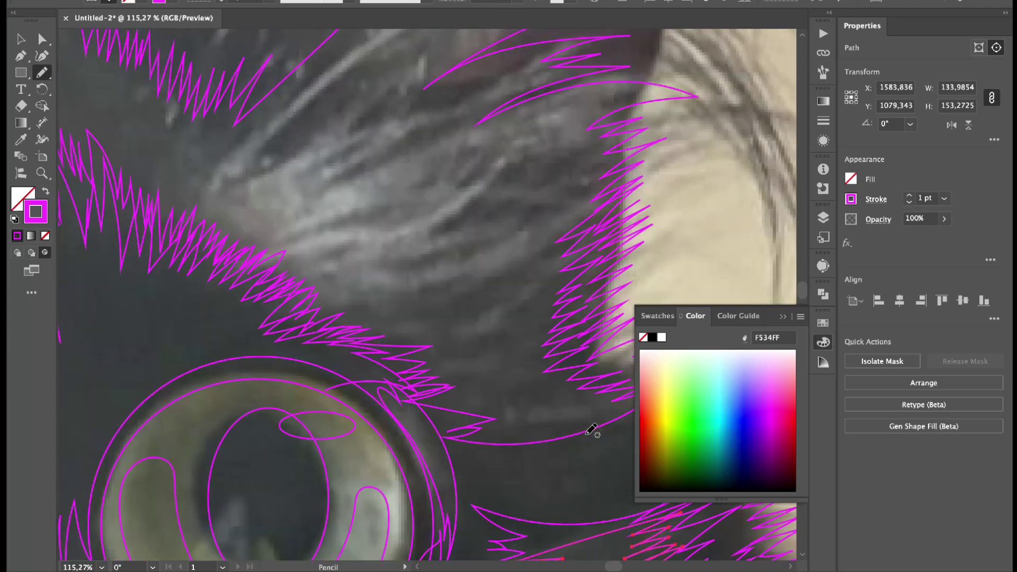
pyautogui.moveTo(392, 313); pyautogui.dragTo(393, 313)
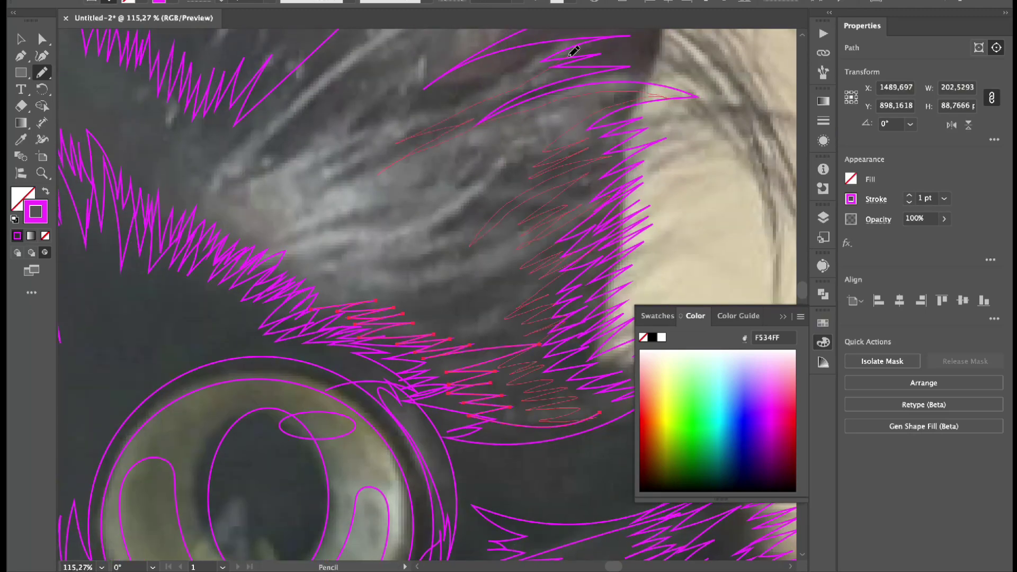
pyautogui.moveTo(574, 51); pyautogui.dragTo(572, 53)
# Step: Join the fur line above the right eye to the ear base line at their neighbouring end points
pyautogui.scroll(3, 405, 166)
pyautogui.hscroll(-1, 404, 166)
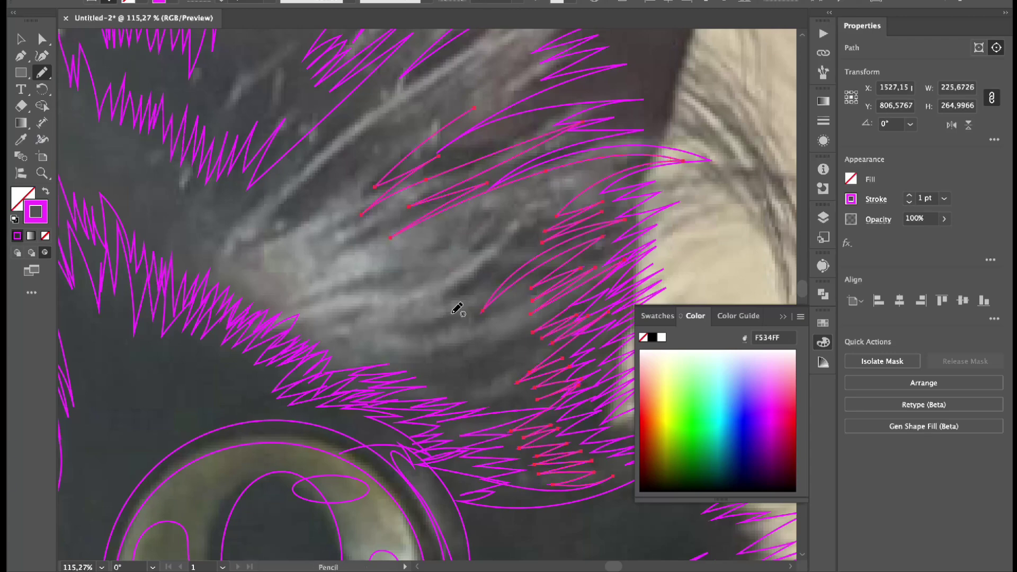
pyautogui.press('a')
pyautogui.click(520, 451)
pyautogui.press('n')
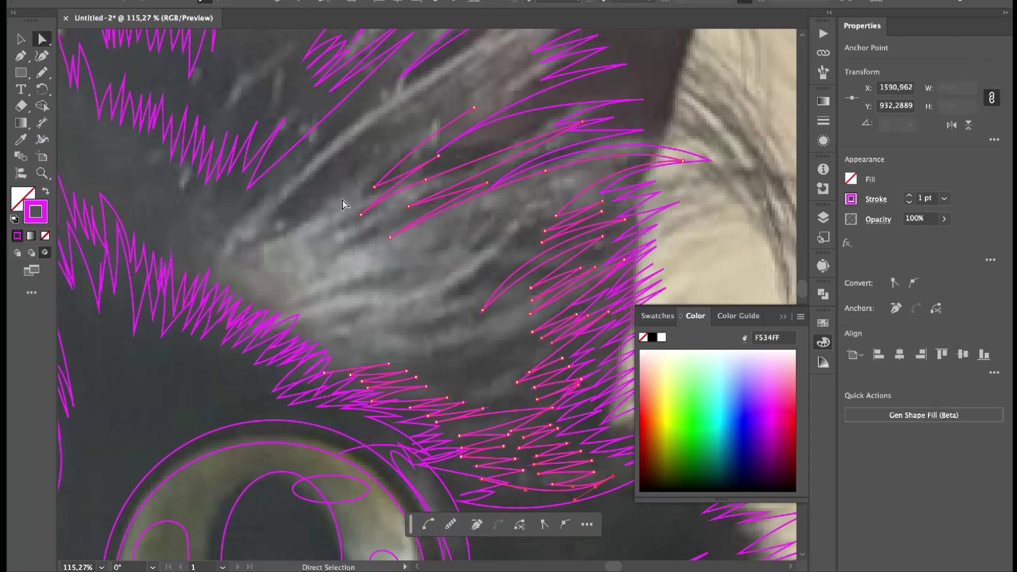
# Step: Extend the upper end of the joined fur line along the hairs inside the right ear
pyautogui.scroll(3, 487, 194)
pyautogui.hscroll(-2, 486, 194)
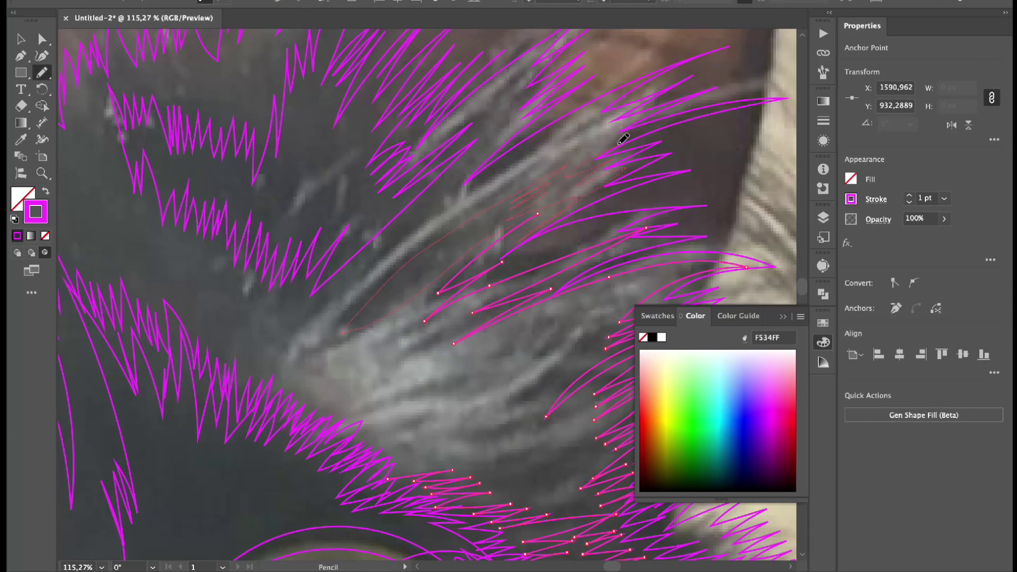
pyautogui.moveTo(311, 324); pyautogui.dragTo(313, 322)
pyautogui.moveTo(624, 176); pyautogui.dragTo(624, 176)
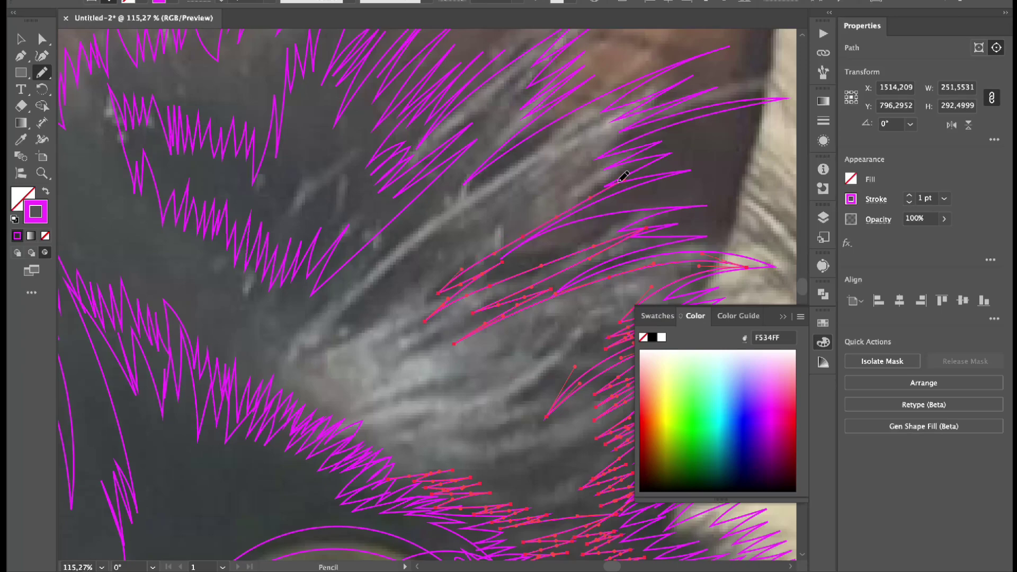
# Step: Continue the line's lower end across the right ear's base and up through the inner ear hairs, about 331 by 346 px overall
pyautogui.scroll(3, 438, 291)
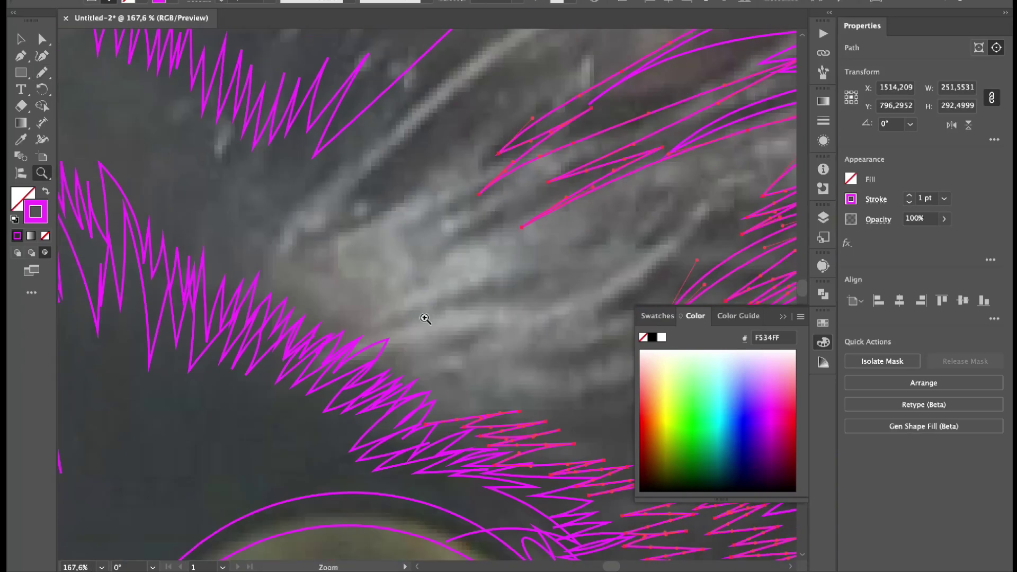
pyautogui.moveTo(306, 287); pyautogui.dragTo(306, 287)
pyautogui.scroll(5, 443, 253)
pyautogui.hscroll(5, 443, 253)
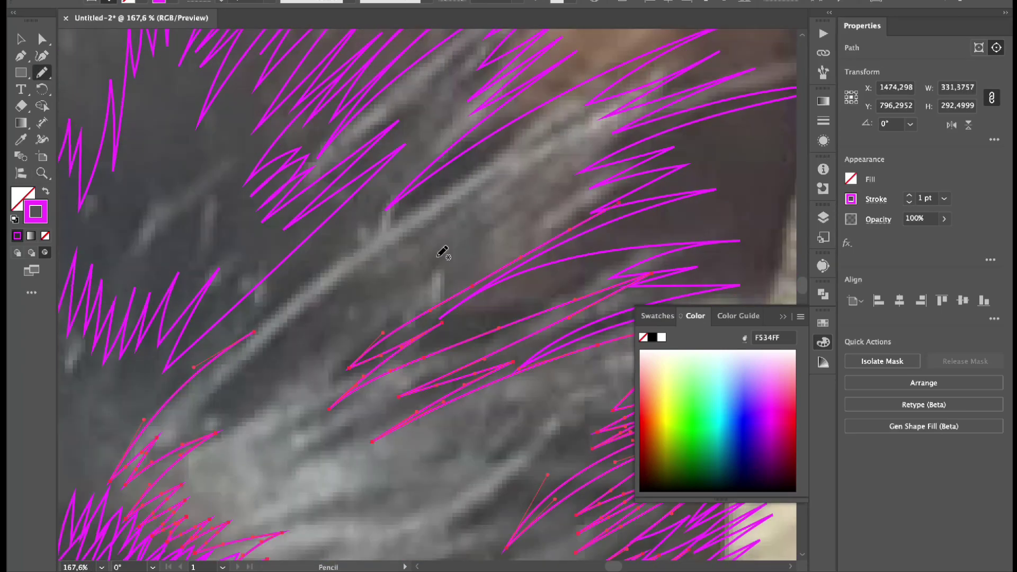
pyautogui.moveTo(445, 231); pyautogui.dragTo(445, 232)
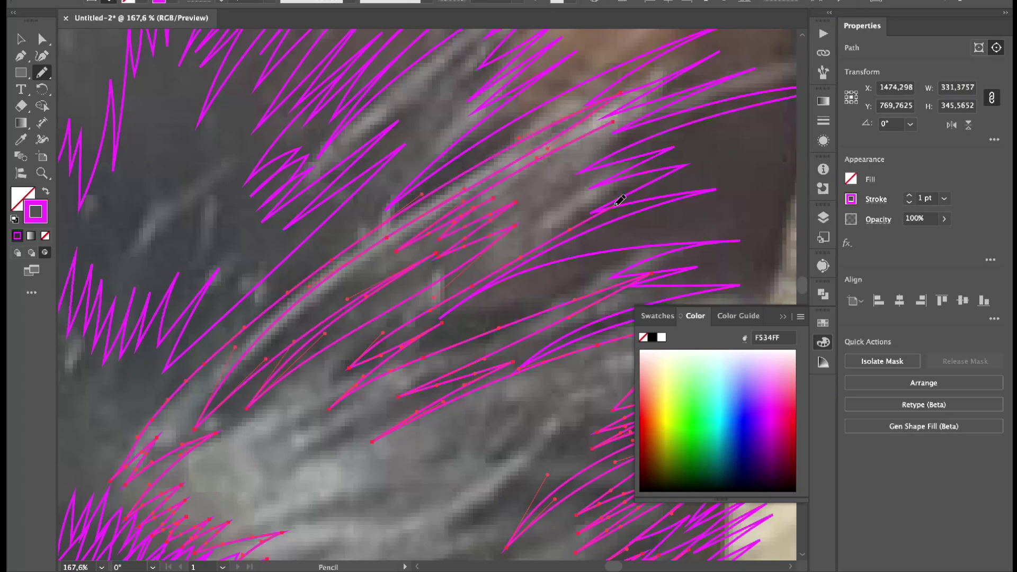
# Step: Draw a small fur sliver about 50 by 105 px beside the outer corner of the left eye
pyautogui.press('z')
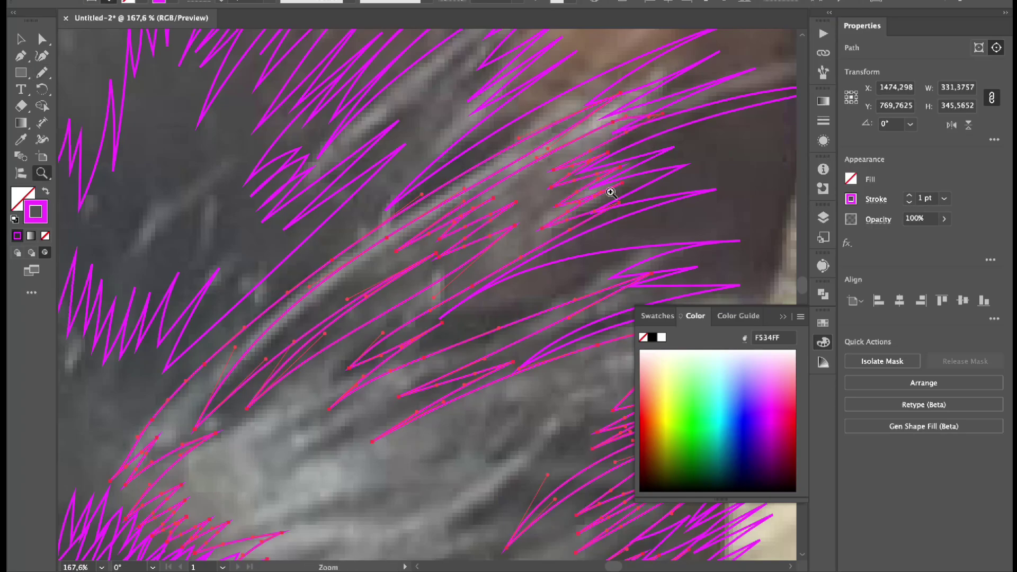
pyautogui.moveTo(608, 186)
pyautogui.mouseDown()
pyautogui.moveTo(341, 193)
pyautogui.moveTo(341, 243)
pyautogui.moveTo(229, 289)
pyautogui.moveTo(352, 301)
pyautogui.mouseUp()
pyautogui.press('n')
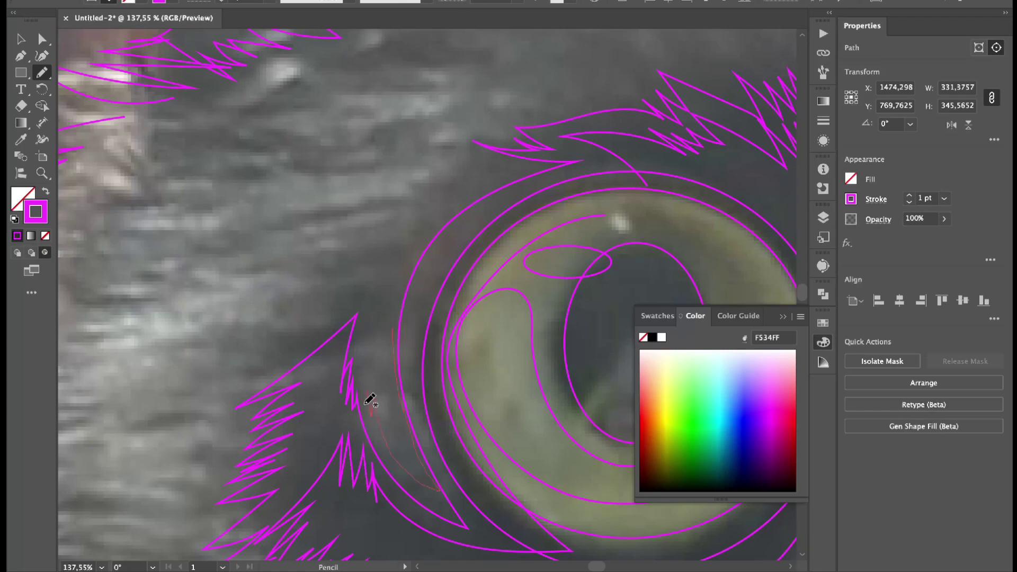
pyautogui.moveTo(369, 400); pyautogui.dragTo(371, 412)
# Step: Draw a zigzag fur line about 212 by 157 px around the upper outer side of the left eye
pyautogui.scroll(3, 371, 403)
pyautogui.moveTo(276, 430); pyautogui.dragTo(383, 324)
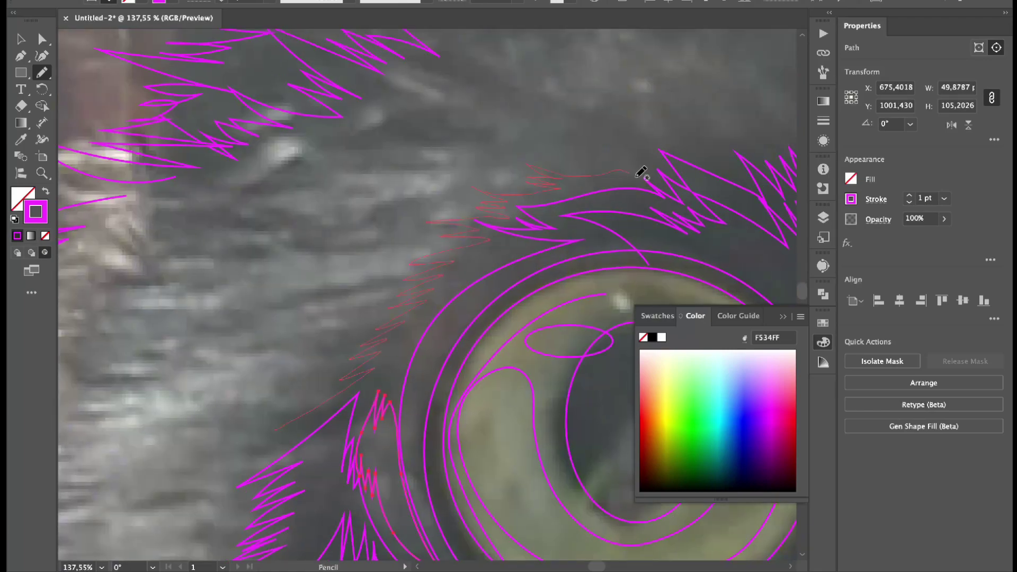
pyautogui.moveTo(641, 173); pyautogui.dragTo(642, 173)
# Step: Extend the zigzag fur line over the left eye's brow and up toward the mid-forehead, about 455 by 339 px overall
pyautogui.hscroll(10, 364, 298)
pyautogui.moveTo(268, 386); pyautogui.dragTo(329, 342)
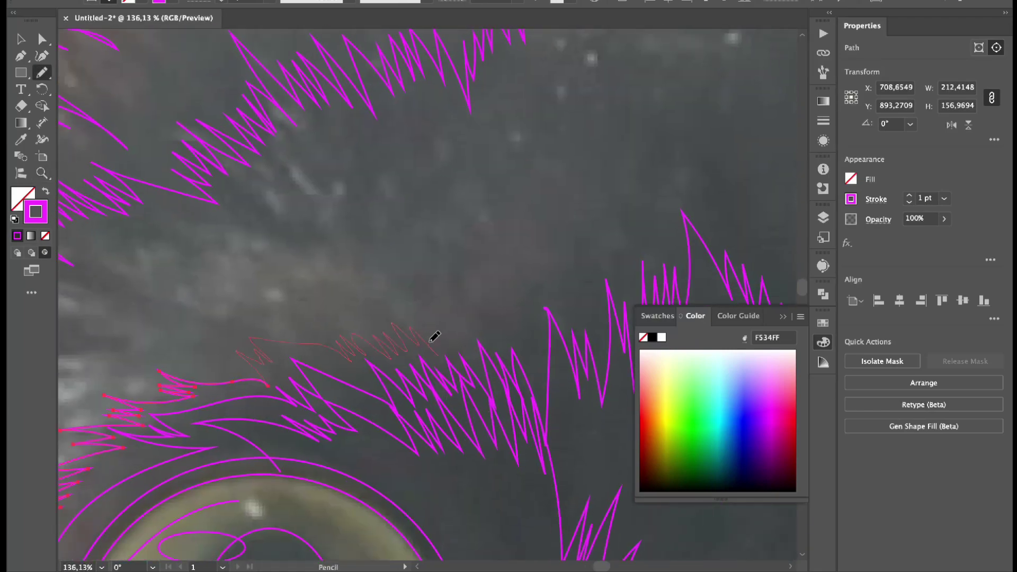
pyautogui.moveTo(511, 326); pyautogui.dragTo(513, 325)
pyautogui.moveTo(534, 219); pyautogui.dragTo(391, 305)
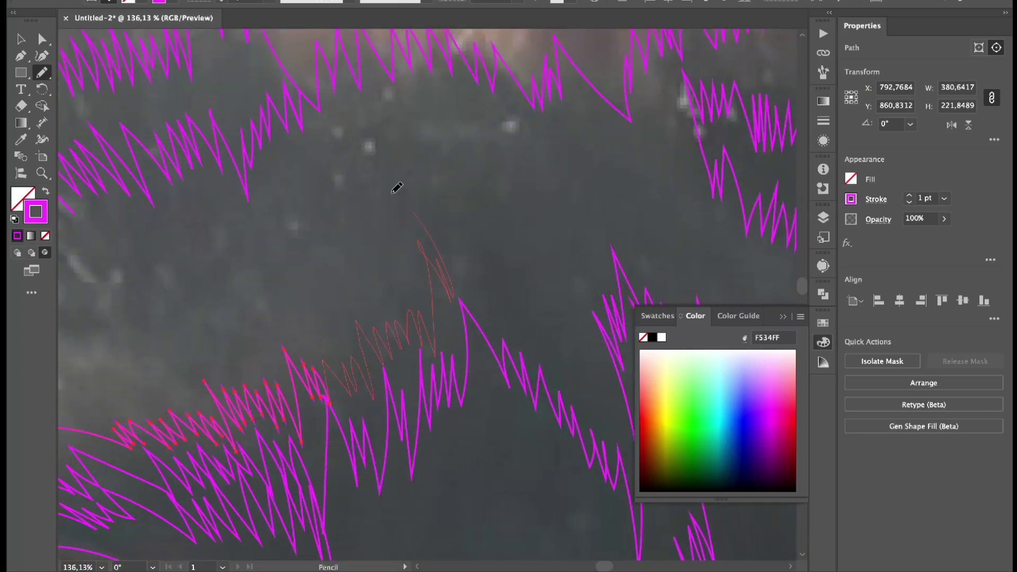
pyautogui.moveTo(274, 213)
pyautogui.mouseDown()
pyautogui.moveTo(221, 234)
pyautogui.moveTo(291, 302)
pyautogui.mouseUp()
pyautogui.scroll(-3, 593, 182)
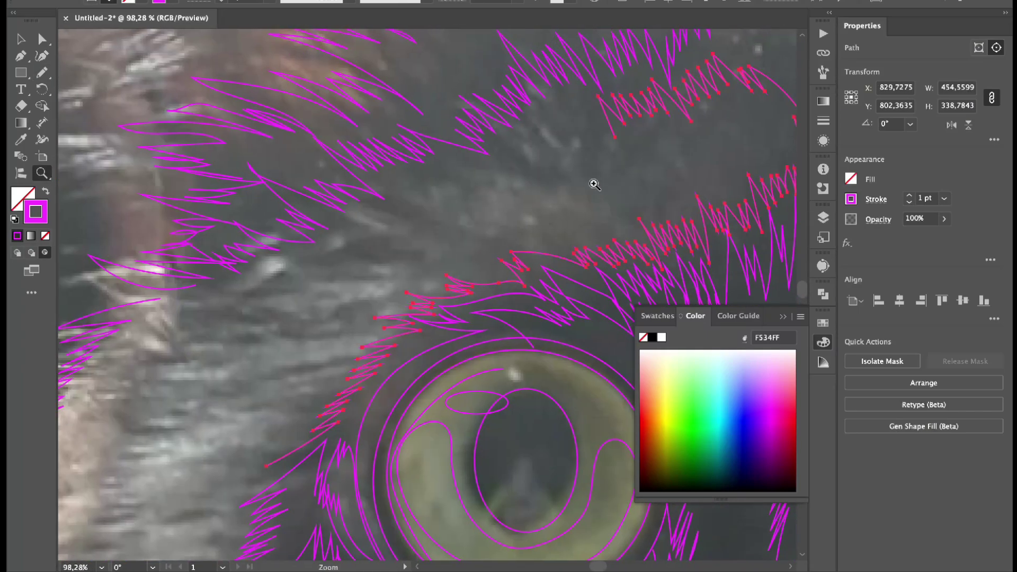
# Step: Continue the brow fur line along the ear's base and down the outer side of the left eye, about 630 by 536 px overall
pyautogui.moveTo(574, 109); pyautogui.dragTo(590, 141)
pyautogui.moveTo(347, 211)
pyautogui.mouseDown()
pyautogui.moveTo(291, 261)
pyautogui.moveTo(524, 139)
pyautogui.mouseUp()
pyautogui.moveTo(437, 166); pyautogui.dragTo(471, 161)
pyautogui.moveTo(309, 251); pyautogui.dragTo(304, 257)
pyautogui.moveTo(541, 344); pyautogui.dragTo(548, 132)
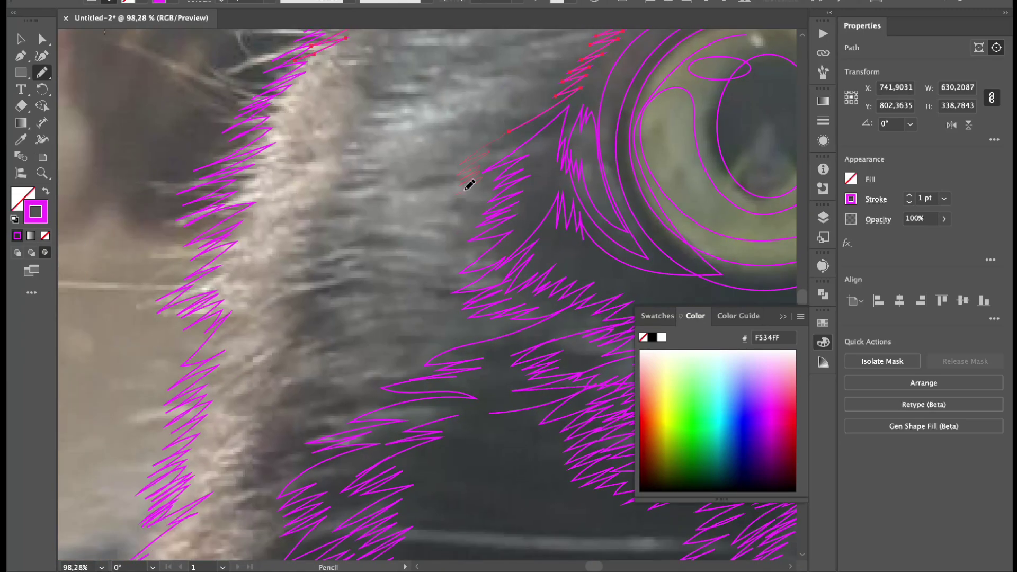
pyautogui.moveTo(457, 285); pyautogui.dragTo(459, 283)
pyautogui.moveTo(481, 274); pyautogui.dragTo(539, 206)
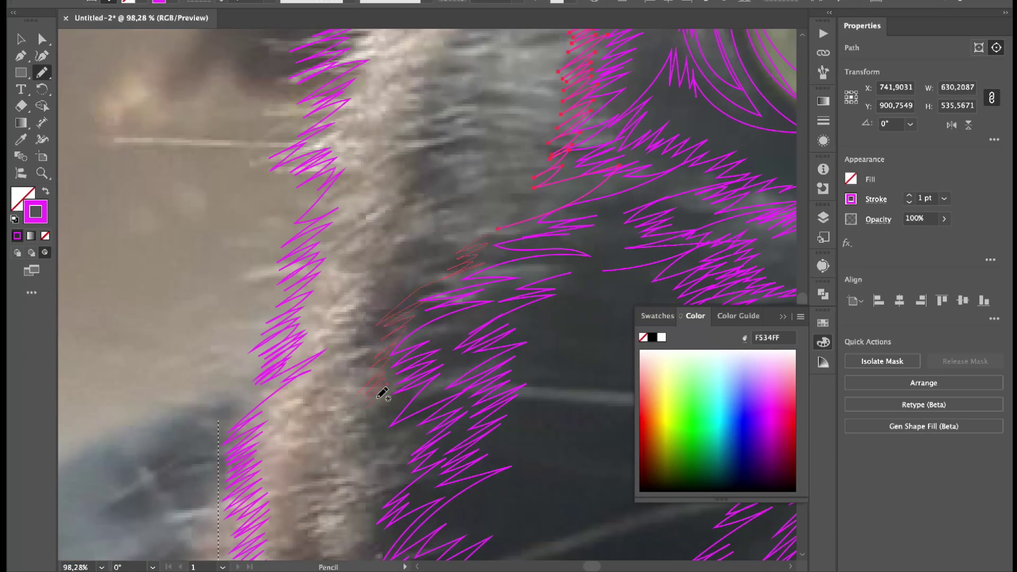
# Step: Draw a zigzag fur line down the left cheek and around its lower outer corner, about 249 by 459 px
pyautogui.moveTo(383, 392)
pyautogui.mouseDown()
pyautogui.moveTo(400, 484)
pyautogui.moveTo(413, 316)
pyautogui.mouseUp()
pyautogui.moveTo(441, 410); pyautogui.dragTo(438, 474)
pyautogui.moveTo(456, 441); pyautogui.dragTo(465, 252)
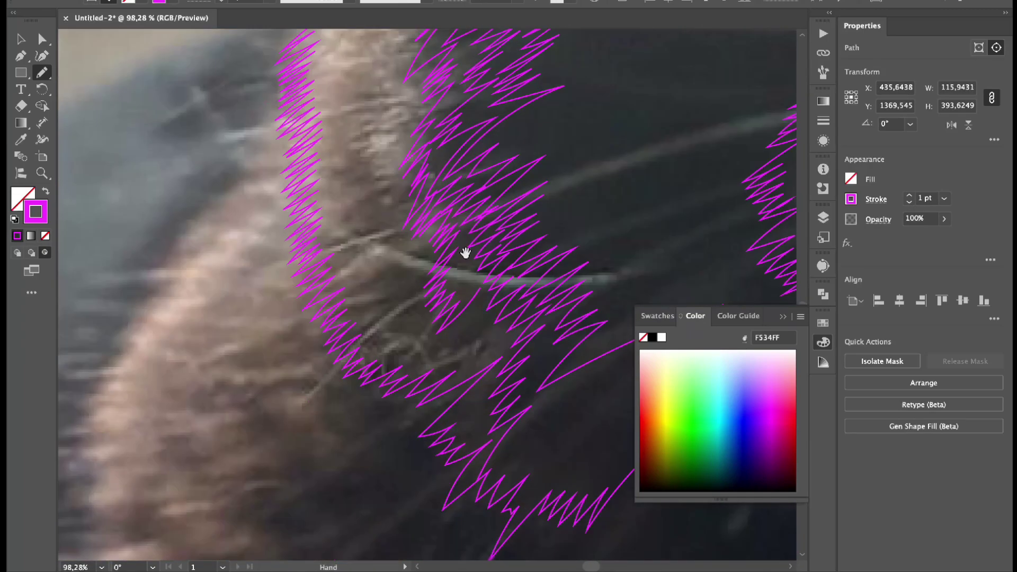
pyautogui.moveTo(386, 368); pyautogui.dragTo(402, 360)
pyautogui.scroll(3, 477, 277)
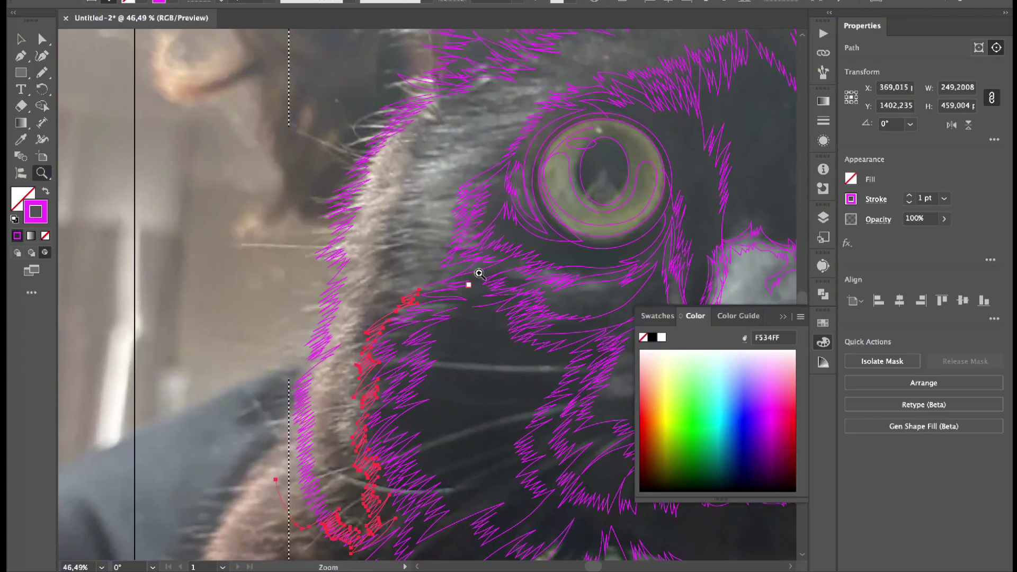
# Step: Try to join the cheek line's upper end to the fur line below the left eye
pyautogui.press('a')
pyautogui.click(469, 344)
pyautogui.press('z')
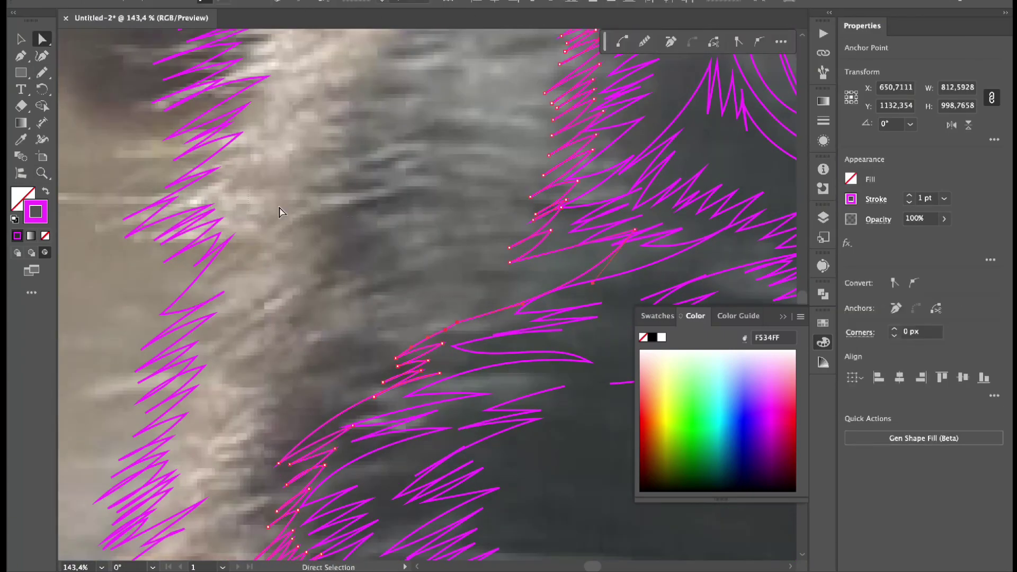
pyautogui.scroll(-5, 414, 273)
pyautogui.press('v')
pyautogui.press('n')
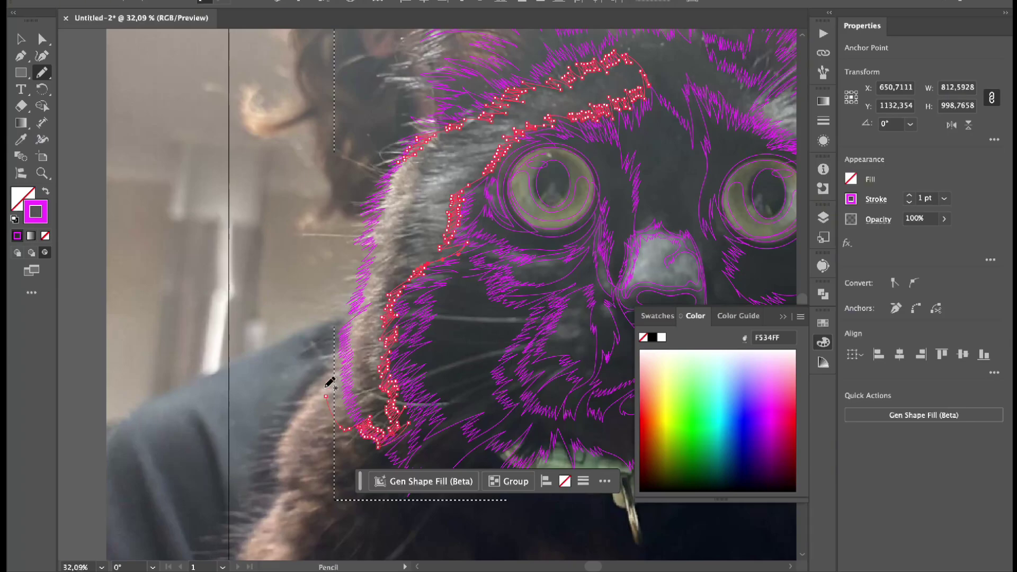
# Step: Extend the cheek line up the cheek's outer edge and join its inner end to the eye fur line, about 823 by 999 px overall
pyautogui.moveTo(342, 428); pyautogui.dragTo(397, 152)
pyautogui.moveTo(424, 258); pyautogui.dragTo(427, 264)
pyautogui.scroll(5, 482, 302)
pyautogui.press('a')
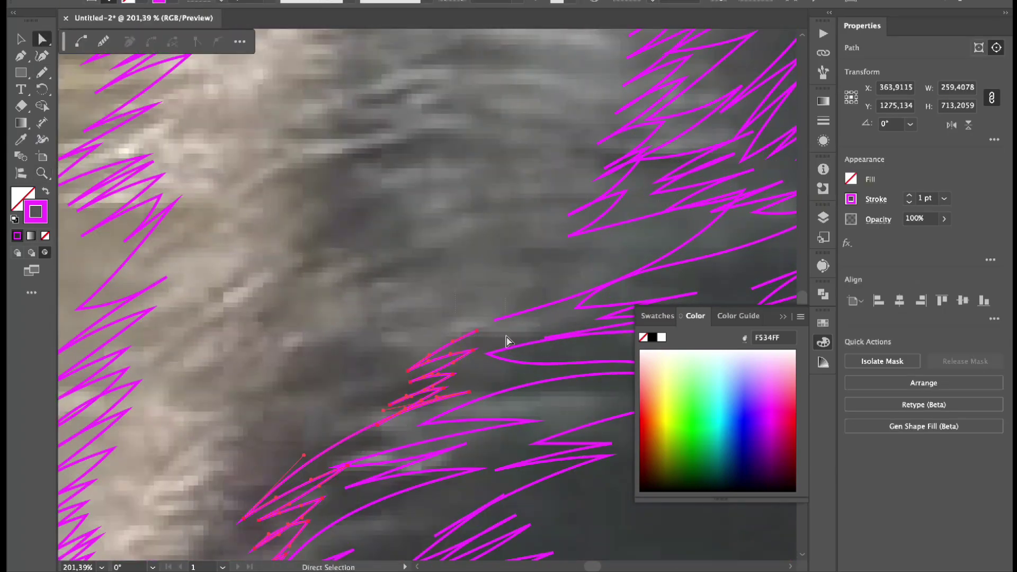
pyautogui.click(506, 340)
# Step: Draw a zigzag fur contour on the chin below the mouth, about 220 by 196 px overall
pyautogui.press('z')
pyautogui.scroll(-6, 311, 242)
pyautogui.scroll(-5, 311, 243)
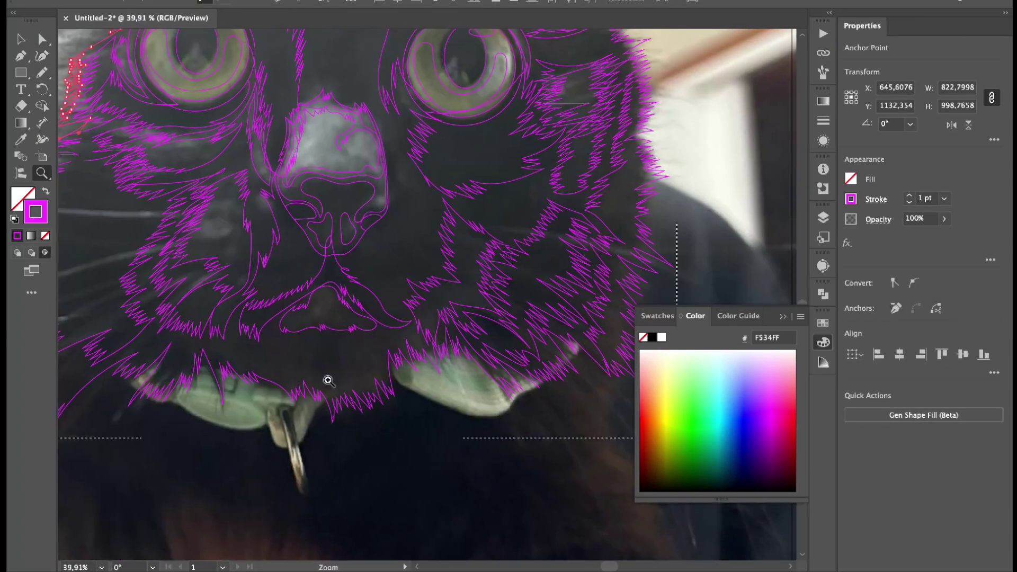
pyautogui.scroll(4, 329, 382)
pyautogui.press('n')
pyautogui.moveTo(217, 368)
pyautogui.mouseDown()
pyautogui.moveTo(260, 363)
pyautogui.moveTo(297, 322)
pyautogui.moveTo(334, 355)
pyautogui.moveTo(367, 303)
pyautogui.moveTo(397, 299)
pyautogui.moveTo(231, 481)
pyautogui.mouseUp()
pyautogui.hscroll(2, 403, 383)
pyautogui.moveTo(367, 395); pyautogui.dragTo(360, 445)
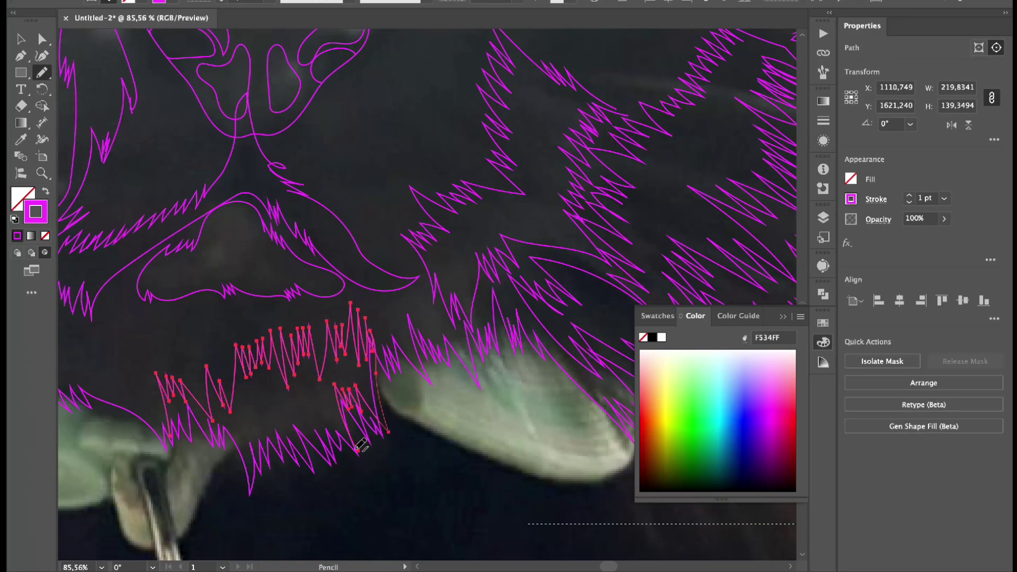
pyautogui.moveTo(275, 421); pyautogui.dragTo(268, 429)
# Step: Draw a zigzag fur line about 156 by 180 px on the mid-forehead, beside the inner end of the left brow
pyautogui.press('z')
pyautogui.scroll(-5, 227, 222)
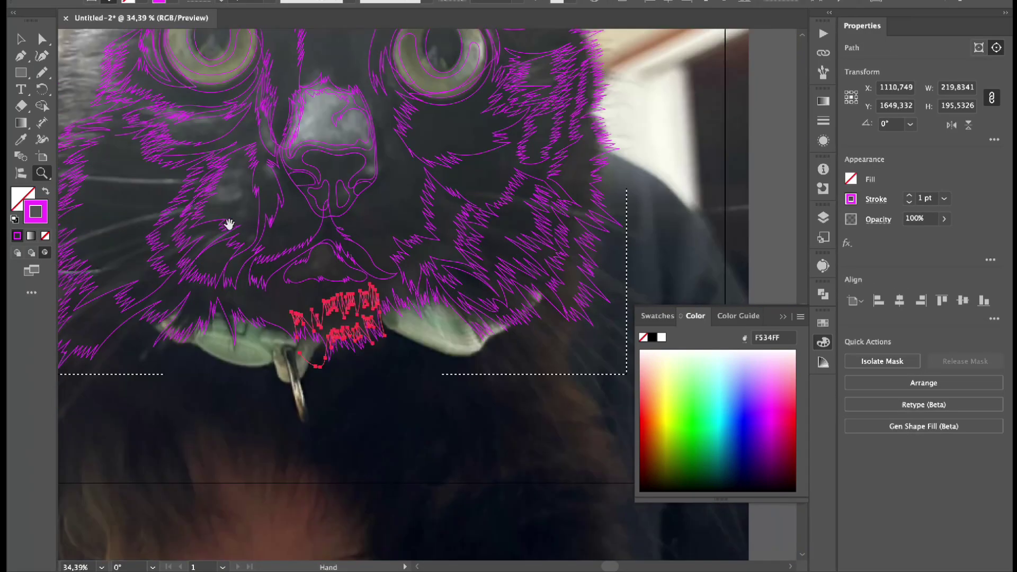
pyautogui.scroll(7, 416, 186)
pyautogui.scroll(5, 317, 195)
pyautogui.press('n')
pyautogui.hscroll(-1, 140, 243)
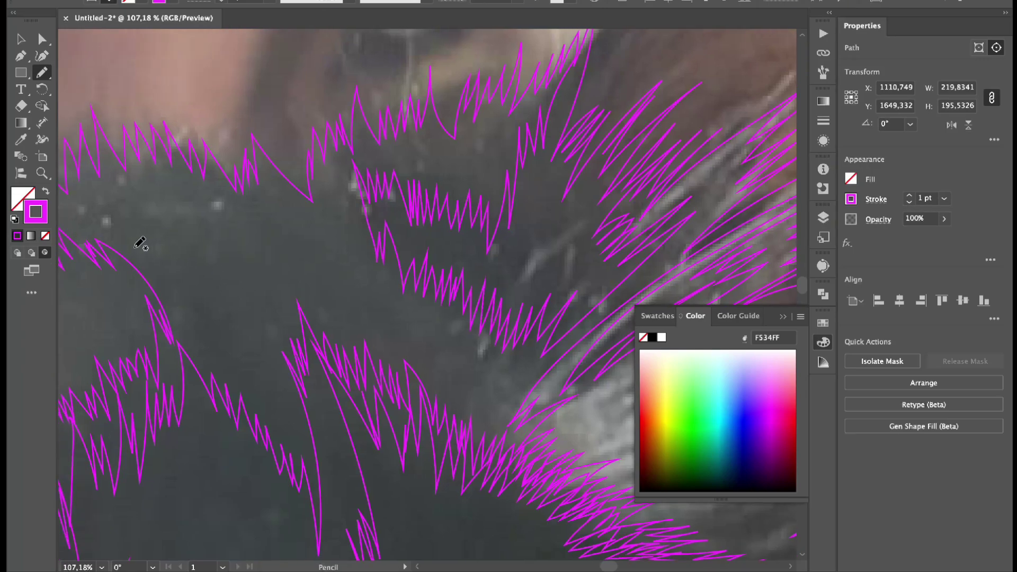
pyautogui.scroll(-5, 397, 314)
# Step: Draw a hooked zigzag fur strip on the forehead between the right brow and the right ear's base
pyautogui.hscroll(5, 396, 314)
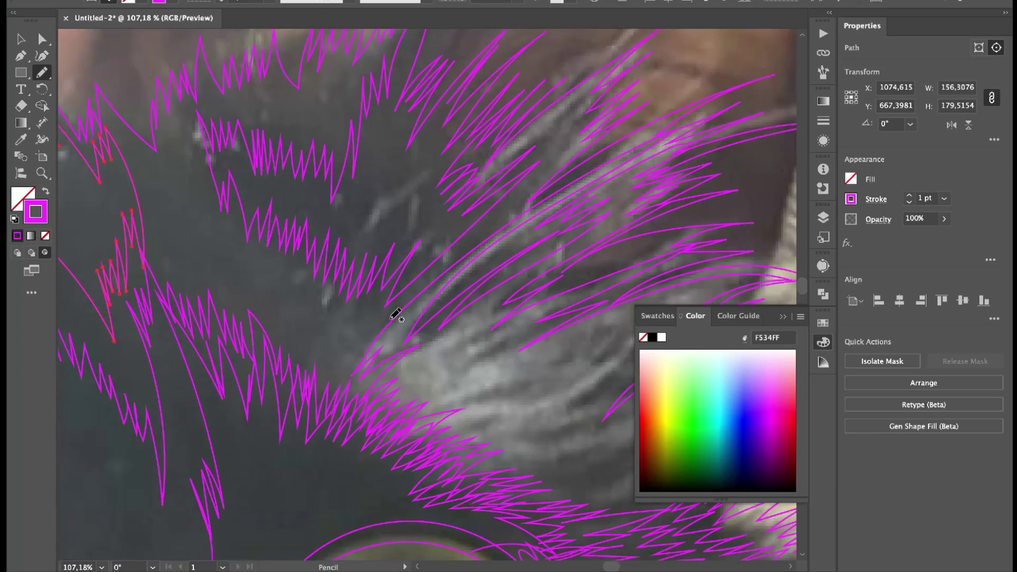
pyautogui.moveTo(316, 286)
pyautogui.mouseDown()
pyautogui.moveTo(268, 266)
pyautogui.moveTo(207, 197)
pyautogui.mouseUp()
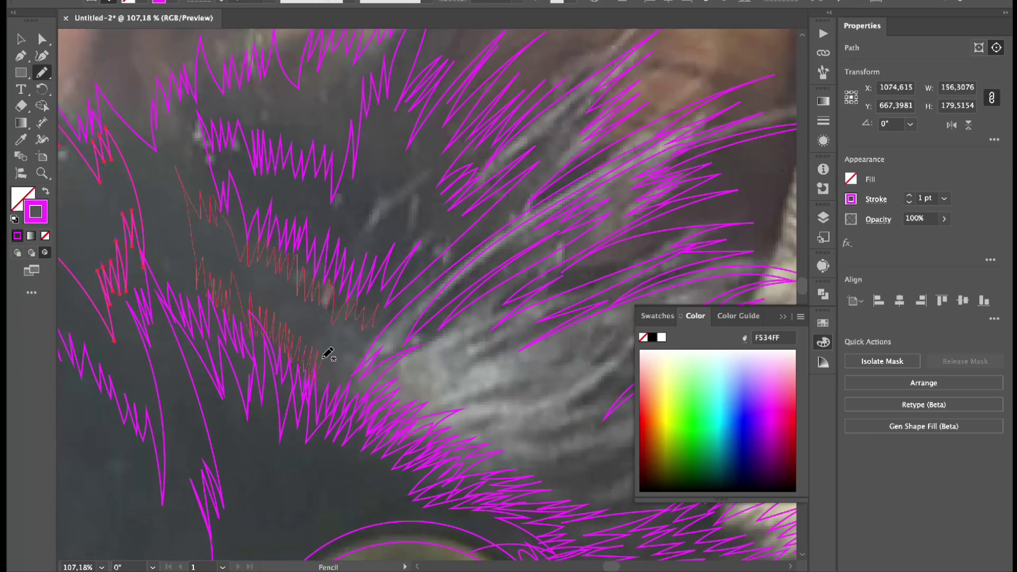
pyautogui.moveTo(329, 354); pyautogui.dragTo(329, 353)
# Step: Draw a fur line about 102 by 161 px on the upper left side of the muzzle
pyautogui.scroll(-6, 295, 284)
pyautogui.scroll(-5, 386, 307)
pyautogui.scroll(8, 420, 306)
pyautogui.moveTo(423, 324)
pyautogui.mouseDown()
pyautogui.moveTo(371, 432)
pyautogui.moveTo(402, 335)
pyautogui.moveTo(271, 405)
pyautogui.moveTo(317, 287)
pyautogui.moveTo(403, 184)
pyautogui.moveTo(418, 310)
pyautogui.mouseUp()
pyautogui.press('z')
pyautogui.keyDown('alt'); pyautogui.click(490, 262); pyautogui.keyUp('alt')
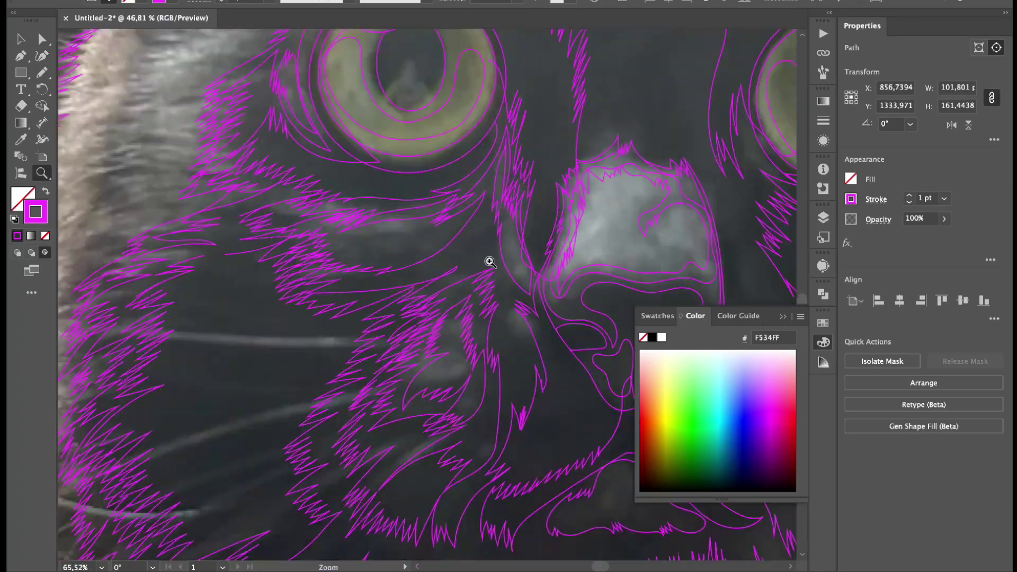
# Step: Draw a short fur line about 135 by 52 px below the left eye
pyautogui.click(490, 262)
pyautogui.press('n')
pyautogui.moveTo(264, 269); pyautogui.dragTo(255, 271)
# Step: Outline the paler fur patch above the left brow with zigzag edges, about 228 by 96 px
pyautogui.scroll(-3, 318, 182)
pyautogui.scroll(10, 295, 273)
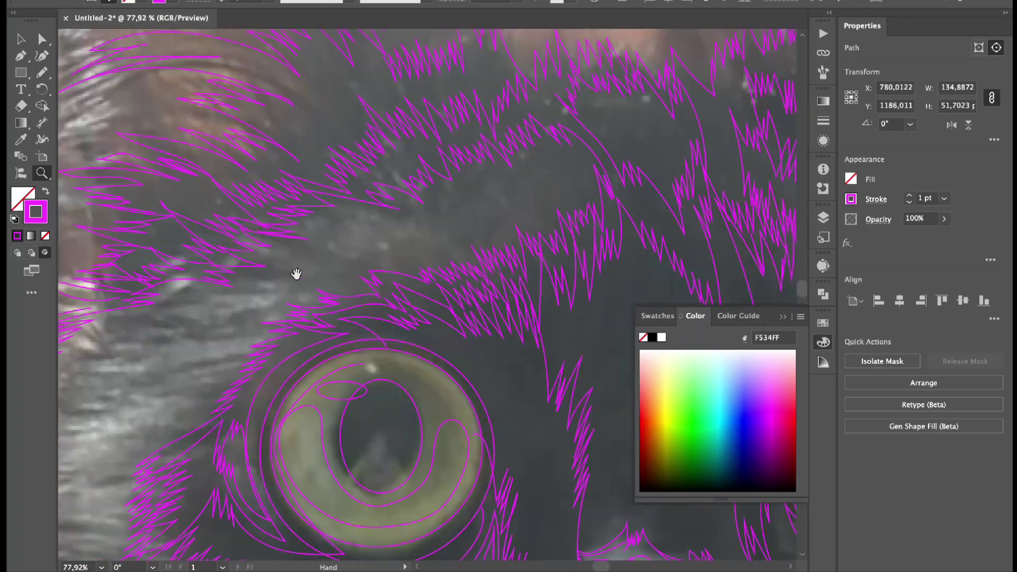
pyautogui.scroll(3, 266, 221)
pyautogui.scroll(-2, 172, 310)
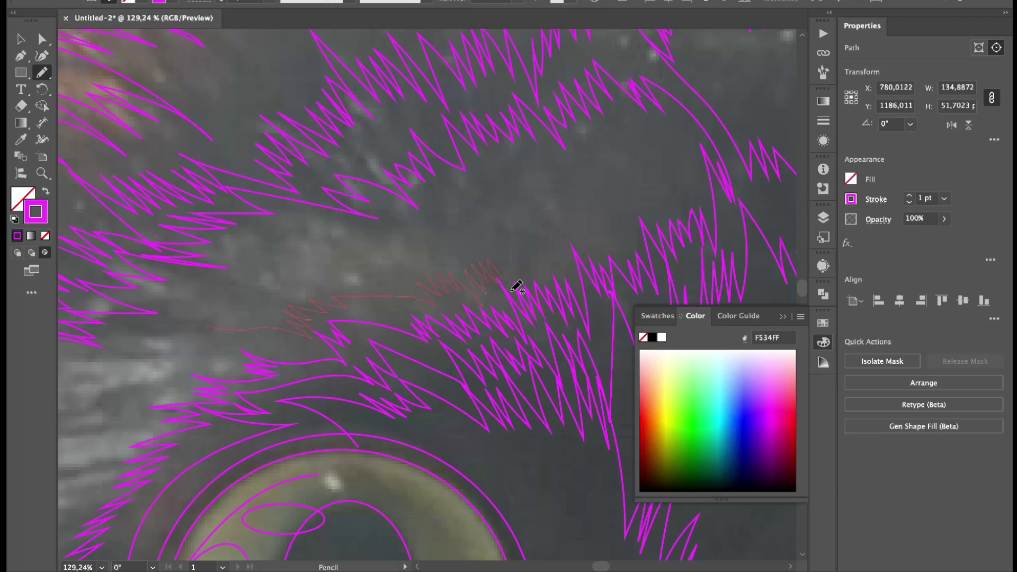
pyautogui.moveTo(517, 286); pyautogui.dragTo(416, 212)
pyautogui.hscroll(-3, 371, 265)
pyautogui.moveTo(302, 347); pyautogui.dragTo(258, 317)
pyautogui.moveTo(497, 219); pyautogui.dragTo(498, 220)
# Step: Draw a zigzag fur line about 98 by 246 px up the left cheek between the tan and grey fur
pyautogui.press('z')
pyautogui.scroll(-5, 309, 220)
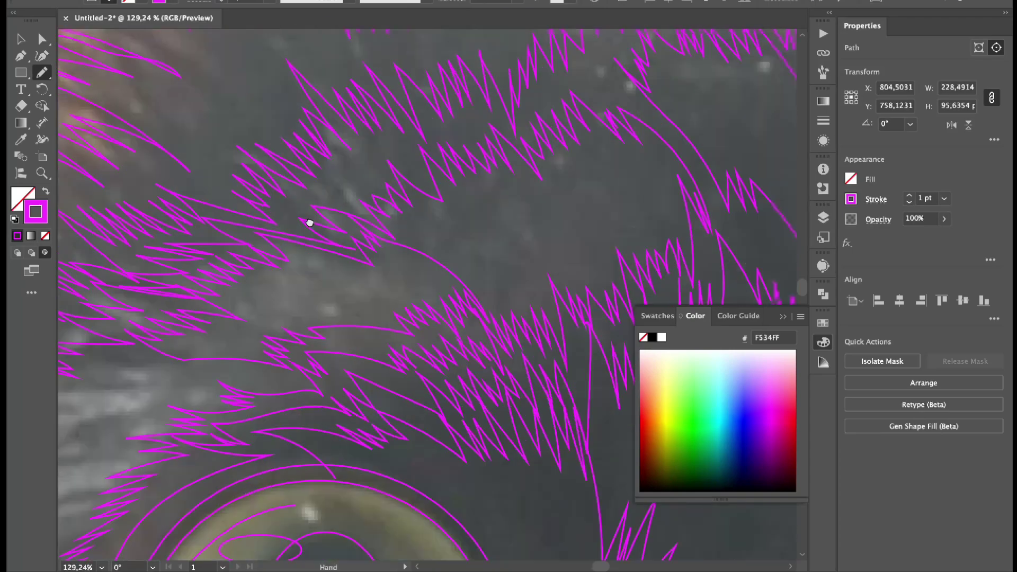
pyautogui.scroll(5, 189, 367)
pyautogui.press('n')
pyautogui.scroll(2, 371, 371)
pyautogui.moveTo(390, 439); pyautogui.dragTo(365, 441)
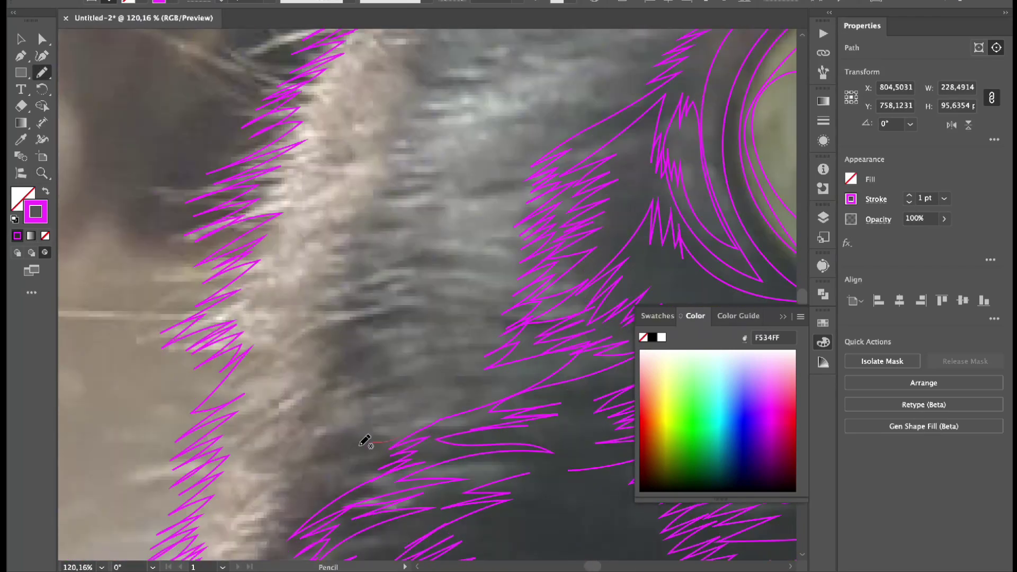
pyautogui.moveTo(456, 102); pyautogui.dragTo(456, 104)
pyautogui.scroll(3, 385, 286)
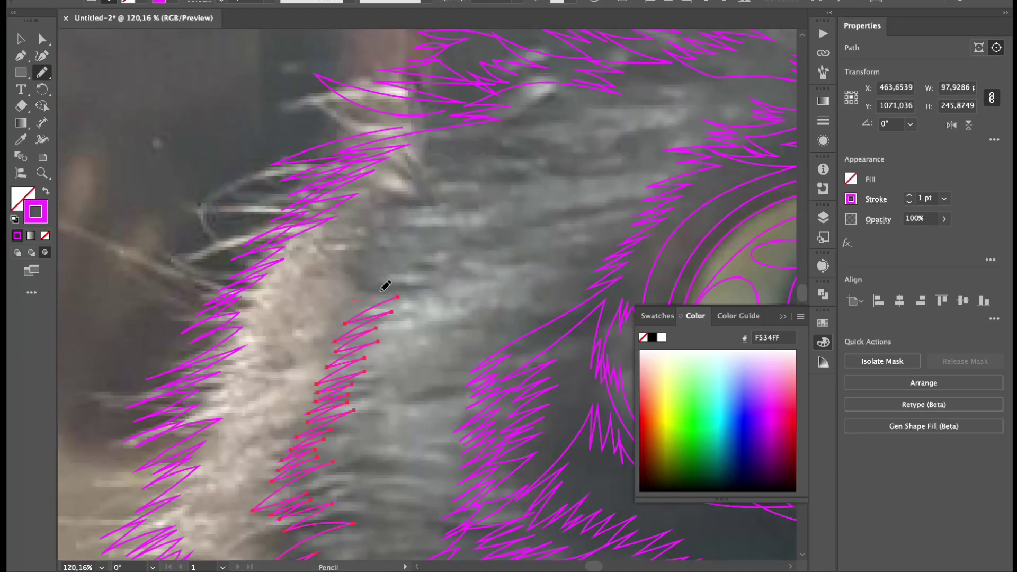
# Step: Extend the line's upper end toward the ear and its lower end back up beside the left eye, about 287 by 374 px overall
pyautogui.moveTo(528, 102); pyautogui.dragTo(528, 104)
pyautogui.scroll(-3, 397, 313)
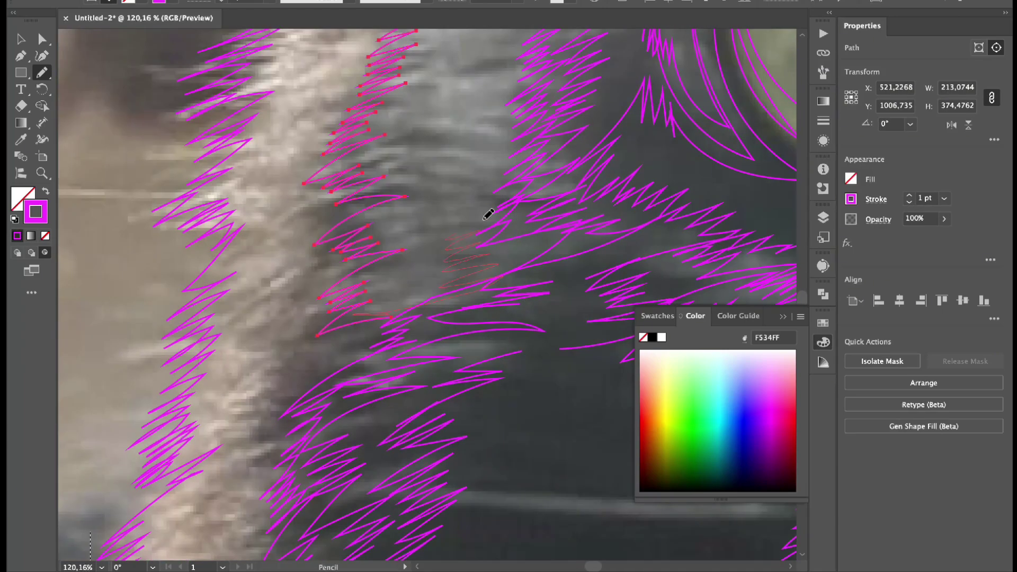
pyautogui.scroll(5, 470, 209)
pyautogui.moveTo(392, 296); pyautogui.dragTo(427, 261)
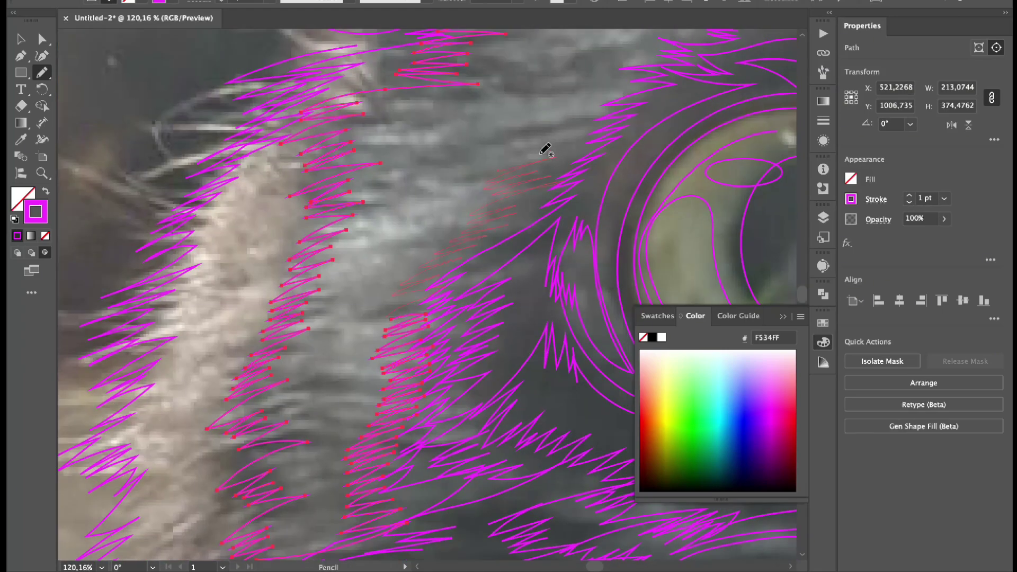
pyautogui.moveTo(557, 74); pyautogui.dragTo(557, 76)
pyautogui.scroll(3, 375, 364)
# Step: Join the fur line's loose ends beside the left eye and extend it over the eye's outer corner, about 337 by 398 px overall
pyautogui.press('z')
pyautogui.moveTo(375, 363)
pyautogui.mouseDown()
pyautogui.moveTo(375, 408)
pyautogui.moveTo(409, 390)
pyautogui.mouseUp()
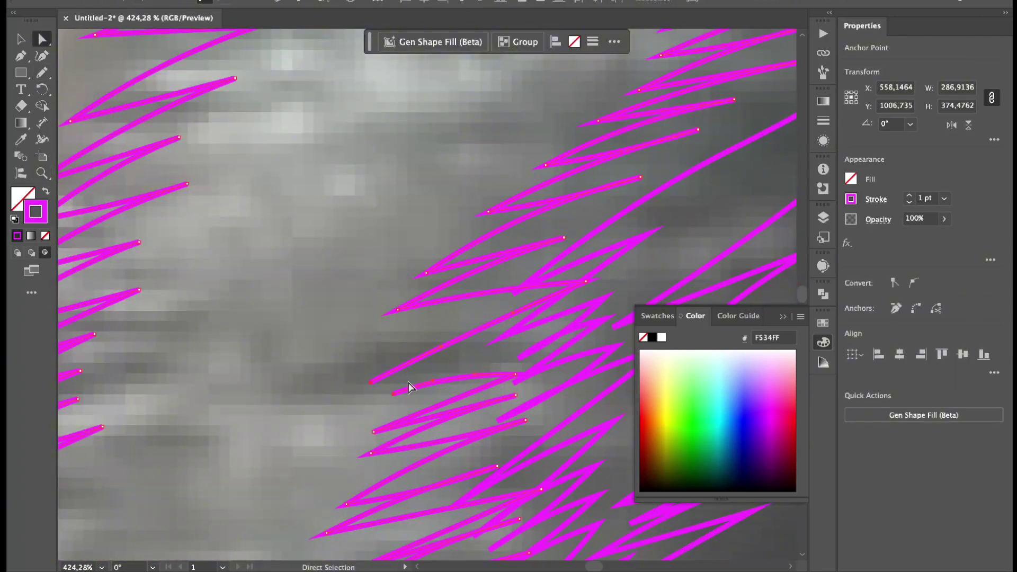
pyautogui.moveTo(493, 274); pyautogui.dragTo(474, 291)
pyautogui.press('n')
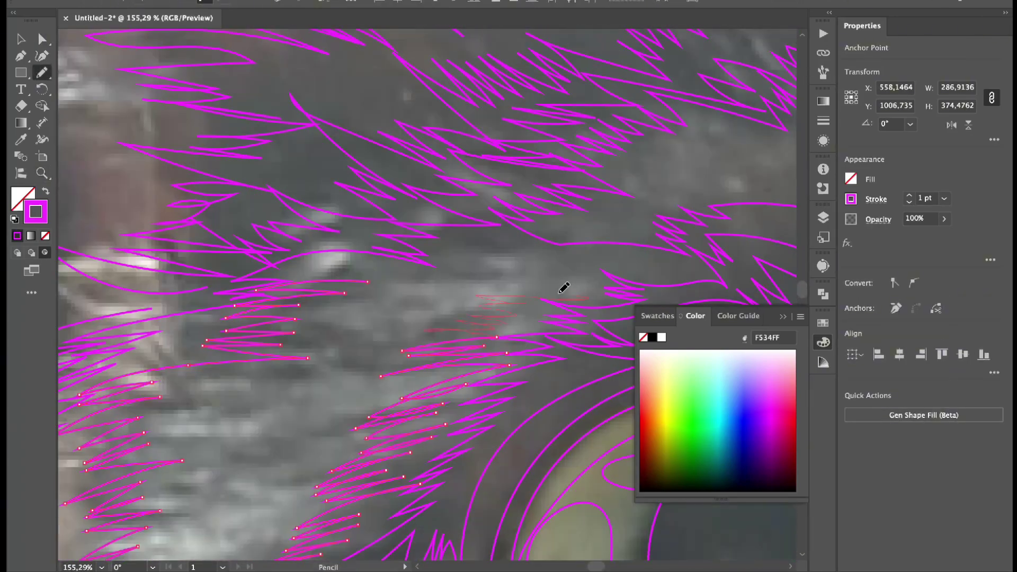
pyautogui.moveTo(564, 287); pyautogui.dragTo(445, 234)
# Step: Draw a small zigzag line about 36 by 92 px along the inner edge of the left cheek's tan fur
pyautogui.scroll(-5, 490, 261)
pyautogui.scroll(5, 466, 170)
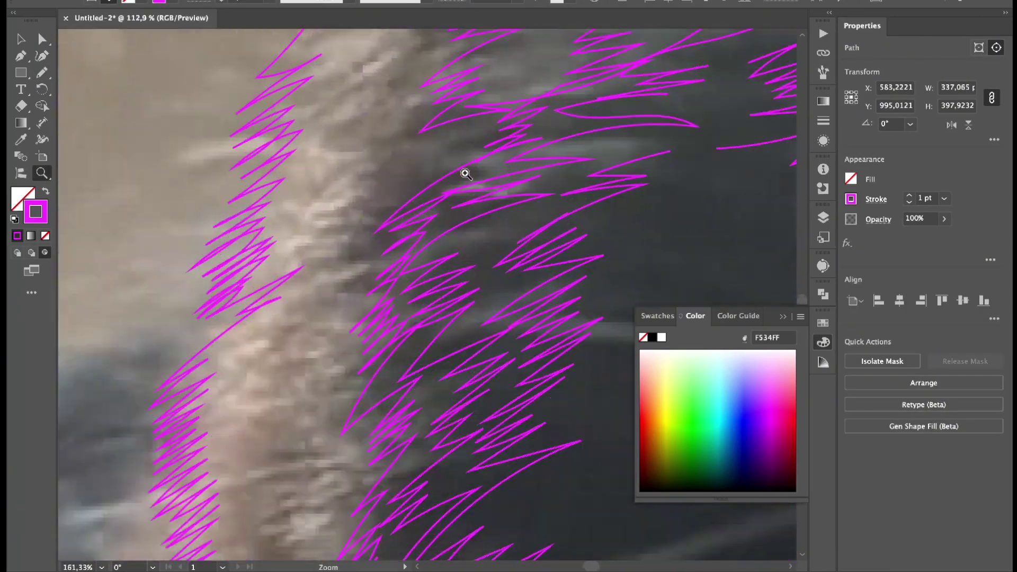
pyautogui.moveTo(444, 251); pyautogui.dragTo(461, 186)
pyautogui.scroll(5, 461, 186)
# Step: Extend the small cheek line up the tan fur's inner edge toward the ear, about 104 by 378 px overall
pyautogui.moveTo(418, 313); pyautogui.dragTo(464, 235)
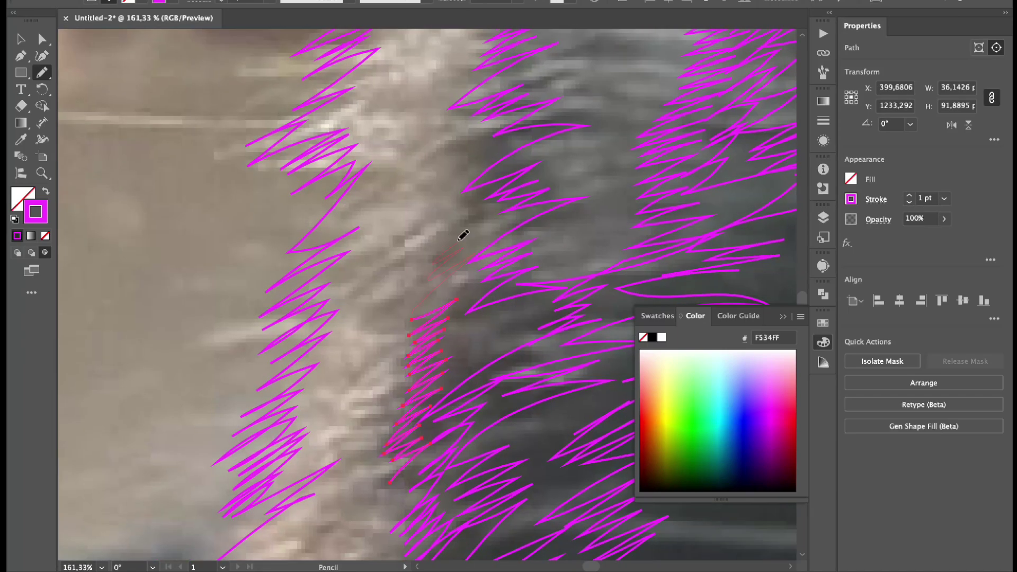
pyautogui.scroll(5, 454, 289)
pyautogui.moveTo(421, 437); pyautogui.dragTo(457, 386)
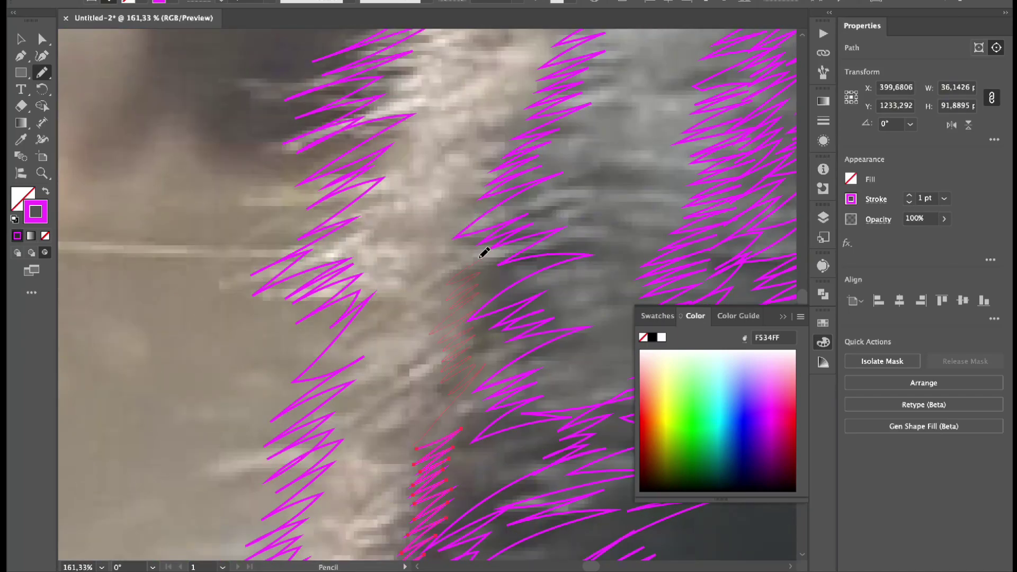
pyautogui.moveTo(490, 149); pyautogui.dragTo(492, 145)
pyautogui.scroll(5, 477, 216)
pyautogui.moveTo(445, 280); pyautogui.dragTo(471, 257)
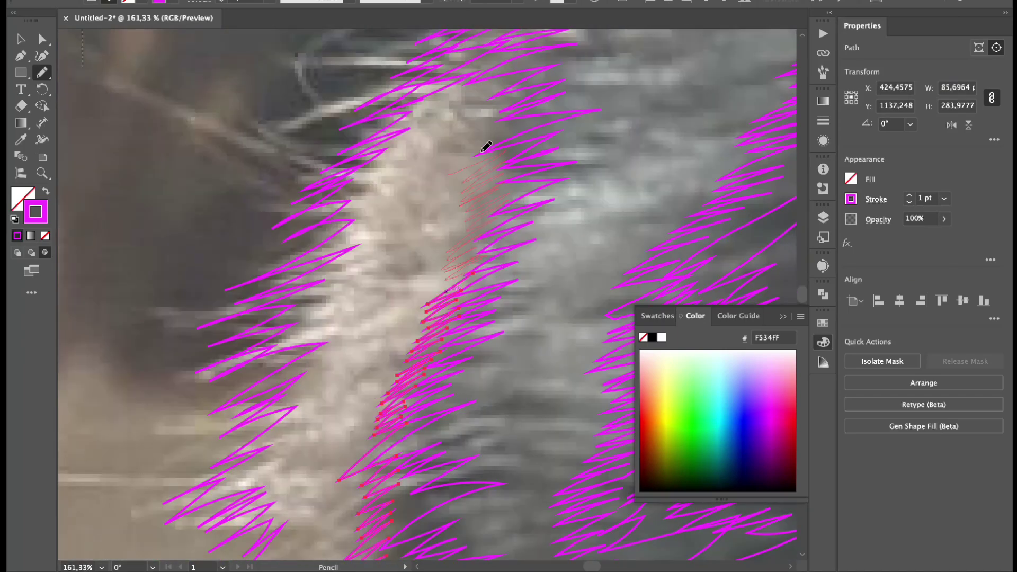
pyautogui.moveTo(486, 147)
pyautogui.mouseDown()
pyautogui.moveTo(395, 150)
pyautogui.moveTo(393, 182)
pyautogui.mouseUp()
# Step: Extend the lower end of the tan fur line down the left cheek, about 119 by 549 px overall
pyautogui.scroll(-5, 466, 130)
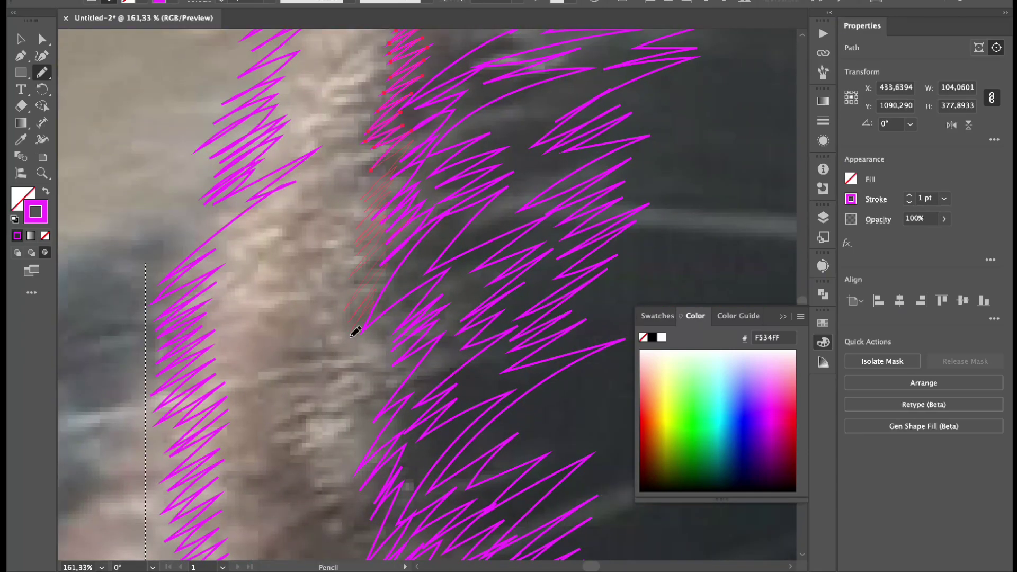
pyautogui.moveTo(355, 331); pyautogui.dragTo(361, 366)
pyautogui.scroll(-5, 400, 291)
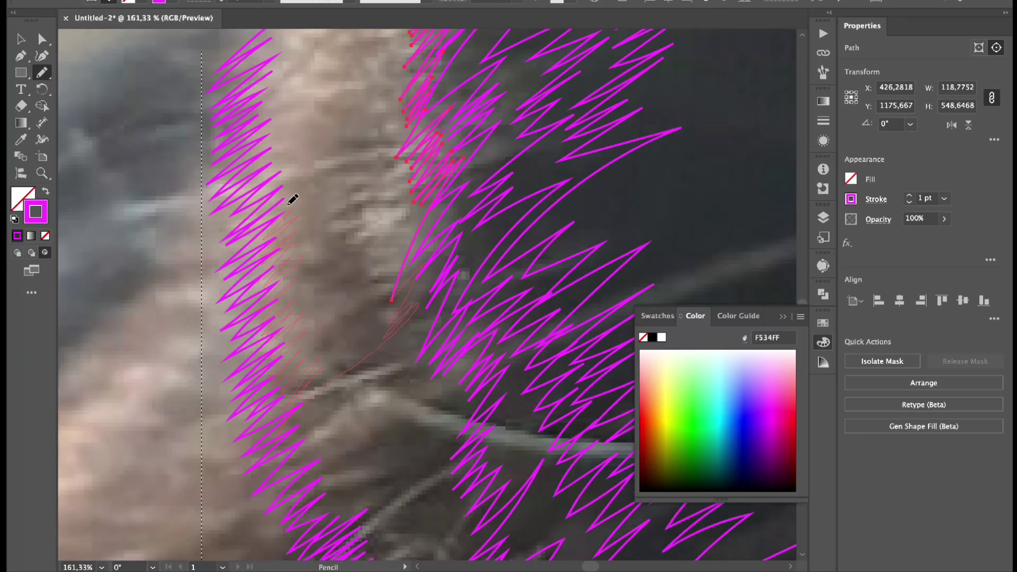
# Step: Continue the line across the lower cheek and up the cheek's outer edge toward the ear, about 188 by 617 px overall
pyautogui.moveTo(292, 70); pyautogui.dragTo(293, 67)
pyautogui.scroll(5, 320, 361)
pyautogui.moveTo(384, 263)
pyautogui.mouseDown()
pyautogui.moveTo(391, 118)
pyautogui.moveTo(405, 61)
pyautogui.mouseUp()
pyautogui.scroll(5, 355, 314)
pyautogui.moveTo(364, 242); pyautogui.dragTo(328, 166)
pyautogui.scroll(5, 297, 265)
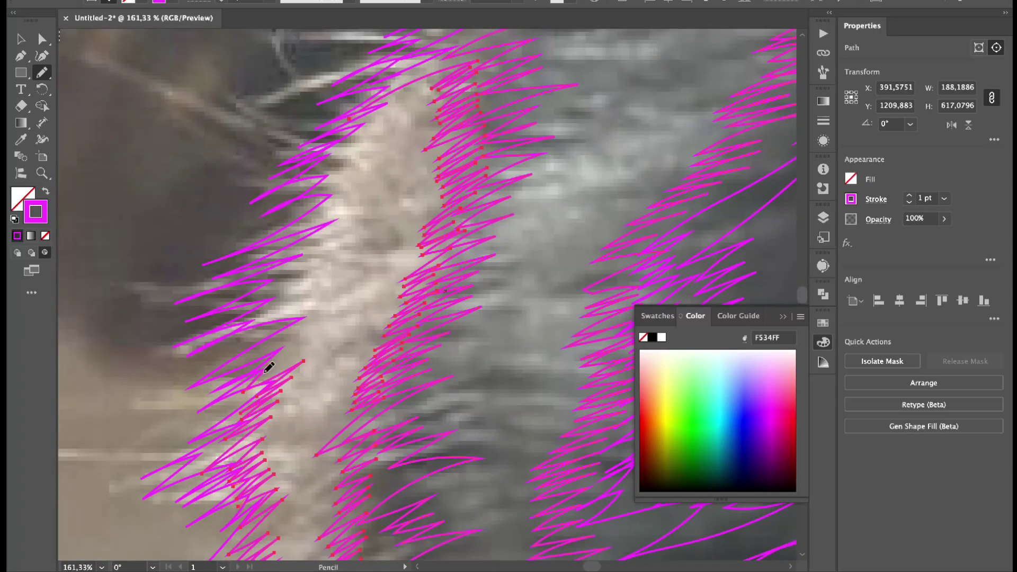
pyautogui.moveTo(268, 364)
pyautogui.mouseDown()
pyautogui.moveTo(291, 263)
pyautogui.moveTo(352, 129)
pyautogui.mouseUp()
# Step: Draw a closed zigzag shading shape in the fur at the bottom of the left cheek, about 95 by 148 px
pyautogui.scroll(-10, 256, 322)
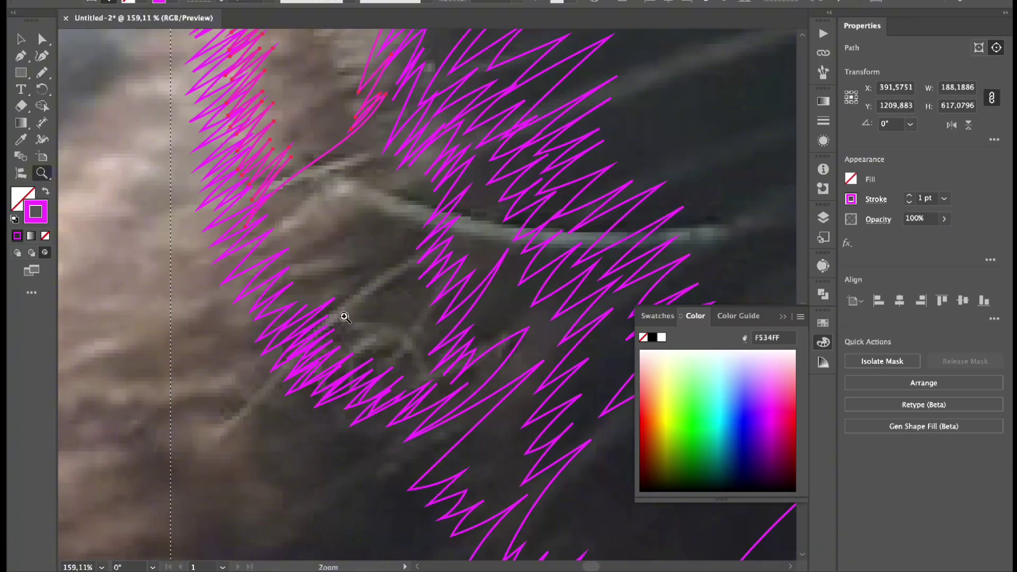
pyautogui.moveTo(406, 371)
pyautogui.mouseDown()
pyautogui.moveTo(400, 284)
pyautogui.moveTo(365, 183)
pyautogui.moveTo(402, 121)
pyautogui.mouseUp()
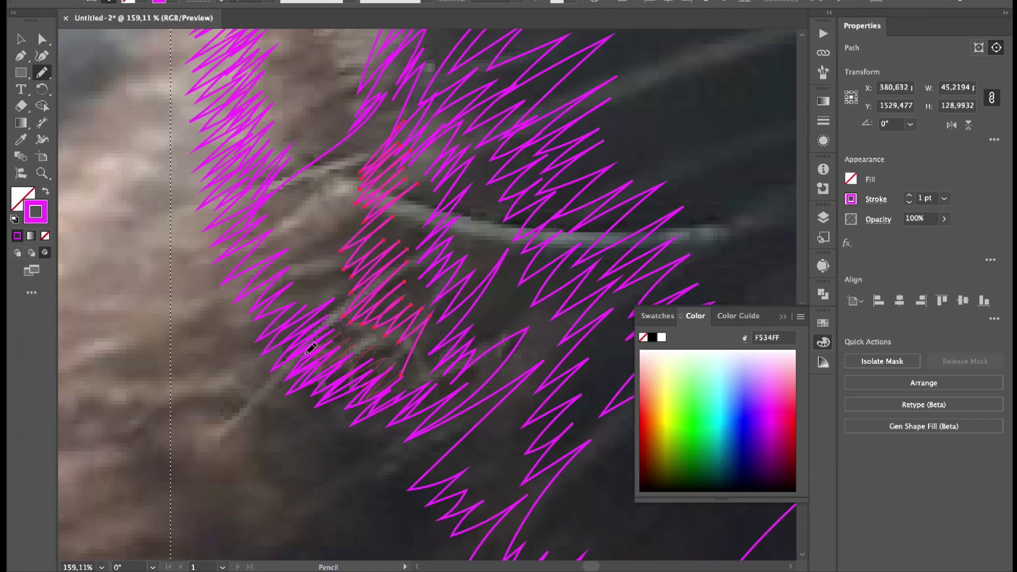
pyautogui.scroll(-10, 347, 166)
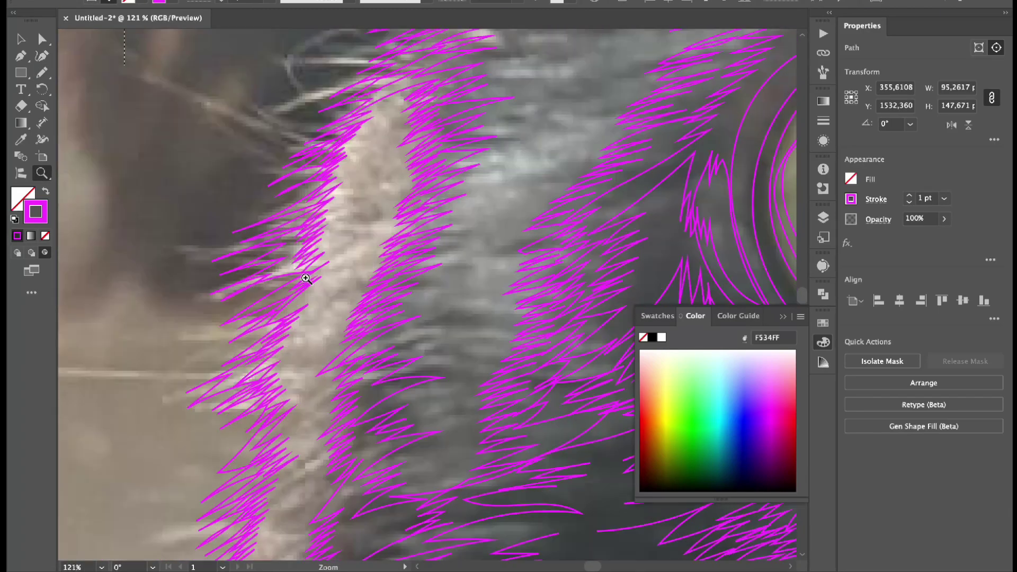
# Step: Draw a zigzag line along both inner edges of the left cheek's upper tan fur strip, about 99 by 175 px
pyautogui.press('z')
pyautogui.click(403, 327)
pyautogui.press('n')
pyautogui.moveTo(308, 395)
pyautogui.mouseDown()
pyautogui.moveTo(390, 257)
pyautogui.moveTo(390, 136)
pyautogui.moveTo(399, 407)
pyautogui.moveTo(408, 329)
pyautogui.moveTo(534, 129)
pyautogui.moveTo(528, 69)
pyautogui.mouseUp()
pyautogui.scroll(5, 445, 271)
pyautogui.moveTo(400, 316); pyautogui.dragTo(461, 200)
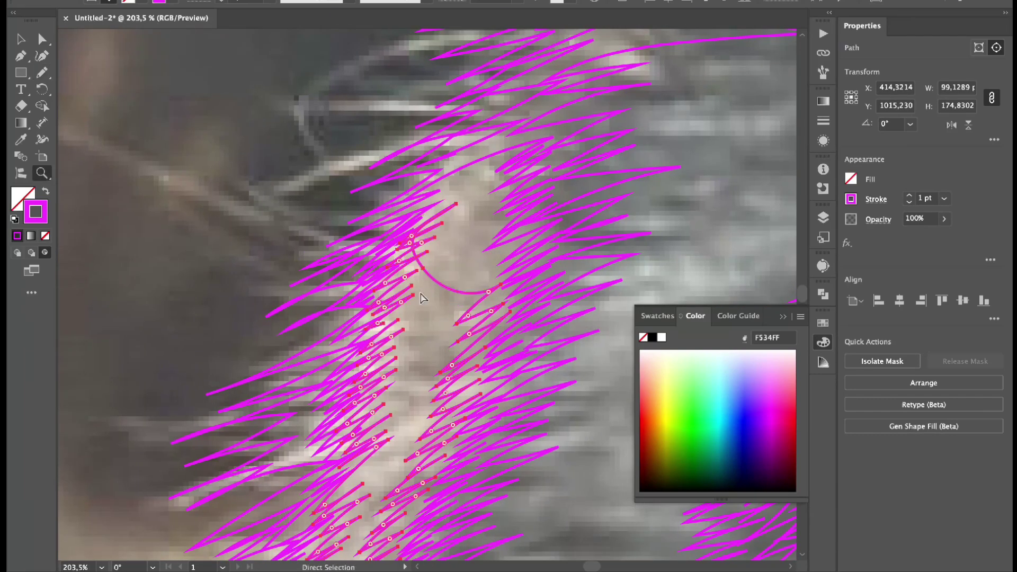
# Step: Undo the curved closing stroke and finish the tip of the upper tan fur shape with zigzags, about 99 by 191 px overall
pyautogui.hotkey('ctrl', 'z')
pyautogui.moveTo(402, 318)
pyautogui.mouseDown()
pyautogui.moveTo(445, 207)
pyautogui.moveTo(493, 223)
pyautogui.mouseUp()
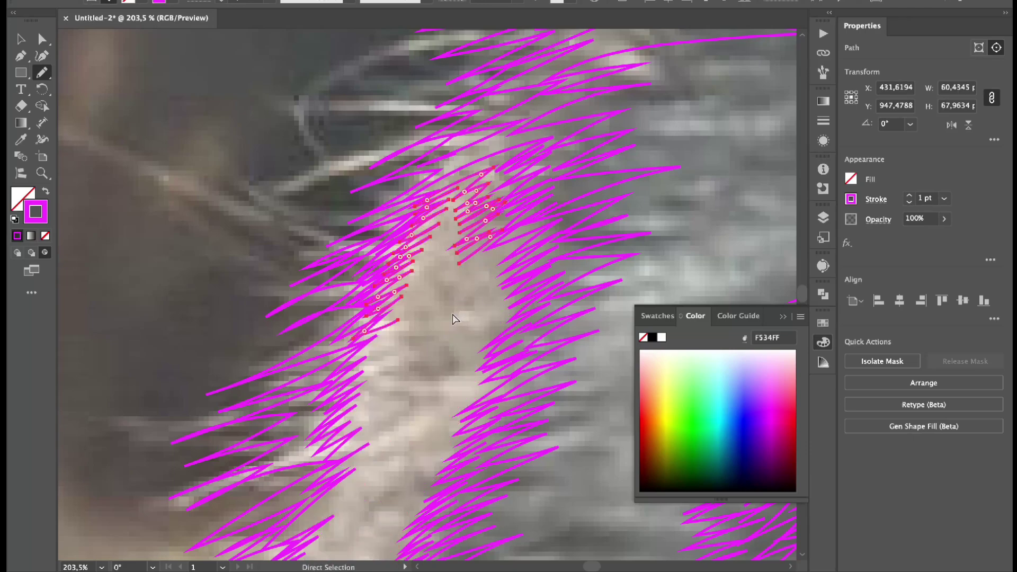
pyautogui.hotkey('ctrl', 'z')
pyautogui.moveTo(466, 254); pyautogui.dragTo(501, 229)
pyautogui.moveTo(432, 192)
pyautogui.mouseDown()
pyautogui.moveTo(391, 288)
pyautogui.moveTo(459, 295)
pyautogui.mouseUp()
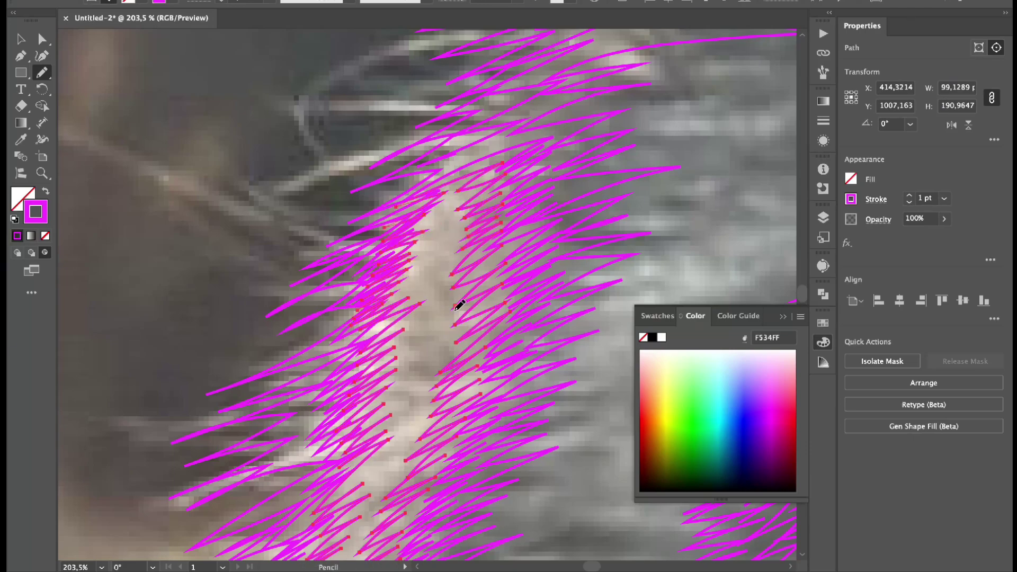
# Step: Draw a zigzag shape along both edges of the left cheek's middle tan fur, about 69 by 188 px
pyautogui.scroll(-2, 332, 265)
pyautogui.moveTo(332, 265)
pyautogui.mouseDown()
pyautogui.moveTo(364, 350)
pyautogui.moveTo(369, 291)
pyautogui.mouseUp()
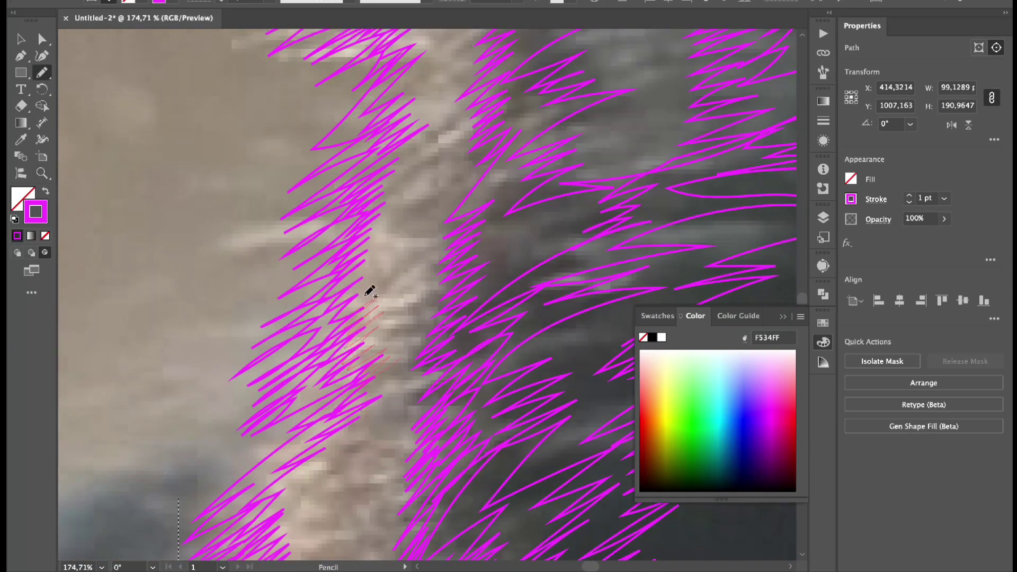
pyautogui.moveTo(431, 55); pyautogui.dragTo(374, 243)
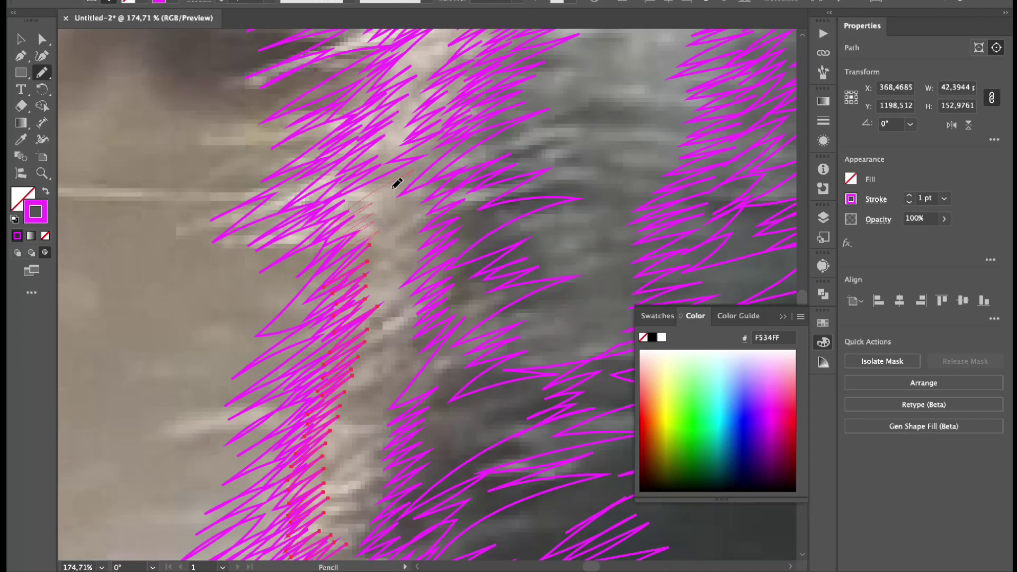
pyautogui.moveTo(375, 461); pyautogui.dragTo(399, 257)
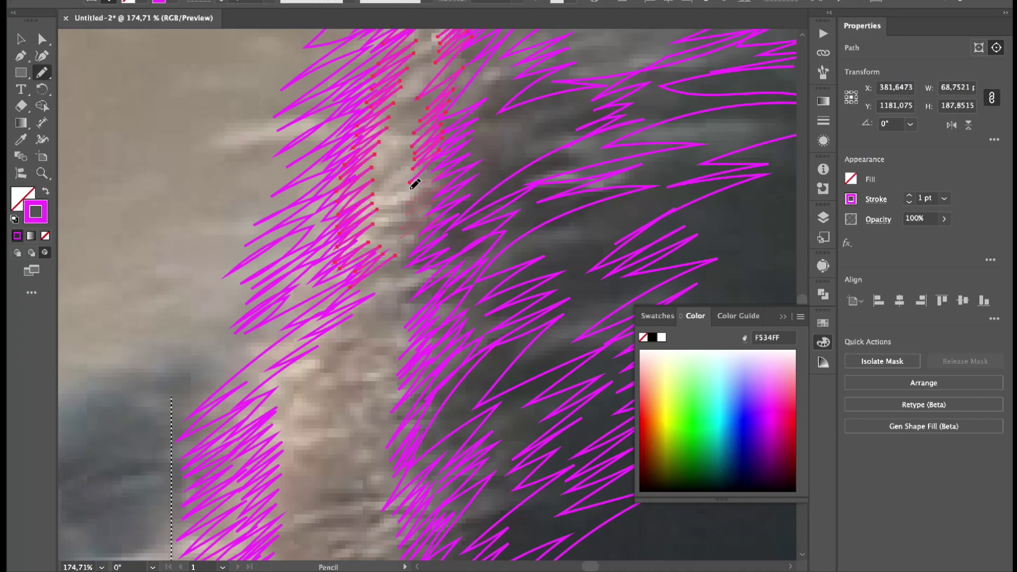
# Step: Draw a zigzag shape around the left cheek's lower tan fur patch, about 72 by 187 px
pyautogui.scroll(-10, 464, 301)
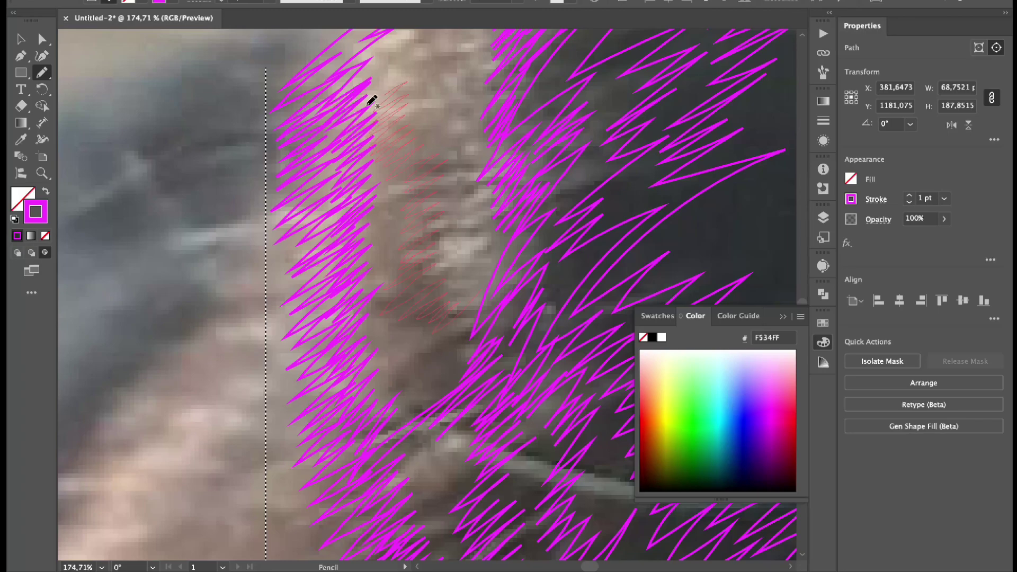
pyautogui.moveTo(372, 101); pyautogui.dragTo(373, 100)
pyautogui.scroll(5, 395, 421)
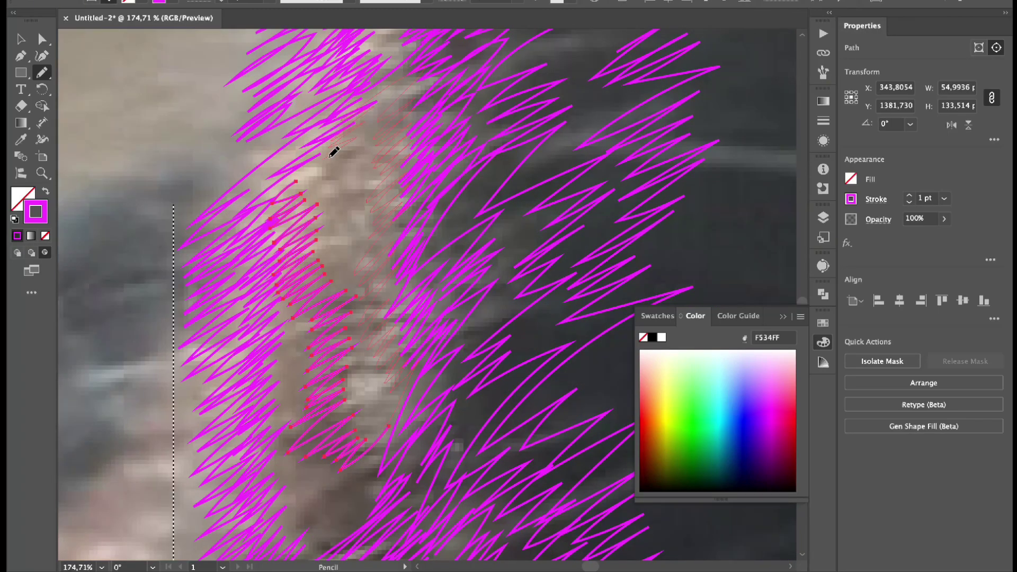
pyautogui.scroll(-5, 341, 268)
pyautogui.scroll(5, 357, 356)
# Step: Outline the light grey fur between the left cheek's tan strip and the eye with zigzags, about 167 by 259 px
pyautogui.press('z')
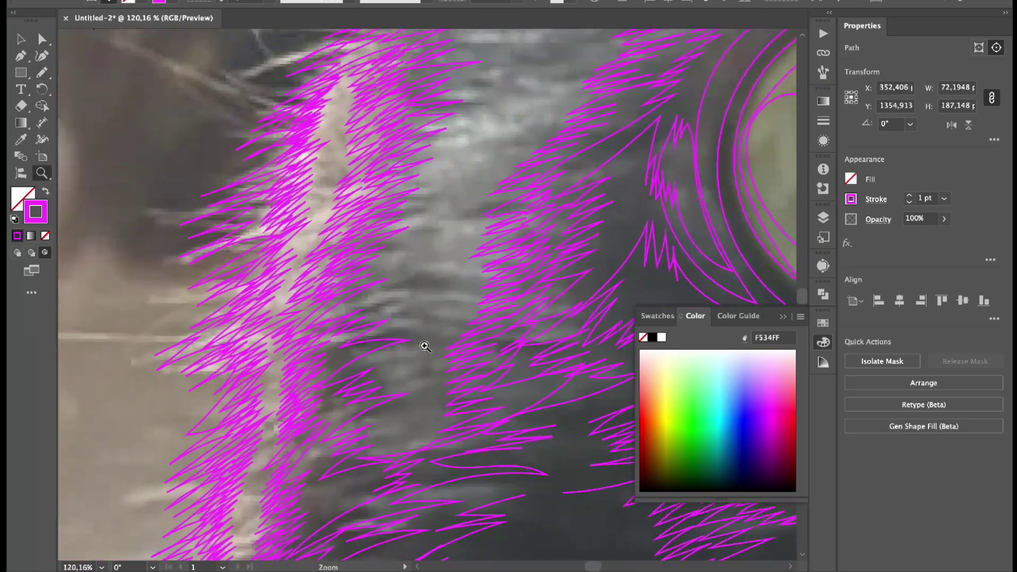
pyautogui.scroll(3, 426, 347)
pyautogui.press('n')
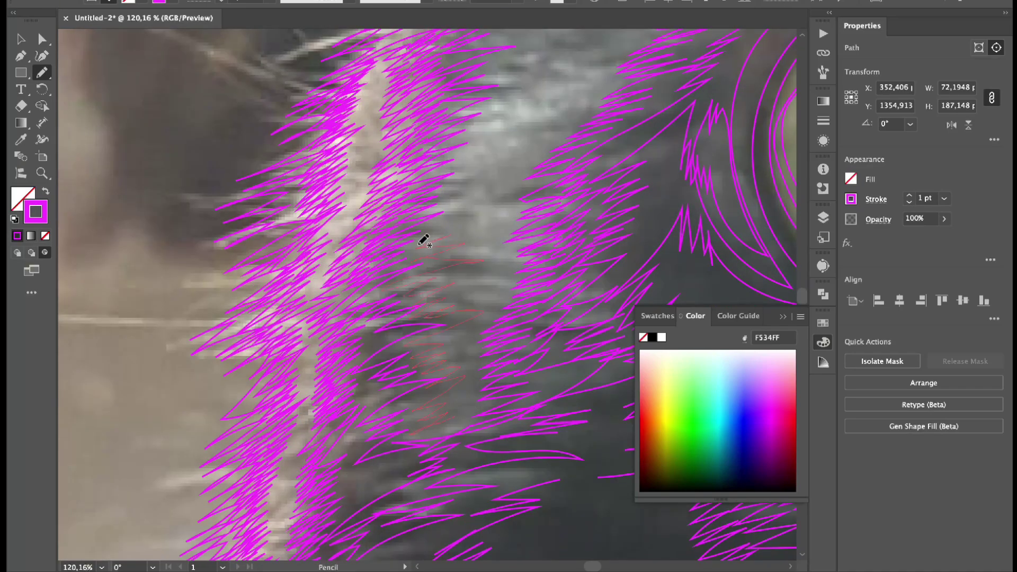
pyautogui.moveTo(470, 139); pyautogui.dragTo(542, 54)
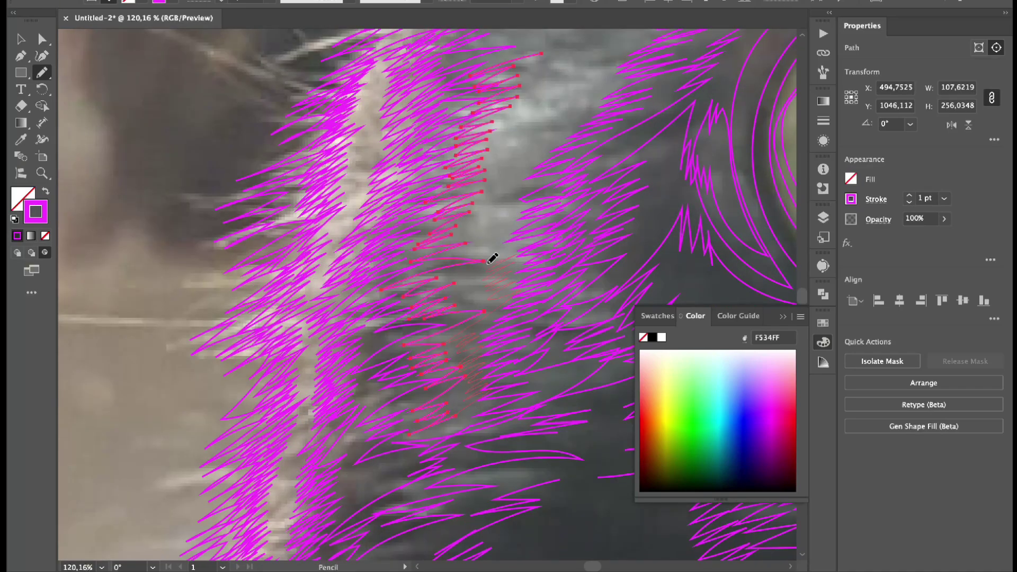
pyautogui.moveTo(611, 69); pyautogui.dragTo(575, 51)
# Step: Draw a zigzag shape around the grey fur above the outer corner of the left eye, about 219 by 106 px
pyautogui.scroll(8, 488, 284)
pyautogui.moveTo(492, 314); pyautogui.dragTo(396, 291)
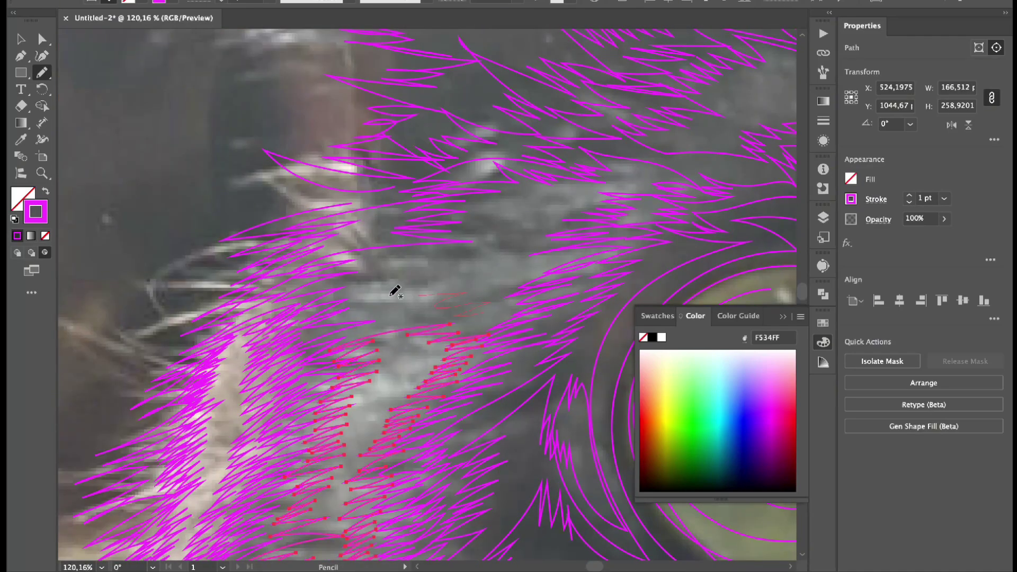
pyautogui.moveTo(554, 191); pyautogui.dragTo(620, 201)
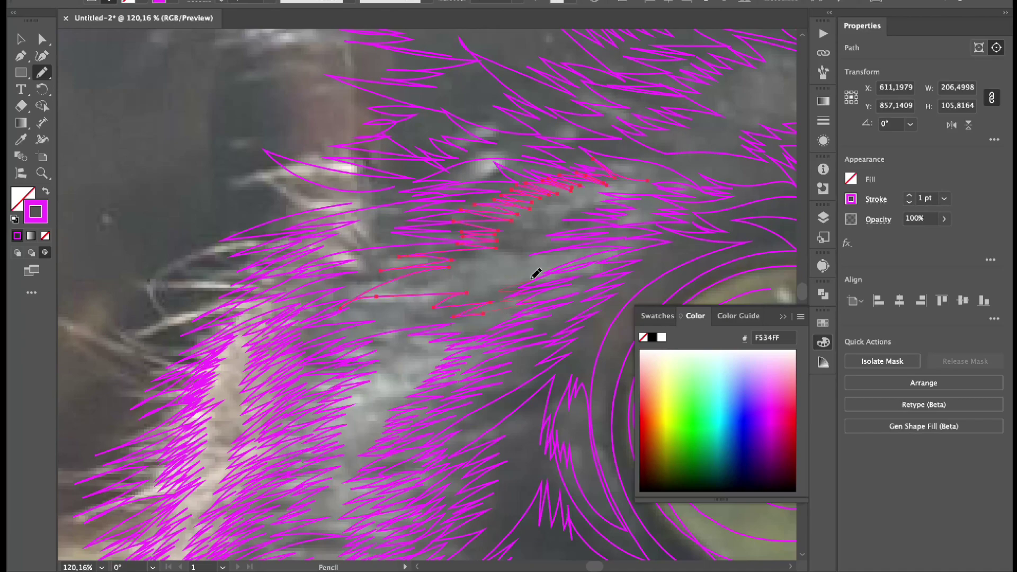
pyautogui.moveTo(671, 182); pyautogui.dragTo(673, 184)
pyautogui.scroll(-6, 672, 184)
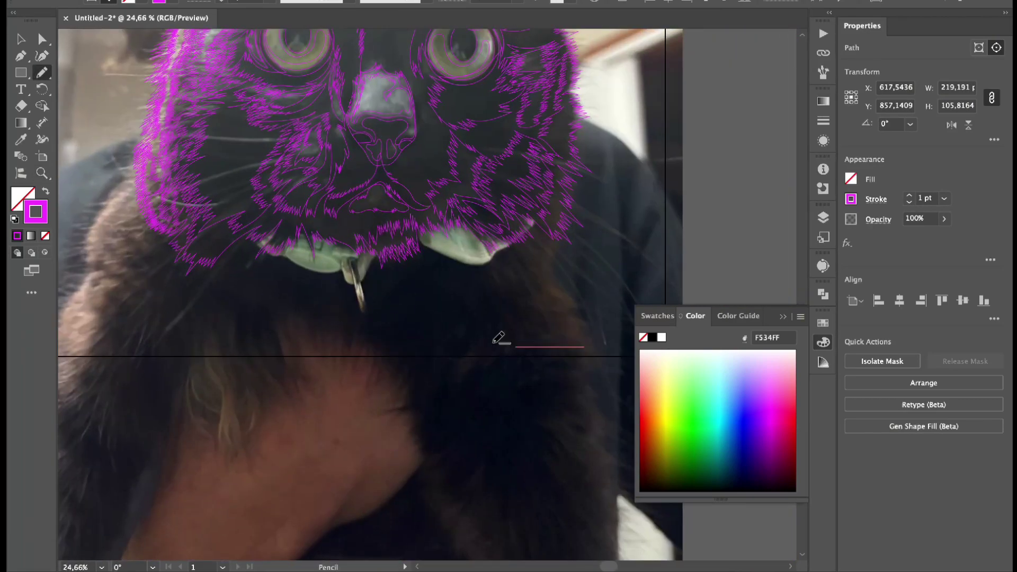
pyautogui.moveTo(495, 342); pyautogui.dragTo(69, 293)
pyautogui.scroll(5, 268, 298)
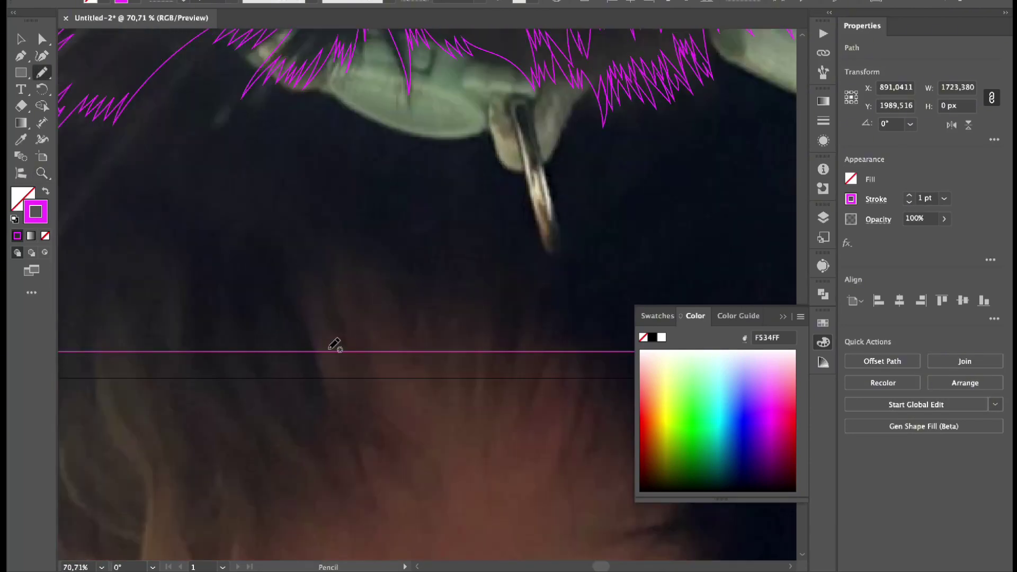
pyautogui.moveTo(334, 347)
pyautogui.mouseDown()
pyautogui.moveTo(334, 295)
pyautogui.moveTo(434, 345)
pyautogui.moveTo(502, 343)
pyautogui.moveTo(530, 354)
pyautogui.mouseUp()
pyautogui.hscroll(2, 467, 342)
pyautogui.hotkey('ctrl', 'z')
# Step: Draw a straight line along the artboard's bottom edge and add fur zigzags at the chest centre, about 1081 by 179 px overall
pyautogui.press('z')
pyautogui.scroll(-5, 375, 325)
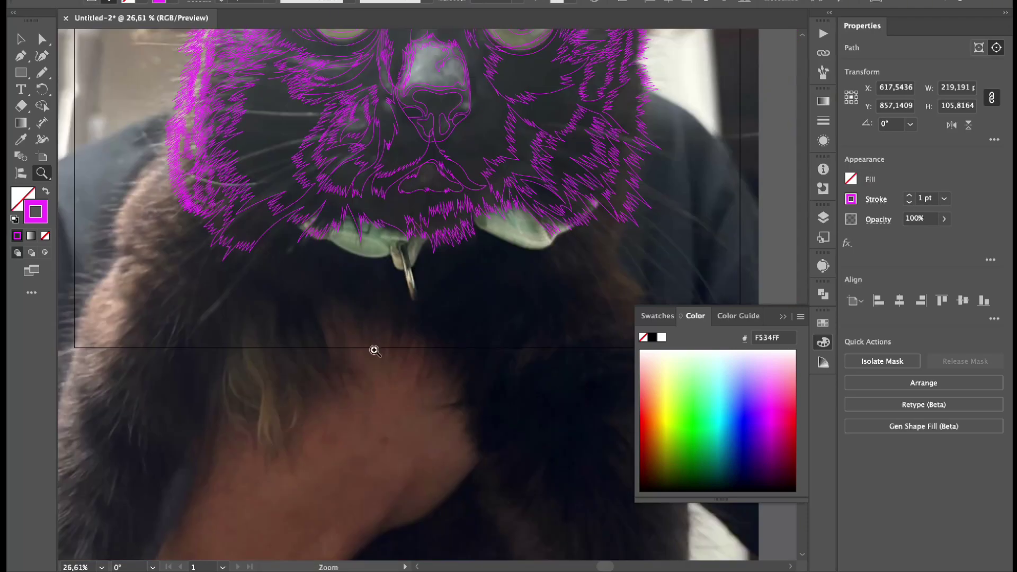
pyautogui.scroll(4, 387, 324)
pyautogui.press('n')
pyautogui.moveTo(457, 373)
pyautogui.mouseDown()
pyautogui.moveTo(397, 375)
pyautogui.moveTo(281, 286)
pyautogui.moveTo(247, 371)
pyautogui.mouseUp()
pyautogui.scroll(-4, 382, 352)
pyautogui.scroll(2, 439, 345)
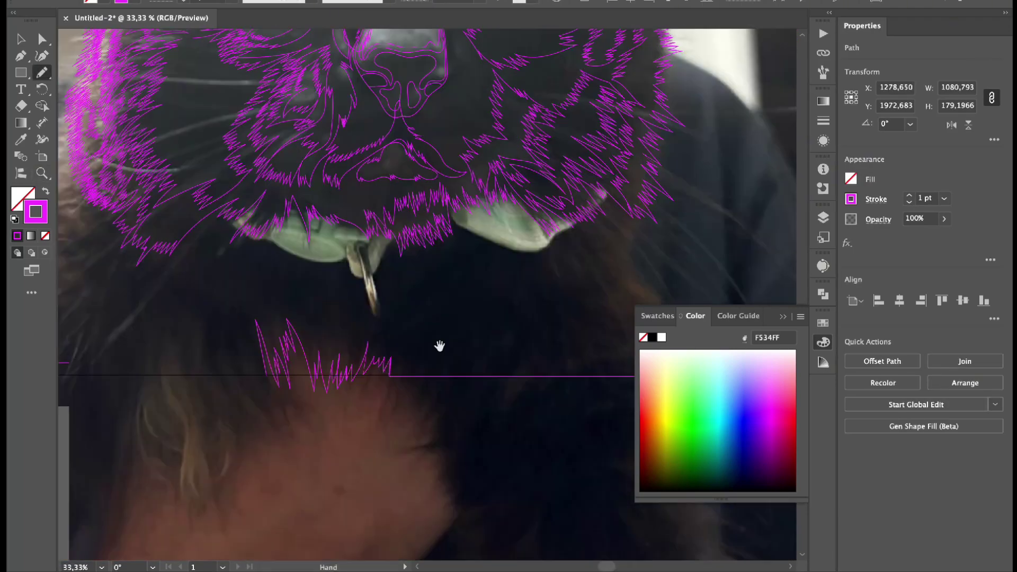
pyautogui.scroll(2, 371, 380)
pyautogui.scroll(-2, 402, 387)
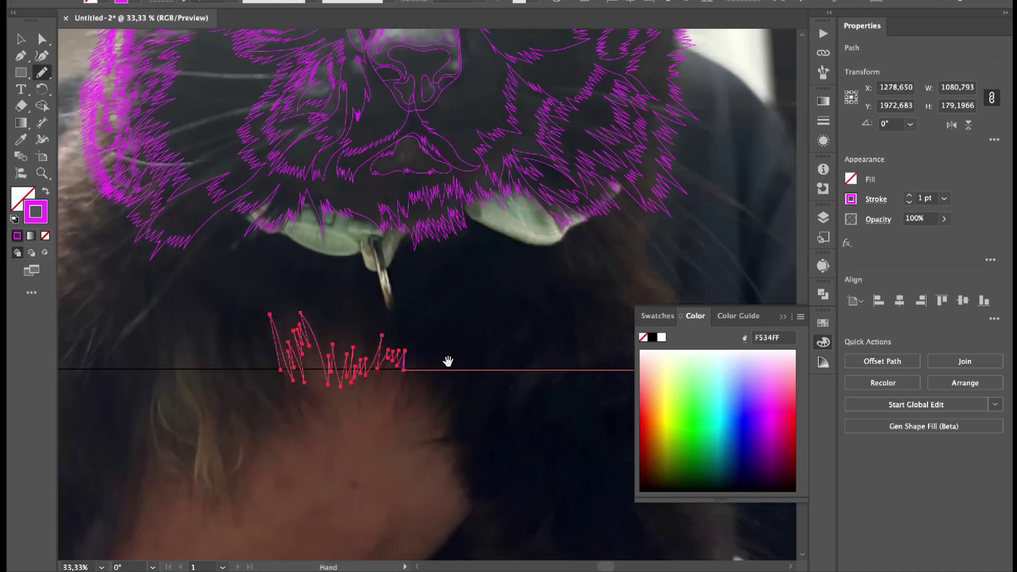
# Step: Extend the body line straight to the left shoulder and up the right shoulder's furry edge, about 1786 by 544 px overall
pyautogui.moveTo(427, 413); pyautogui.dragTo(133, 385)
pyautogui.hscroll(5, 133, 386)
pyautogui.scroll(3, 455, 380)
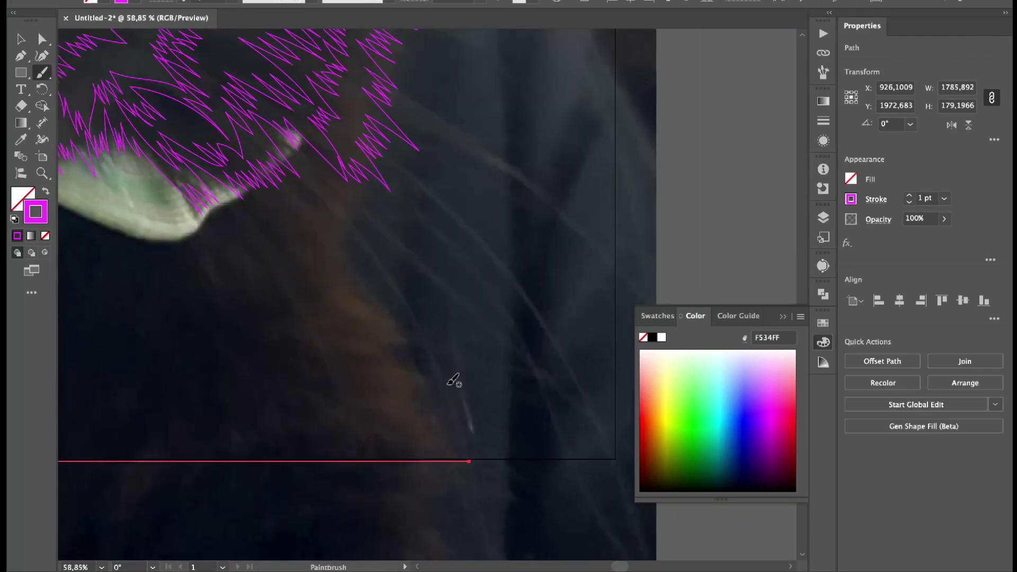
pyautogui.moveTo(469, 461); pyautogui.dragTo(431, 425)
pyautogui.moveTo(343, 235); pyautogui.dragTo(295, 141)
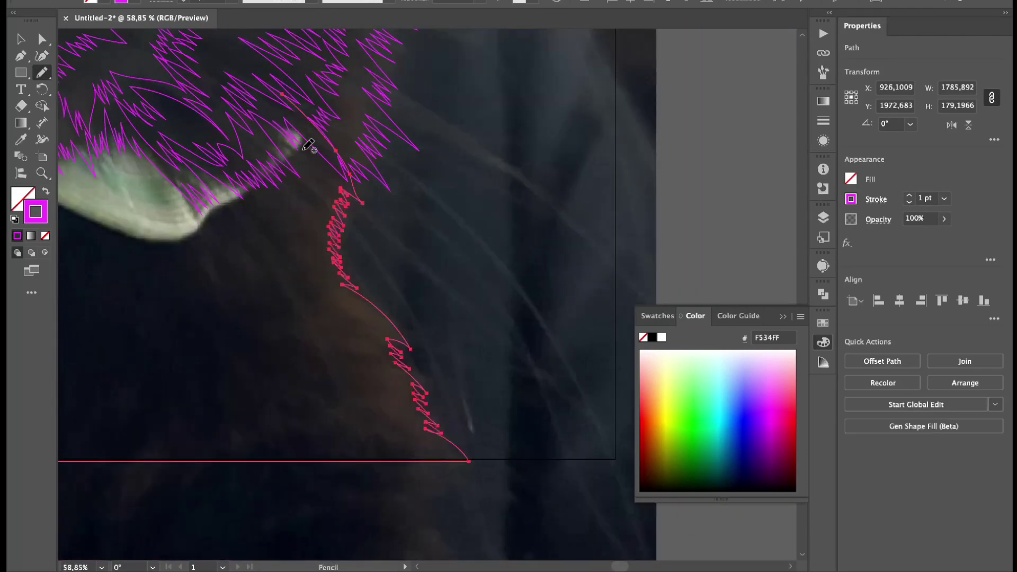
# Step: Trace the furry left shoulder edge up to the cheek, making the body outline about 1807 by 644 px, and deselect it
pyautogui.hscroll(-10, 257, 272)
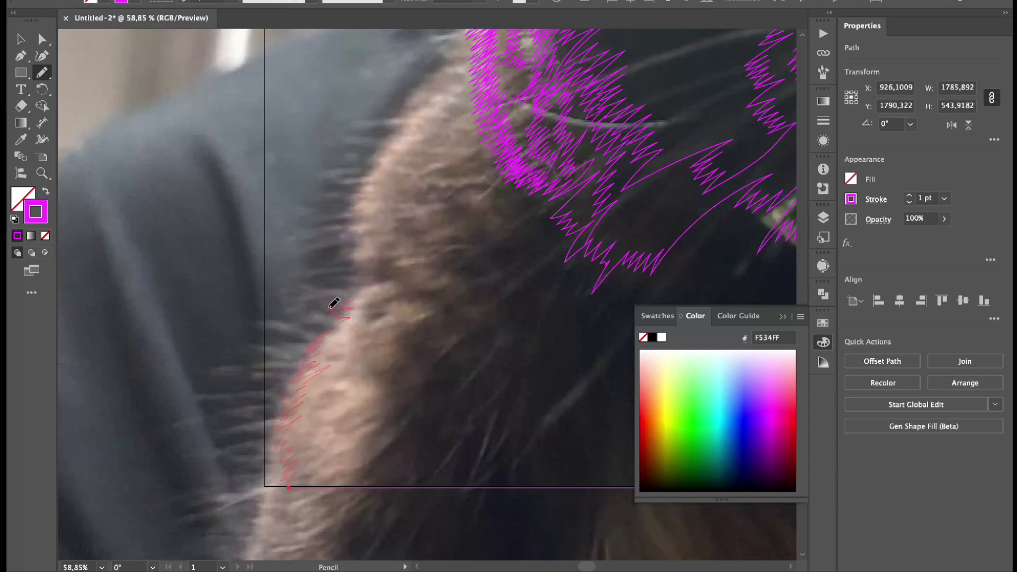
pyautogui.scroll(-5, 428, 87)
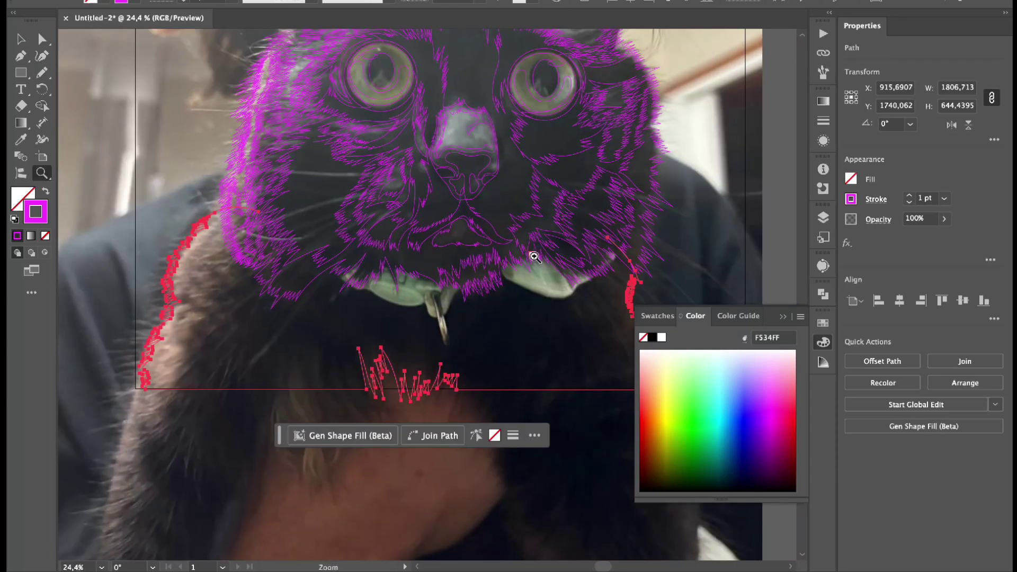
pyautogui.hotkey('ctrl', 'shift', 'a')
# Step: Draw inner fur zigzags on the left side of the chest, about 278 by 229 px, and continue them onto the left shoulder
pyautogui.scroll(5, 261, 366)
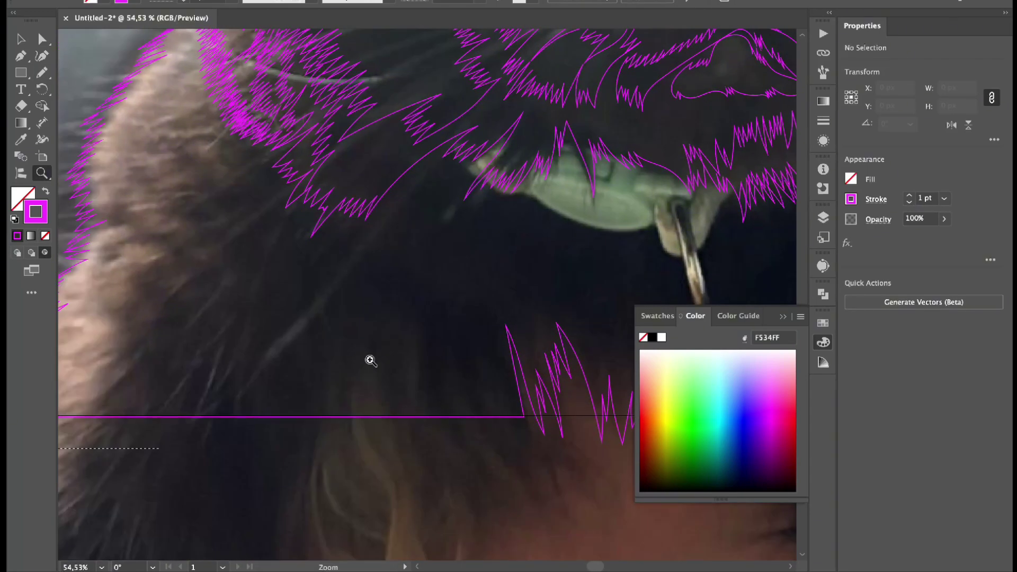
pyautogui.press('n')
pyautogui.moveTo(307, 429)
pyautogui.mouseDown()
pyautogui.moveTo(359, 291)
pyautogui.moveTo(422, 411)
pyautogui.moveTo(414, 330)
pyautogui.mouseUp()
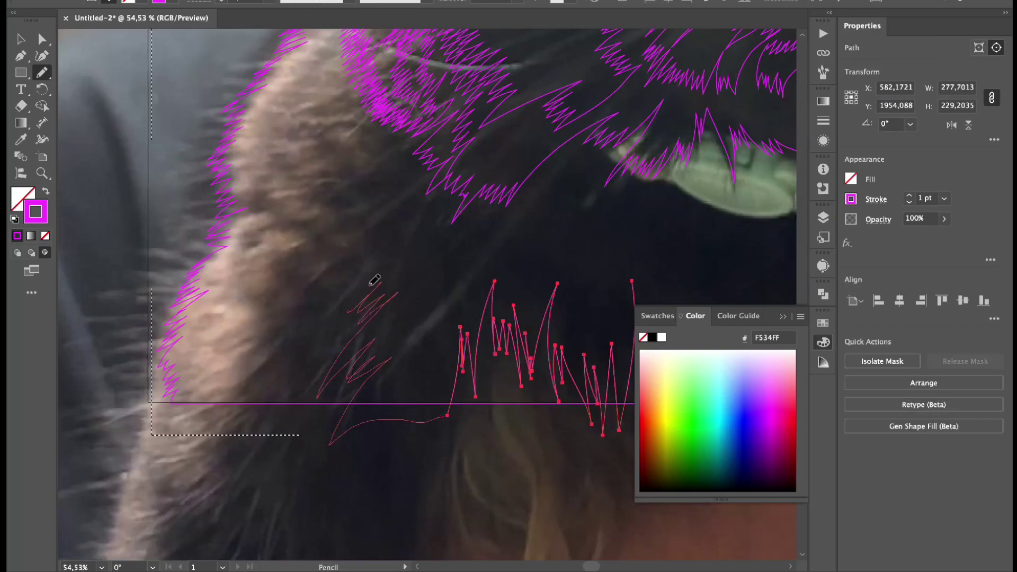
# Step: Extend the inner contour across the chest, about 1563 by 515 px overall, and continue it up the right shoulder's inner fur
pyautogui.hscroll(10, 366, 201)
pyautogui.moveTo(236, 304)
pyautogui.mouseDown()
pyautogui.moveTo(281, 351)
pyautogui.moveTo(349, 361)
pyautogui.moveTo(431, 398)
pyautogui.moveTo(480, 397)
pyautogui.mouseUp()
pyautogui.scroll(-2, 404, 382)
pyautogui.moveTo(236, 450); pyautogui.dragTo(570, 420)
pyautogui.moveTo(360, 468)
pyautogui.mouseDown()
pyautogui.moveTo(436, 444)
pyautogui.moveTo(481, 403)
pyautogui.mouseUp()
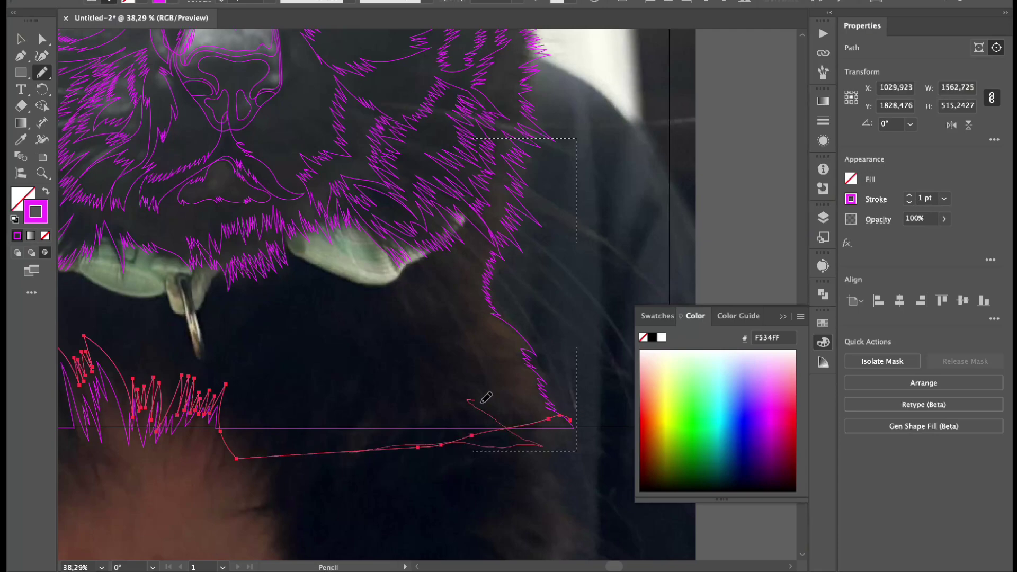
pyautogui.moveTo(447, 327); pyautogui.dragTo(419, 275)
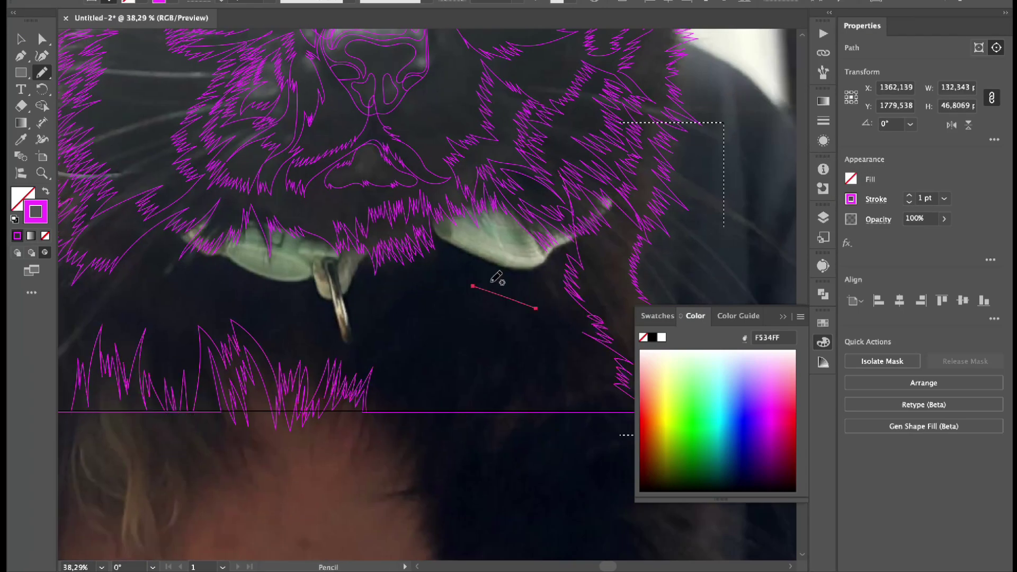
# Step: Outline the right part of the green collar, about 313 by 187 px, and trace the line along its inner rim
pyautogui.scroll(5, 530, 233)
pyautogui.moveTo(209, 172)
pyautogui.mouseDown()
pyautogui.moveTo(431, 329)
pyautogui.moveTo(583, 255)
pyautogui.moveTo(425, 323)
pyautogui.mouseUp()
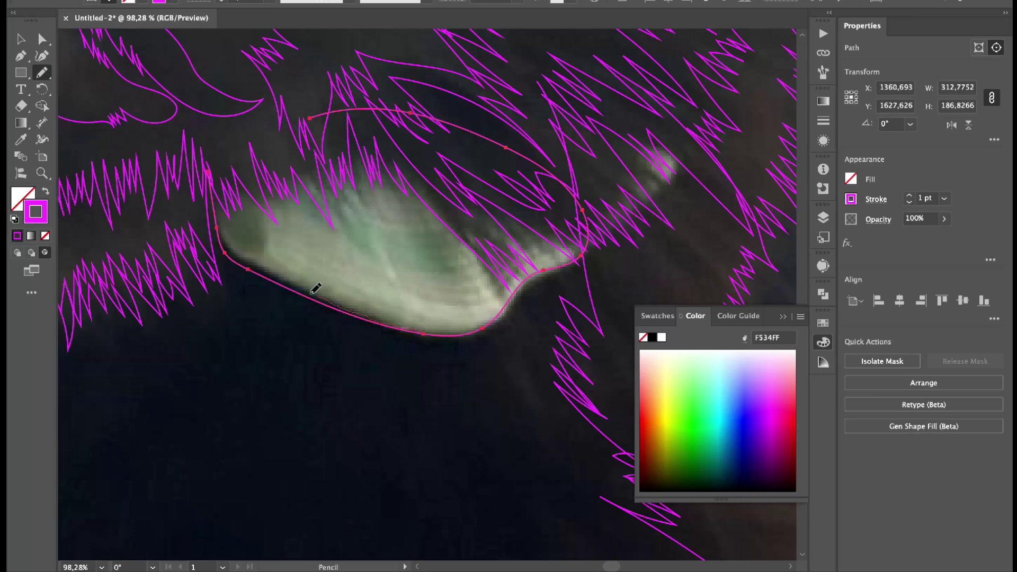
pyautogui.press('z')
pyautogui.moveTo(452, 234); pyautogui.dragTo(508, 233)
pyautogui.press('n')
pyautogui.moveTo(321, 278)
pyautogui.mouseDown()
pyautogui.moveTo(172, 255)
pyautogui.moveTo(106, 185)
pyautogui.mouseUp()
# Step: Outline the dark oval at the collar piece's left end, about 48 by 73 px, and its fur-covered upper edge, about 247 by 166 px
pyautogui.moveTo(169, 159); pyautogui.dragTo(175, 218)
pyautogui.moveTo(297, 236); pyautogui.dragTo(268, 217)
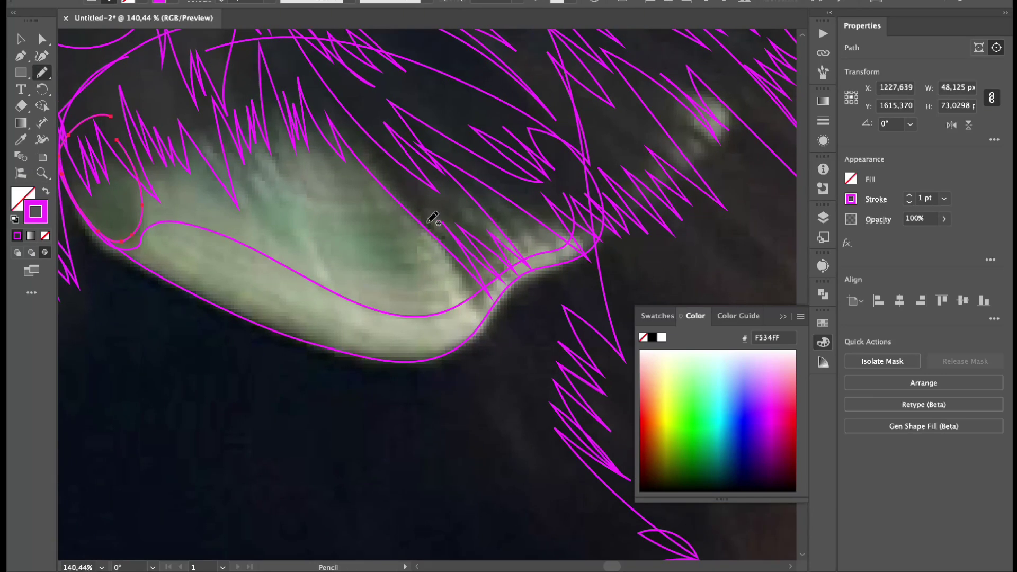
pyautogui.moveTo(513, 215); pyautogui.dragTo(435, 232)
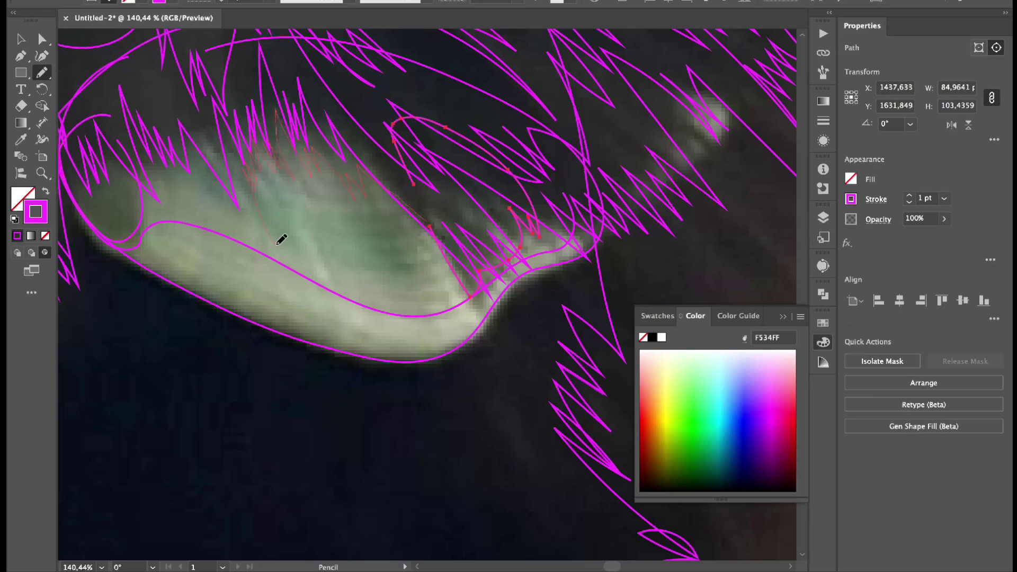
pyautogui.moveTo(175, 177); pyautogui.dragTo(173, 173)
# Step: Draw a closed highlight shape along the collar's light lower rim and right side, about 175 by 83 px
pyautogui.keyDown('alt'); pyautogui.scroll(2, 422, 286); pyautogui.keyUp('alt')
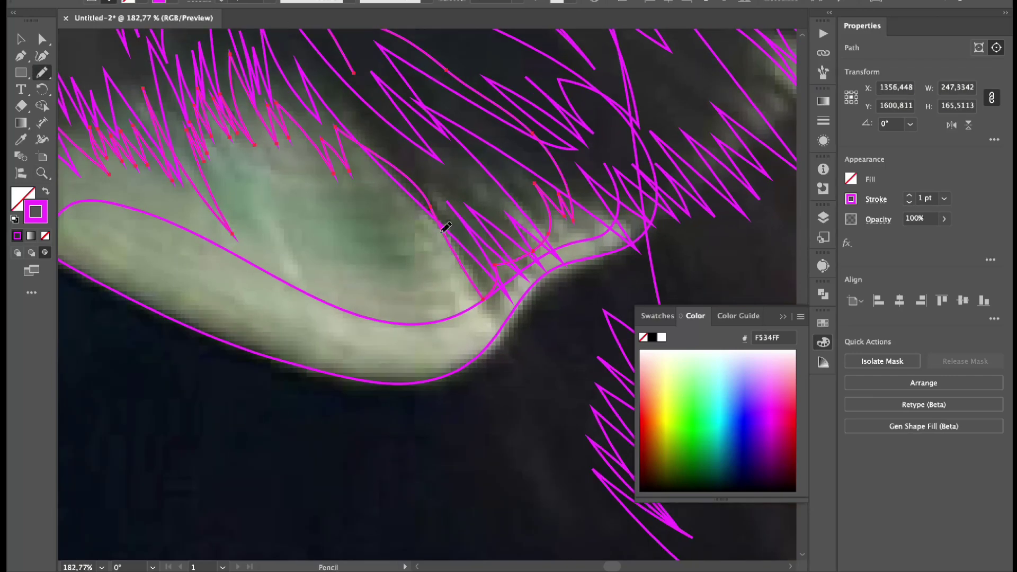
pyautogui.moveTo(455, 255); pyautogui.dragTo(455, 257)
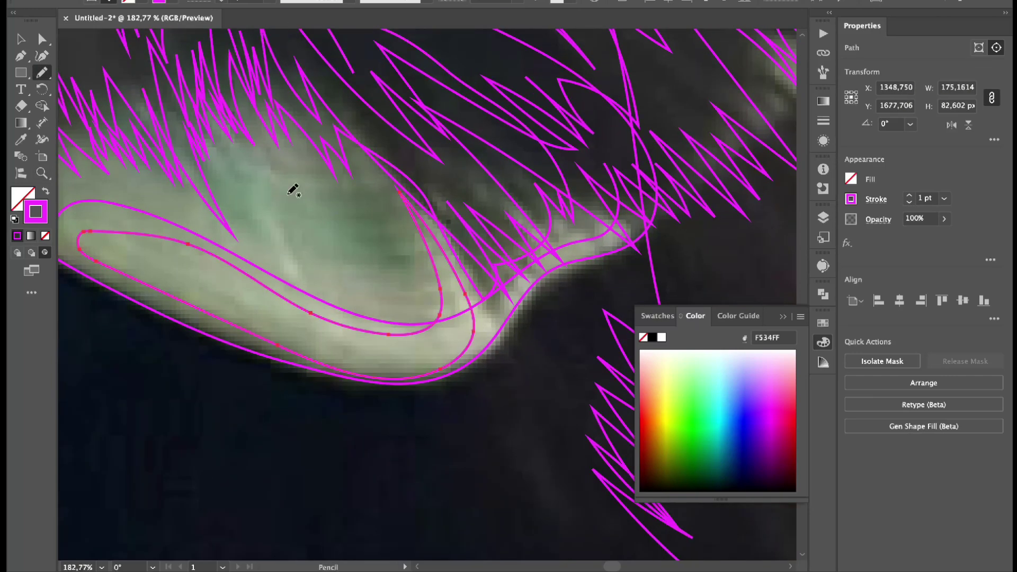
pyautogui.keyDown('alt'); pyautogui.scroll(-3, 457, 215); pyautogui.keyUp('alt')
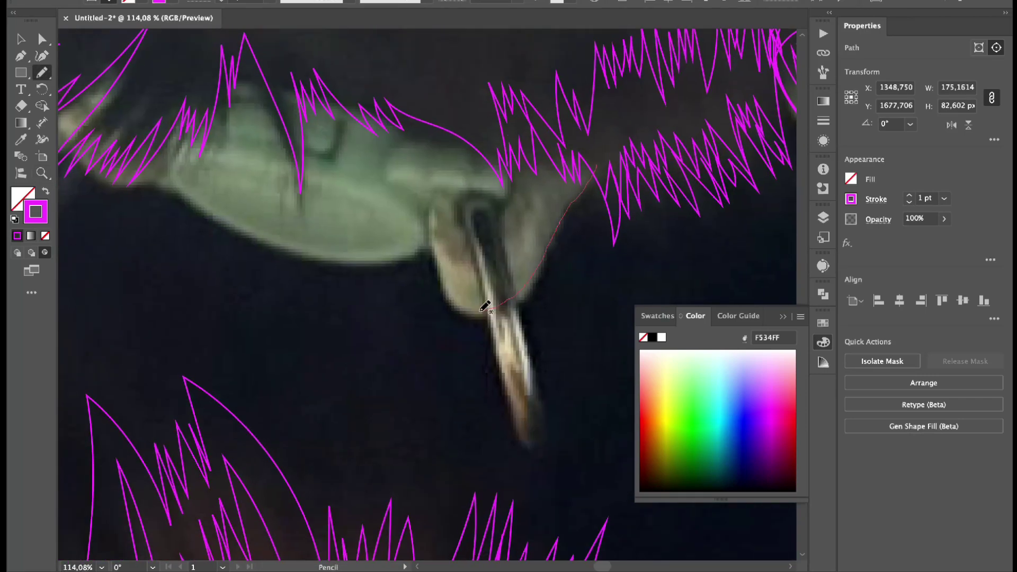
# Step: Outline the light tab hanging at the collar's right end, plus a highlight along each side, the left one about 42 by 70 px
pyautogui.keyDown('alt'); pyautogui.scroll(3, 461, 245); pyautogui.keyUp('alt')
pyautogui.moveTo(500, 228)
pyautogui.mouseDown()
pyautogui.moveTo(410, 279)
pyautogui.moveTo(464, 237)
pyautogui.moveTo(492, 94)
pyautogui.mouseUp()
pyautogui.scroll(-2, 510, 87)
pyautogui.moveTo(341, 274); pyautogui.dragTo(316, 181)
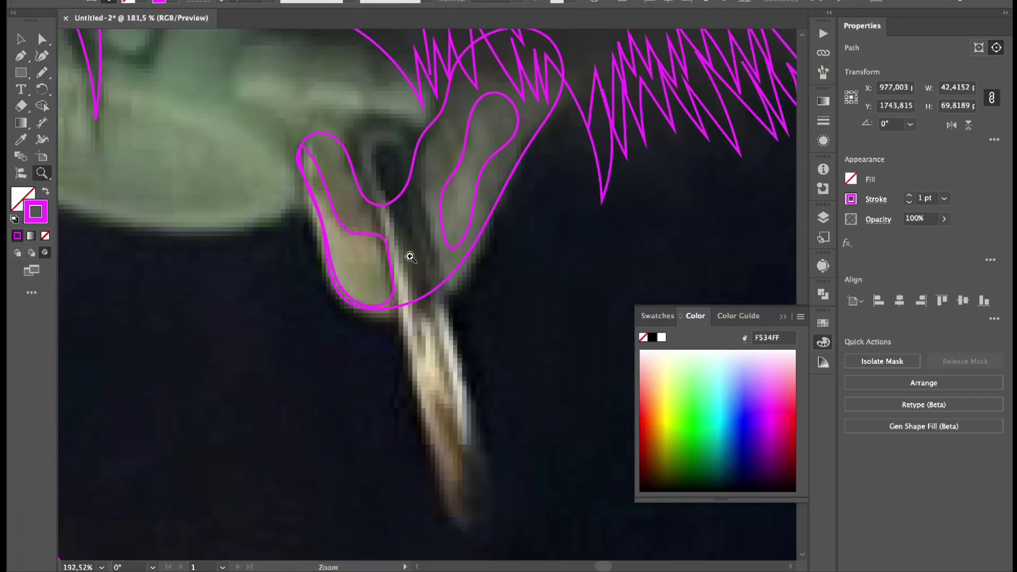
pyautogui.keyDown('alt'); pyautogui.scroll(3, 402, 256); pyautogui.keyUp('alt')
pyautogui.press('z')
# Step: Draw a closed shape around the dark loop and the strip's upper part, about 51 by 121 px, plus a small highlight in the tab's left lobe
pyautogui.keyDown('alt'); pyautogui.scroll(-2, 452, 163); pyautogui.keyUp('alt')
pyautogui.press('n')
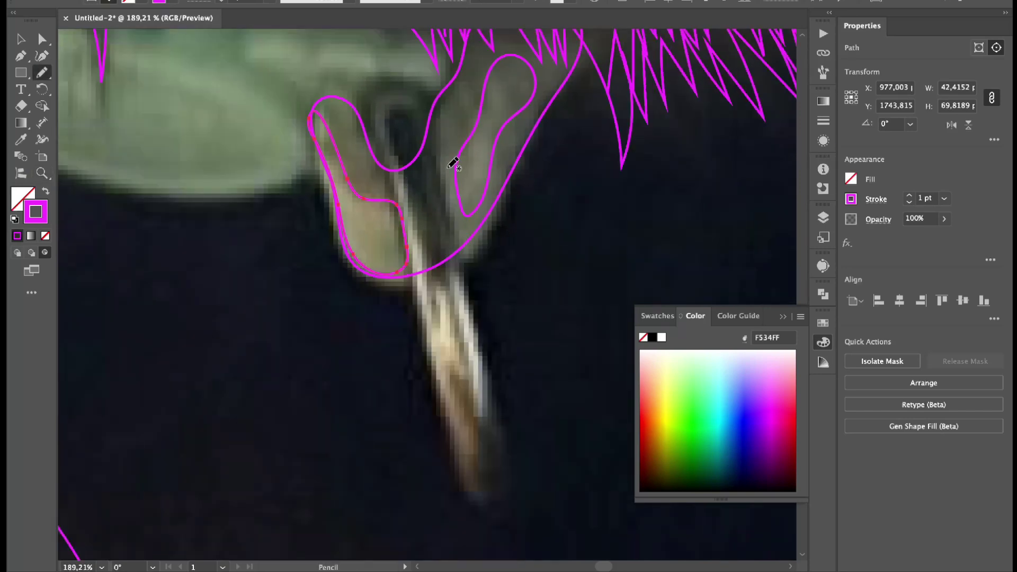
pyautogui.moveTo(383, 161); pyautogui.dragTo(379, 156)
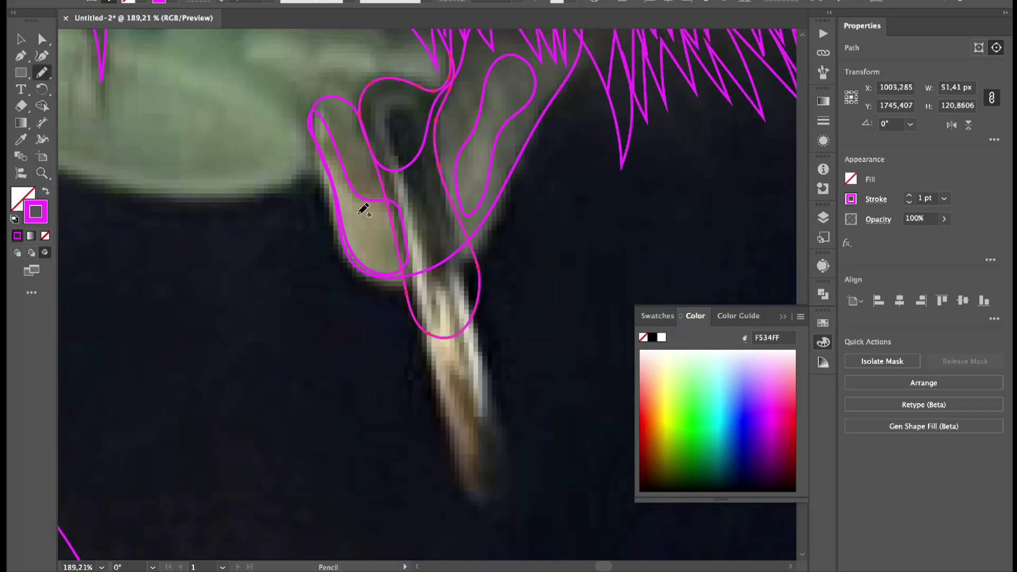
pyautogui.moveTo(373, 209); pyautogui.dragTo(350, 207)
pyautogui.hscroll(3, 350, 207)
pyautogui.scroll(-1, 350, 207)
# Step: Outline the full length of the narrow strip hanging from the collar, about 55 by 171 px
pyautogui.moveTo(338, 66)
pyautogui.mouseDown()
pyautogui.moveTo(323, 106)
pyautogui.moveTo(405, 242)
pyautogui.moveTo(377, 104)
pyautogui.mouseUp()
pyautogui.scroll(-4, 330, 81)
pyautogui.hscroll(1, 331, 81)
pyautogui.moveTo(395, 348); pyautogui.dragTo(409, 367)
pyautogui.scroll(6, 356, 253)
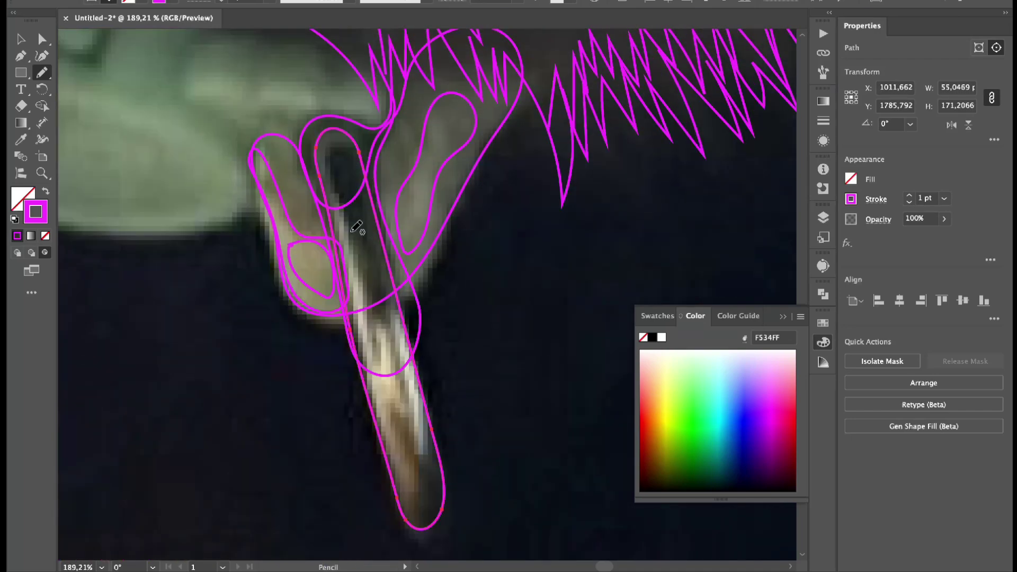
# Step: Draw the dark inner area of the hanging strip with a zigzag lower end, about 29 by 92 px
pyautogui.moveTo(358, 235); pyautogui.dragTo(360, 270)
pyautogui.moveTo(341, 208); pyautogui.dragTo(381, 238)
pyautogui.scroll(3, 370, 271)
pyautogui.scroll(-6, 404, 302)
pyautogui.hscroll(2, 405, 302)
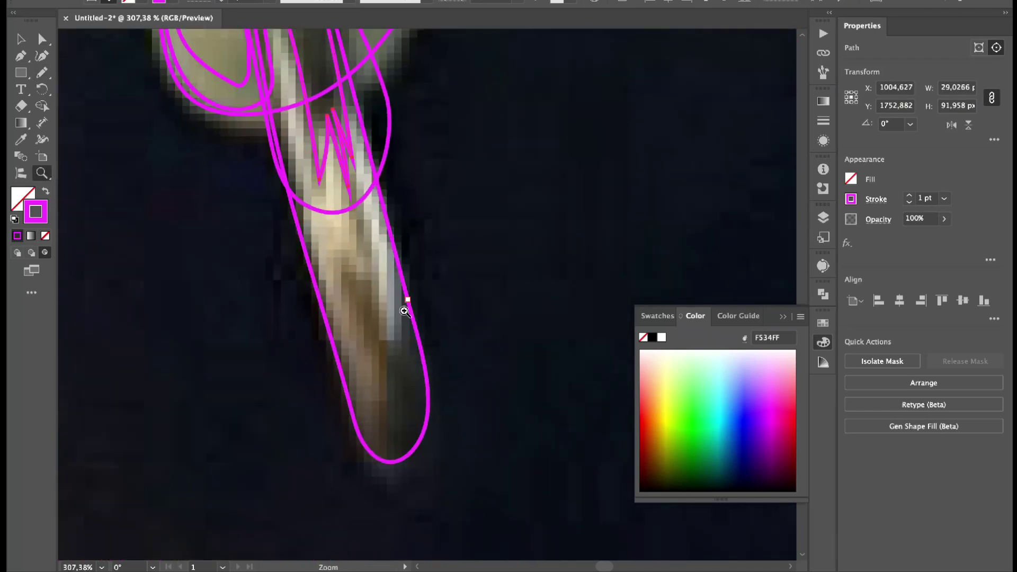
# Step: Trace the light inner area at the strip's lower end, about 27 by 74 px, and reshape the notch at its lower right
pyautogui.moveTo(407, 339)
pyautogui.mouseDown()
pyautogui.moveTo(391, 359)
pyautogui.moveTo(377, 424)
pyautogui.mouseUp()
pyautogui.moveTo(405, 342); pyautogui.dragTo(406, 286)
pyautogui.moveTo(311, 165); pyautogui.dragTo(313, 161)
pyautogui.scroll(3, 454, 305)
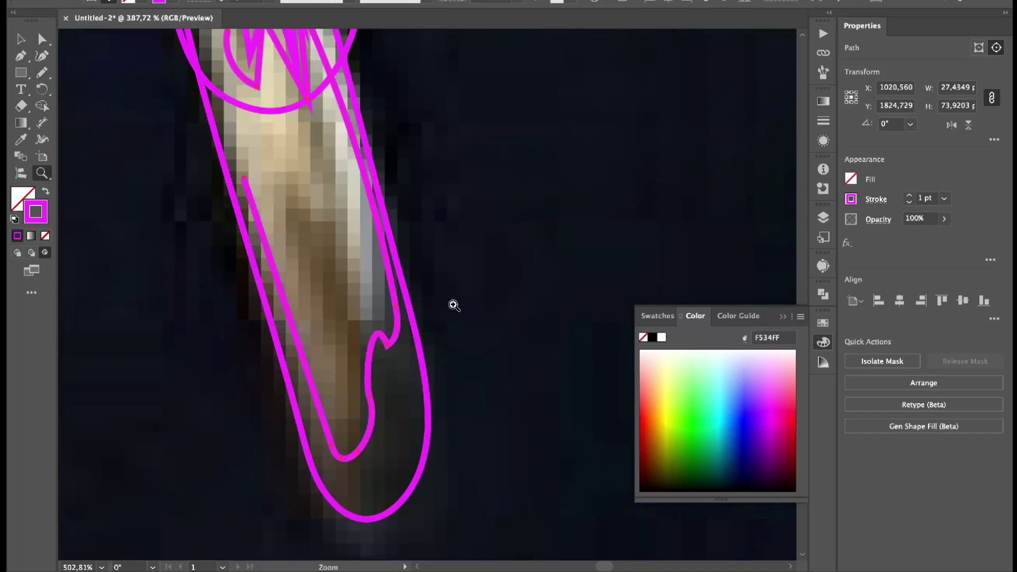
pyautogui.moveTo(370, 350)
pyautogui.mouseDown()
pyautogui.moveTo(405, 261)
pyautogui.moveTo(386, 229)
pyautogui.moveTo(390, 396)
pyautogui.mouseUp()
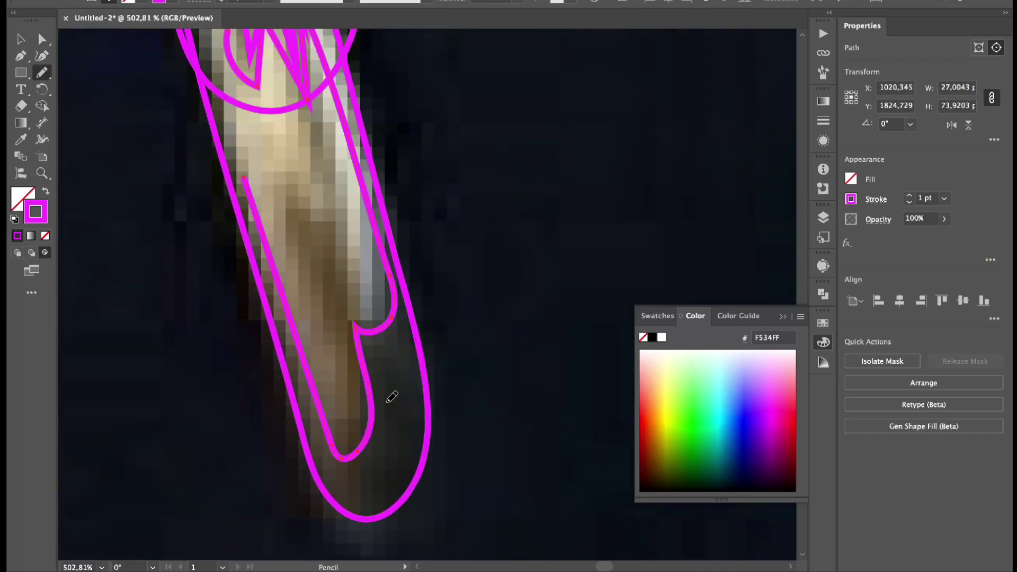
pyautogui.scroll(-1, 377, 415)
# Step: Complete and adjust the strip's inner light contour, and add a brown shading shape of about 25 by 54 px inside it
pyautogui.scroll(5, 377, 415)
pyautogui.moveTo(273, 57)
pyautogui.mouseDown()
pyautogui.moveTo(344, 339)
pyautogui.moveTo(358, 318)
pyautogui.mouseUp()
pyautogui.press('a')
pyautogui.moveTo(387, 382)
pyautogui.mouseDown()
pyautogui.moveTo(281, 229)
pyautogui.moveTo(286, 282)
pyautogui.mouseUp()
pyautogui.press('n')
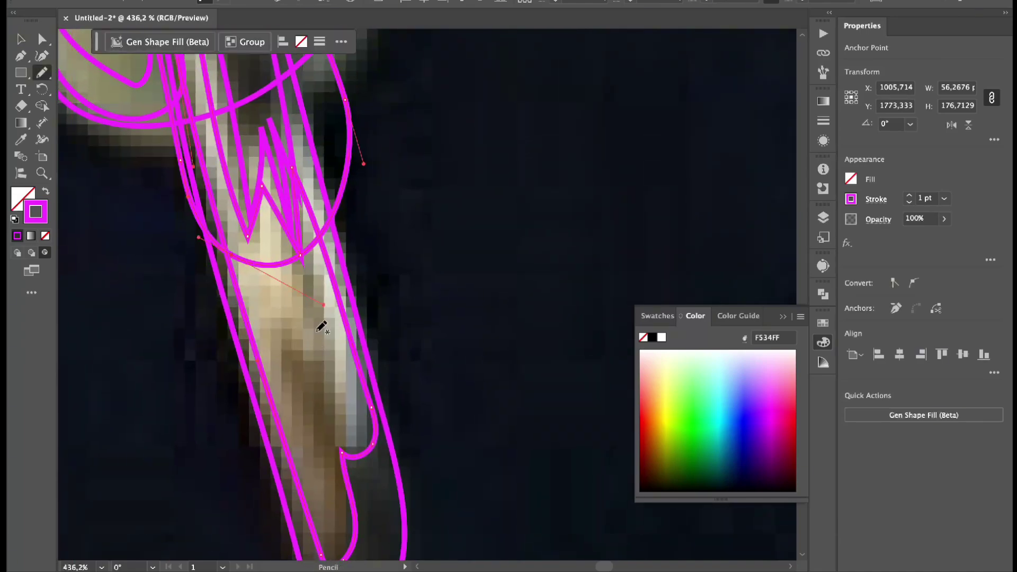
pyautogui.moveTo(289, 330); pyautogui.dragTo(325, 407)
pyautogui.scroll(-5, 250, 300)
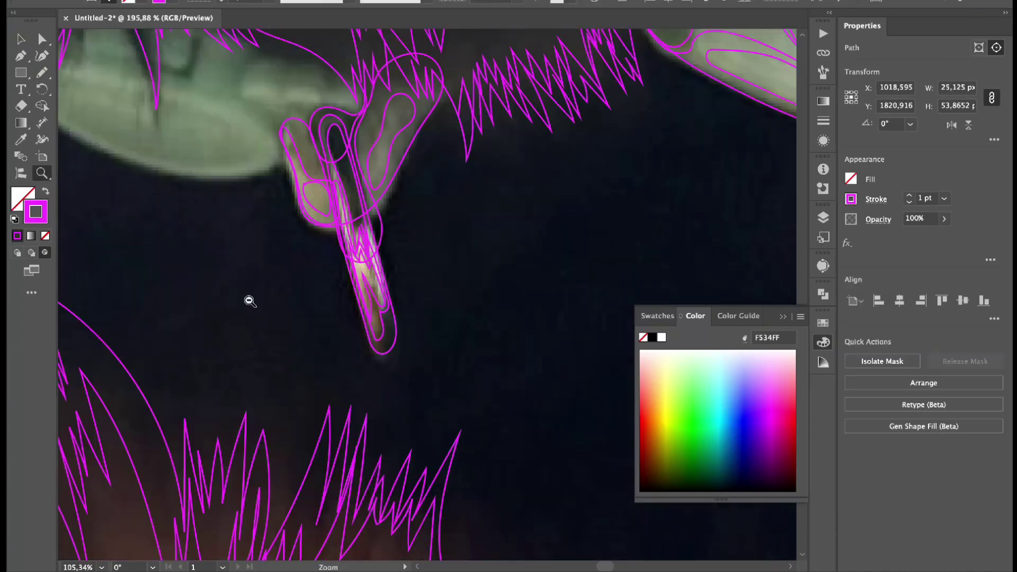
# Step: Outline the collar's main green section, about 335 by 222 px, and the light patch near its right end
pyautogui.scroll(4, 382, 266)
pyautogui.press('x')
pyautogui.scroll(-3, 472, 287)
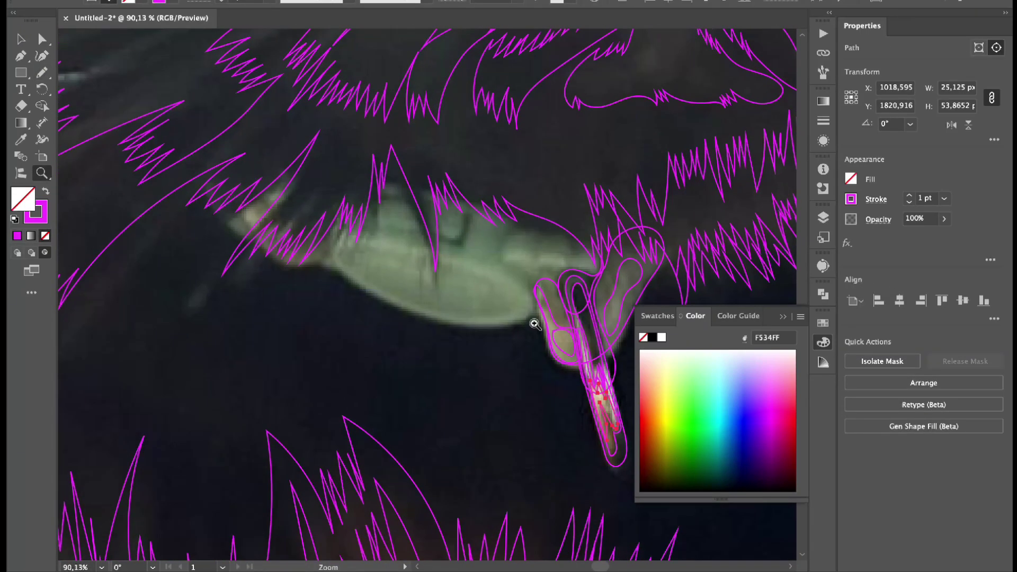
pyautogui.moveTo(537, 319); pyautogui.dragTo(402, 304)
pyautogui.moveTo(242, 225); pyautogui.dragTo(238, 222)
pyautogui.scroll(3, 536, 220)
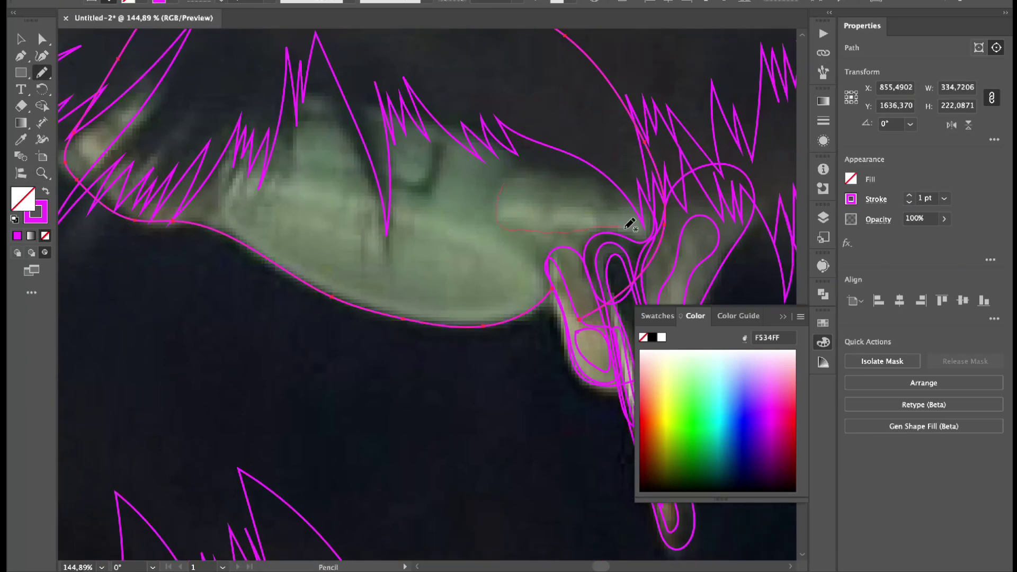
pyautogui.moveTo(510, 178); pyautogui.dragTo(512, 178)
# Step: Outline the large oval on the collar, about 176 by 84 px, and its inner contour, about 151 by 71 px
pyautogui.moveTo(361, 301); pyautogui.dragTo(458, 316)
pyautogui.scroll(3, 448, 249)
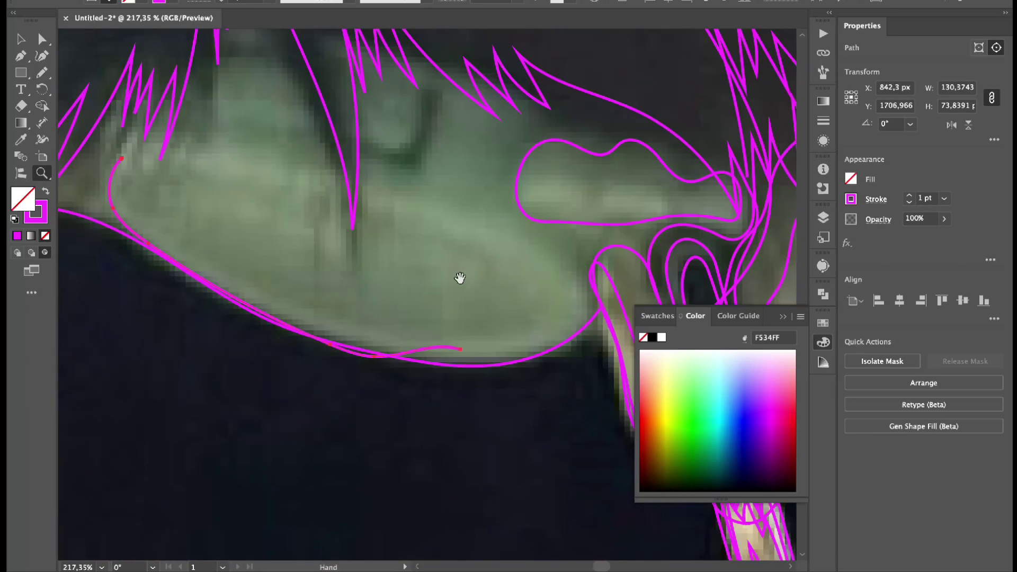
pyautogui.moveTo(392, 358); pyautogui.dragTo(459, 364)
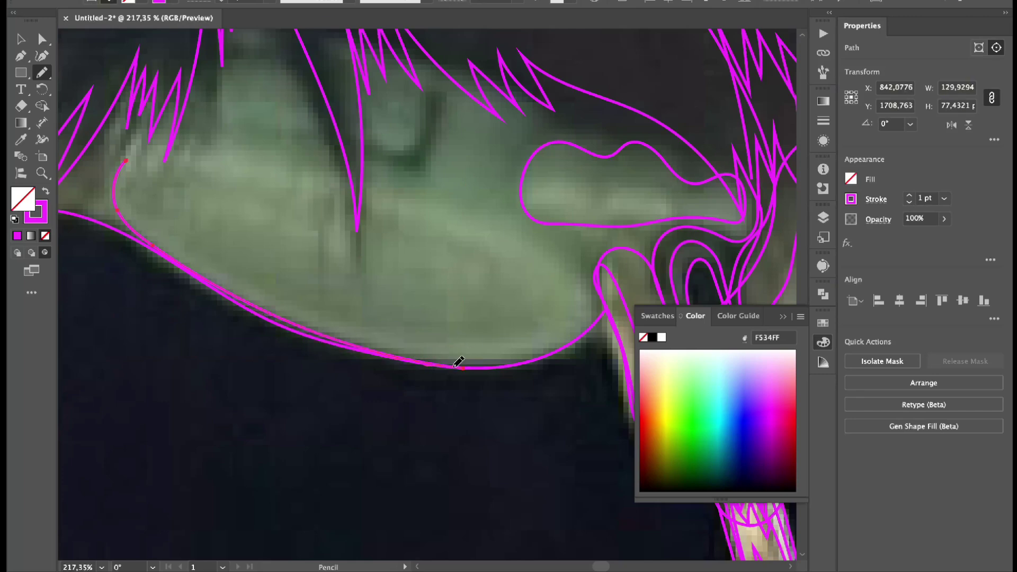
pyautogui.moveTo(529, 232); pyautogui.dragTo(275, 173)
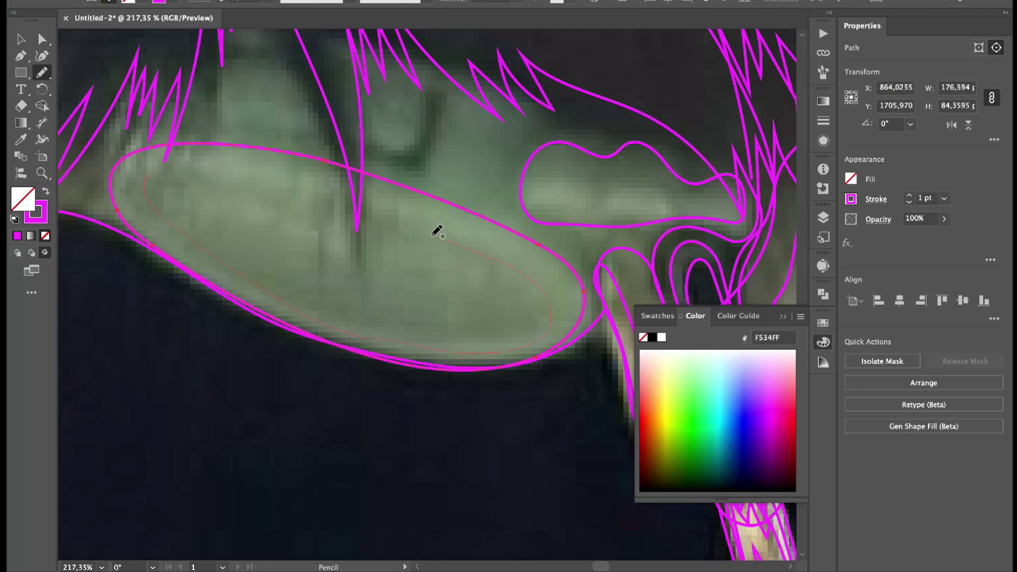
pyautogui.moveTo(437, 231); pyautogui.dragTo(400, 205)
# Step: Draw a narrow highlight of about 73 by 15 px inside the light patch at the collar's right end
pyautogui.scroll(3, 487, 281)
pyautogui.hscroll(2, 486, 281)
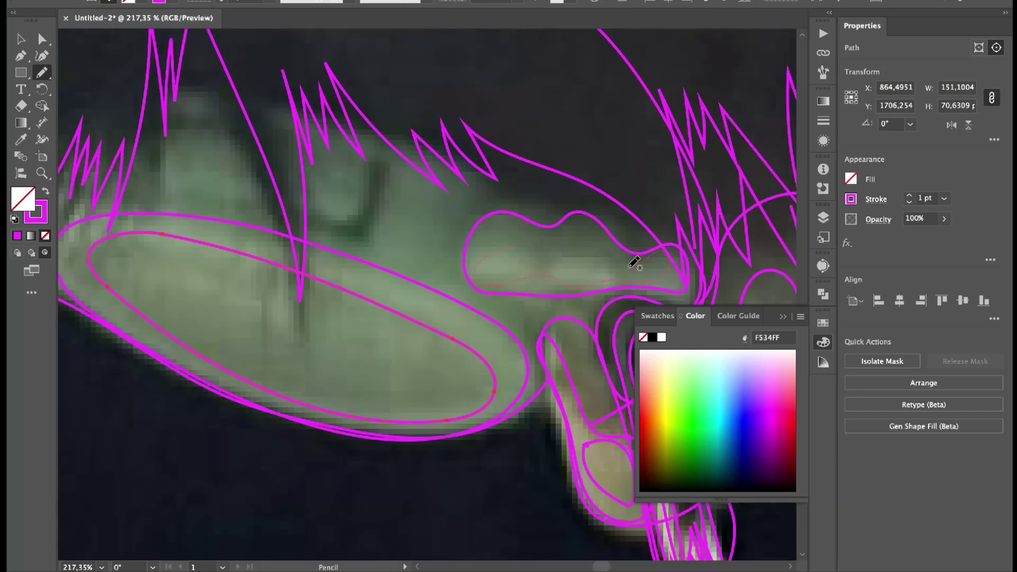
pyautogui.moveTo(634, 263); pyautogui.dragTo(657, 253)
# Step: Trace a zigzag fur line along the inner side of the brown fur at the body's lower left, about 144 by 195 px
pyautogui.press('z')
pyautogui.moveTo(359, 266)
pyautogui.mouseDown()
pyautogui.moveTo(341, 291)
pyautogui.moveTo(373, 232)
pyautogui.moveTo(318, 306)
pyautogui.mouseUp()
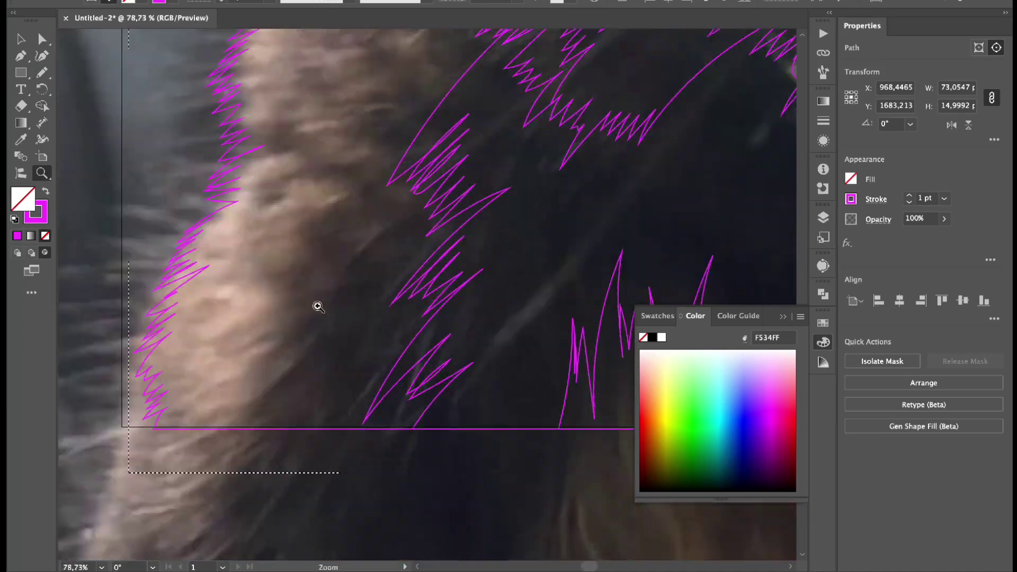
pyautogui.press('n')
pyautogui.moveTo(341, 356)
pyautogui.mouseDown()
pyautogui.moveTo(306, 405)
pyautogui.moveTo(306, 334)
pyautogui.moveTo(382, 194)
pyautogui.moveTo(387, 140)
pyautogui.moveTo(344, 346)
pyautogui.mouseUp()
pyautogui.press('z')
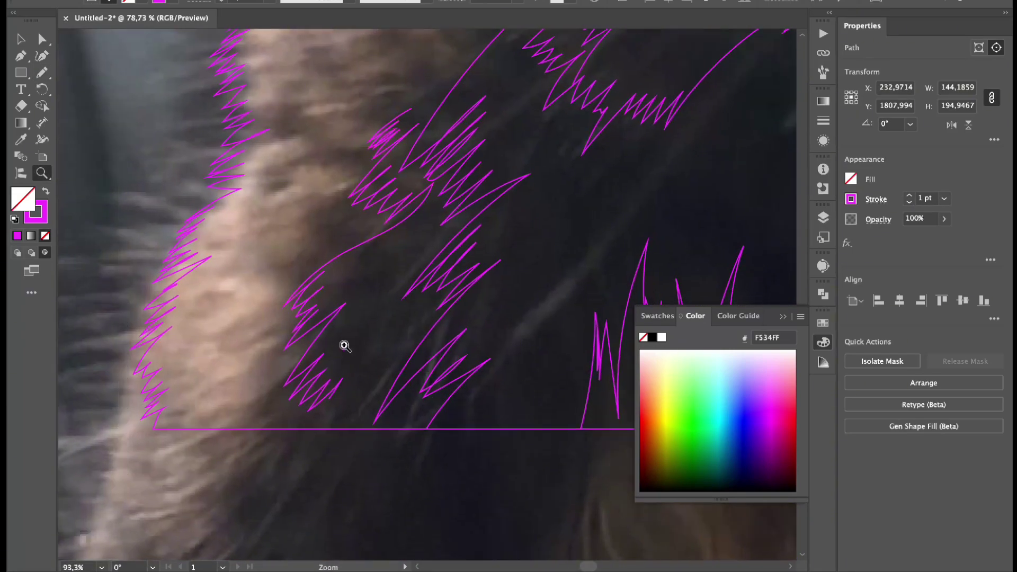
# Step: Extend the fur line up the brown area and bring it around the body's outer left side, about 375 by 663 px overall
pyautogui.click(344, 346)
pyautogui.scroll(2, 336, 255)
pyautogui.press('n')
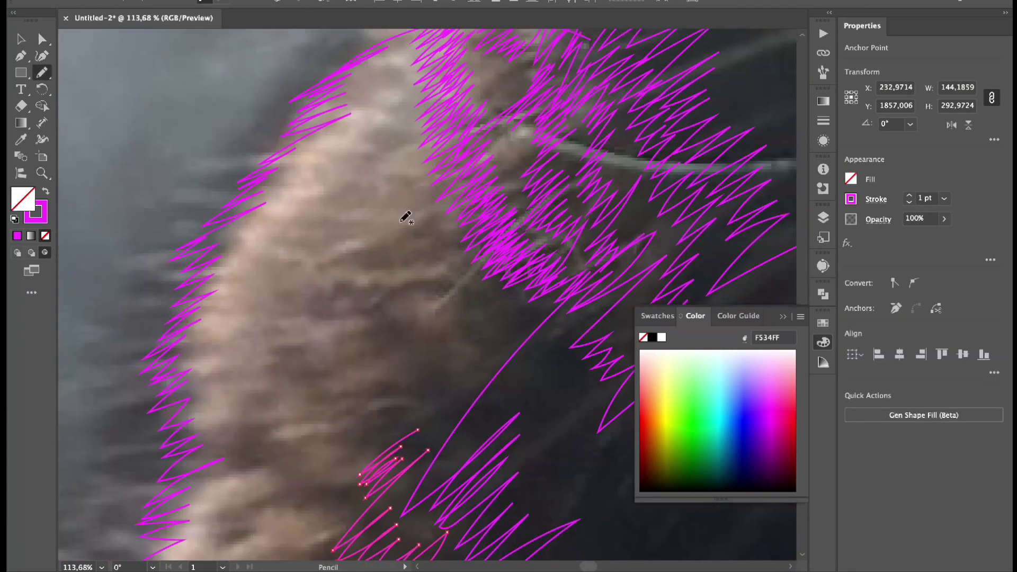
pyautogui.scroll(-2, 405, 217)
pyautogui.moveTo(434, 388); pyautogui.dragTo(458, 305)
pyautogui.scroll(-3, 456, 345)
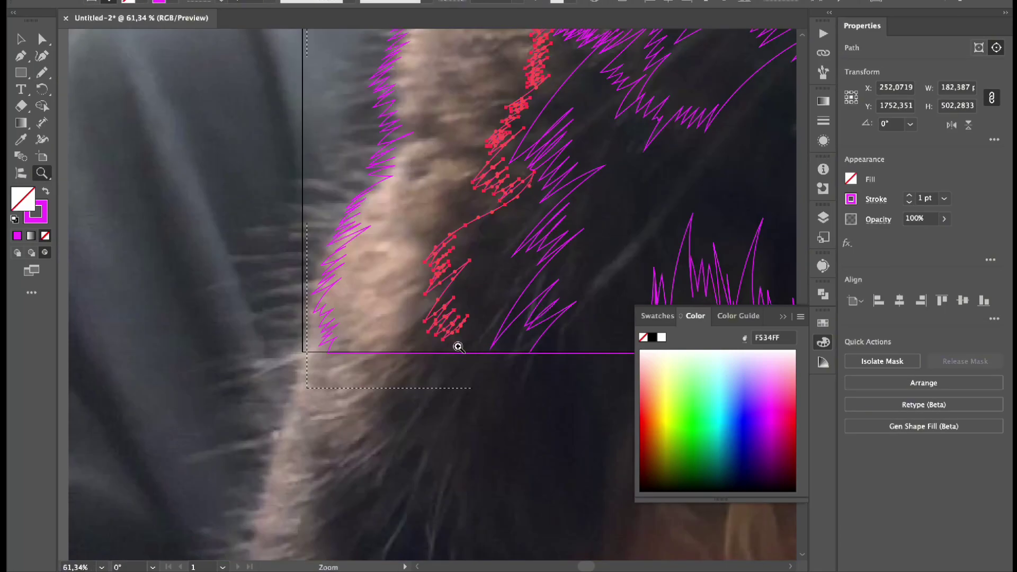
pyautogui.scroll(2, 456, 318)
pyautogui.scroll(3, 279, 350)
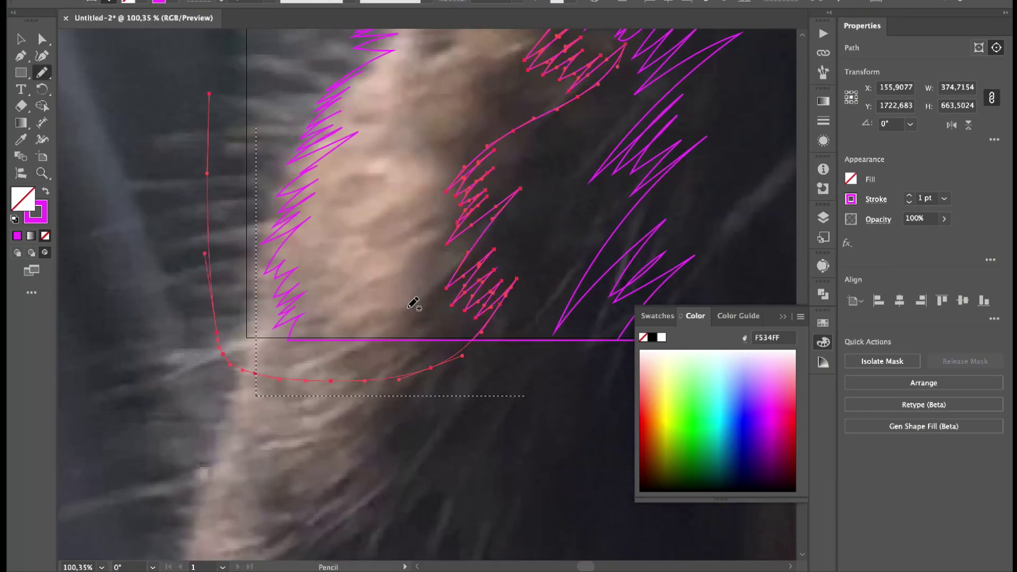
# Step: Trace a second zigzag fur line farther into the brown fur, about 141 by 279 px, and adjust an anchor point near its lower end
pyautogui.moveTo(384, 398); pyautogui.dragTo(434, 359)
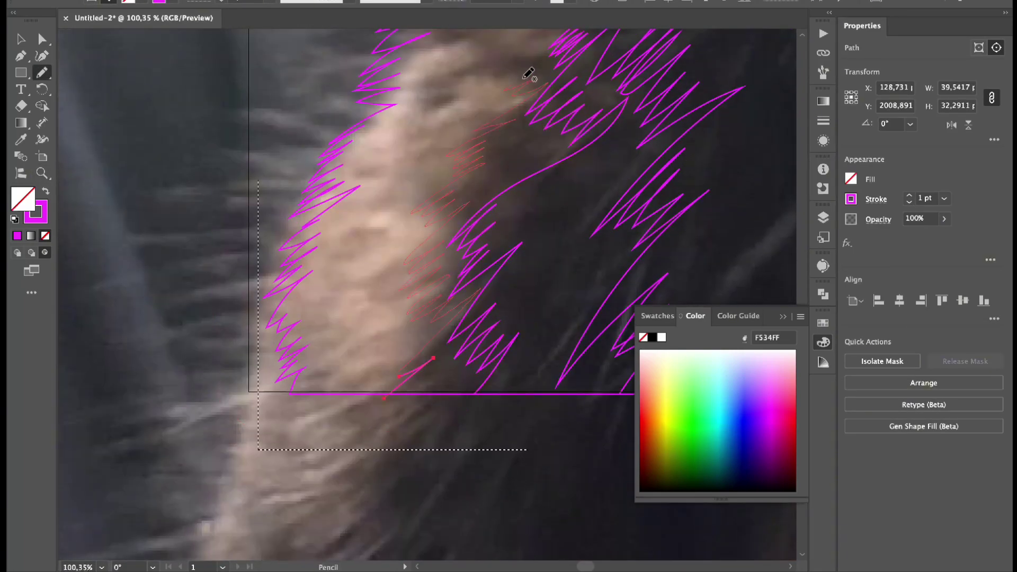
pyautogui.press('a')
pyautogui.scroll(3, 439, 243)
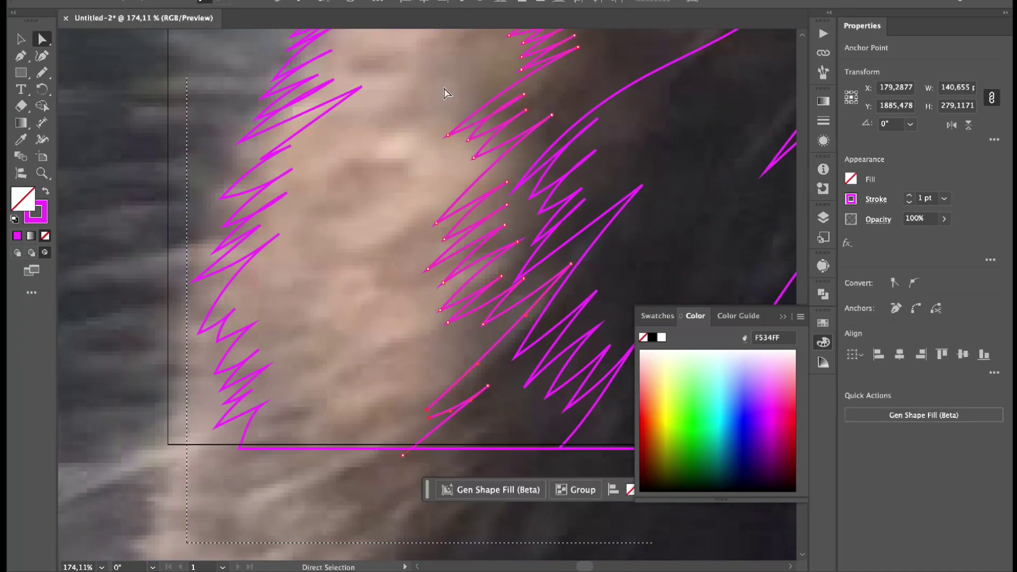
pyautogui.click(429, 412)
pyautogui.moveTo(431, 418)
pyautogui.mouseDown()
pyautogui.moveTo(438, 382)
pyautogui.moveTo(427, 418)
pyautogui.moveTo(431, 409)
pyautogui.mouseUp()
# Step: Continue the second fur line up the brown fur with a zigzag piece about 102 by 328 px
pyautogui.press('z')
pyautogui.scroll(-5, 468, 321)
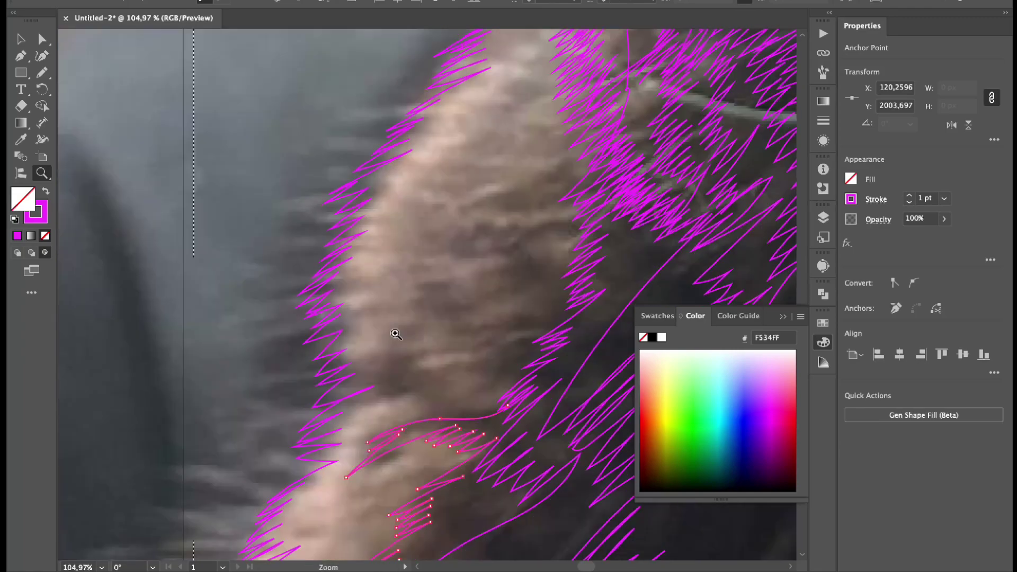
pyautogui.scroll(2, 436, 341)
pyautogui.press('n')
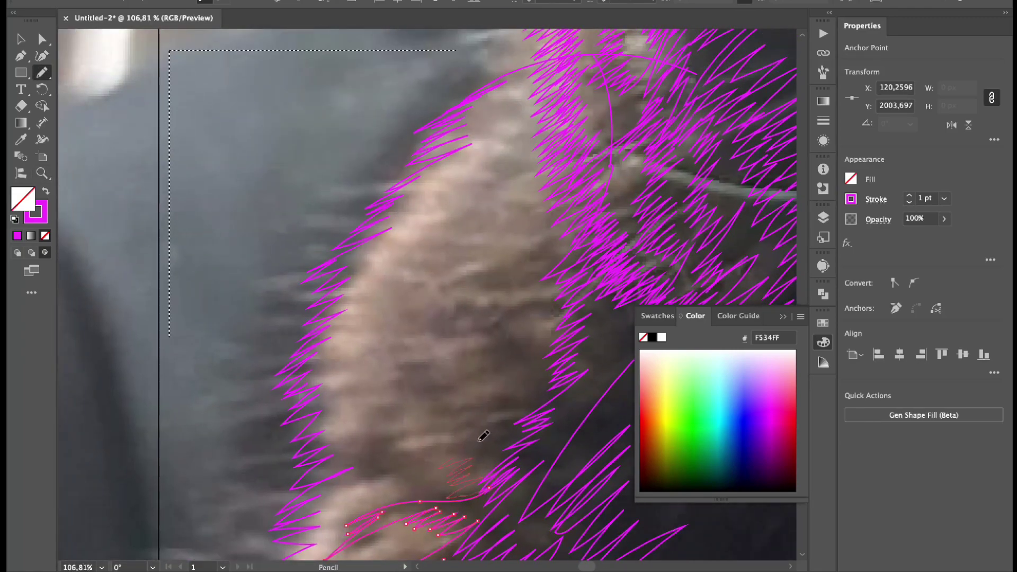
pyautogui.moveTo(524, 94)
pyautogui.mouseDown()
pyautogui.moveTo(439, 222)
pyautogui.moveTo(569, 333)
pyautogui.mouseUp()
# Step: Bring together the end points where the lower and upper pieces of the second fur line meet
pyautogui.press('z')
pyautogui.click(568, 334)
pyautogui.press('a')
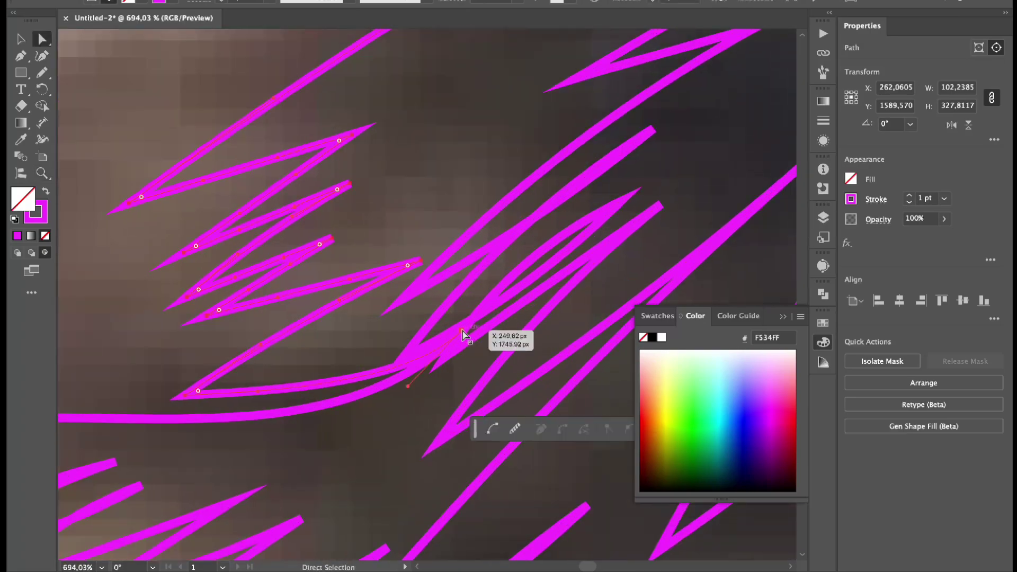
pyautogui.click(357, 358)
pyautogui.click(397, 222)
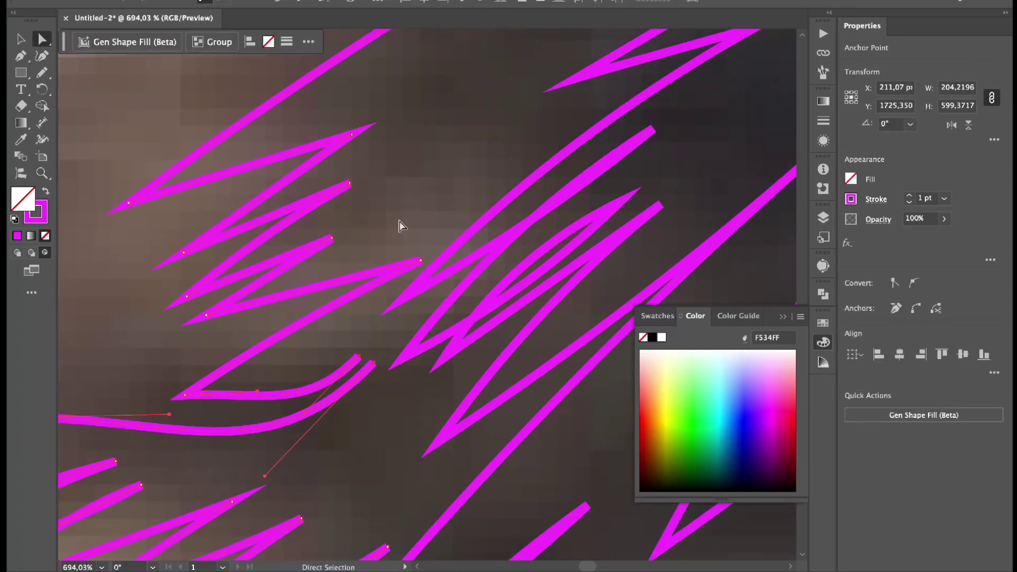
pyautogui.click(359, 363)
# Step: Bring the second fur contour around the body's outer left side and bottom edge, about 313 by 614 px overall
pyautogui.scroll(-5, 316, 72)
pyautogui.scroll(-2, 316, 72)
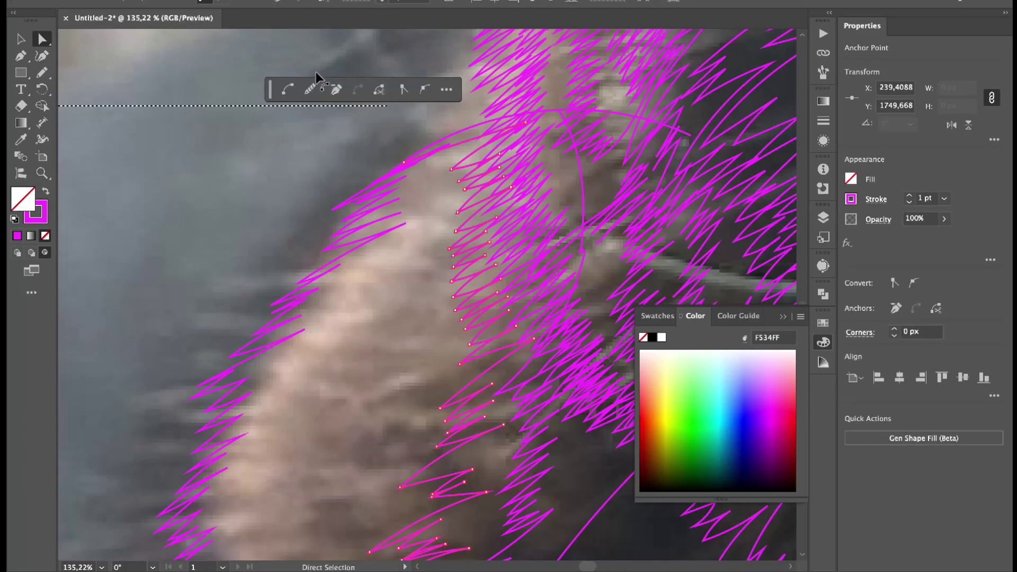
pyautogui.press('n')
pyautogui.keyDown('ctrl'); pyautogui.click(359, 200); pyautogui.keyUp('ctrl')
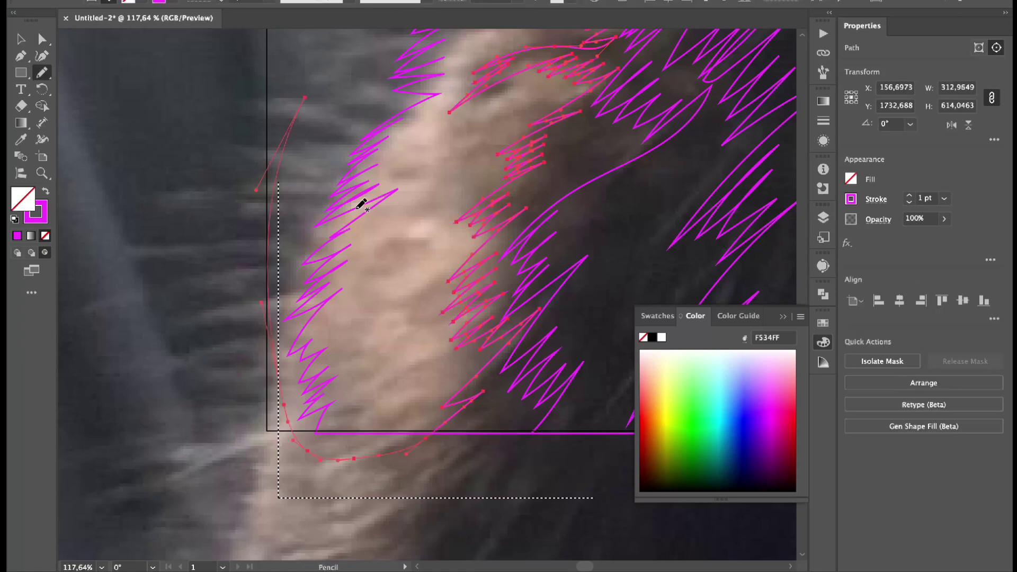
pyautogui.scroll(-2, 359, 200)
# Step: Trace the left zigzag edge of the lightest fur area just inside the body outline and up across its top, about 151 by 268 px
pyautogui.press('z')
pyautogui.moveTo(372, 304); pyautogui.dragTo(424, 379)
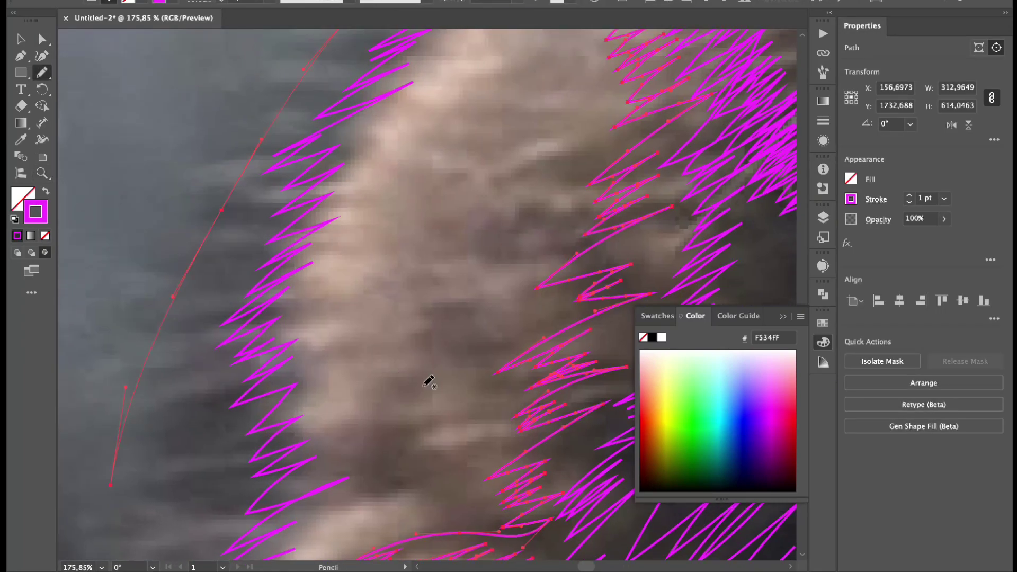
pyautogui.press('n')
pyautogui.moveTo(438, 144); pyautogui.dragTo(415, 284)
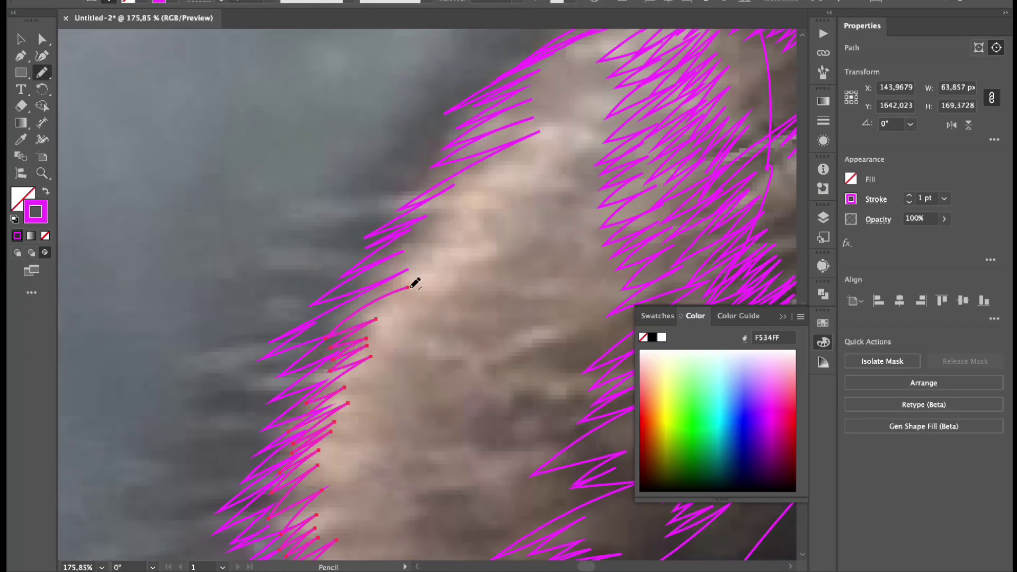
pyautogui.moveTo(598, 68); pyautogui.dragTo(599, 70)
pyautogui.scroll(-5, 434, 302)
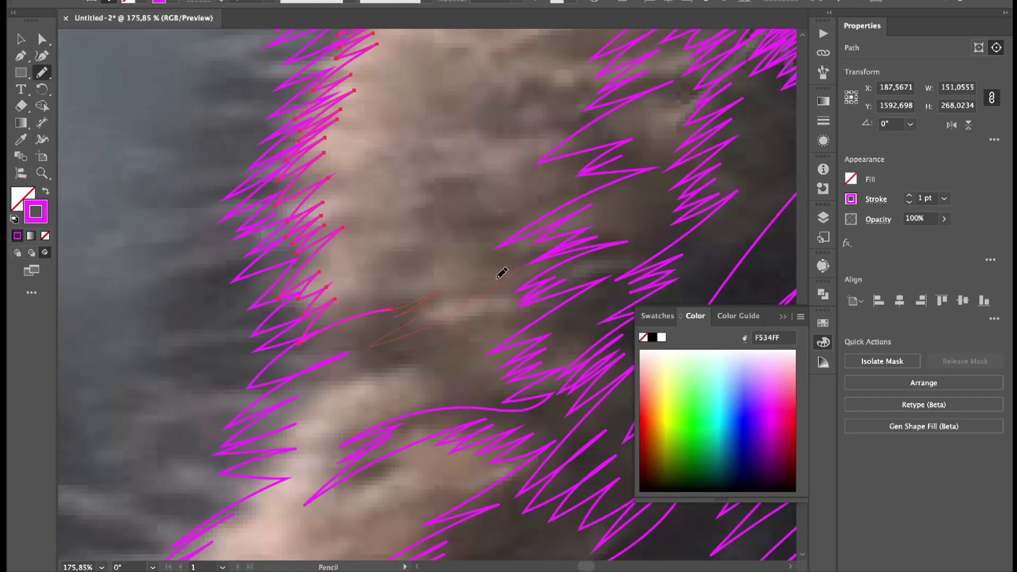
# Step: Draw the right zigzag edge of the light fur area and finish the shape across its top, about 165 by 259 px overall
pyautogui.moveTo(514, 160); pyautogui.dragTo(495, 50)
pyautogui.scroll(-5, 465, 257)
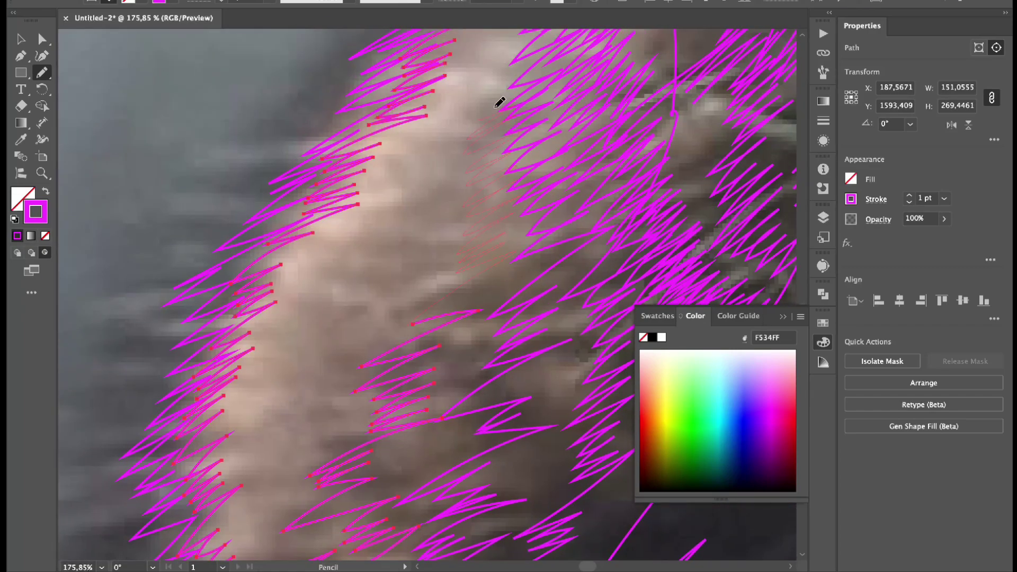
pyautogui.moveTo(500, 102); pyautogui.dragTo(499, 104)
pyautogui.moveTo(499, 103); pyautogui.dragTo(475, 233)
pyautogui.moveTo(466, 153); pyautogui.dragTo(475, 230)
pyautogui.hotkey('ctrl', 'z')
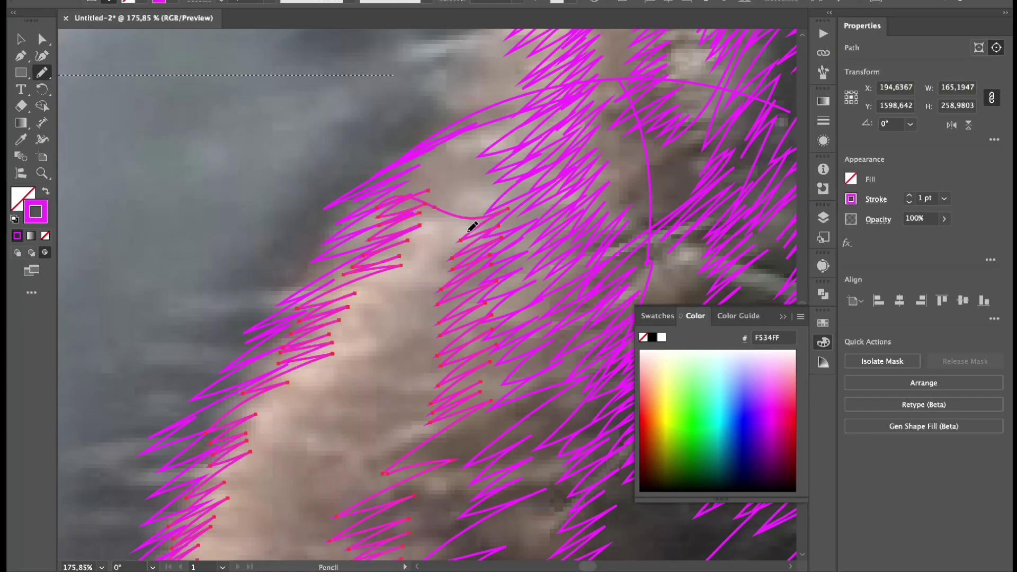
pyautogui.moveTo(416, 206); pyautogui.dragTo(417, 205)
pyautogui.hotkey('ctrl', 'z')
pyautogui.scroll(-5, 365, 371)
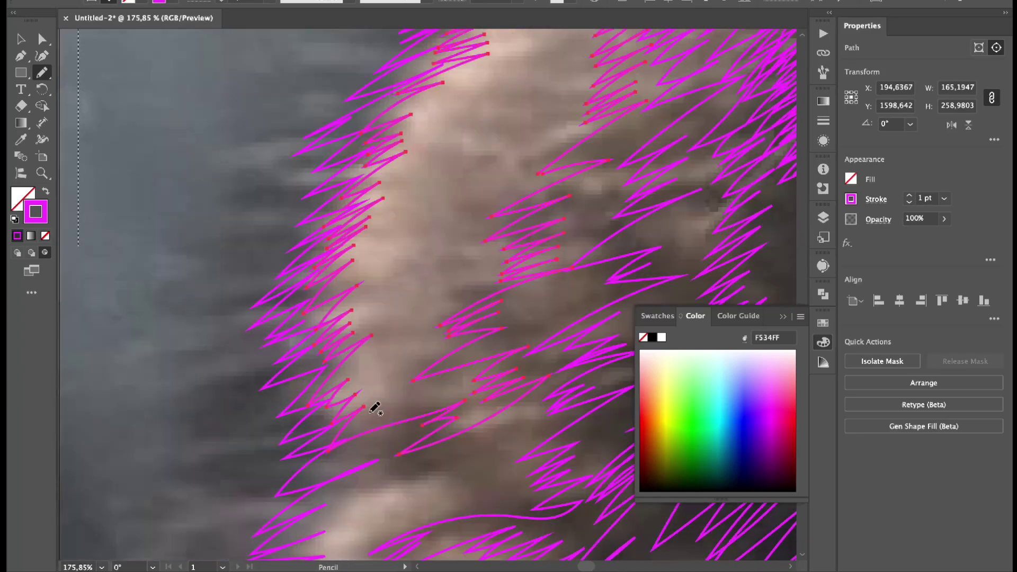
# Step: Trace a narrower zigzag-edged light streak inside the upper light fur area on the body's left side, about 137 by 228 px
pyautogui.moveTo(375, 409); pyautogui.dragTo(438, 337)
pyautogui.scroll(-3, 568, 57)
pyautogui.moveTo(339, 491); pyautogui.dragTo(531, 166)
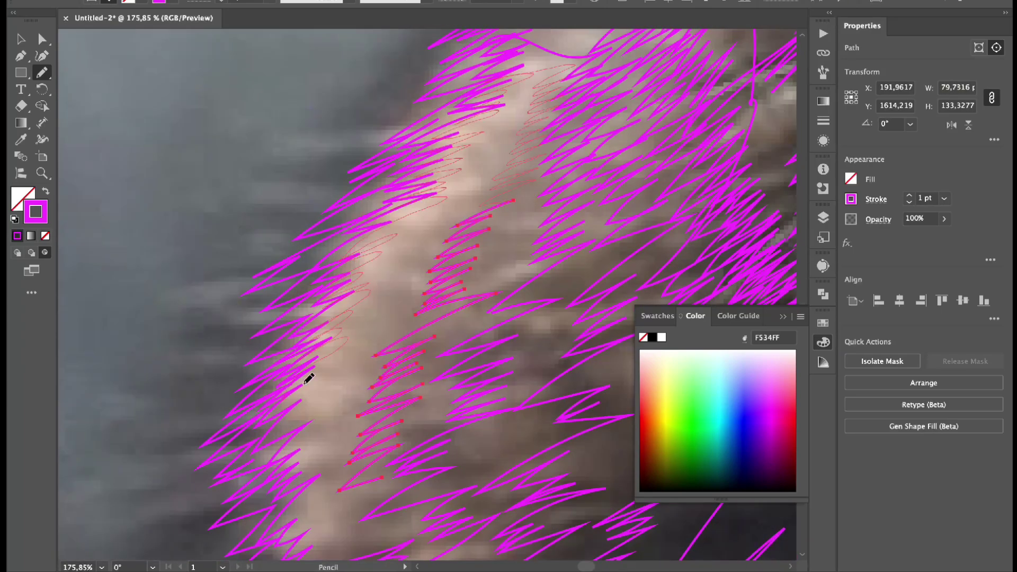
pyautogui.hscroll(-3, 309, 378)
pyautogui.moveTo(522, 106); pyautogui.dragTo(448, 232)
pyautogui.moveTo(378, 290); pyautogui.dragTo(454, 272)
pyautogui.scroll(-2, 454, 273)
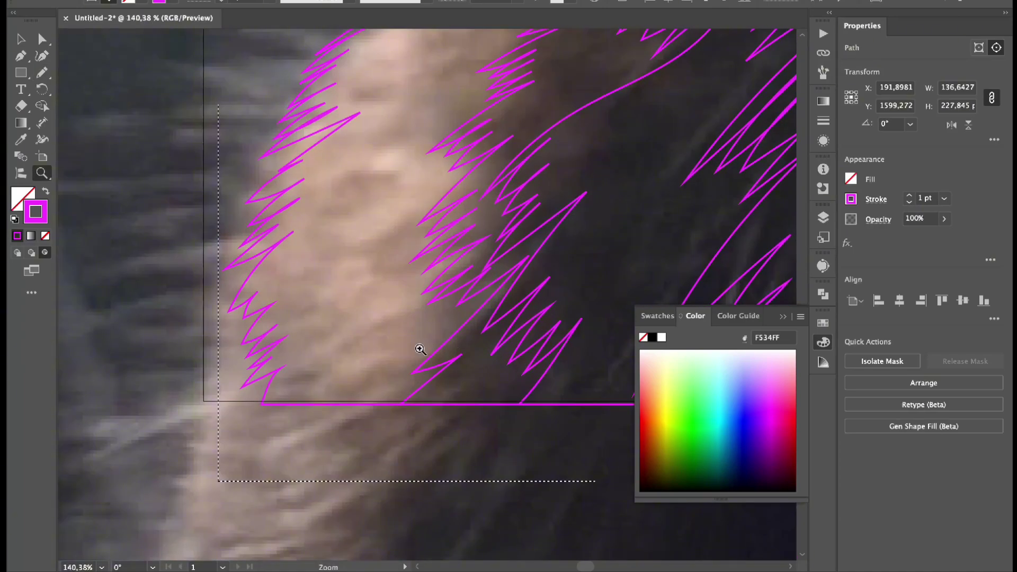
# Step: Trace the light fur patch on the body's lower left with zigzag edges and a closed rounded top, about 186 by 304 px
pyautogui.scroll(1, 420, 348)
pyautogui.moveTo(395, 192); pyautogui.dragTo(475, 98)
pyautogui.scroll(-2, 508, 359)
pyautogui.hscroll(-3, 509, 359)
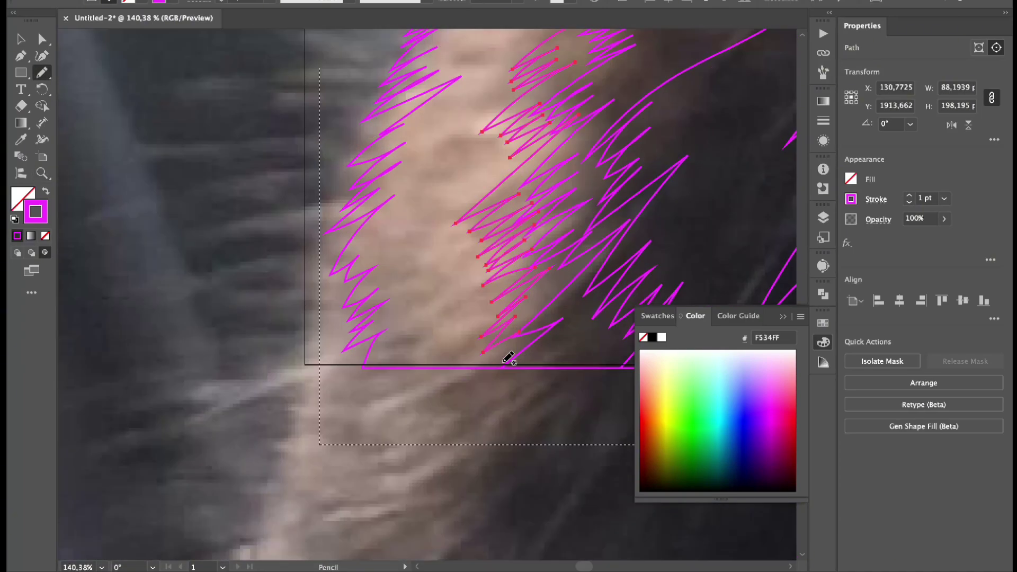
pyautogui.scroll(3, 427, 279)
pyautogui.hscroll(1, 428, 278)
pyautogui.moveTo(386, 187)
pyautogui.mouseDown()
pyautogui.moveTo(392, 129)
pyautogui.moveTo(535, 113)
pyautogui.mouseUp()
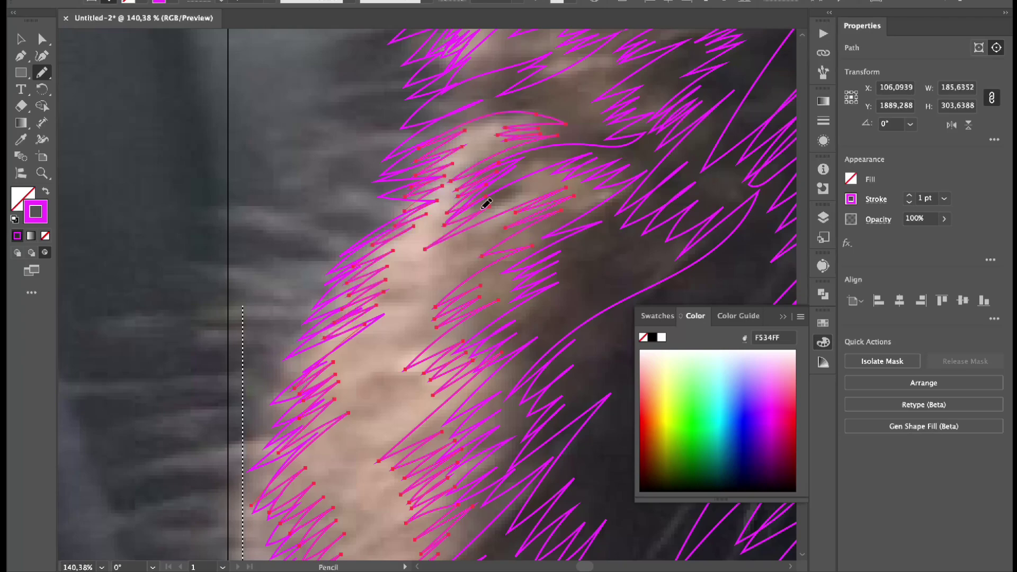
# Step: Trace the fur shading shape along the body's lower right side, about 298 by 463 px
pyautogui.scroll(-5, 421, 221)
pyautogui.scroll(3, 427, 397)
pyautogui.scroll(-1, 378, 395)
pyautogui.hscroll(2, 377, 395)
pyautogui.moveTo(325, 421)
pyautogui.mouseDown()
pyautogui.moveTo(211, 170)
pyautogui.moveTo(233, 106)
pyautogui.mouseUp()
pyautogui.scroll(-3, 395, 245)
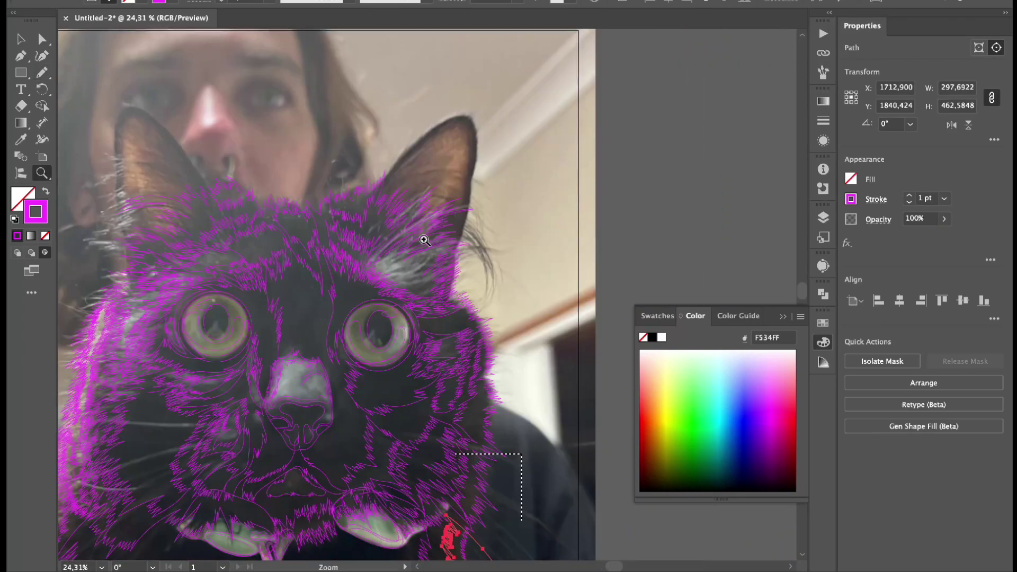
# Step: Trace the right ear's outer edge from its inner base up over the tip, adding short fur spikes, about 326 by 237 px
pyautogui.scroll(4, 422, 236)
pyautogui.press('n')
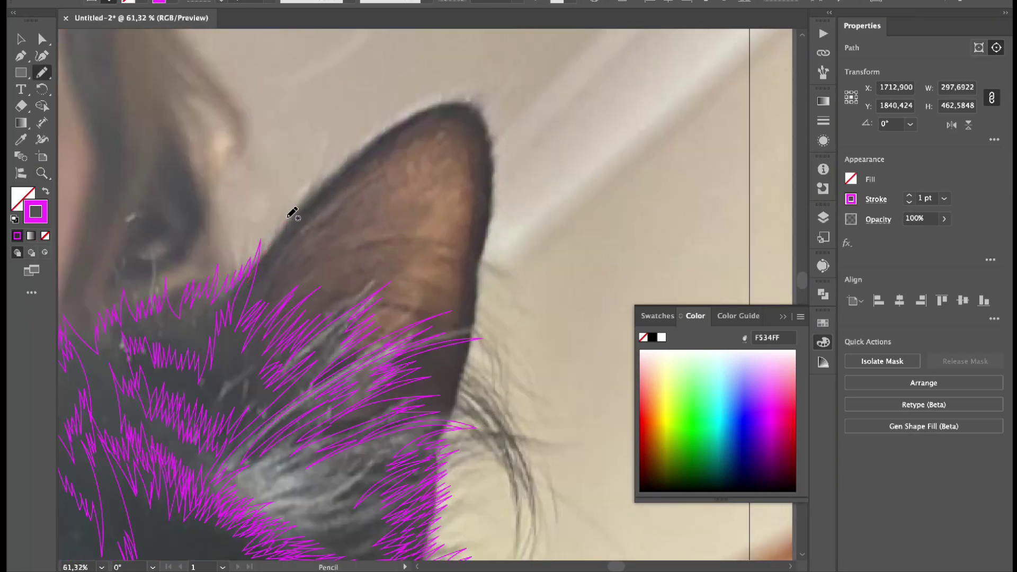
pyautogui.moveTo(291, 209); pyautogui.dragTo(436, 103)
pyautogui.scroll(2, 466, 118)
pyautogui.moveTo(292, 214); pyautogui.dragTo(382, 195)
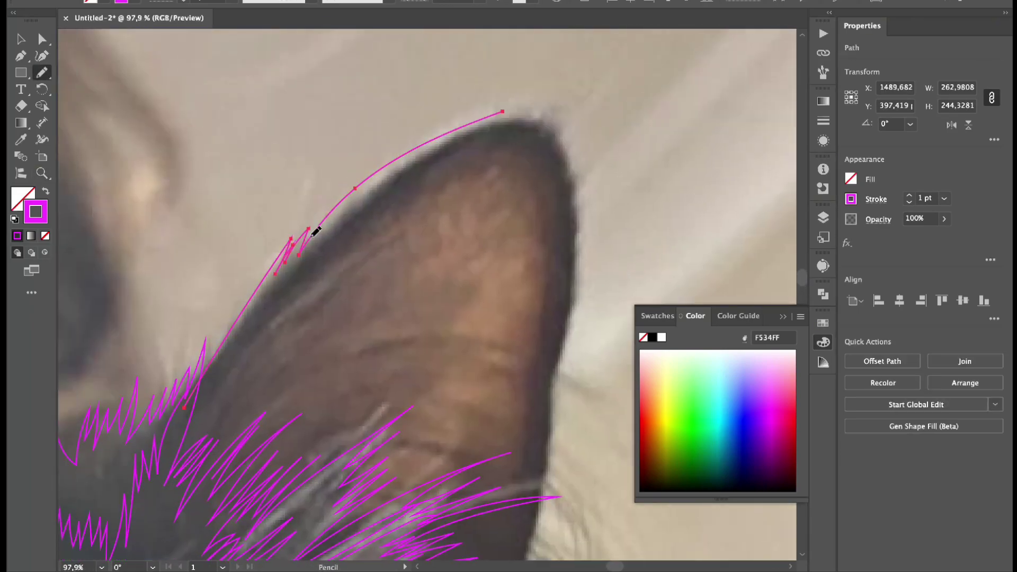
pyautogui.moveTo(314, 227); pyautogui.dragTo(558, 142)
# Step: Continue the right ear's outline down its outer side and around the base within the head fur, about 345 by 487 px overall
pyautogui.scroll(-4, 566, 331)
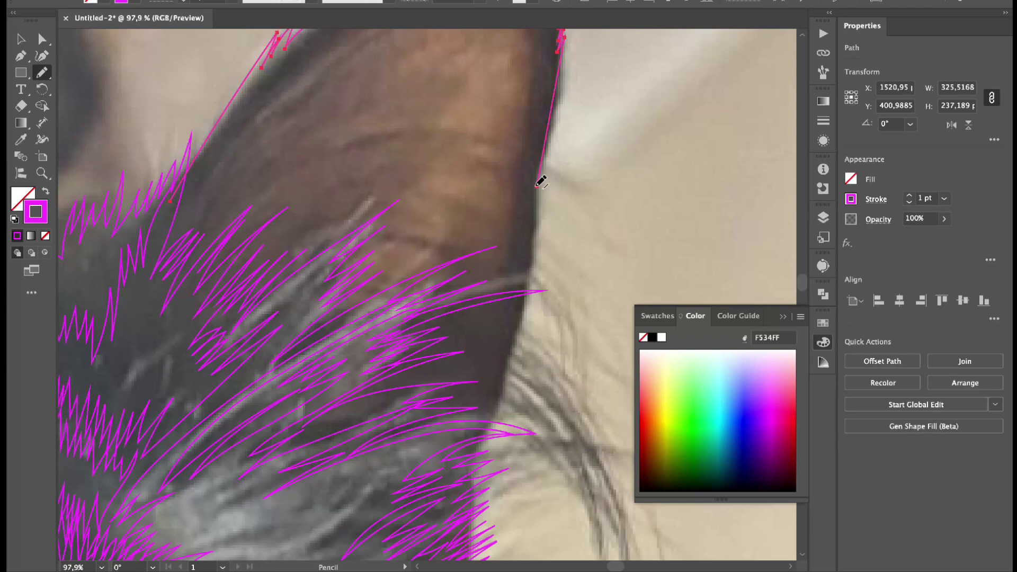
pyautogui.moveTo(539, 175); pyautogui.dragTo(282, 395)
pyautogui.hscroll(-2, 281, 396)
pyautogui.moveTo(257, 204); pyautogui.dragTo(371, 404)
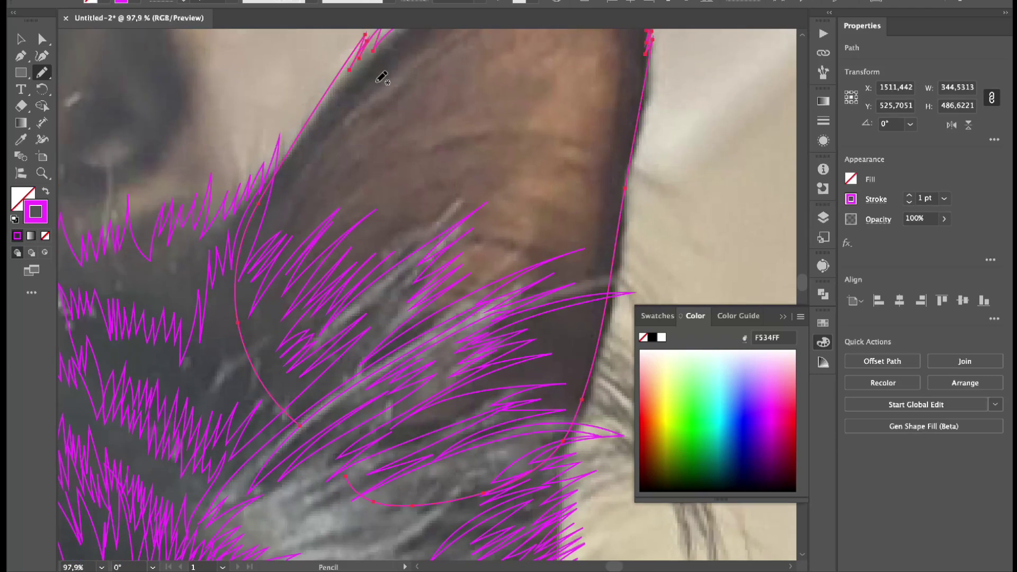
# Step: Trace the right ear's inner contour parallel to the outline, with fur spikes near the tip and a curved base
pyautogui.scroll(5, 382, 78)
pyautogui.hotkey('ctrl', 'shift', 'a')
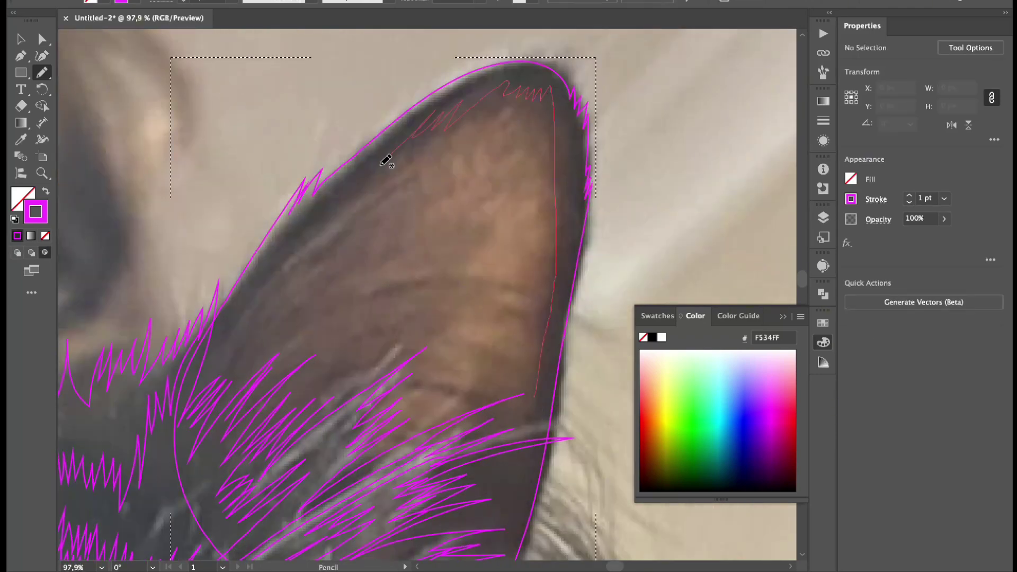
pyautogui.keyDown('ctrl'); pyautogui.click(555, 370); pyautogui.keyUp('ctrl')
pyautogui.moveTo(554, 369)
pyautogui.mouseDown()
pyautogui.moveTo(549, 400)
pyautogui.moveTo(466, 484)
pyautogui.moveTo(366, 513)
pyautogui.moveTo(223, 467)
pyautogui.mouseUp()
# Step: Draw the zigzag-edged brown area inside the right ear, about 201 by 315 px, and remove a surplus anchor point near its top
pyautogui.moveTo(354, 257); pyautogui.dragTo(462, 132)
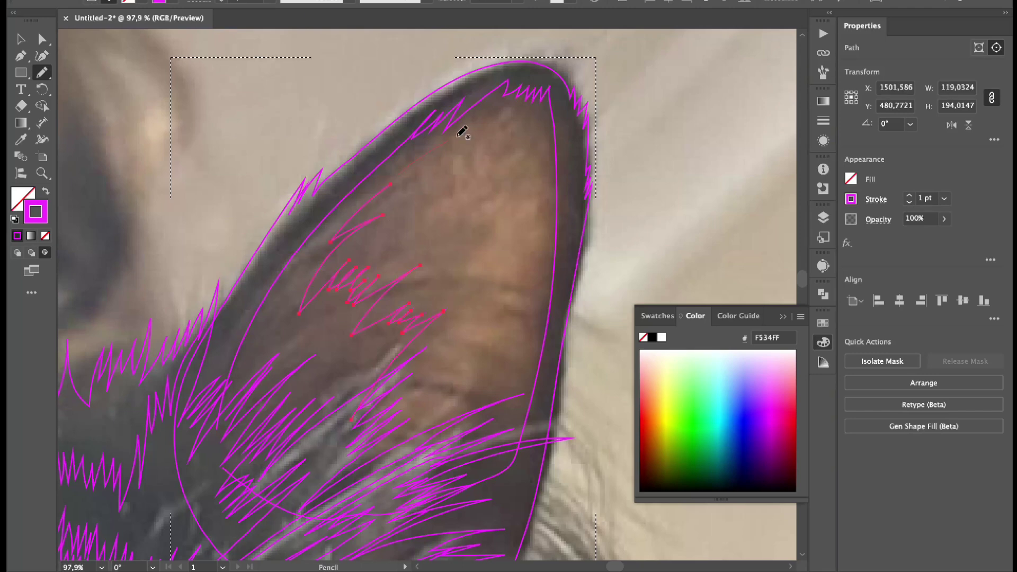
pyautogui.moveTo(546, 200); pyautogui.dragTo(547, 201)
pyautogui.scroll(3, 458, 345)
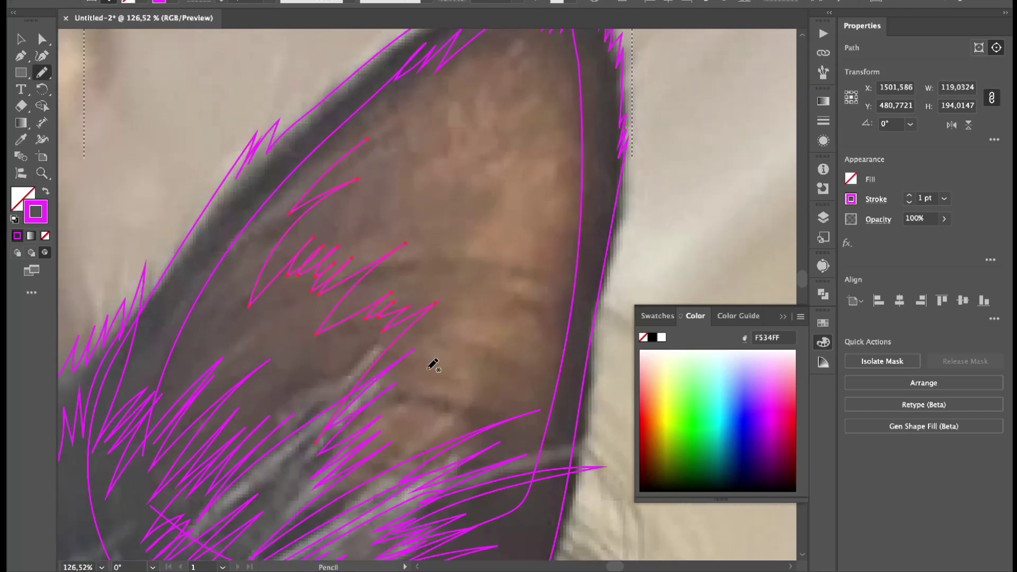
pyautogui.keyDown('ctrl'); pyautogui.click(388, 126); pyautogui.keyUp('ctrl')
pyautogui.click(420, 220)
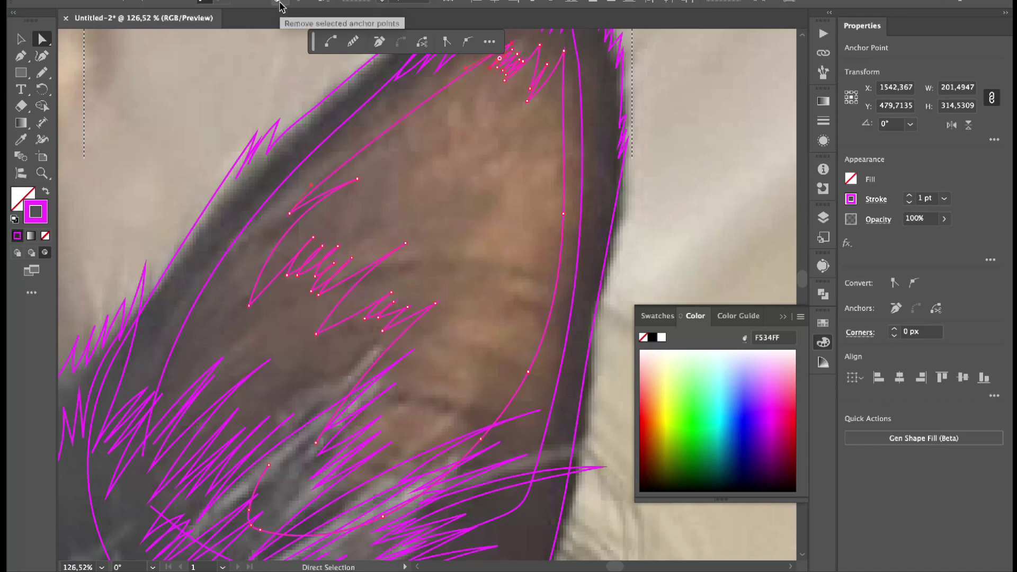
# Step: Trace the lightest orange-brown area inside the right ear with zigzag edges, about 123 by 238 px
pyautogui.press('z')
pyautogui.scroll(-2, 445, 243)
pyautogui.moveTo(445, 242); pyautogui.dragTo(432, 311)
pyautogui.press('n')
pyautogui.keyDown('ctrl'); pyautogui.click(432, 136); pyautogui.keyUp('ctrl')
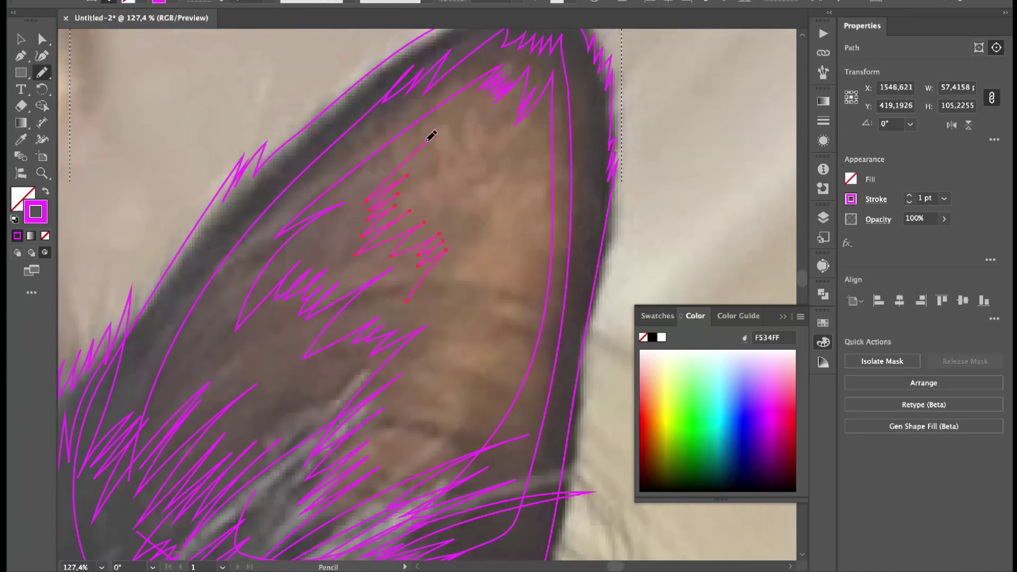
pyautogui.scroll(-3, 377, 399)
# Step: Trace the long curved hair tuft hanging outside the right ear, about 160 by 312 px, and smooth its outer edge
pyautogui.scroll(-3, 371, 284)
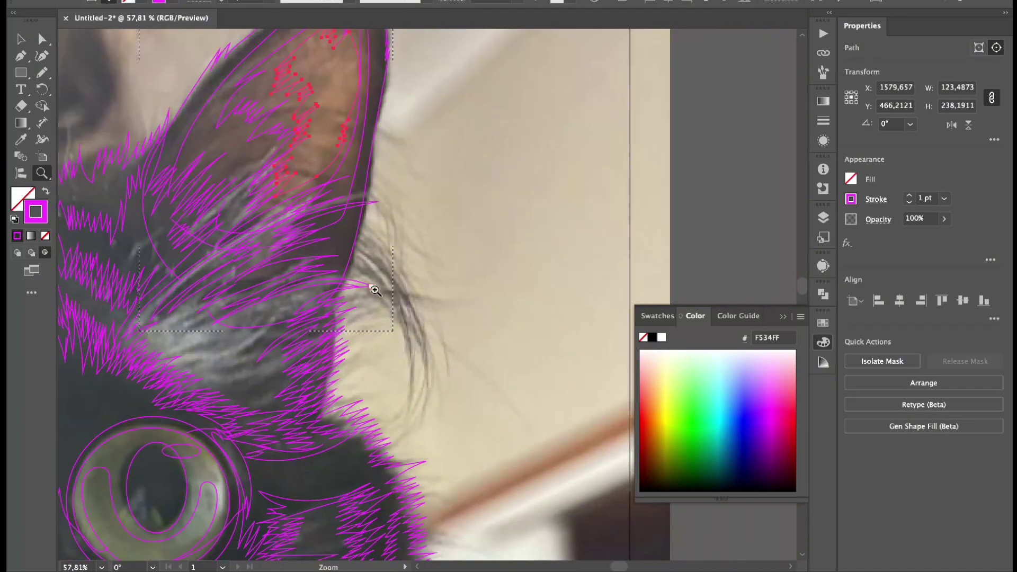
pyautogui.scroll(2, 391, 318)
pyautogui.moveTo(296, 245); pyautogui.dragTo(411, 402)
pyautogui.moveTo(324, 175)
pyautogui.mouseDown()
pyautogui.moveTo(461, 404)
pyautogui.moveTo(466, 442)
pyautogui.mouseUp()
pyautogui.moveTo(394, 297); pyautogui.dragTo(361, 248)
pyautogui.scroll(3, 349, 191)
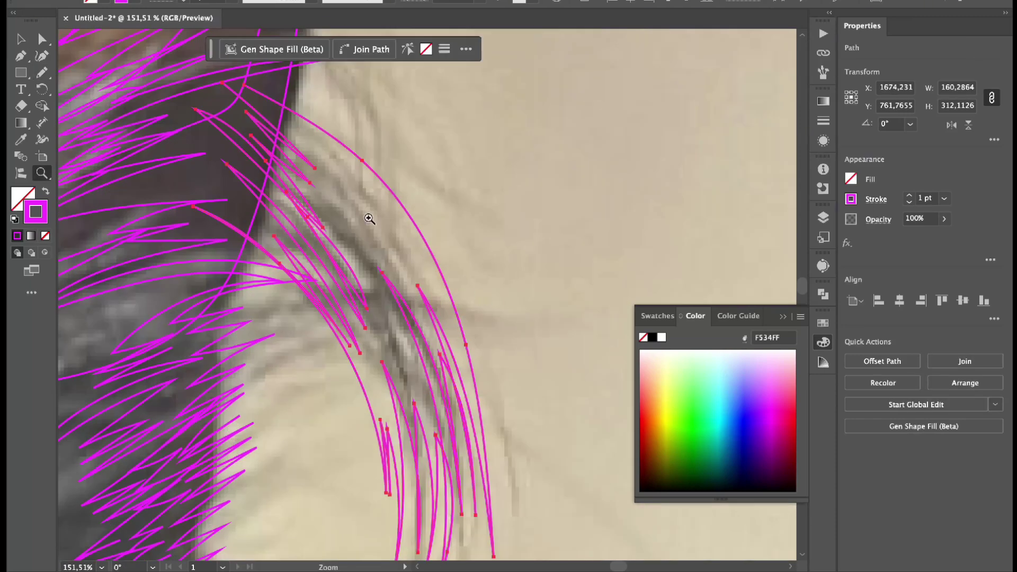
pyautogui.scroll(-1, 424, 296)
pyautogui.moveTo(253, 76); pyautogui.dragTo(254, 77)
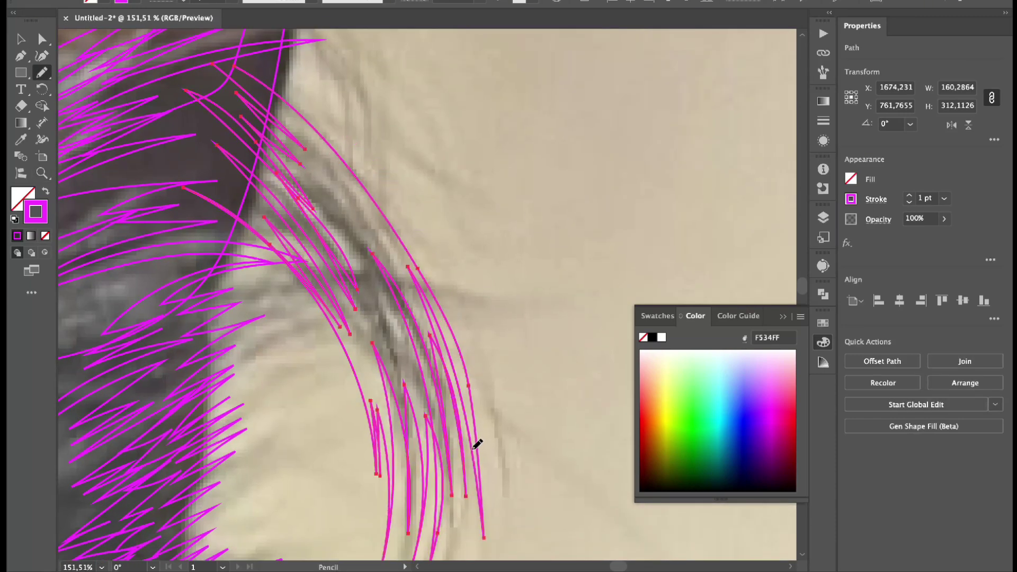
pyautogui.scroll(-2, 401, 219)
# Step: Trace the left ear's outline with short fur spikes on the tip and outer side and a rounded base, about 372 by 553 px
pyautogui.scroll(-3, 351, 170)
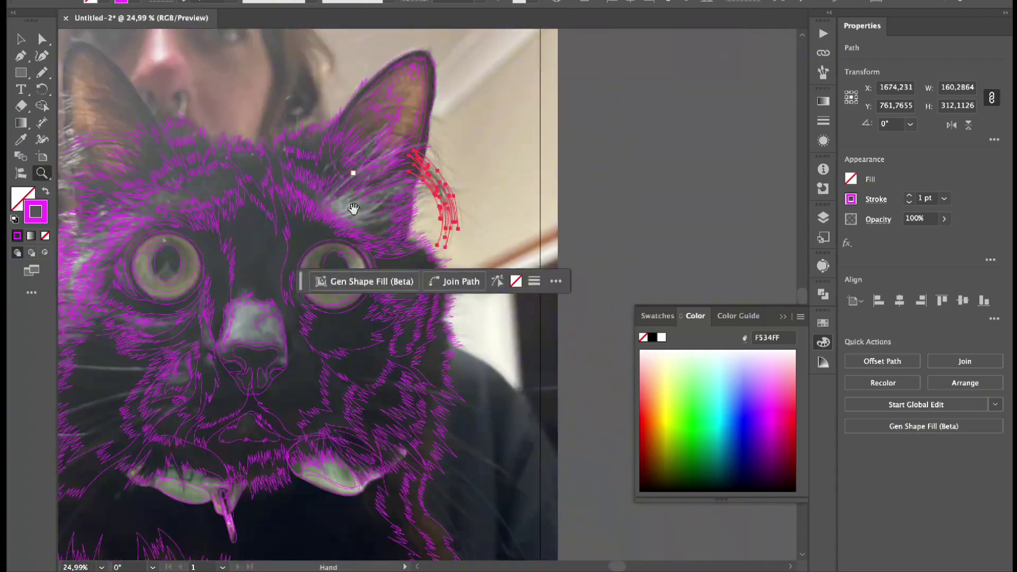
pyautogui.scroll(3, 325, 265)
pyautogui.scroll(1, 339, 273)
pyautogui.scroll(-1, 384, 303)
pyautogui.press('n')
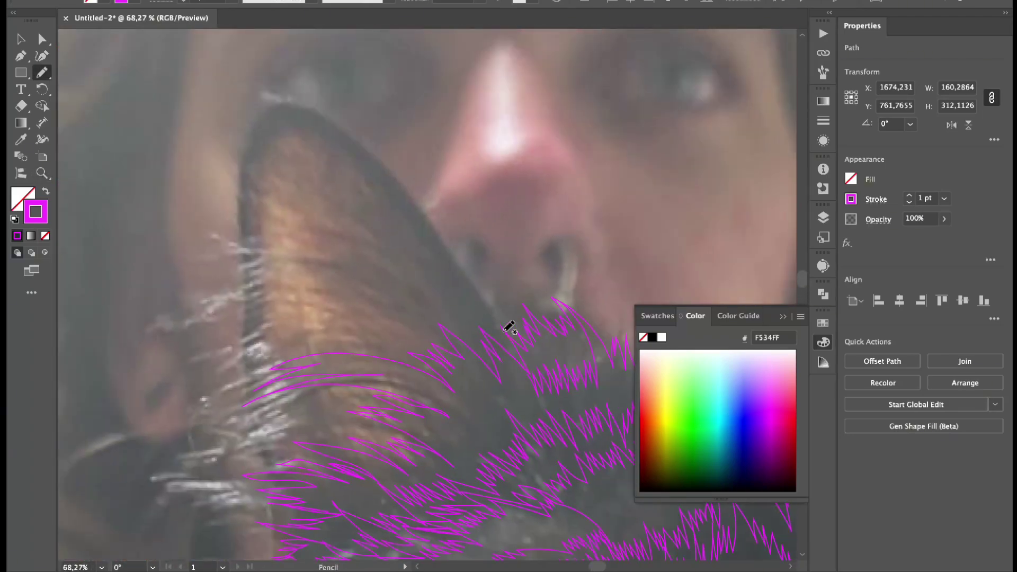
pyautogui.moveTo(510, 341)
pyautogui.mouseDown()
pyautogui.moveTo(388, 159)
pyautogui.moveTo(274, 90)
pyautogui.mouseUp()
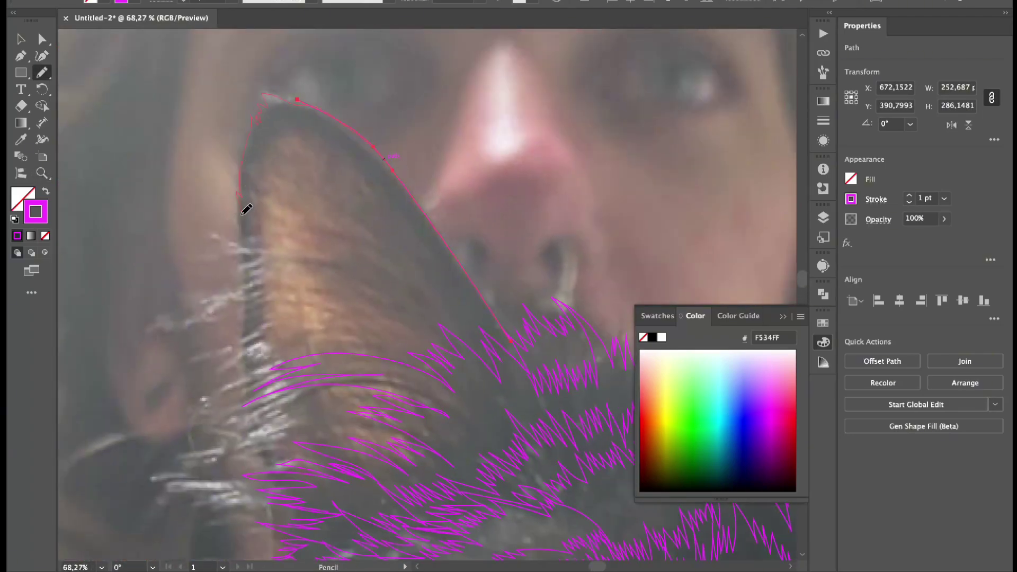
pyautogui.moveTo(256, 425); pyautogui.dragTo(508, 332)
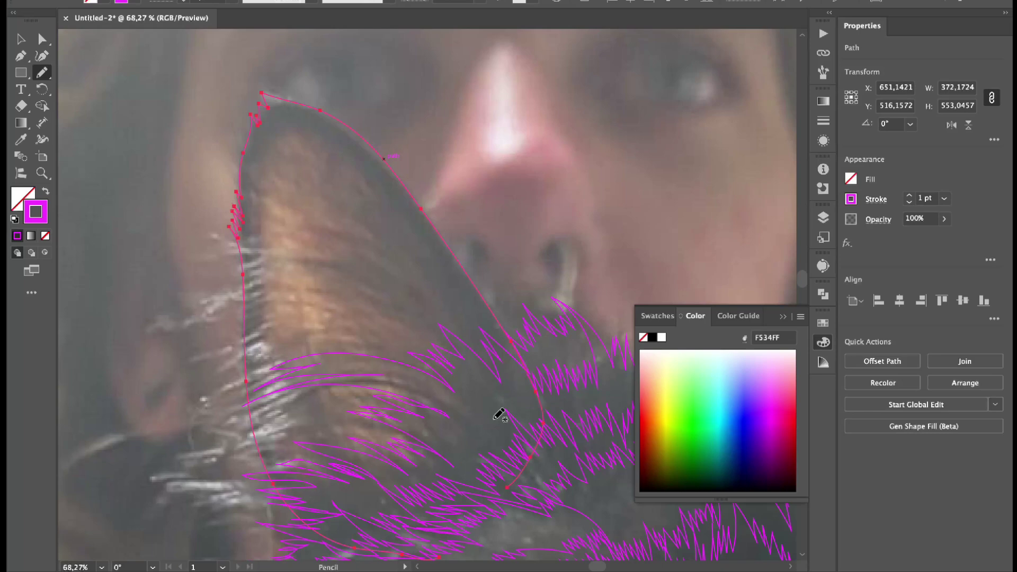
# Step: Trace the left ear's inner contour with fine zigzag hair strokes across its inner side, about 273 by 439 px
pyautogui.scroll(2, 355, 286)
pyautogui.press('super+shift+a')
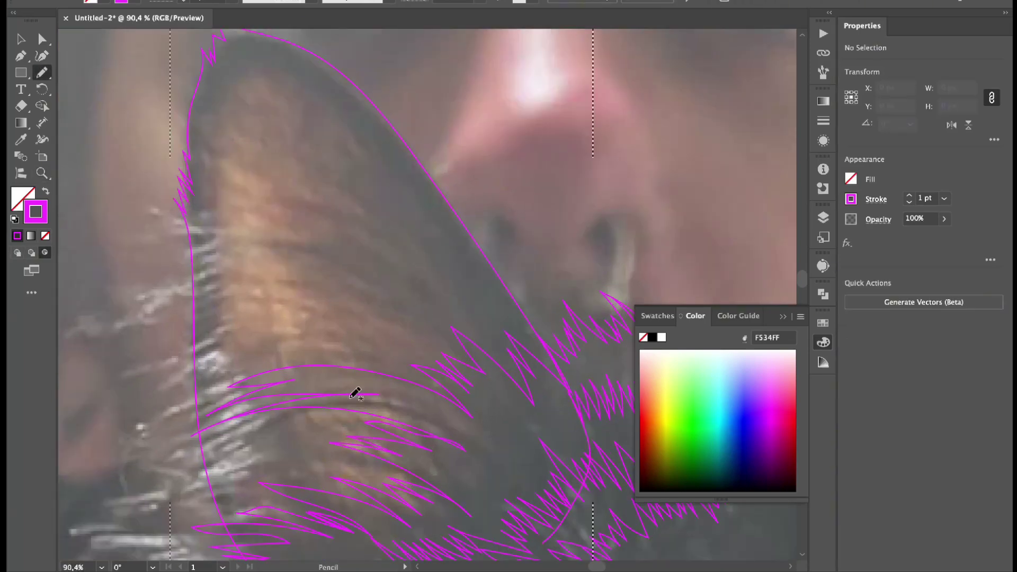
pyautogui.scroll(1, 360, 334)
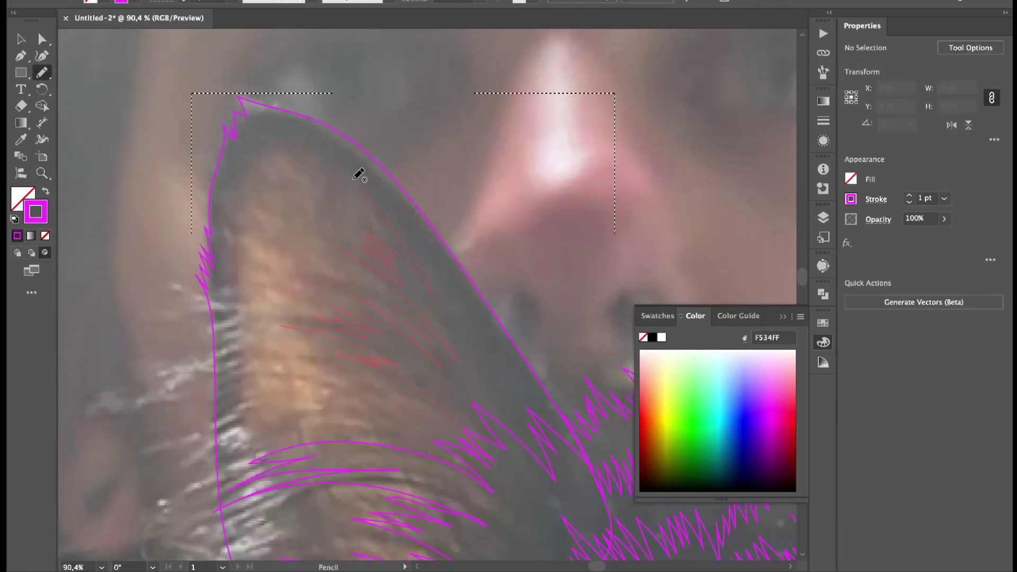
pyautogui.press('super+z')
pyautogui.scroll(-2, 242, 366)
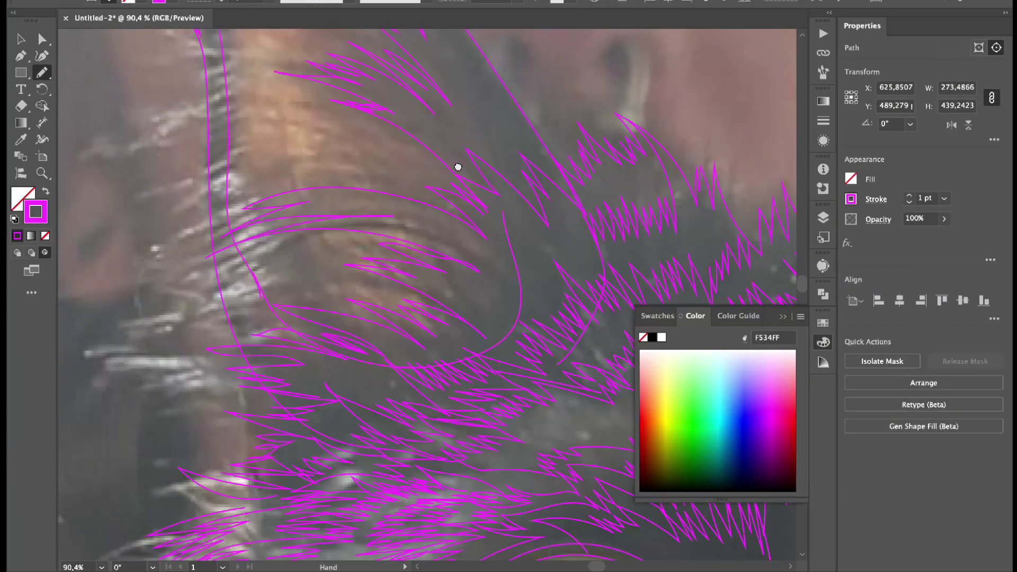
# Step: Trace the light orange area inside the left ear with zigzag hair edges, about 162 by 243 px
pyautogui.scroll(2, 336, 325)
pyautogui.moveTo(416, 333); pyautogui.dragTo(266, 417)
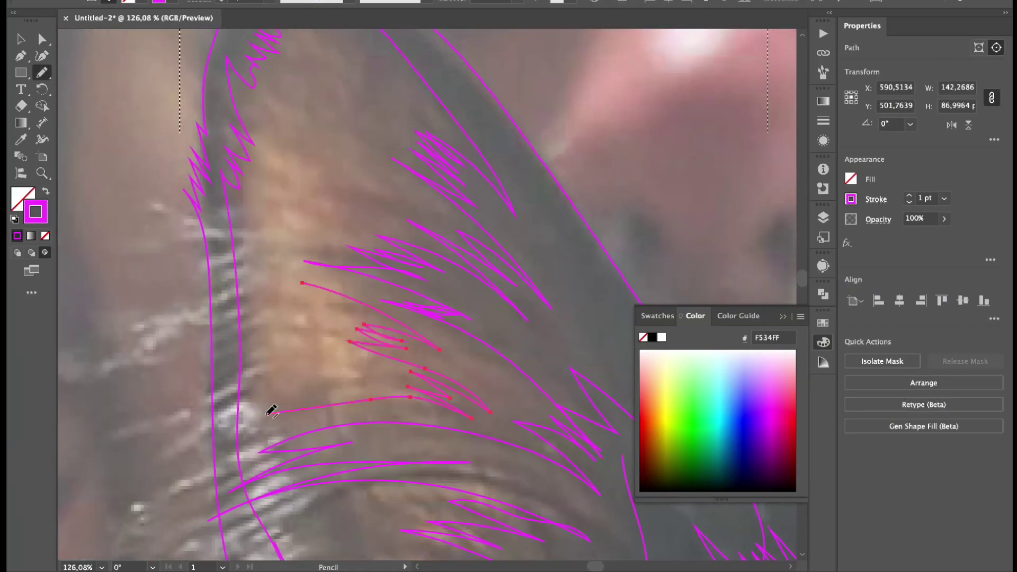
pyautogui.scroll(-3, 362, 268)
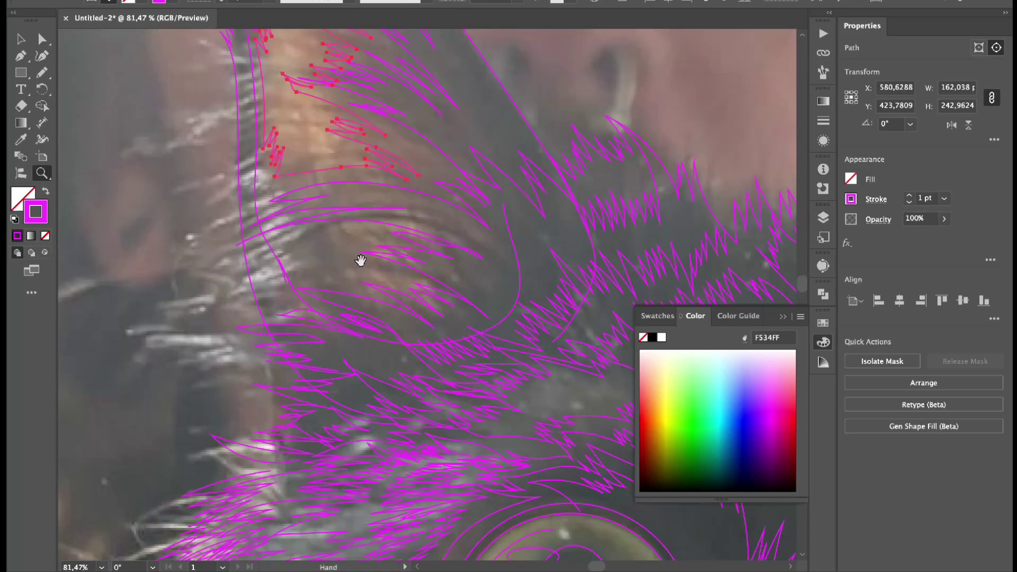
# Step: Draw the thin light hair strands extending outward from the left ear's base, about 298 by 46 px
pyautogui.moveTo(361, 260); pyautogui.dragTo(421, 299)
pyautogui.moveTo(433, 405); pyautogui.dragTo(501, 419)
pyautogui.scroll(-3, 424, 318)
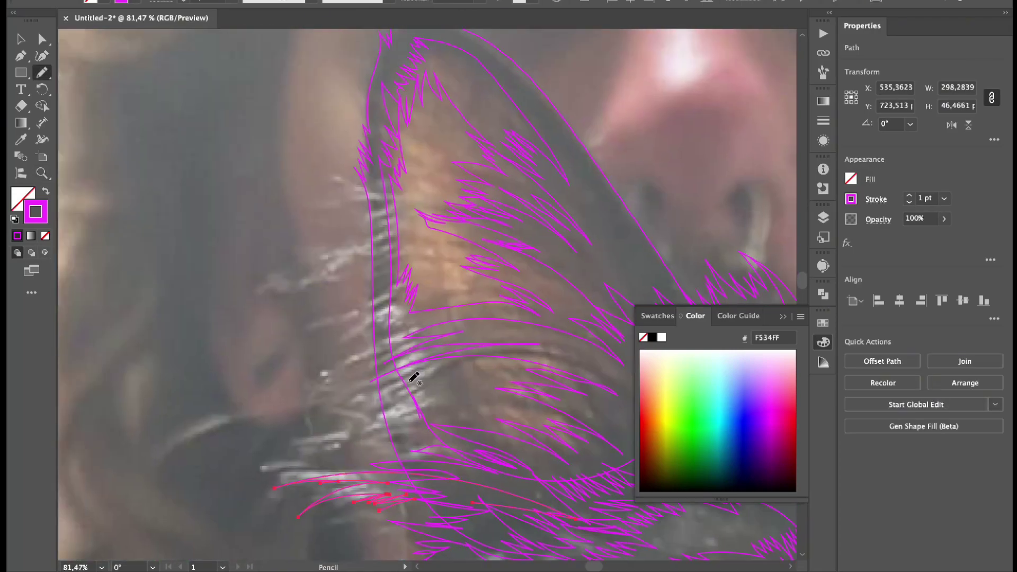
# Step: Draw the hair tuft crossing the left ear's outer edge, about 321 by 109 px, plus a smaller one about 106 by 66 px
pyautogui.moveTo(546, 247)
pyautogui.mouseDown()
pyautogui.moveTo(333, 245)
pyautogui.moveTo(325, 198)
pyautogui.mouseUp()
pyautogui.scroll(4, 438, 303)
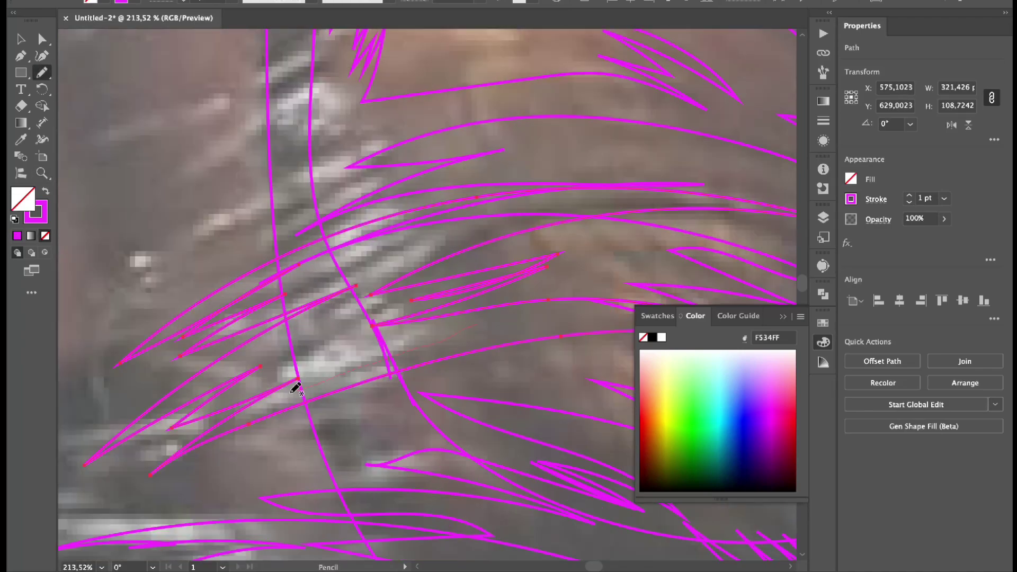
pyautogui.moveTo(296, 389)
pyautogui.mouseDown()
pyautogui.moveTo(272, 369)
pyautogui.moveTo(484, 243)
pyautogui.moveTo(334, 329)
pyautogui.moveTo(531, 229)
pyautogui.mouseUp()
pyautogui.scroll(-10, 432, 311)
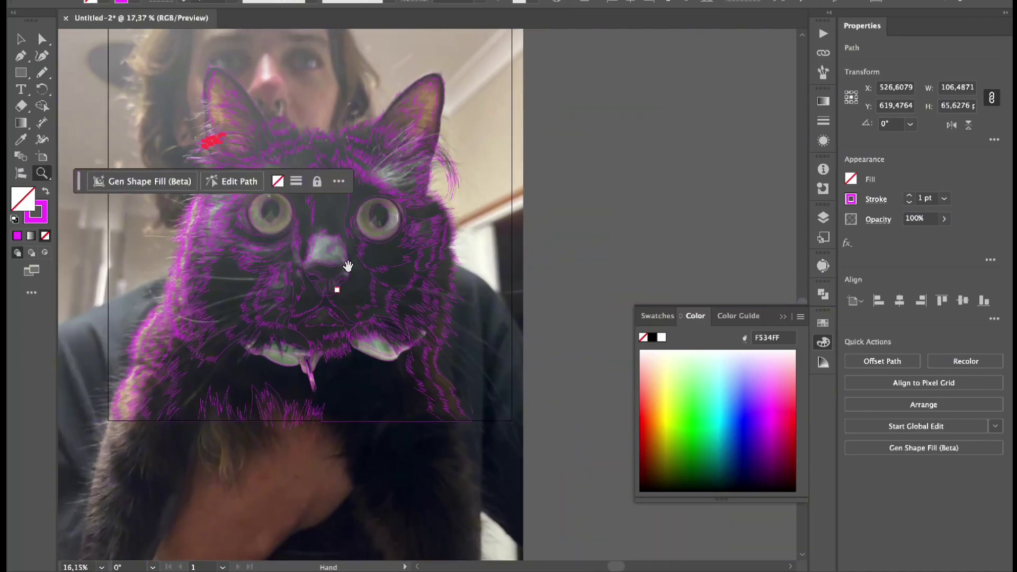
# Step: Save the document as Squid.ai in the Documents folder
pyautogui.press('super+s')
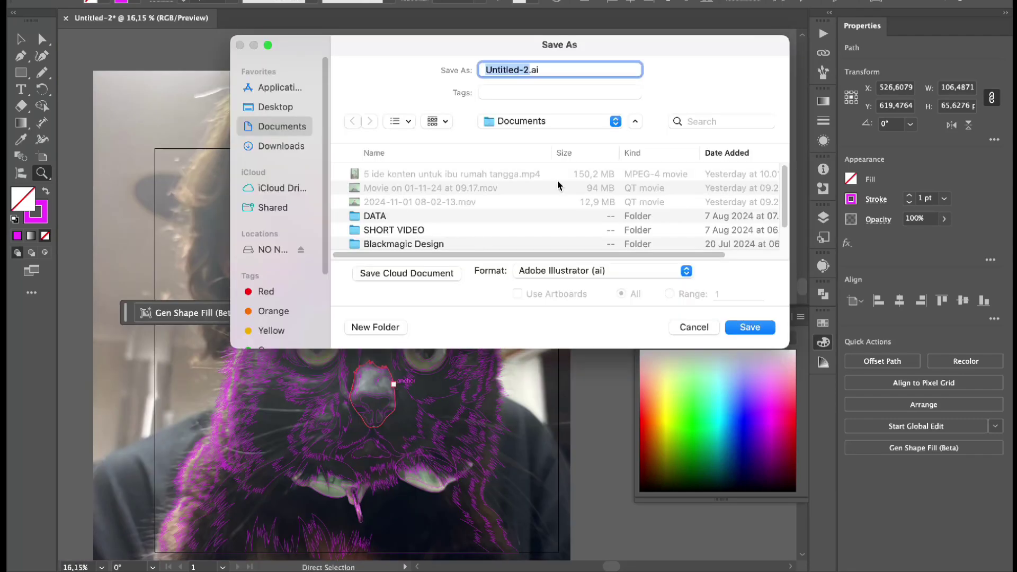
pyautogui.write('Squid')
pyautogui.press('Return')
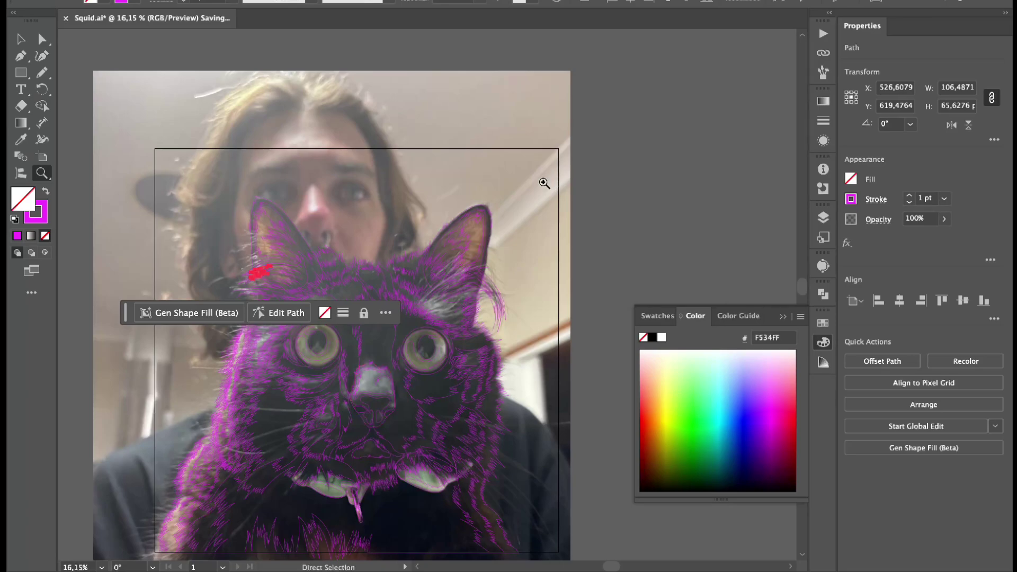
# Step: Fill the right eye's pupil with the dark grey 323838 sampled from the photo
pyautogui.scroll(5, 403, 403)
pyautogui.scroll(3, 711, 120)
pyautogui.click(495, 186)
pyautogui.press('i')
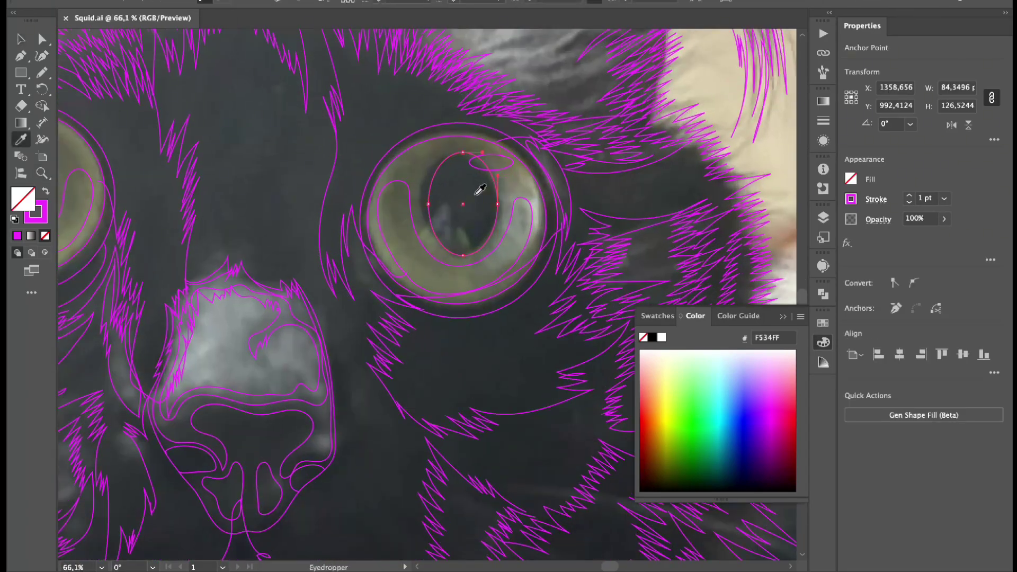
pyautogui.click(480, 191)
# Step: Fill the right eye's iris with the olive colour 70725A sampled from the photo
pyautogui.press('v')
pyautogui.click(534, 199)
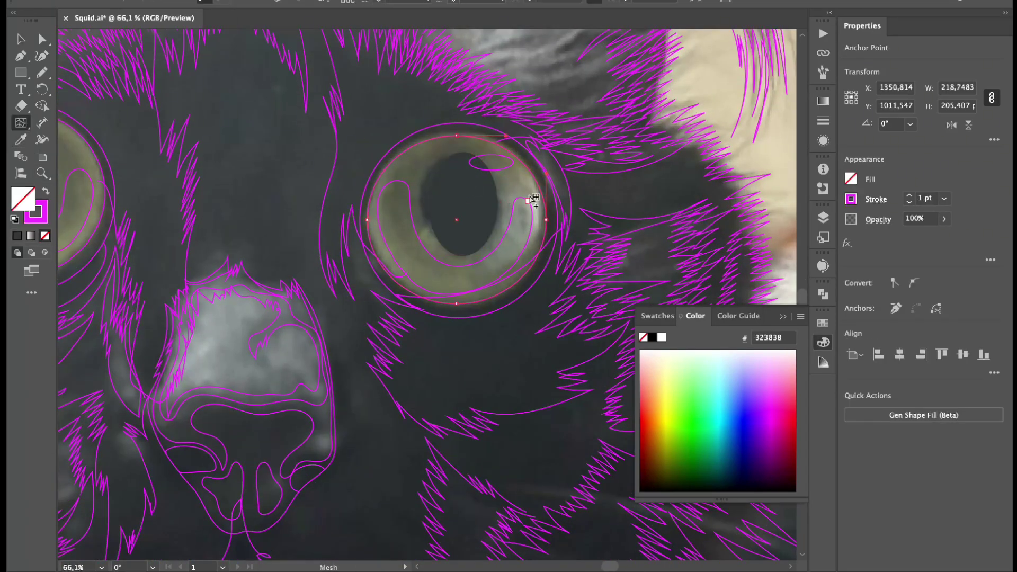
pyautogui.press('i')
pyautogui.click(527, 177)
pyautogui.scroll(2, 210, 193)
pyautogui.scroll(-2, 211, 194)
# Step: Fill the curved reflection shape in the right eye's iris with the lighter olive 8C8E6E
pyautogui.press('v')
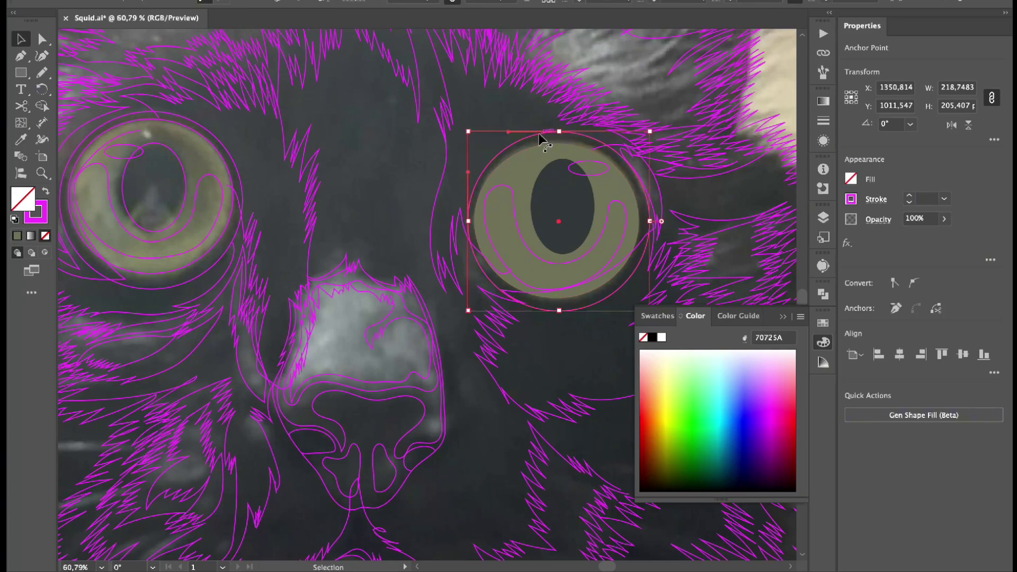
pyautogui.click(618, 207)
pyautogui.press('i')
pyautogui.doubleClick(23, 199)
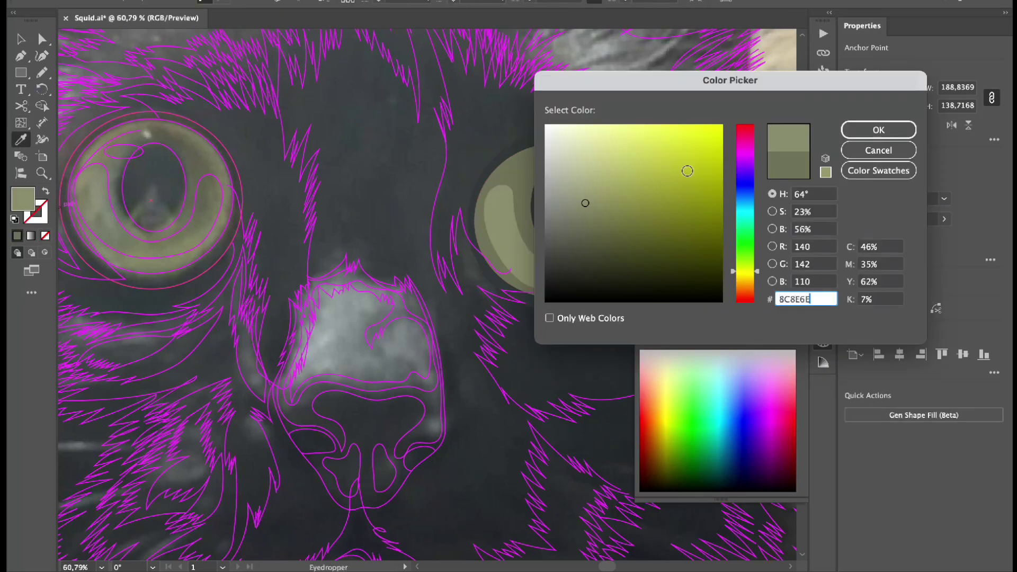
pyautogui.click(876, 129)
# Step: Fill the left eye's reflection, iris and pupil with the matching colours sampled from the right eye
pyautogui.press('v')
pyautogui.click(224, 202)
pyautogui.press('i')
pyautogui.click(515, 163)
pyautogui.press('v')
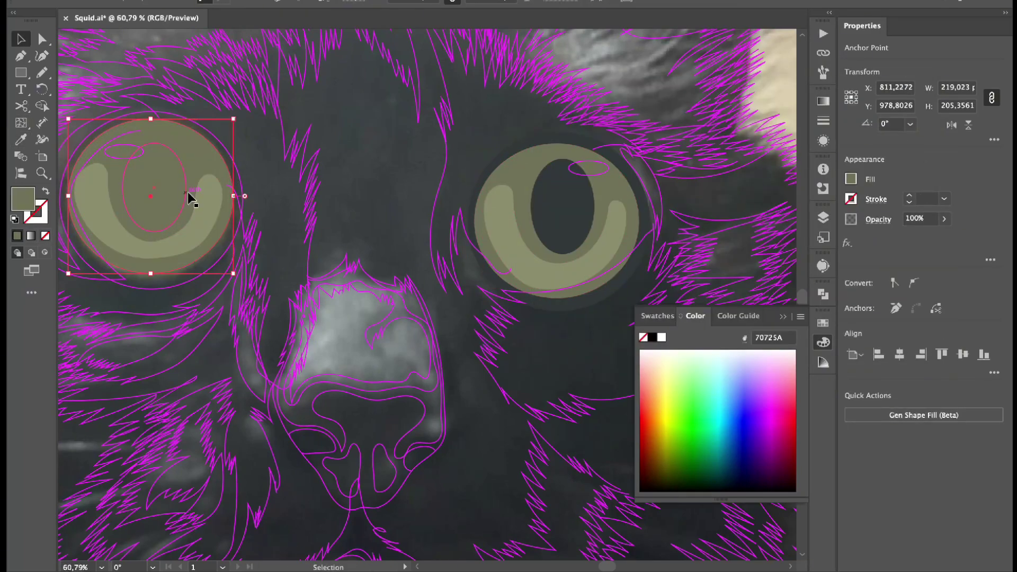
pyautogui.press('i')
pyautogui.click(546, 220)
pyautogui.press('v')
# Step: Fill the small oval highlight in the right eye with ADADAD and apply the same fill to the left eye's highlight
pyautogui.click(591, 171)
pyautogui.press('i')
pyautogui.click(592, 194)
pyautogui.doubleClick(23, 199)
pyautogui.write('ADADAD')
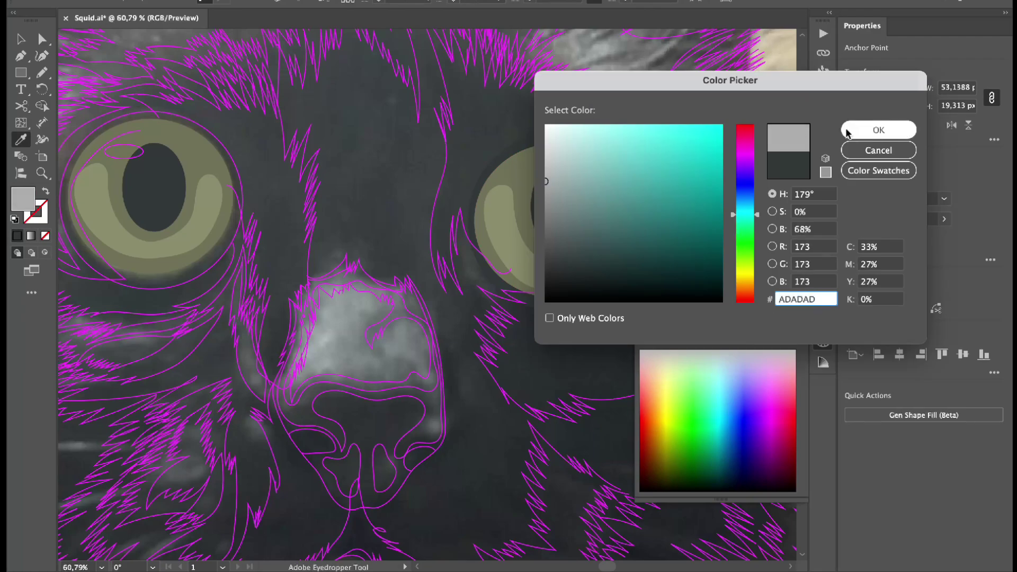
pyautogui.click(879, 129)
pyautogui.press('i')
pyautogui.keyDown('alt'); pyautogui.click(129, 151); pyautogui.keyUp('alt')
pyautogui.press('v')
pyautogui.press('v')
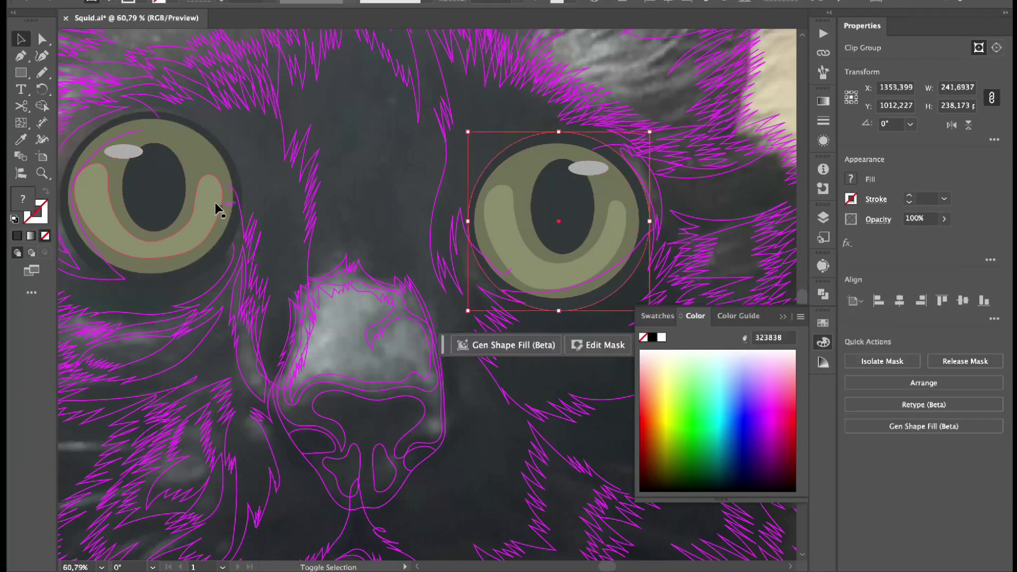
pyautogui.keyDown('shift'); pyautogui.click(218, 206); pyautogui.keyUp('shift')
pyautogui.keyDown('alt'); pyautogui.scroll(-5, 114, 221); pyautogui.keyUp('alt')
pyautogui.keyDown('alt'); pyautogui.scroll(5, 256, 262); pyautogui.keyUp('alt')
# Step: Fill the nose's outer outline shape with the dark grey 343838 sampled from the photo
pyautogui.click(256, 262)
pyautogui.click(398, 166)
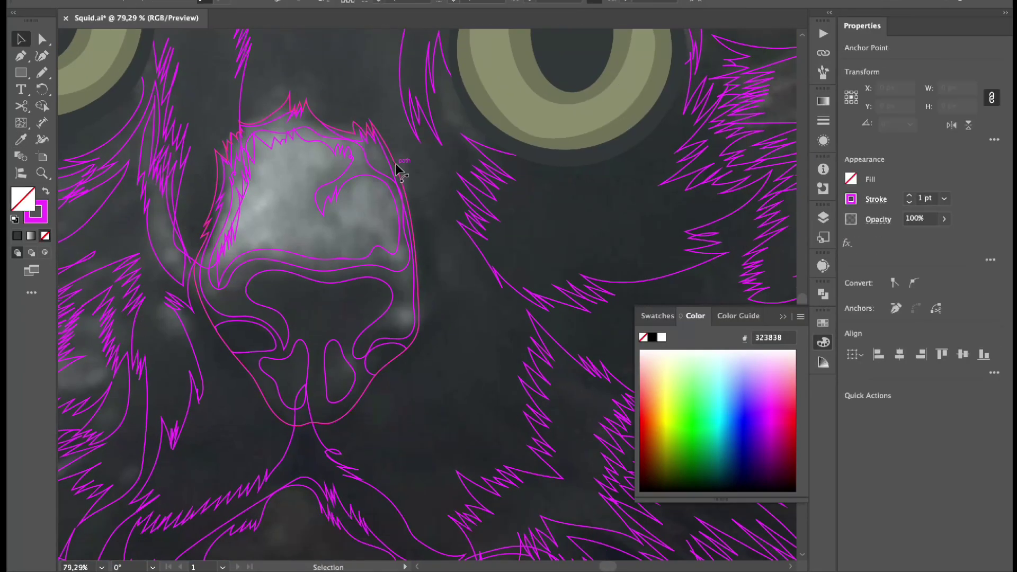
pyautogui.press('i')
pyautogui.keyDown('alt'); pyautogui.scroll(2, 318, 328); pyautogui.keyUp('alt')
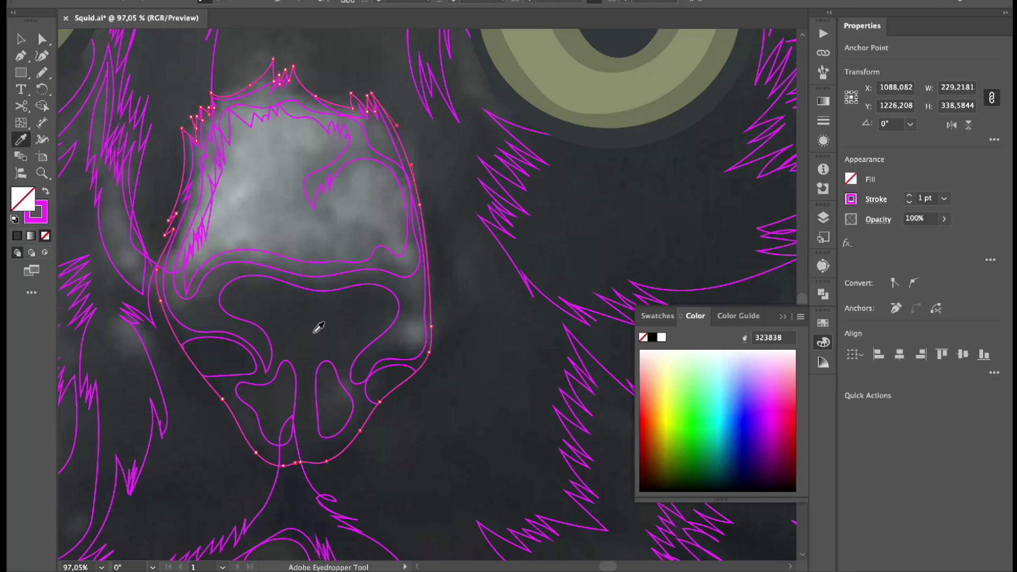
pyautogui.click(318, 328)
pyautogui.scroll(1, 282, 391)
# Step: Fill the shapes around the nose tip and below the nostrils with the grey 444747
pyautogui.press('v')
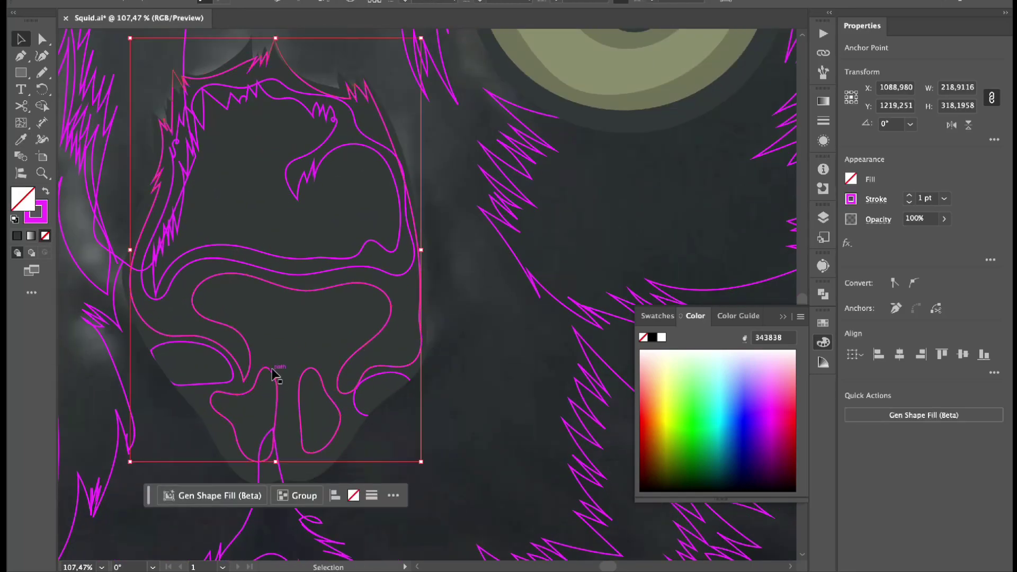
pyautogui.doubleClick(21, 204)
pyautogui.click(879, 129)
# Step: Fill the nose bridge's larger inner fur shape with the grey 585959
pyautogui.press('v')
pyautogui.click(403, 276)
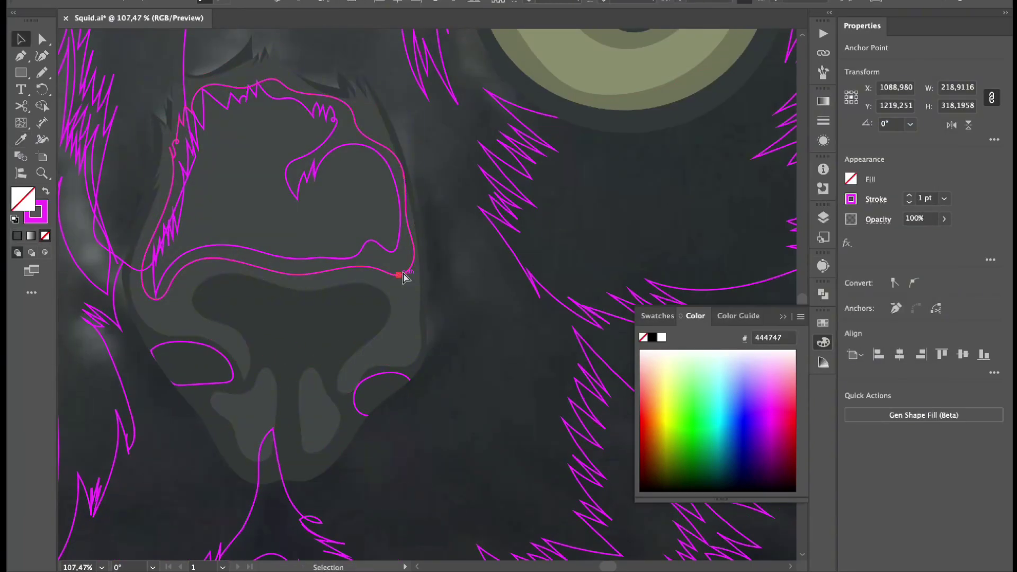
pyautogui.doubleClick(38, 206)
pyautogui.click(548, 236)
pyautogui.click(879, 130)
# Step: Fill the innermost highlight shape on the nose bridge with a lighter grey than the shape around it
pyautogui.press('v')
pyautogui.click(404, 255)
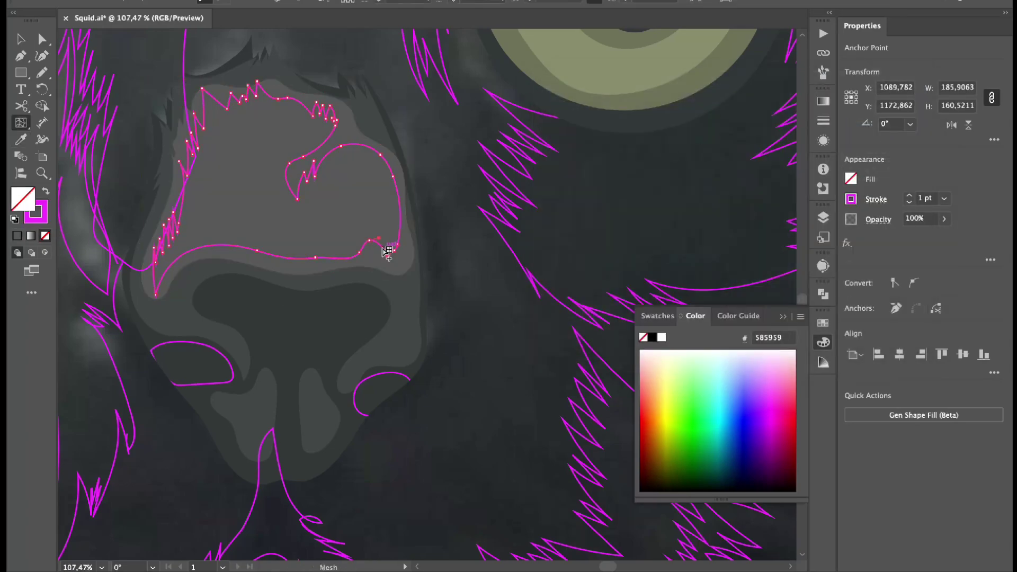
pyautogui.doubleClick(22, 200)
pyautogui.click(549, 226)
pyautogui.click(879, 129)
# Step: Fill both nostril shapes with the near-black 151616
pyautogui.press('v')
pyautogui.click(397, 379)
pyautogui.keyDown('shift'); pyautogui.click(193, 341); pyautogui.keyUp('shift')
pyautogui.press('i')
pyautogui.click(255, 325)
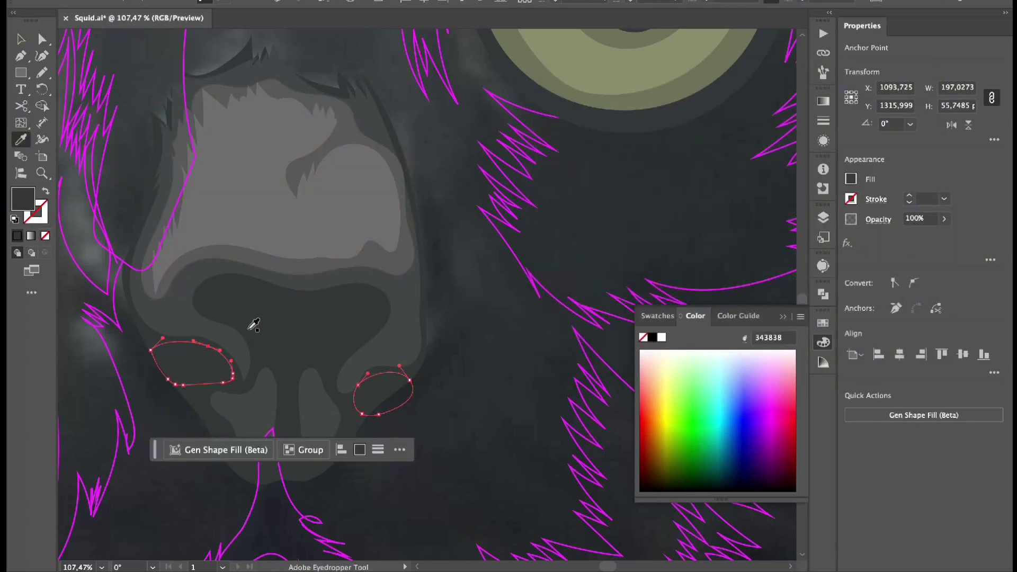
pyautogui.doubleClick(23, 201)
pyautogui.click(551, 308)
pyautogui.click(879, 129)
# Step: Fill the cat's whole head outline with the dark grey 262828
pyautogui.hotkey('ctrl', '0')
pyautogui.press('v')
pyautogui.click(359, 319)
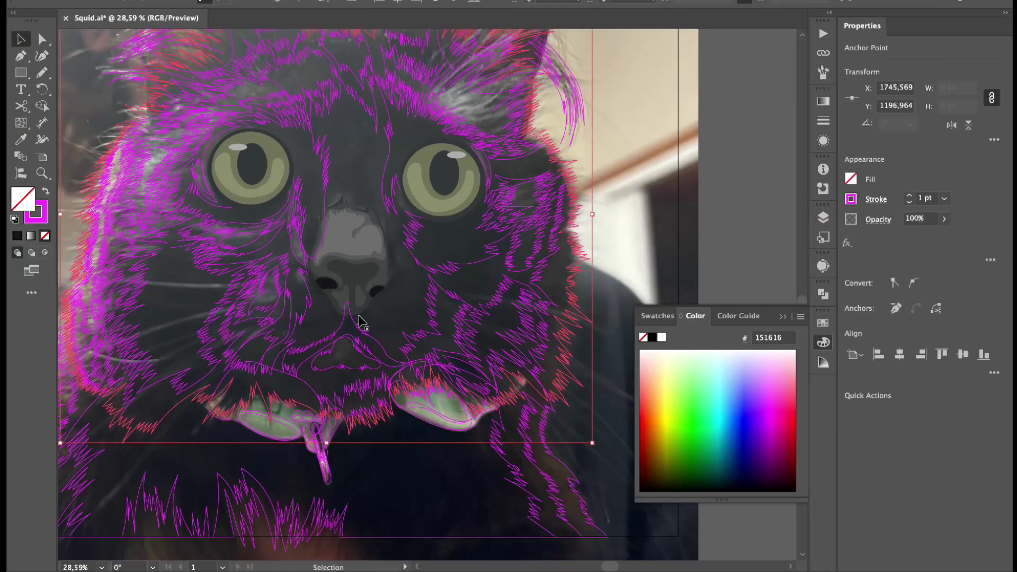
pyautogui.scroll(5, 371, 305)
pyautogui.press('i')
pyautogui.click(382, 291)
pyautogui.doubleClick(23, 200)
pyautogui.click(879, 130)
pyautogui.hotkey('ctrl', '0')
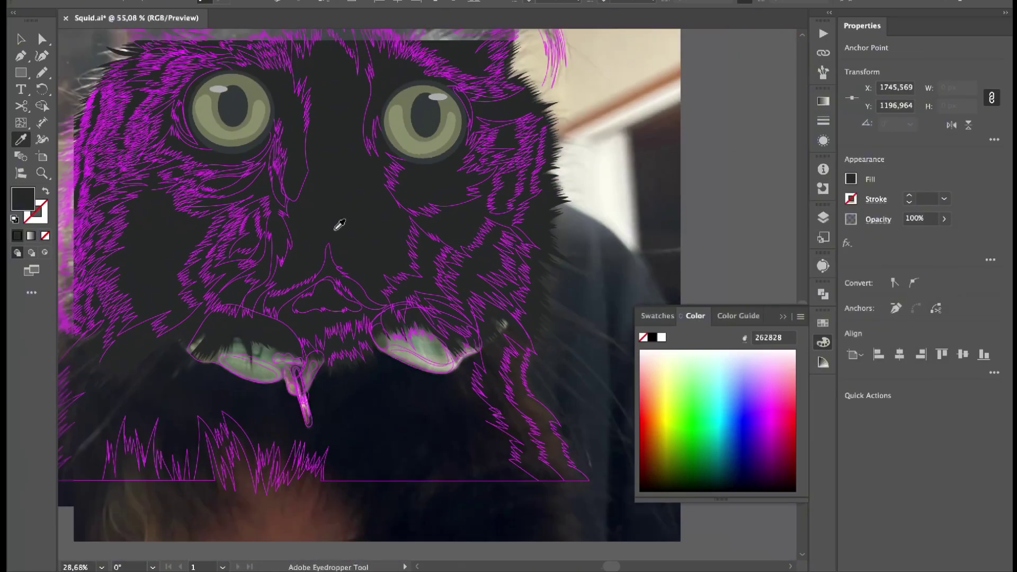
# Step: Fill the dark fur patches on both cheeks and the mouth line with the near-black 151616 sampled from the nostrils
pyautogui.scroll(-2, 340, 225)
pyautogui.press('v')
pyautogui.click(465, 214)
pyautogui.scroll(3, 340, 245)
pyautogui.click(390, 240)
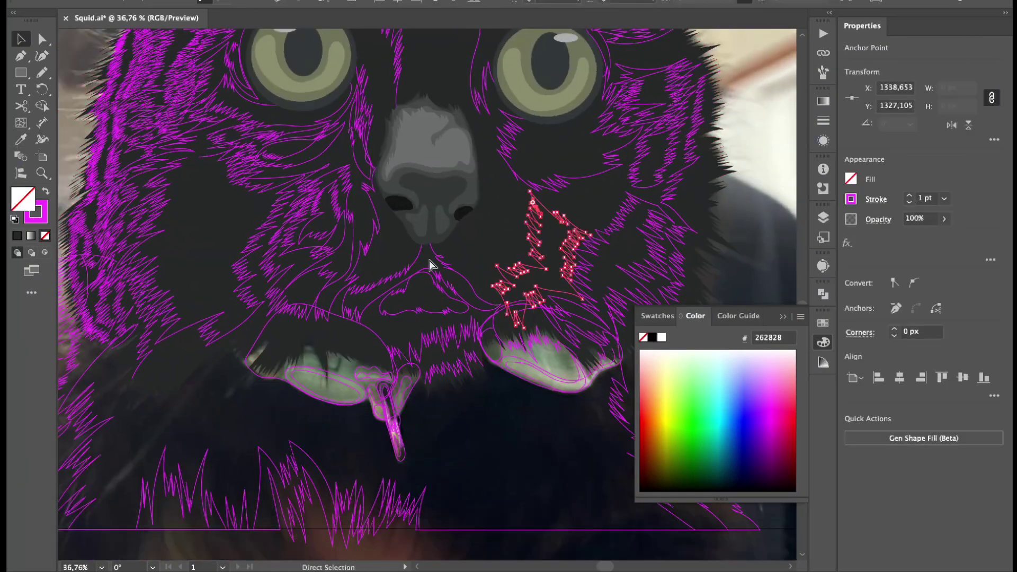
pyautogui.keyDown('shift'); pyautogui.click(330, 269); pyautogui.keyUp('shift')
pyautogui.keyDown('shift'); pyautogui.click(185, 249); pyautogui.keyUp('shift')
pyautogui.press('i')
pyautogui.click(348, 203)
pyautogui.press('v')
pyautogui.click(772, 137)
# Step: Fill the dark fur patches around the eyes and beside the nose bridge with the same 151616
pyautogui.scroll(-2, 420, 245)
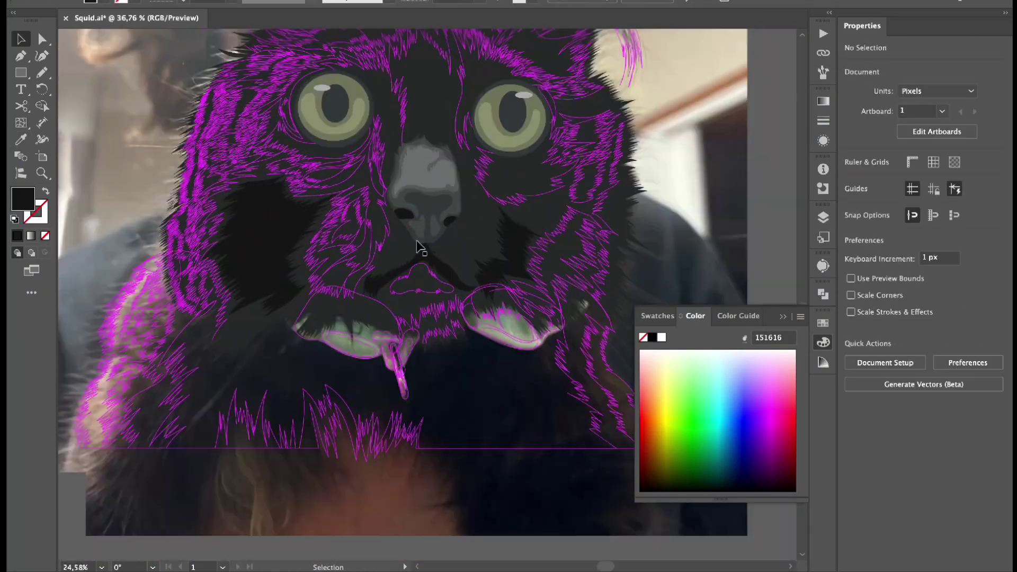
pyautogui.scroll(3, 420, 245)
pyautogui.keyDown('shift'); pyautogui.click(323, 137); pyautogui.keyUp('shift')
pyautogui.hotkey('ctrl', 'shift', 'a')
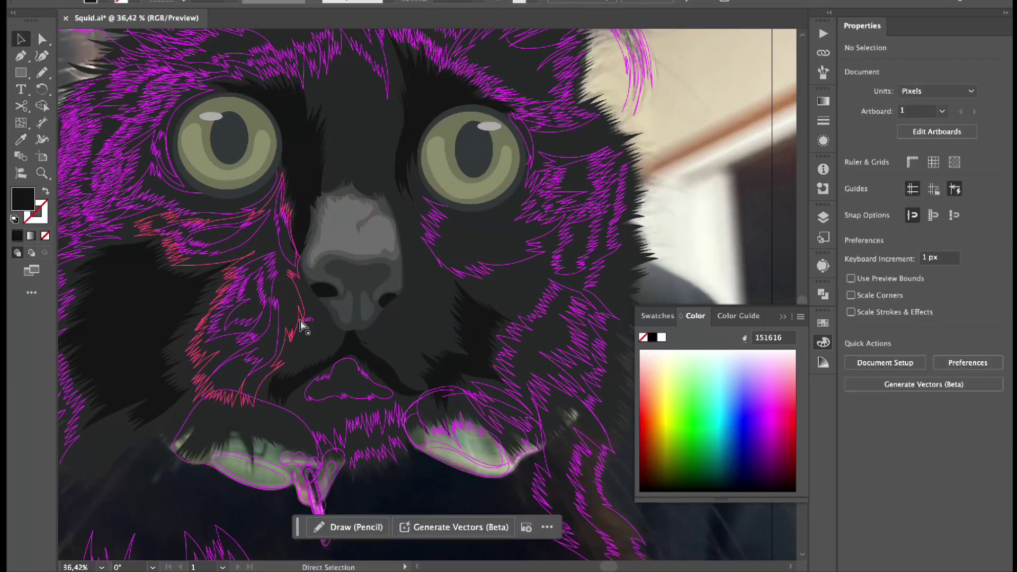
pyautogui.keyDown('shift'); pyautogui.click(182, 209); pyautogui.keyUp('shift')
pyautogui.keyDown('shift'); pyautogui.click(371, 210); pyautogui.keyUp('shift')
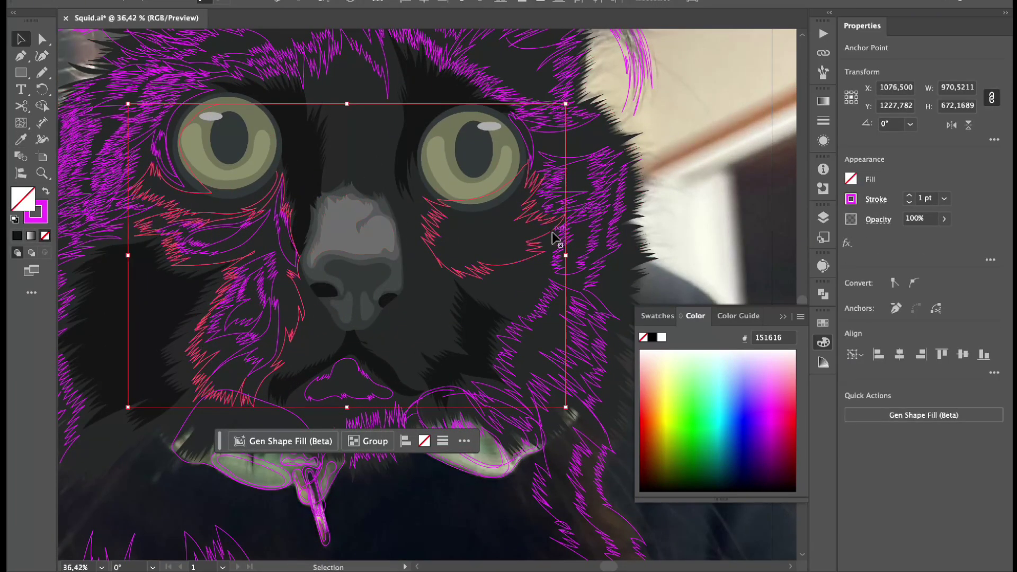
pyautogui.hotkey('ctrl', 'shift', 'a')
# Step: Fill the left cheek's fur shape with 343535 and apply the same fill to the right cheek, chin and mouth shapes
pyautogui.scroll(2, 555, 239)
pyautogui.scroll(-3, 477, 265)
pyautogui.scroll(-2, 477, 318)
pyautogui.scroll(2, 378, 286)
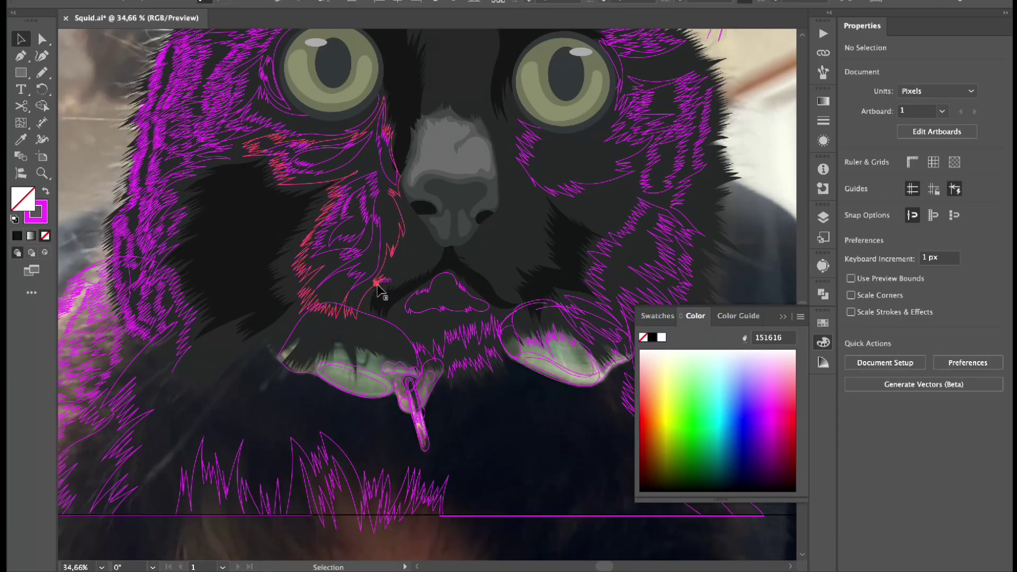
pyautogui.scroll(-2, 377, 286)
pyautogui.click(378, 287)
pyautogui.doubleClick(22, 199)
pyautogui.click(877, 130)
pyautogui.press('i')
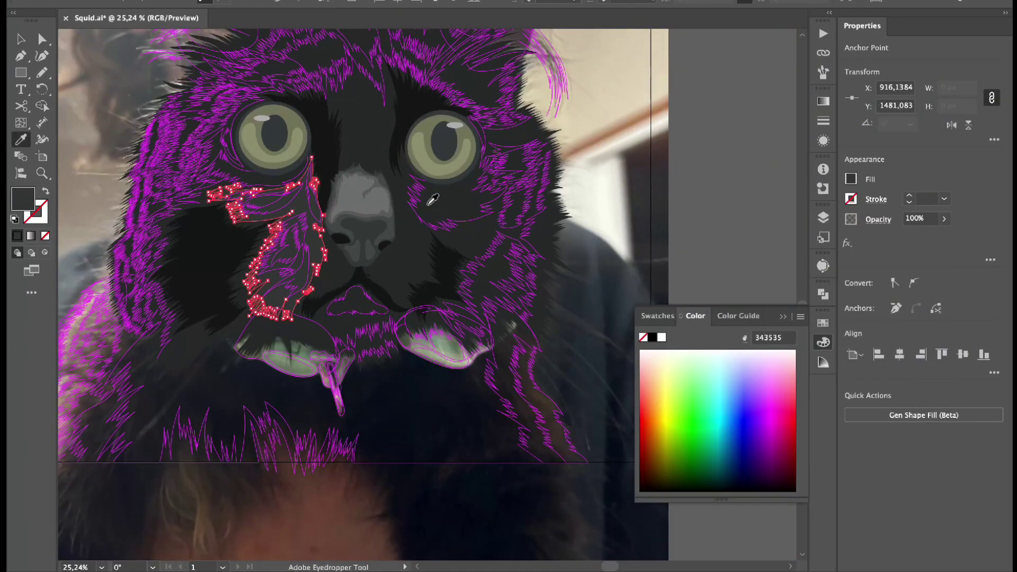
pyautogui.scroll(2, 435, 297)
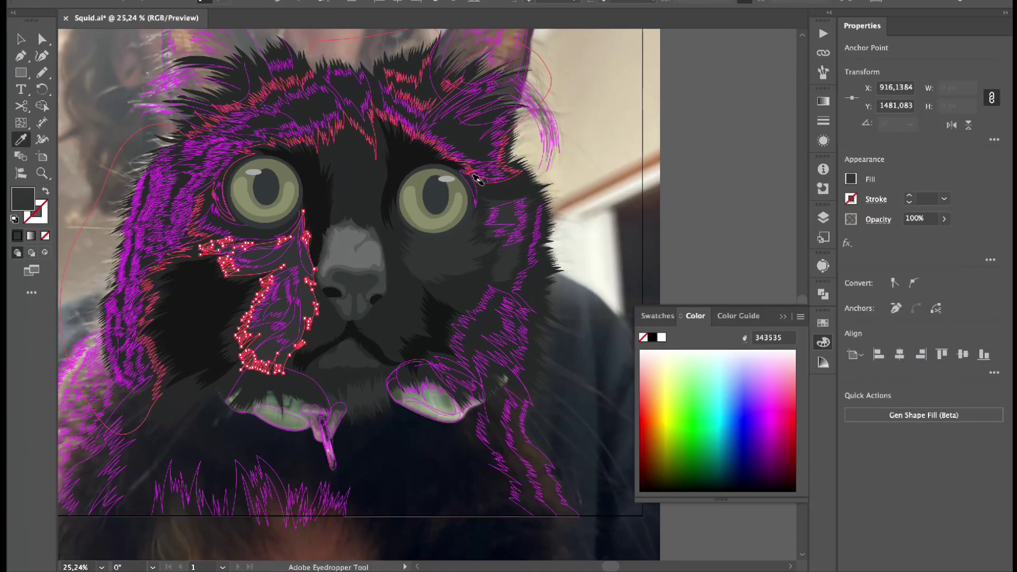
pyautogui.scroll(3, 159, 244)
# Step: Fill the fur band running from the forehead down the left side of the face, and the forehead and right brow shapes, with 474747
pyautogui.press('v')
pyautogui.click(171, 284)
pyautogui.click(229, 227)
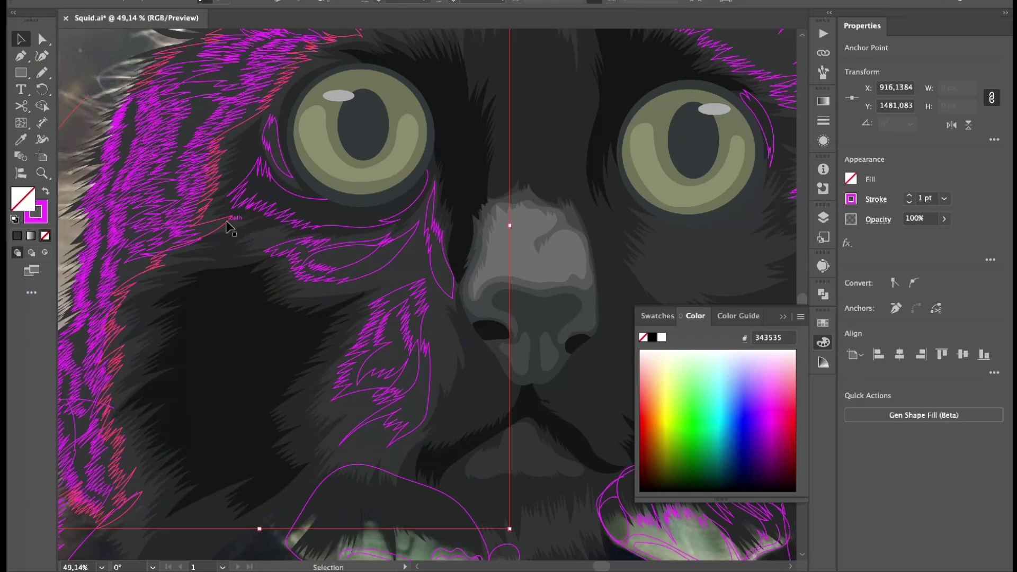
pyautogui.scroll(5, 440, 138)
pyautogui.hscroll(4, 440, 138)
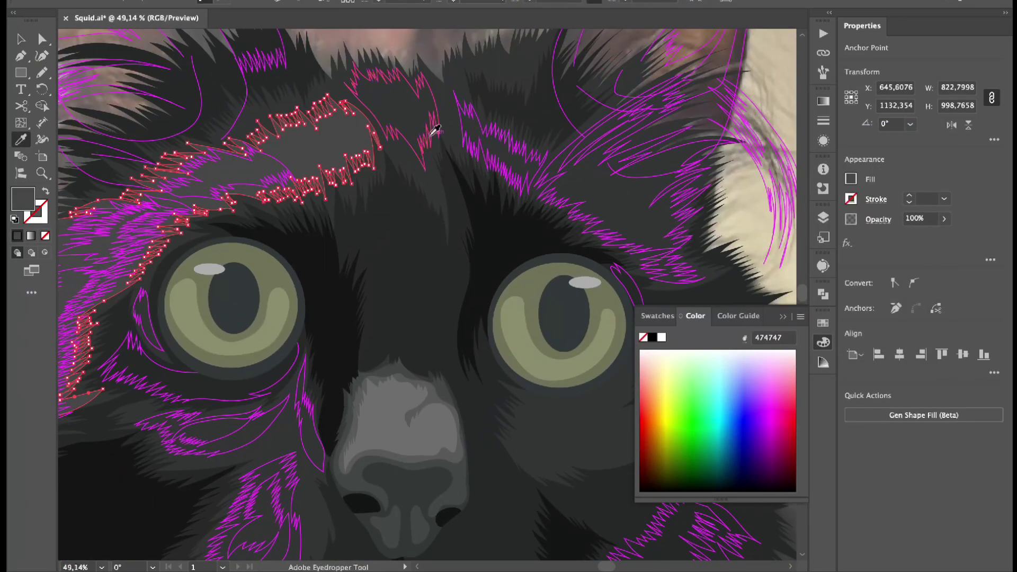
pyautogui.click(563, 200)
pyautogui.scroll(-3, 563, 200)
pyautogui.scroll(3, 456, 113)
# Step: Fill the lighter fur shapes above and beside the left eye with the grey 535454
pyautogui.press('v')
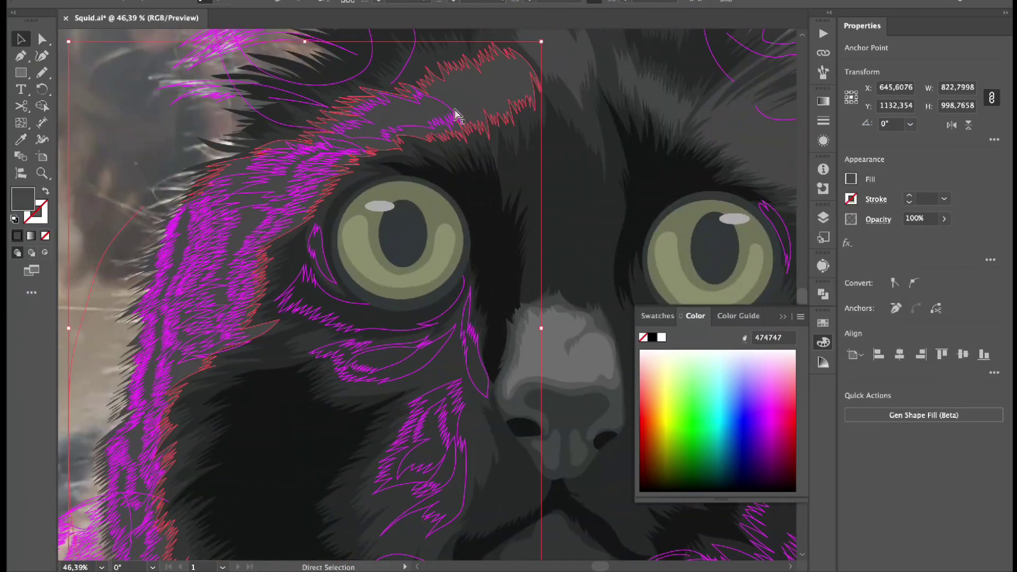
pyautogui.click(498, 94)
pyautogui.click(855, 130)
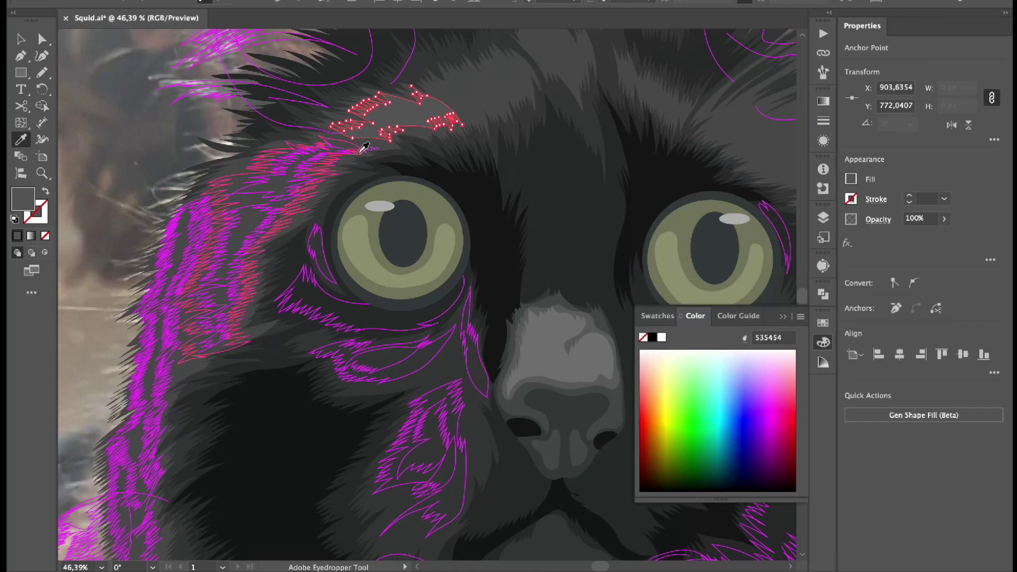
pyautogui.scroll(-3, 217, 302)
pyautogui.hscroll(-3, 218, 302)
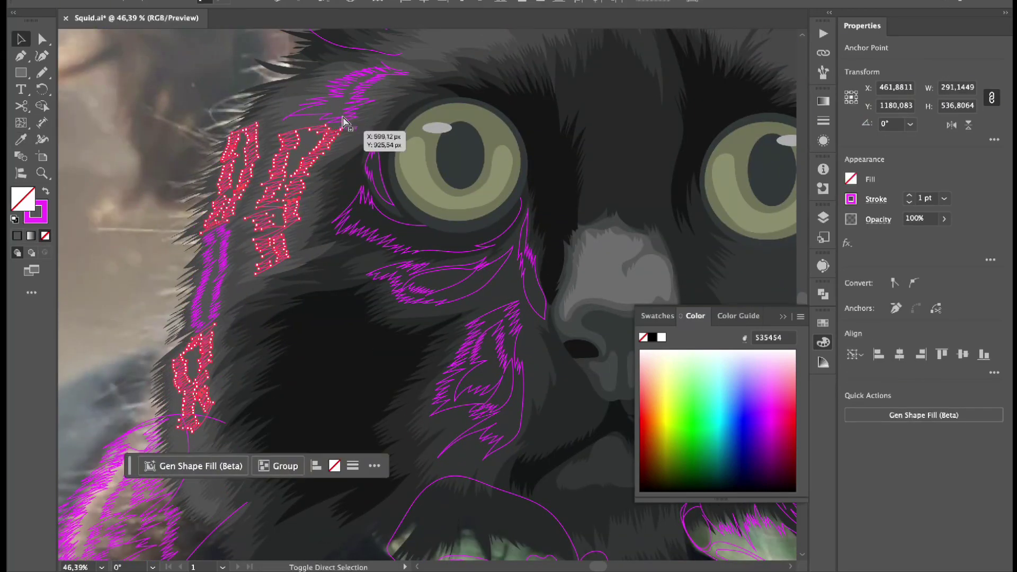
# Step: Fill the selected fur streaks along the left side of the face with the grey 666666
pyautogui.scroll(5, 343, 122)
pyautogui.press('i')
pyautogui.click(129, 284)
pyautogui.doubleClick(32, 199)
pyautogui.press('Return')
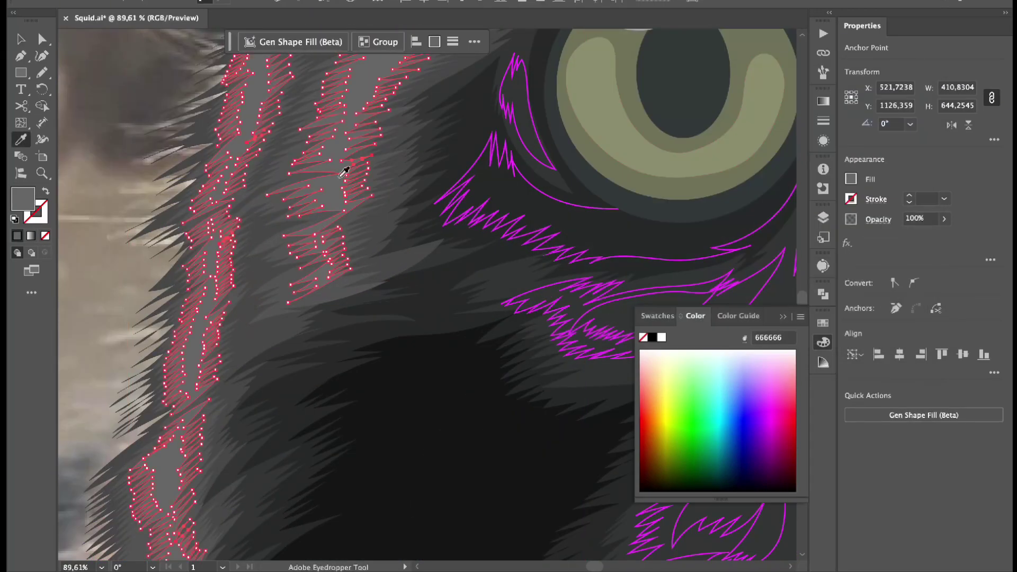
# Step: Fill the fur shapes below the left eye and on the left cheek with 474747 sampled from the artwork
pyautogui.scroll(-8, 344, 171)
pyautogui.scroll(5, 426, 170)
pyautogui.keyDown('ctrl'); pyautogui.click(336, 336); pyautogui.keyUp('ctrl')
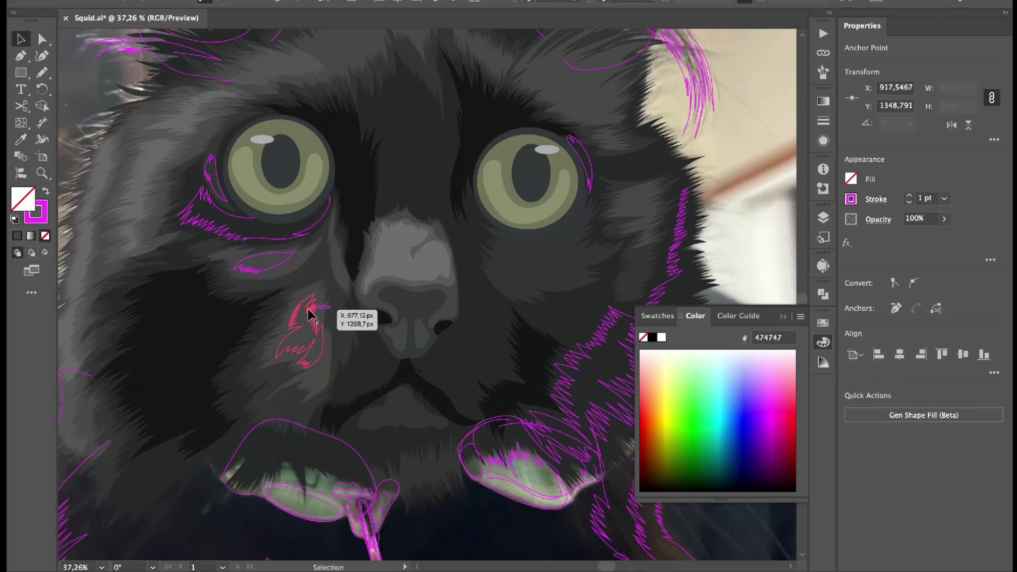
# Step: Fill the small inner fur tufts on the left cheek and below the left eye with 565656
pyautogui.click(276, 261)
pyautogui.doubleClick(22, 199)
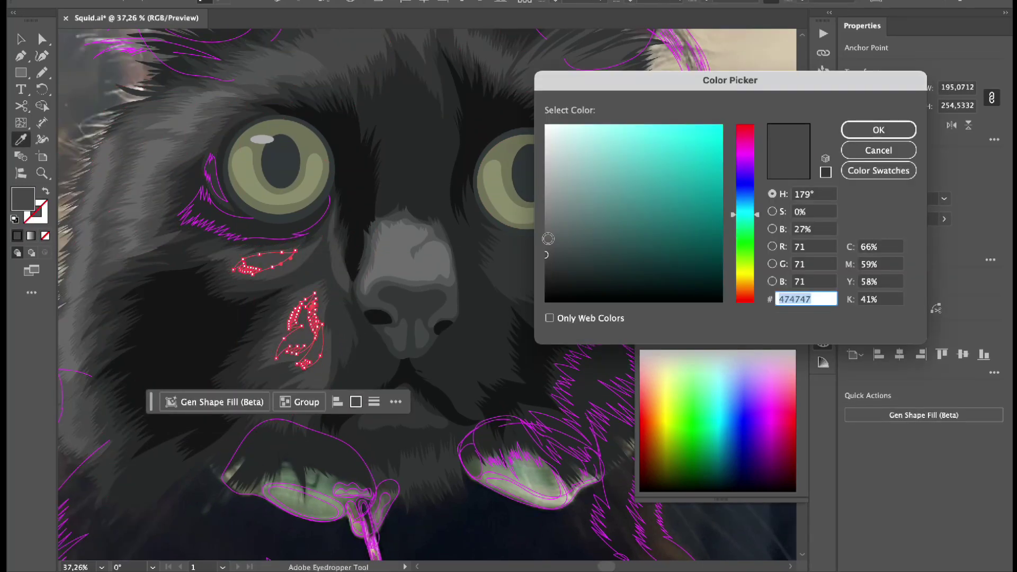
pyautogui.press('Return')
pyautogui.scroll(-2, 710, 125)
# Step: Show the layers list and fill the jagged fur shape on the lower right cheek with dark grey sampled from the artwork
pyautogui.press('v')
pyautogui.click(624, 170)
pyautogui.scroll(3, 624, 170)
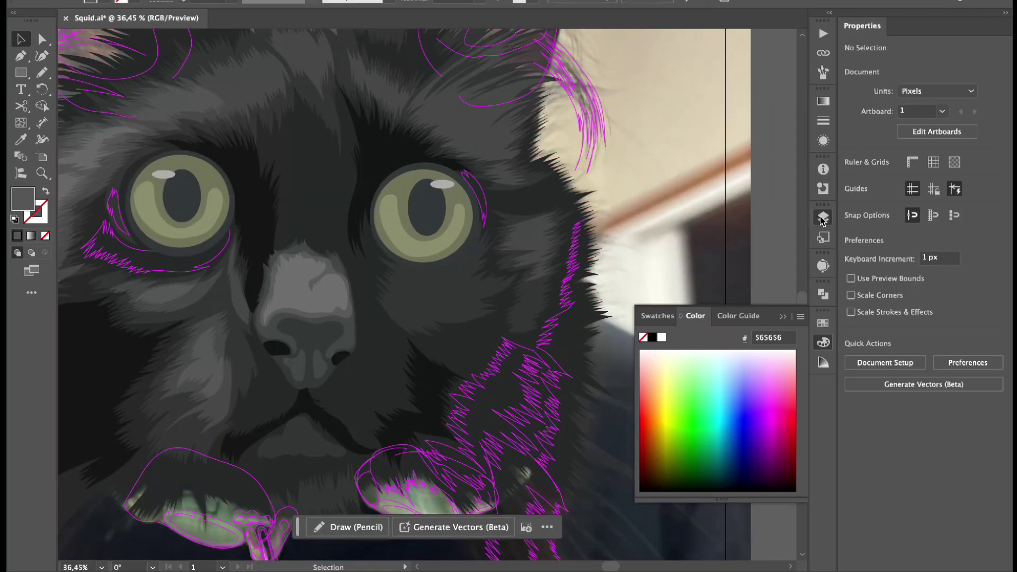
pyautogui.press('F7')
pyautogui.hotkey('ctrl', 'a')
pyautogui.click(450, 328)
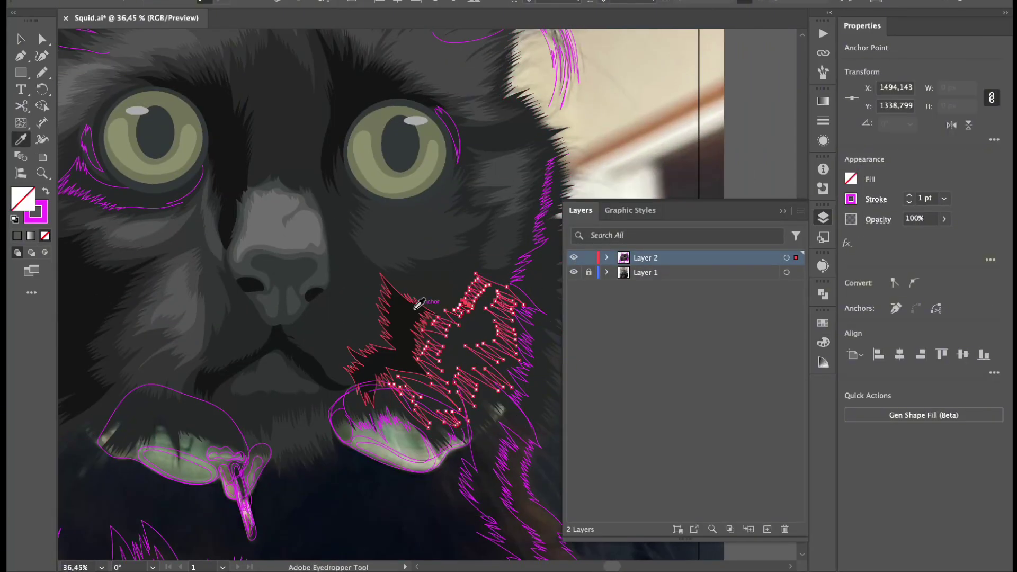
pyautogui.click(392, 339)
pyautogui.scroll(-3, 423, 292)
pyautogui.scroll(2, 516, 200)
pyautogui.click(516, 199)
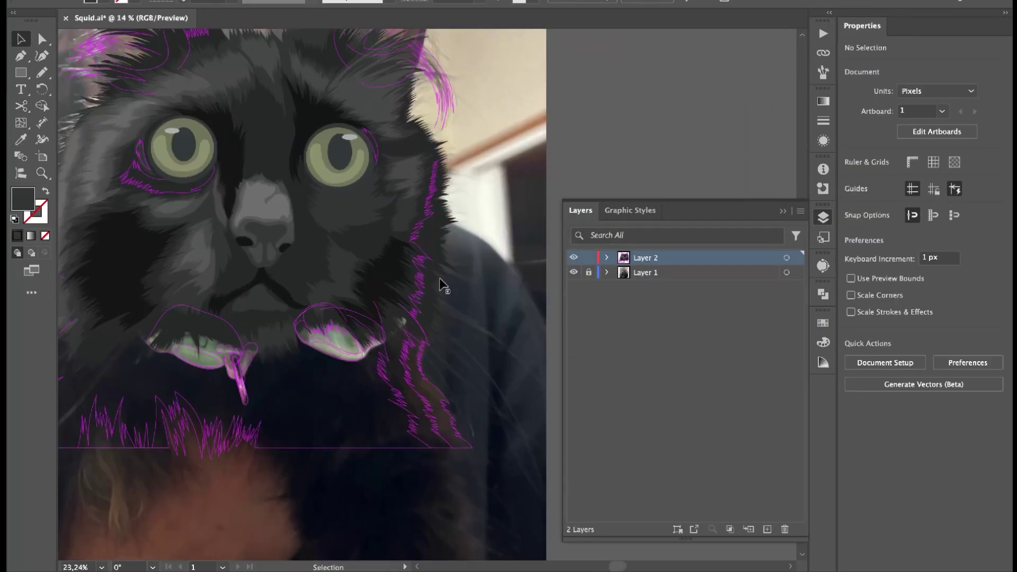
# Step: Fill the narrow jagged fur strip along the right edge of the face with dark grey sampled from the artwork
pyautogui.scroll(3, 517, 200)
pyautogui.click(432, 250)
pyautogui.press('a')
pyautogui.click(417, 164)
pyautogui.press('i')
pyautogui.press('v')
pyautogui.click(546, 86)
pyautogui.scroll(-2, 546, 86)
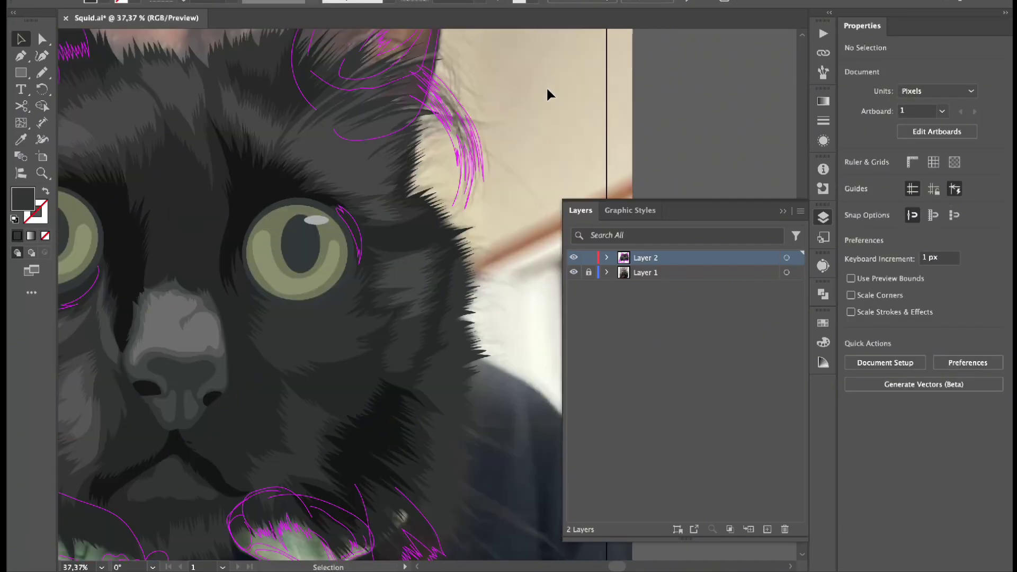
# Step: Fill the thin crescent at the right eye's outer corner with grey sampled from the neighbouring fur
pyautogui.scroll(5, 325, 336)
pyautogui.click(326, 348)
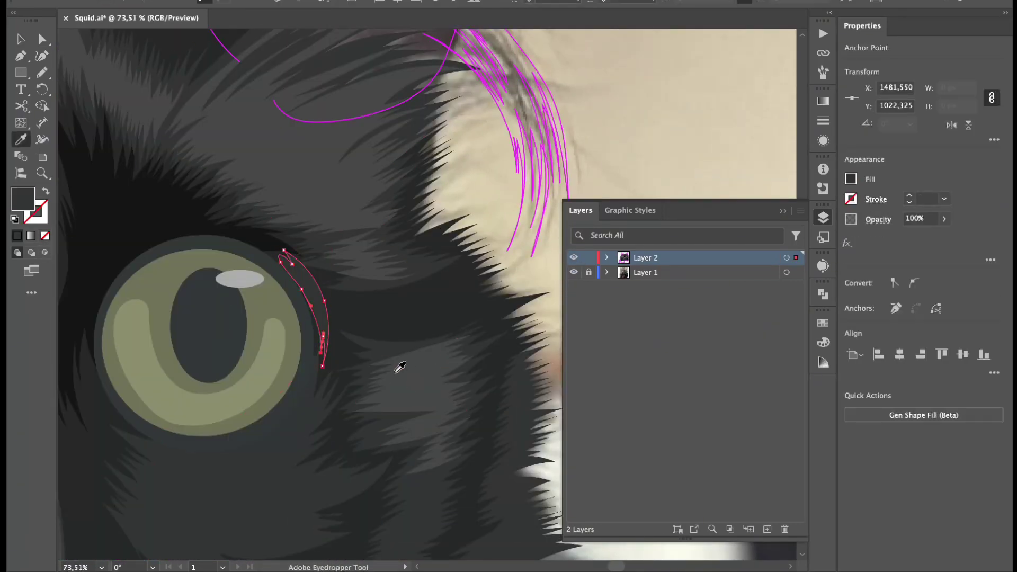
pyautogui.hotkey('ctrl', 'z')
pyautogui.scroll(-3, 400, 367)
pyautogui.scroll(2, 204, 261)
pyautogui.press('v')
pyautogui.scroll(2, 100, 291)
# Step: Fill the fur shapes below the left eye and at its outer corner with grey sampled from the neighbouring fur
pyautogui.click(162, 263)
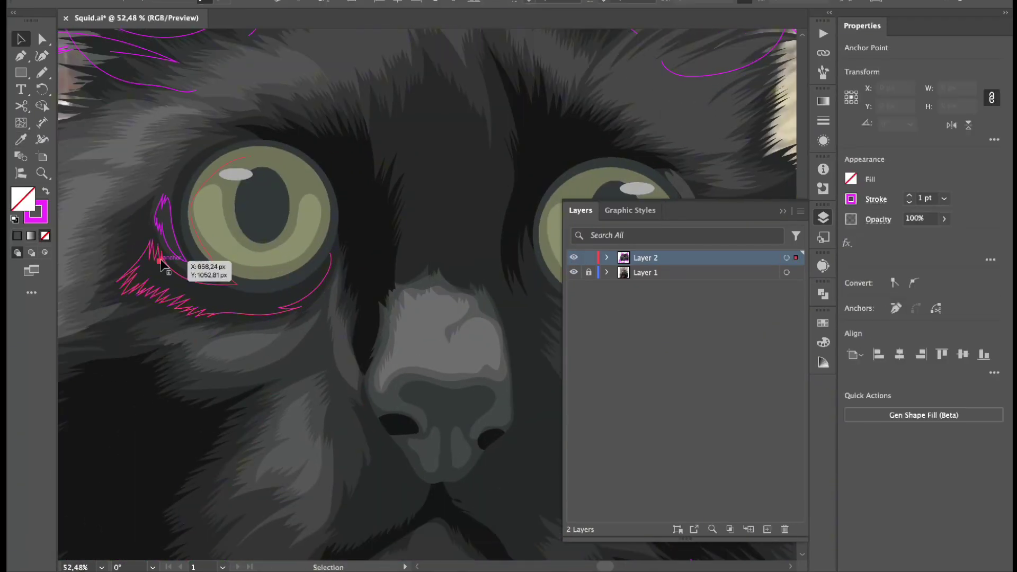
pyautogui.click(162, 263)
pyautogui.scroll(2, 153, 204)
pyautogui.scroll(-4, 145, 180)
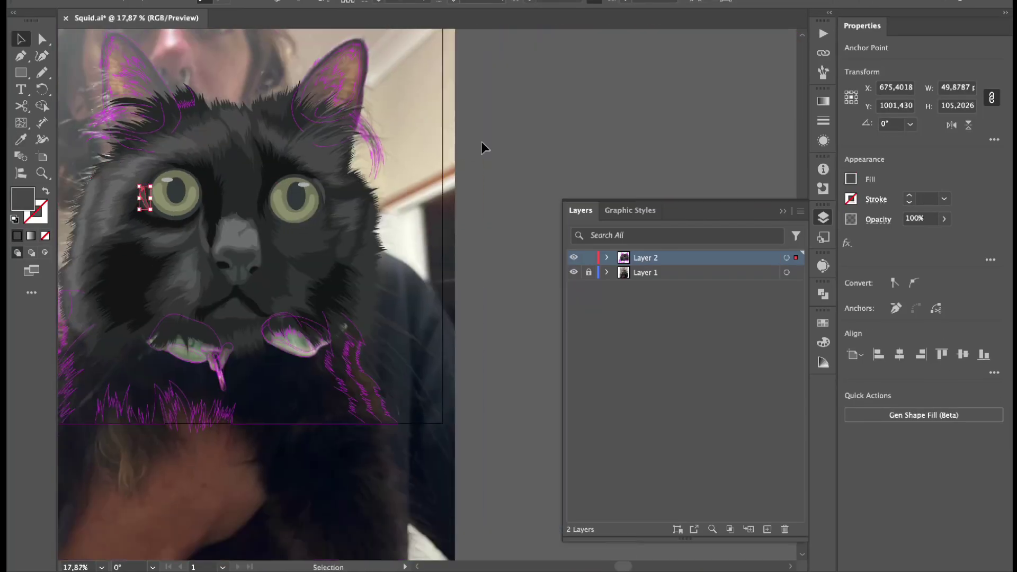
# Step: Fill the small jagged fur shape at the left ear's inner base with dark grey sampled from the forehead fur
pyautogui.hotkey('ctrl', 'shift', 'a')
pyautogui.scroll(3, 293, 118)
pyautogui.keyDown('ctrl'); pyautogui.click(189, 110); pyautogui.keyUp('ctrl')
pyautogui.scroll(1, 225, 160)
pyautogui.scroll(-5, 225, 160)
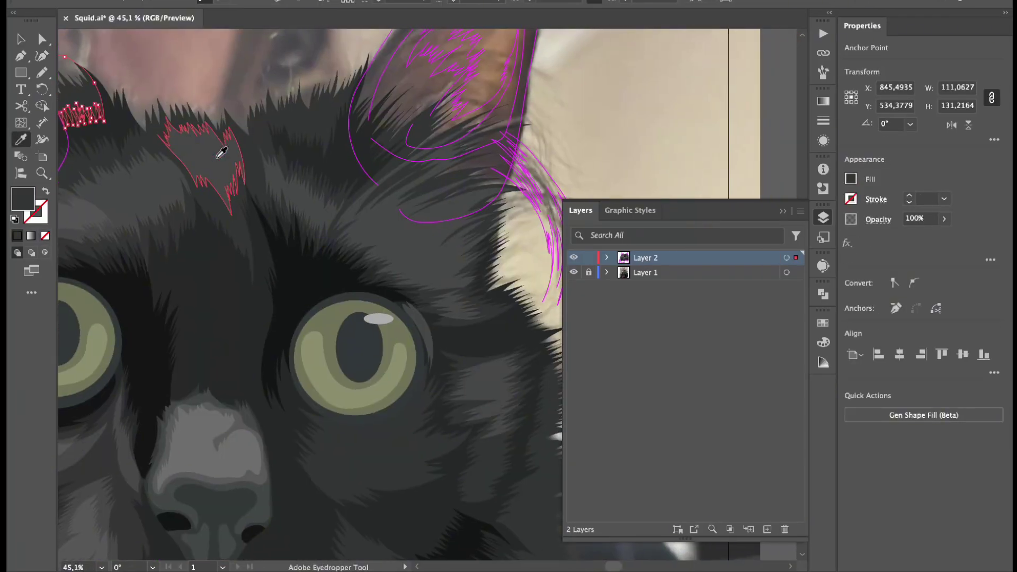
pyautogui.press('v')
pyautogui.moveTo(166, 91); pyautogui.dragTo(618, 162)
pyautogui.click(617, 162)
pyautogui.scroll(-5, 371, 265)
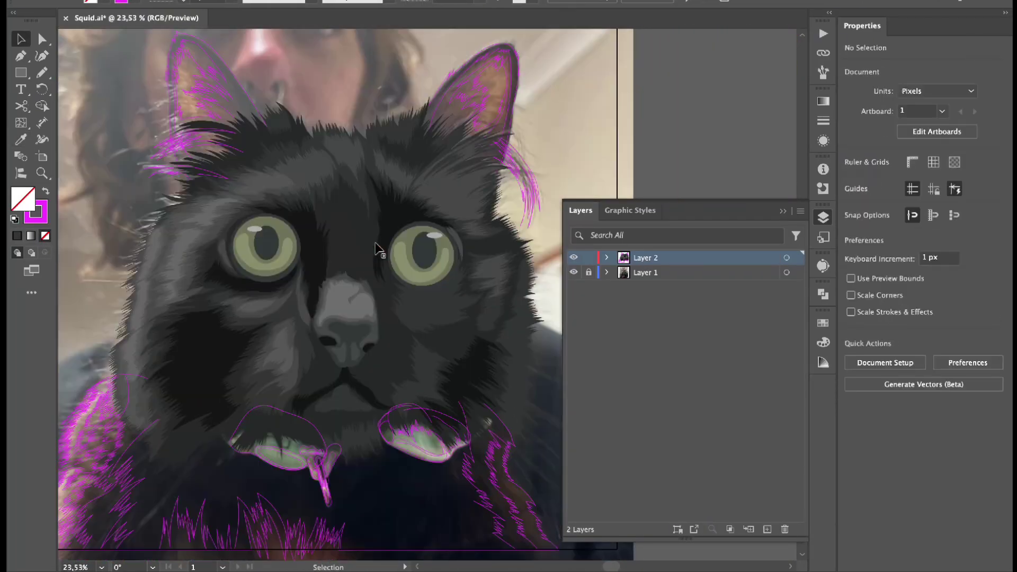
# Step: Fill both visible collar pieces below the chin with green sampled from the photo and shifted to grey-green #7C9391
pyautogui.click(412, 386)
pyautogui.click(475, 339)
pyautogui.click(475, 339)
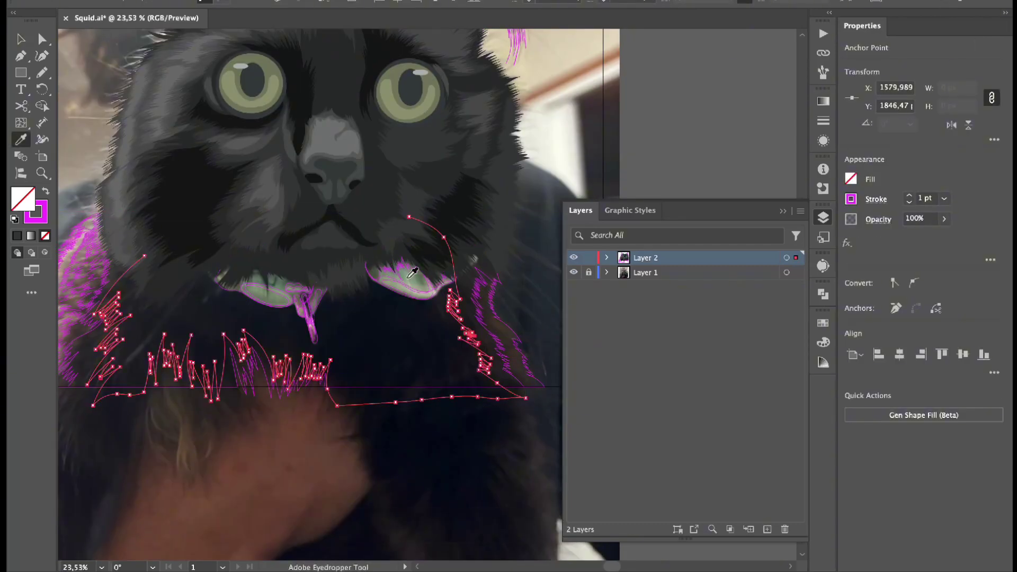
pyautogui.scroll(6, 454, 334)
pyautogui.press('i')
pyautogui.click(308, 185)
pyautogui.scroll(-3, 308, 186)
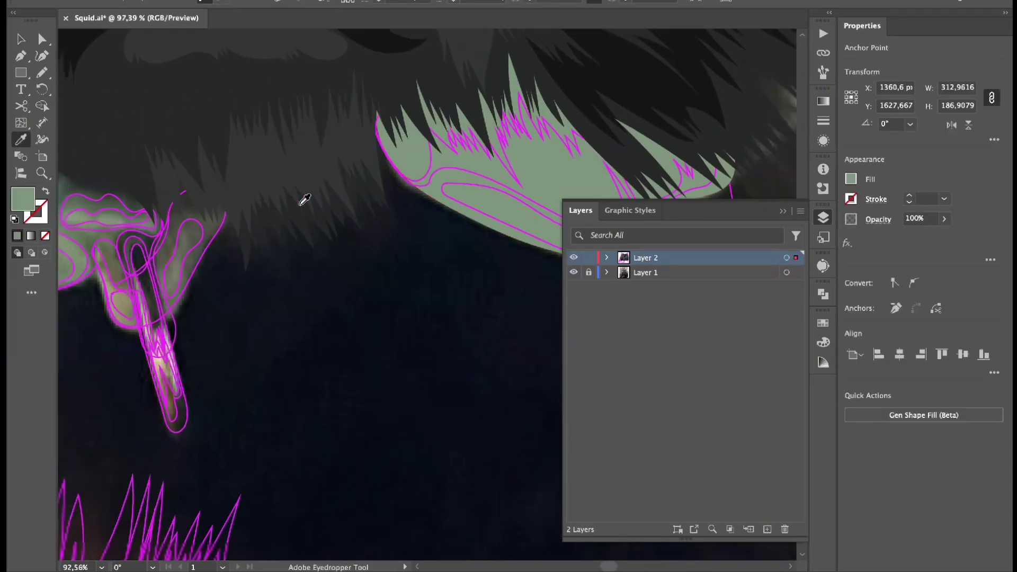
pyautogui.doubleClick(23, 198)
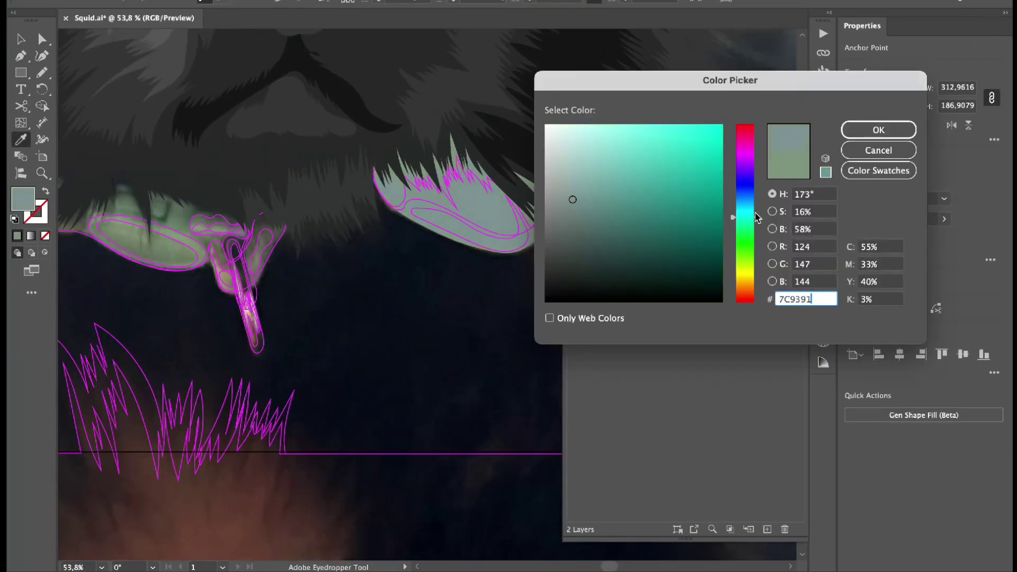
pyautogui.press('Return')
pyautogui.scroll(2, 260, 227)
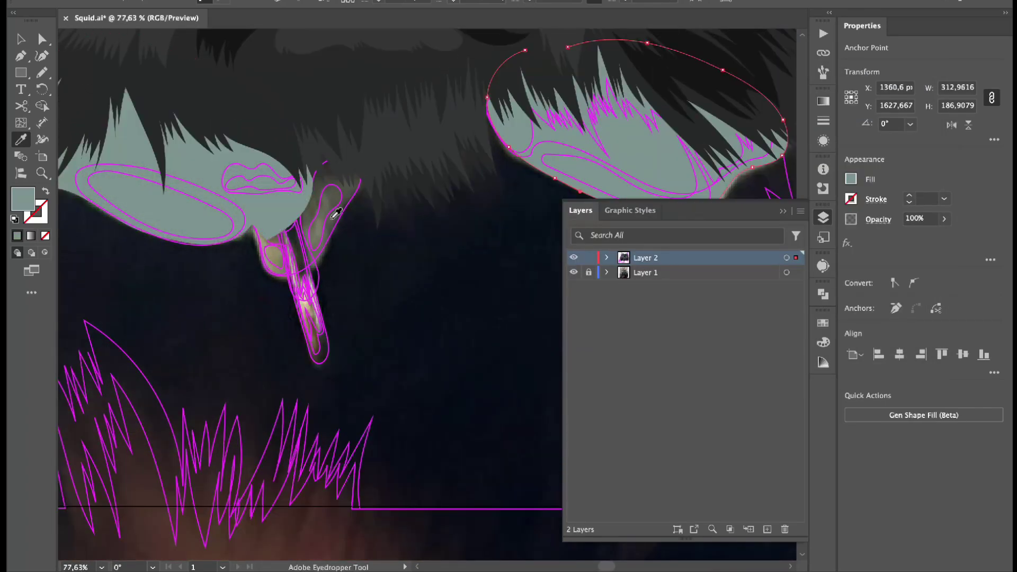
# Step: Fill the large inner shape of the right collar piece with darker grey-green #637774
pyautogui.scroll(2, 322, 189)
pyautogui.press('i')
pyautogui.click(422, 203)
pyautogui.doubleClick(23, 199)
pyautogui.click(574, 218)
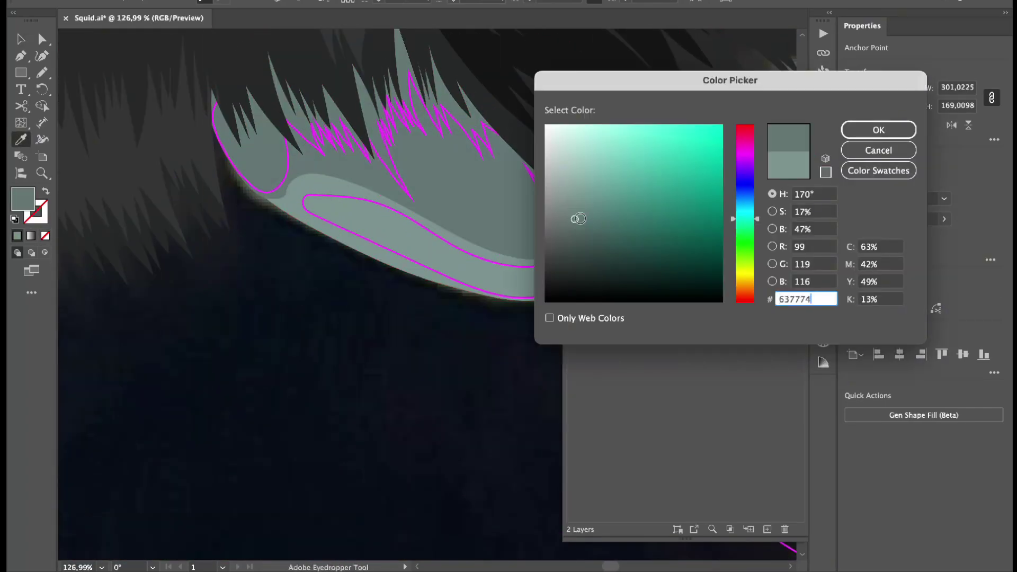
pyautogui.press('Return')
# Step: Fill the jagged fur-shadow shape inside the right collar piece with grey-green #5A6B68
pyautogui.click(470, 167)
pyautogui.doubleClick(22, 199)
pyautogui.click(573, 227)
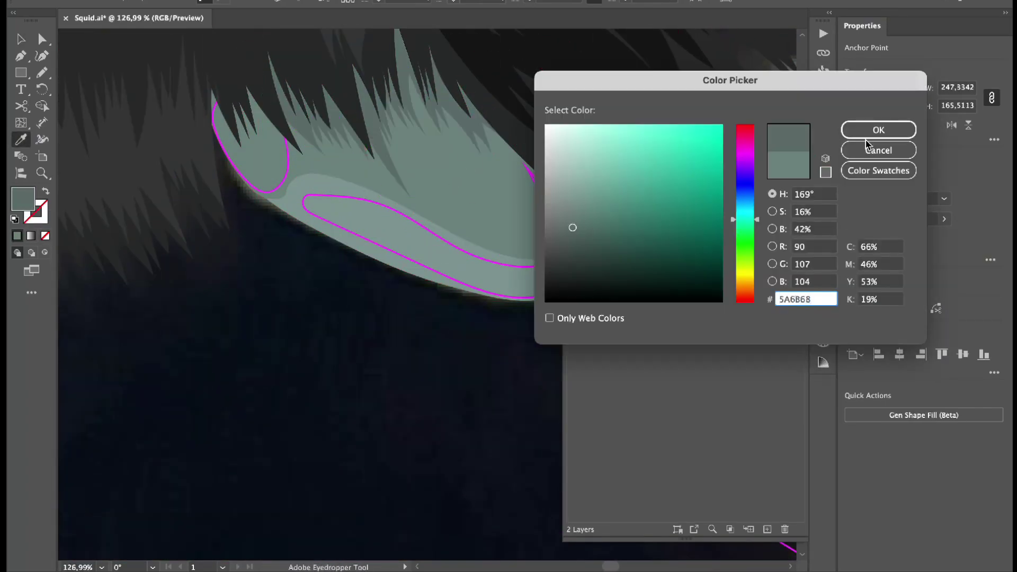
pyautogui.click(875, 130)
# Step: Fill the rounded shape at the left end of the right collar piece with a grey-green darker than #5A6B68
pyautogui.press('a')
pyautogui.click(288, 171)
pyautogui.click(404, 148)
pyautogui.doubleClick(23, 199)
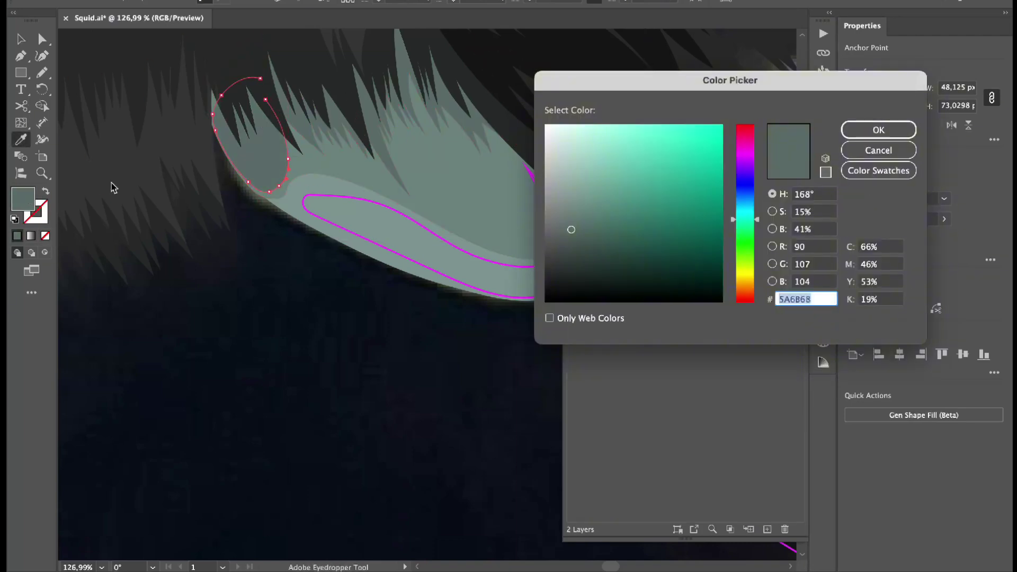
pyautogui.click(574, 236)
pyautogui.click(877, 129)
# Step: Fill the long highlight along the lower edge of the right collar piece with a grey-green lighter than #7C9390
pyautogui.click(499, 261)
pyautogui.click(498, 261)
pyautogui.doubleClick(23, 198)
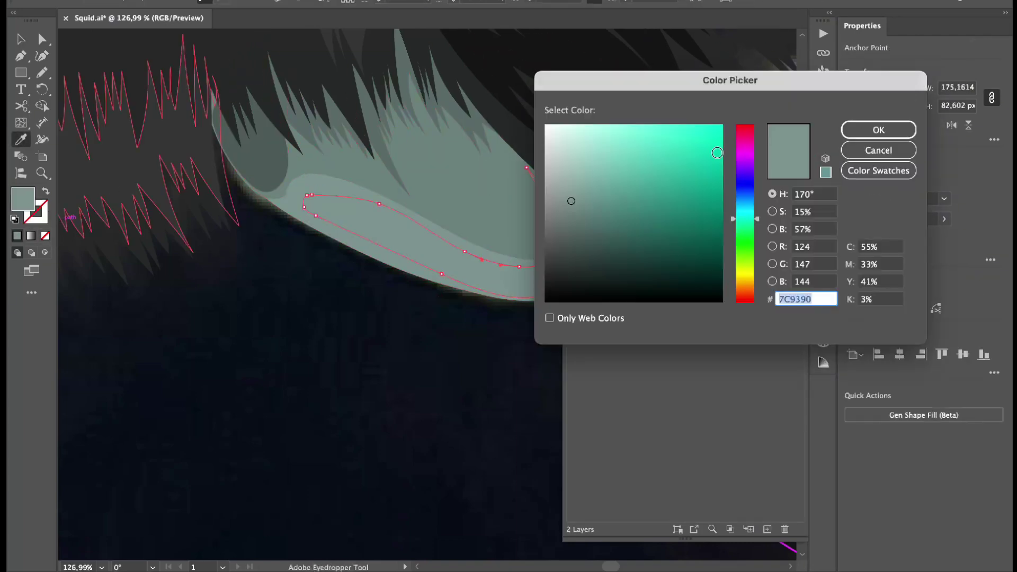
pyautogui.click(577, 181)
pyautogui.click(875, 129)
# Step: Fill the knot shape hanging under the left collar piece with olive grey #8F917B
pyautogui.scroll(-5, 311, 227)
pyautogui.scroll(4, 311, 227)
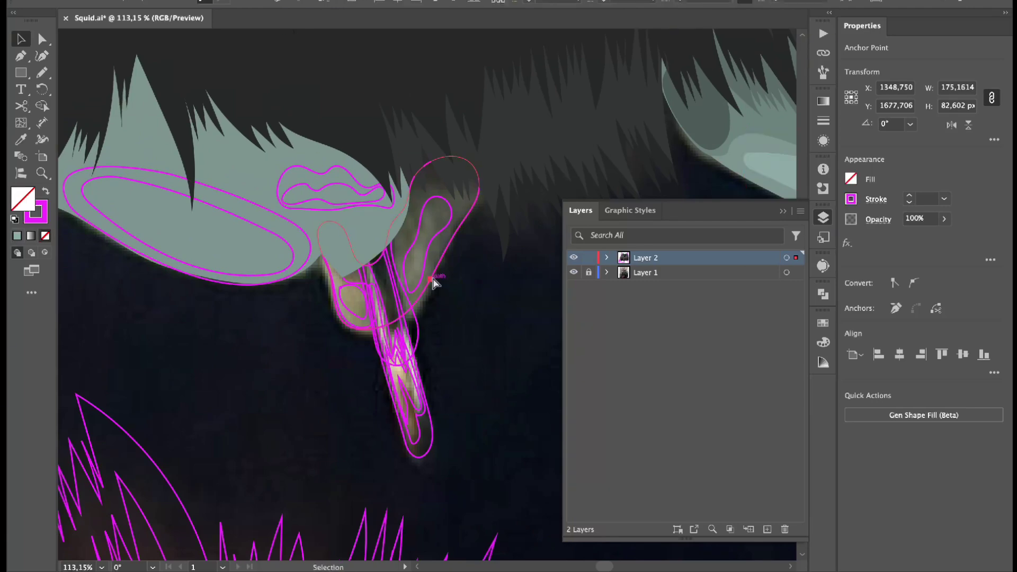
pyautogui.click(370, 234)
pyautogui.doubleClick(23, 199)
pyautogui.moveTo(760, 223); pyautogui.dragTo(760, 269)
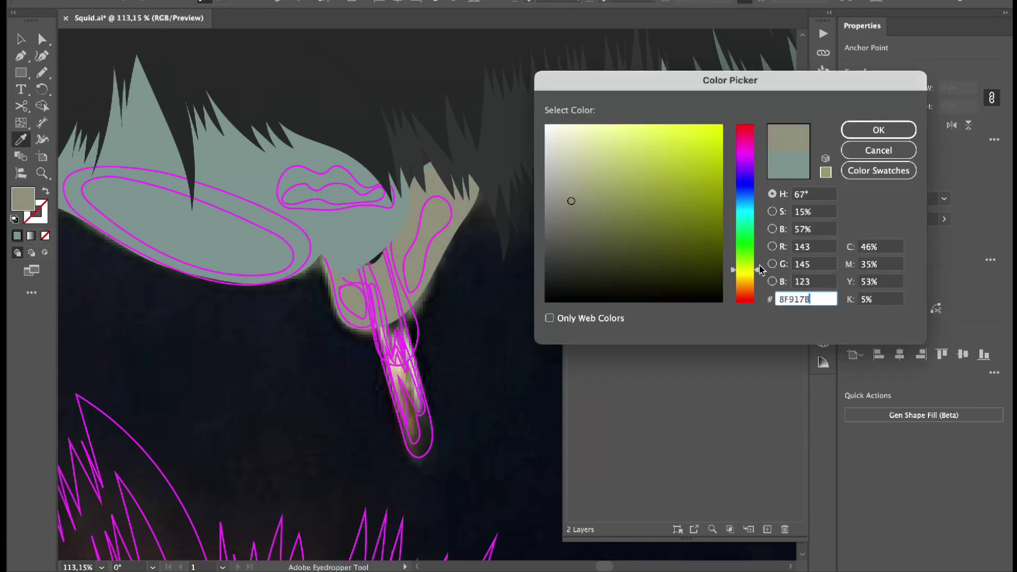
pyautogui.press('Return')
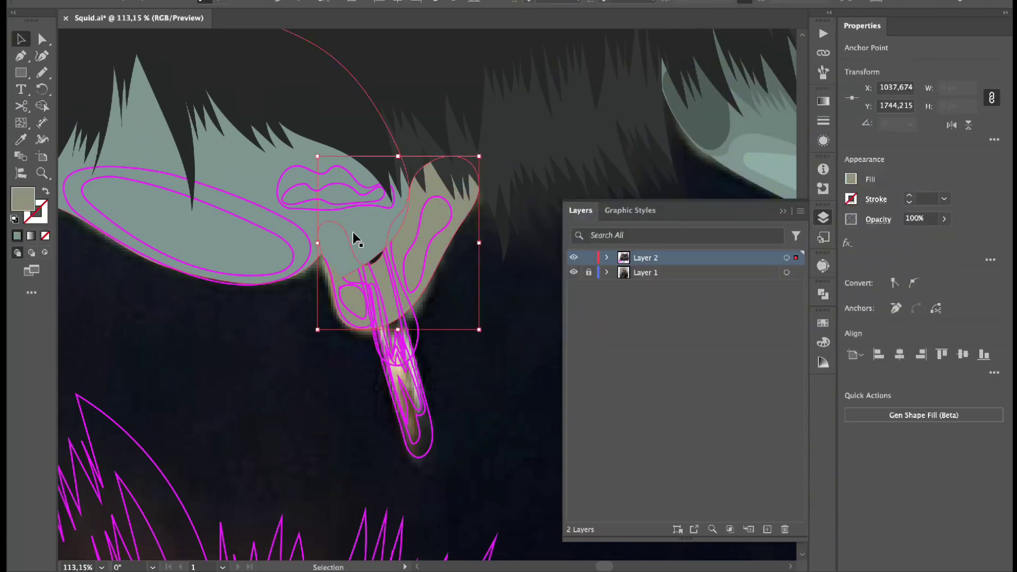
# Step: Fill the nested ovals and wavy highlights on the left collar piece with lighter and sampled grey-green shades
pyautogui.click(365, 228)
pyautogui.scroll(1, 349, 251)
pyautogui.click(307, 223)
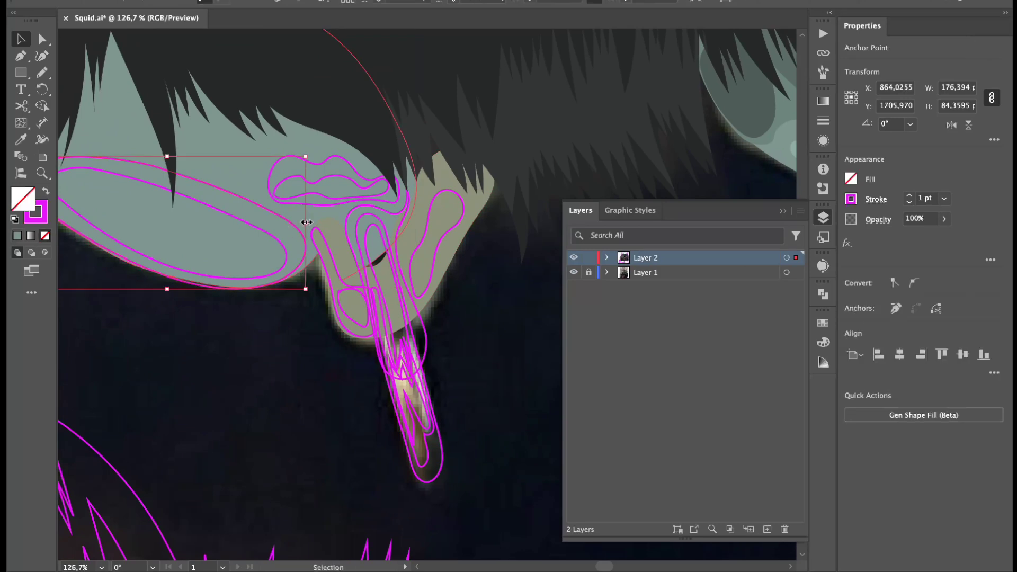
pyautogui.press('i')
pyautogui.click(381, 170)
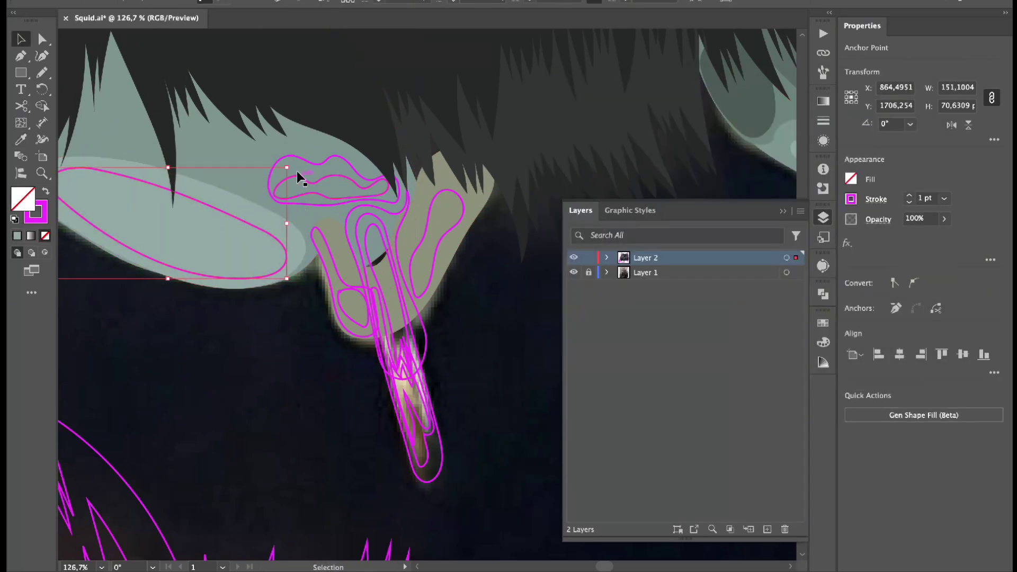
pyautogui.click(325, 160)
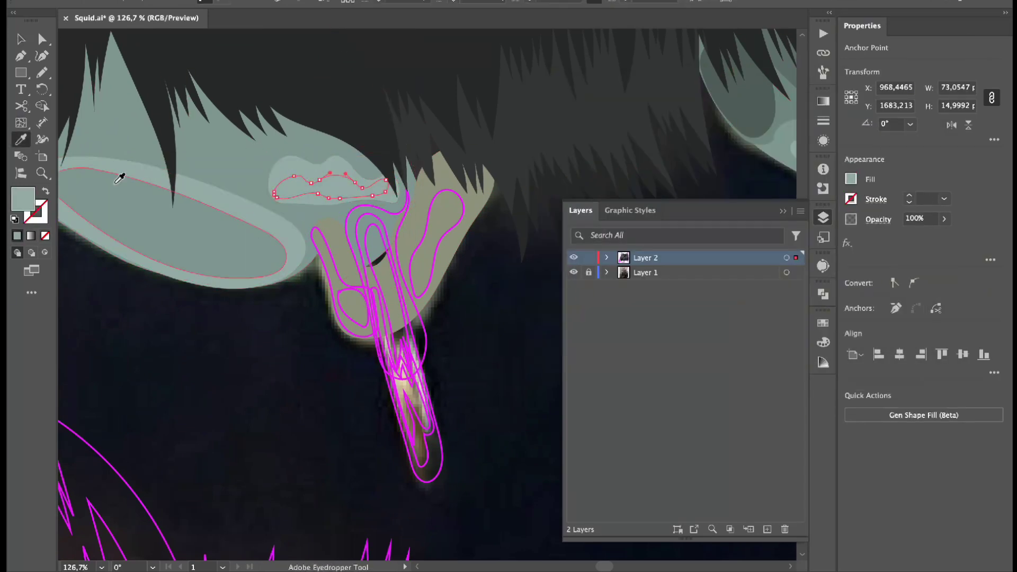
pyautogui.click(120, 178)
# Step: Fill the opening in the middle of the collar knot with near-black sampled from the photo
pyautogui.click(422, 321)
pyautogui.press('i')
pyautogui.click(494, 334)
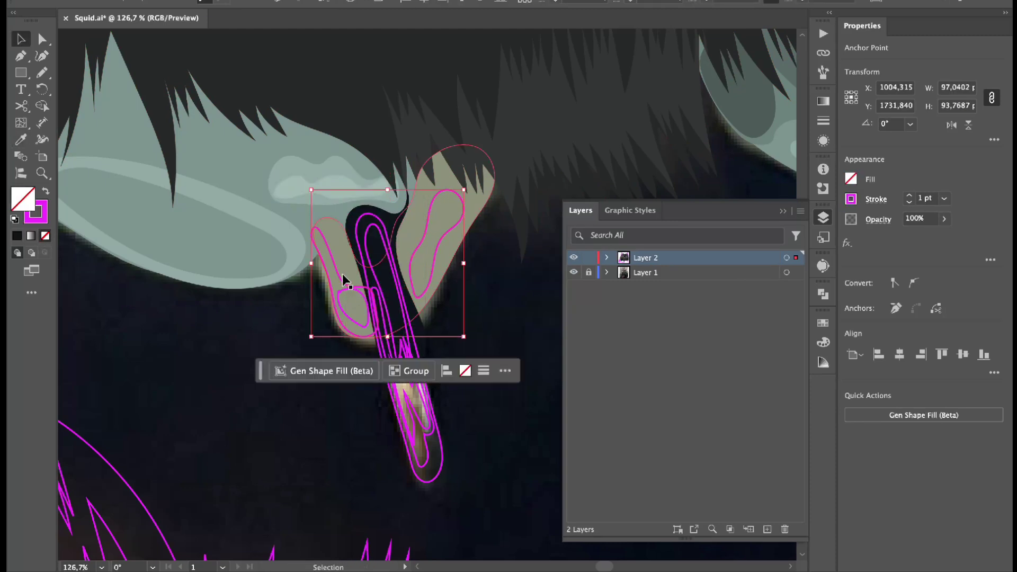
# Step: Fill the two inner shapes of the collar knot with #A2A593 and its small oval highlight with a lighter shade
pyautogui.click(475, 222)
pyautogui.click(890, 128)
pyautogui.press('a')
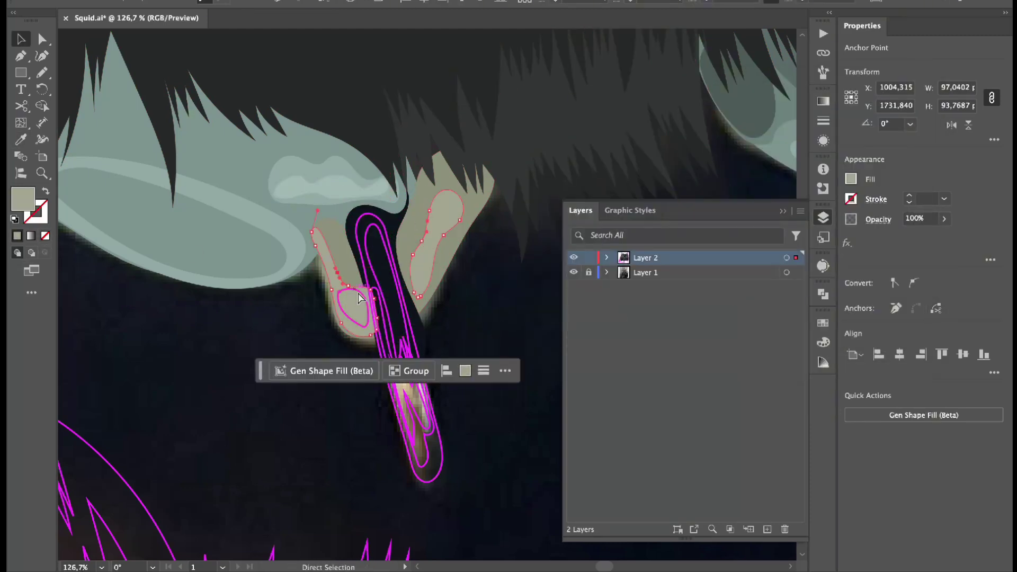
pyautogui.doubleClick(23, 199)
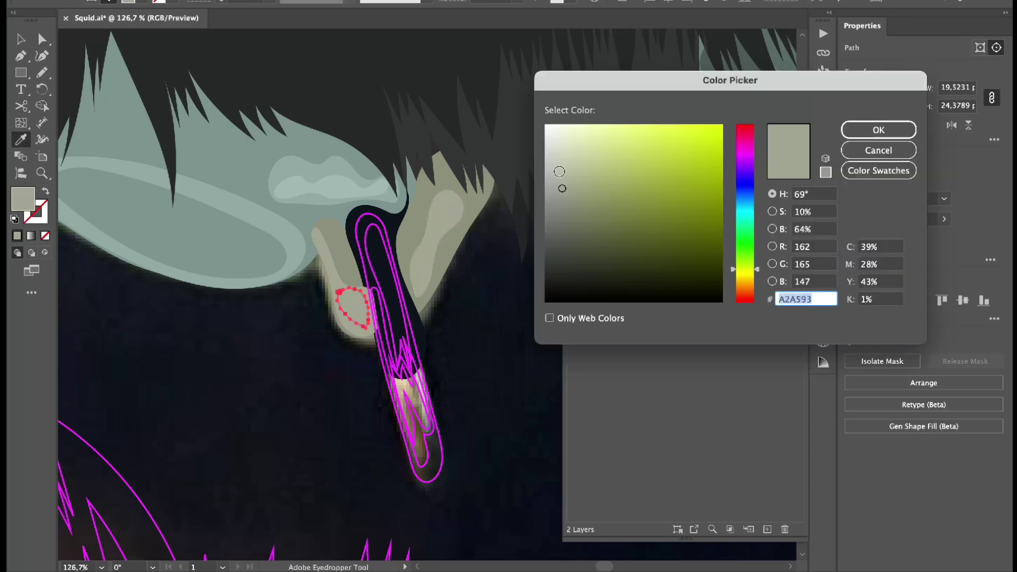
pyautogui.click(876, 129)
# Step: Fill the long hanging strap below the collar knot with brown sampled from the photo
pyautogui.scroll(2, 405, 424)
pyautogui.press('v')
pyautogui.click(454, 450)
pyautogui.press('i')
pyautogui.click(444, 419)
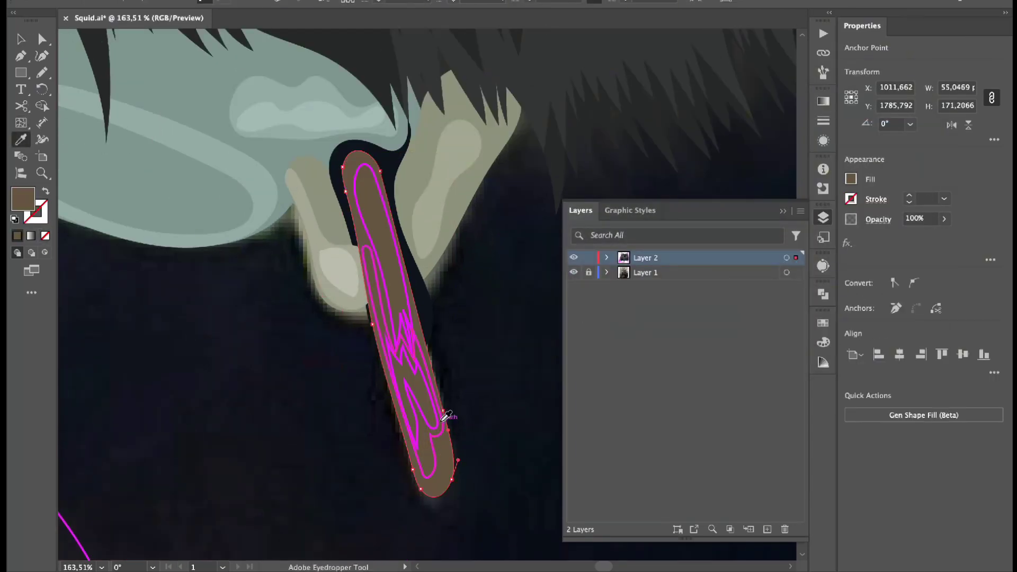
# Step: Fill the strap's long side strip with brown #917A61 and its lower jagged shape with a lighter tan
pyautogui.doubleClick(23, 199)
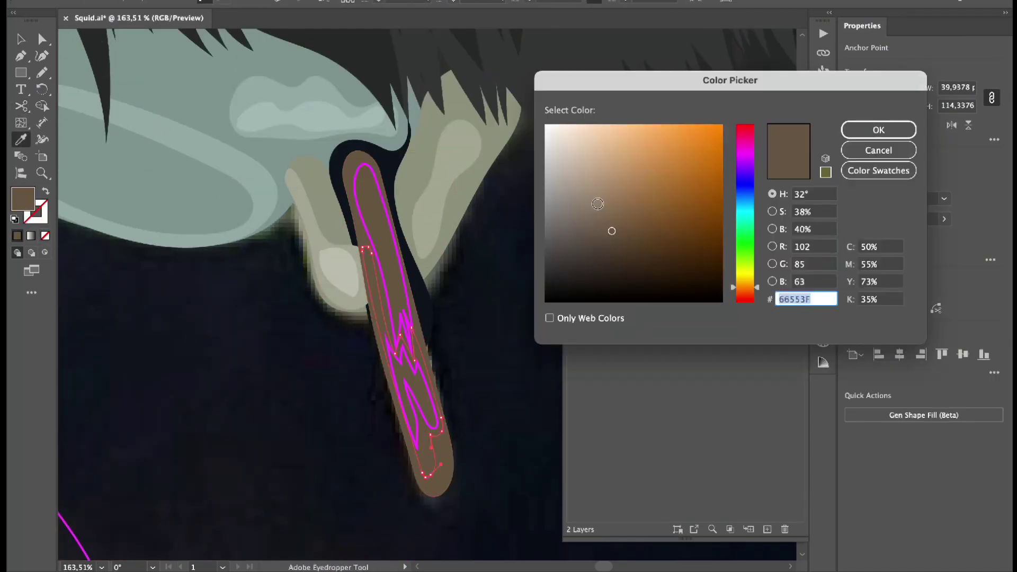
pyautogui.click(897, 131)
pyautogui.press('v')
pyautogui.click(430, 427)
pyautogui.doubleClick(23, 199)
pyautogui.click(593, 173)
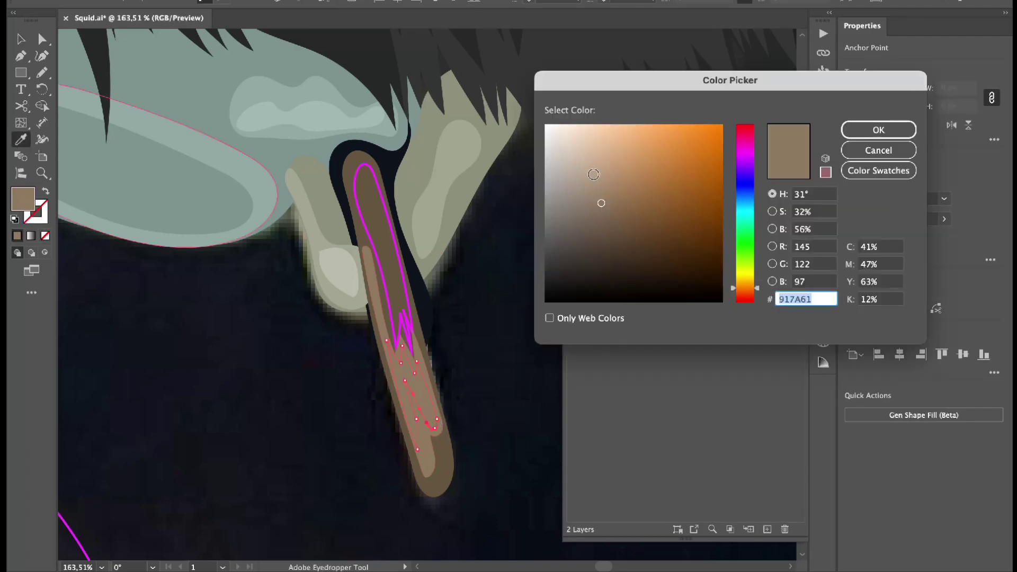
pyautogui.press('Return')
# Step: Fill the long jagged shadow on the upper half of the strap with dark brown
pyautogui.click(408, 267)
pyautogui.doubleClick(23, 199)
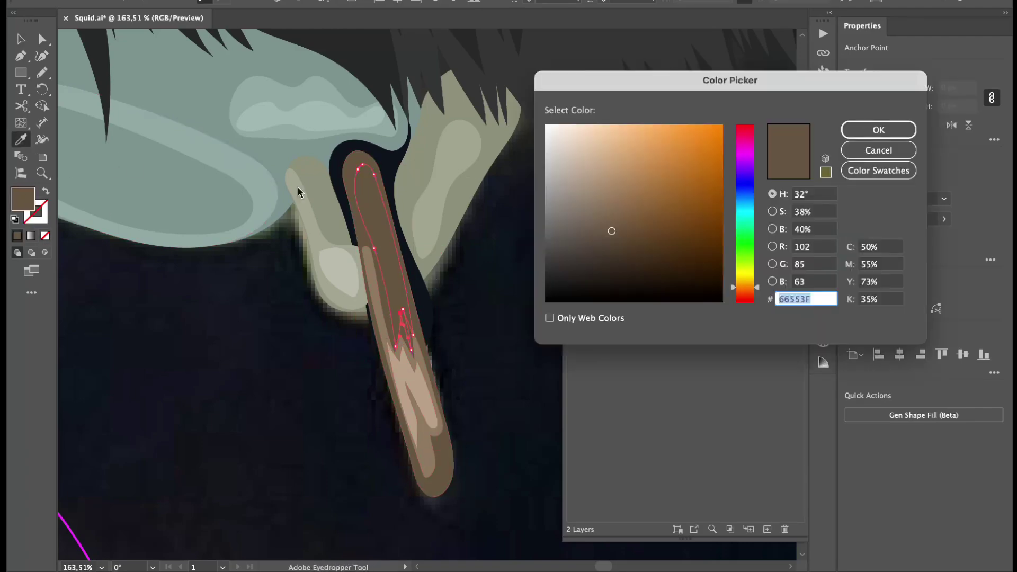
pyautogui.press('Return')
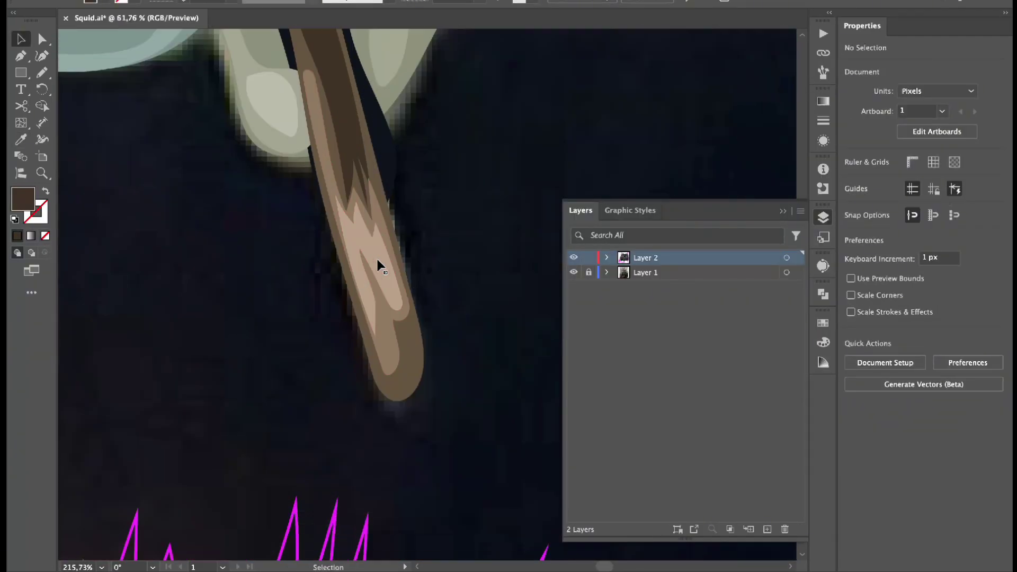
# Step: Recolour the strap's base with a lighter brown and its lower jagged highlight with #D3BBA5
pyautogui.click(377, 260)
pyautogui.rightClick(396, 322)
pyautogui.press('Escape')
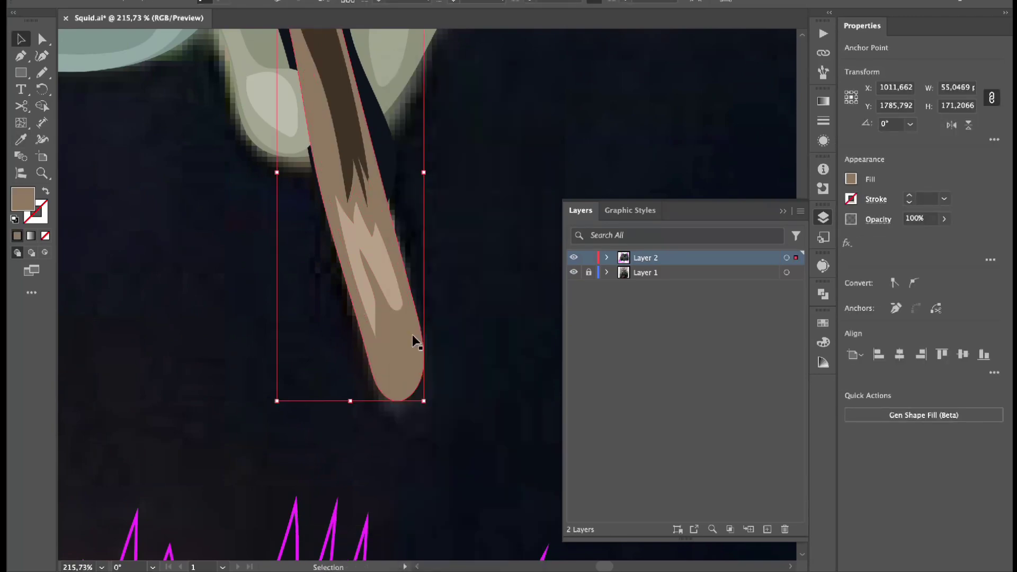
pyautogui.press('super+shift+a')
pyautogui.click(390, 345)
pyautogui.doubleClick(23, 198)
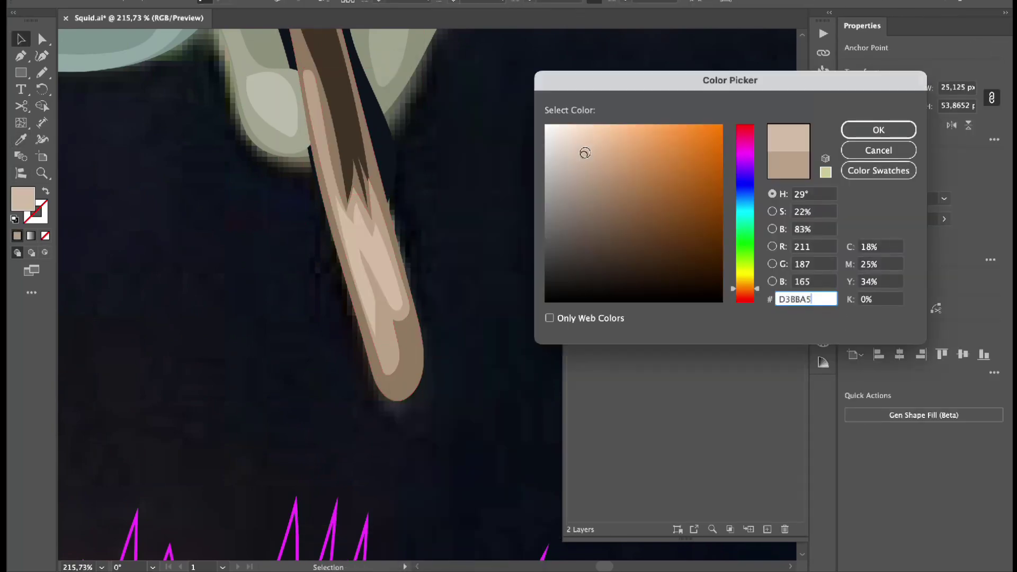
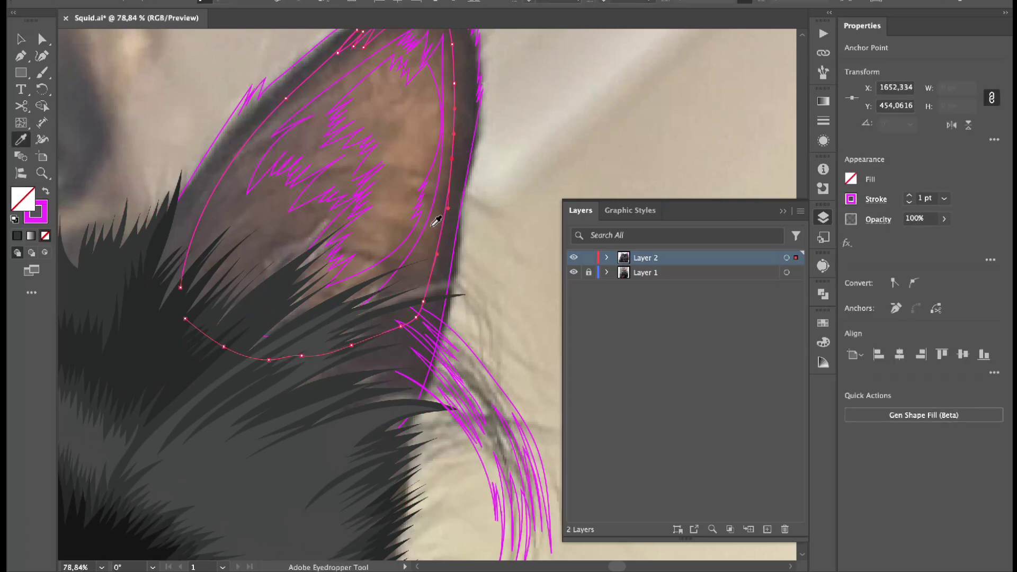
# Step: Fill the inner area of the right ear with brown sampled from the photo and darkened slightly
pyautogui.click(437, 221)
pyautogui.press('v')
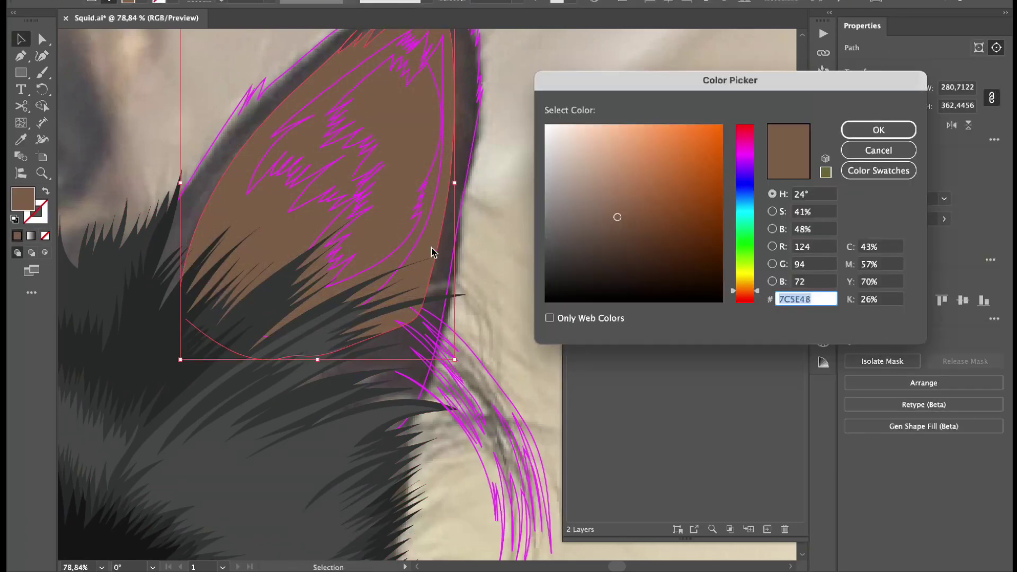
pyautogui.click(627, 225)
pyautogui.press('Return')
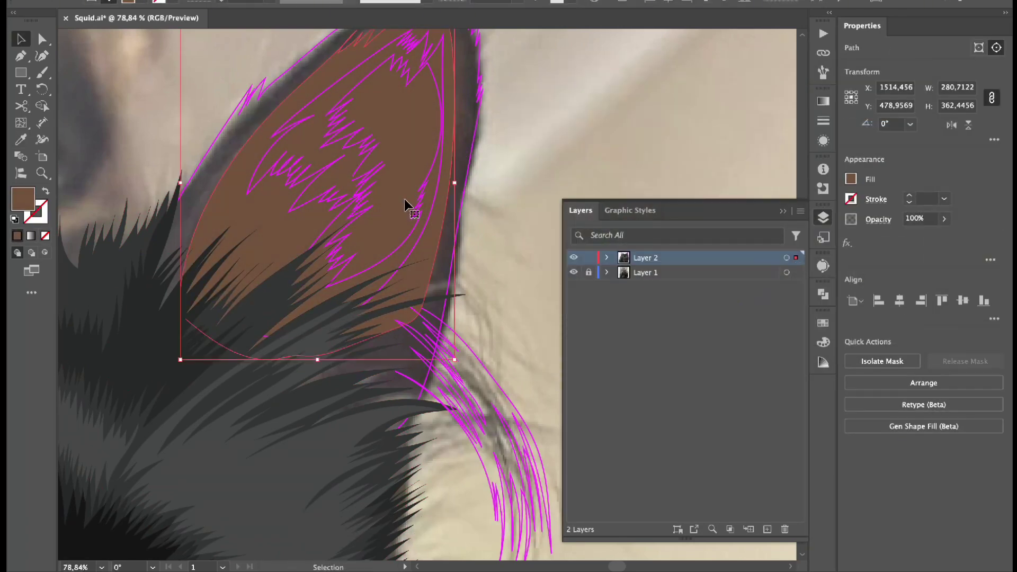
# Step: Fill the larger jagged shape inside the right ear with lighter brown #87634B
pyautogui.press('i')
pyautogui.doubleClick(23, 198)
pyautogui.click(626, 208)
pyautogui.press('Return')
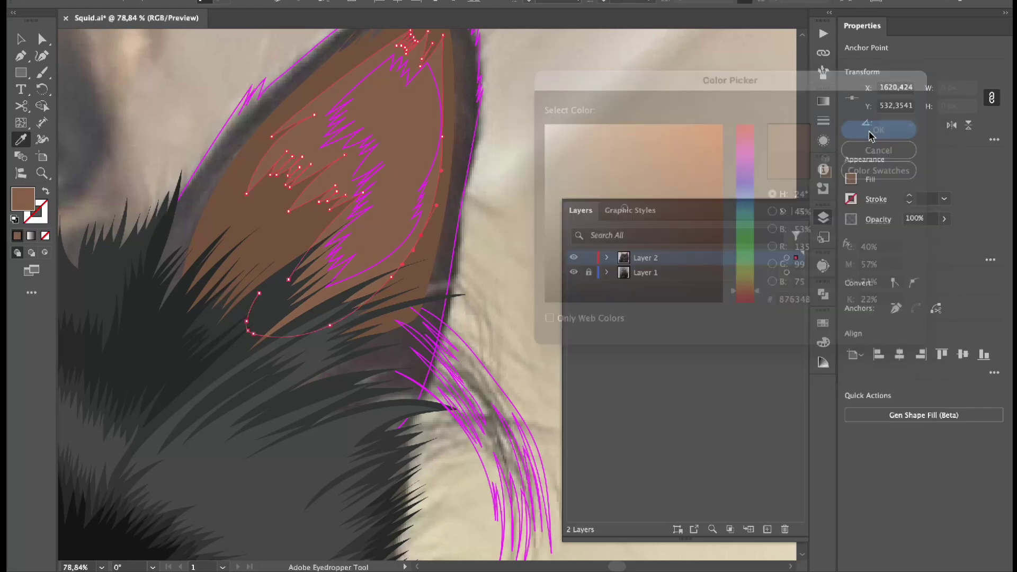
# Step: Fill the innermost jagged shape of the right ear with a lighter reddish brown
pyautogui.press('i')
pyautogui.doubleClick(22, 199)
pyautogui.click(620, 193)
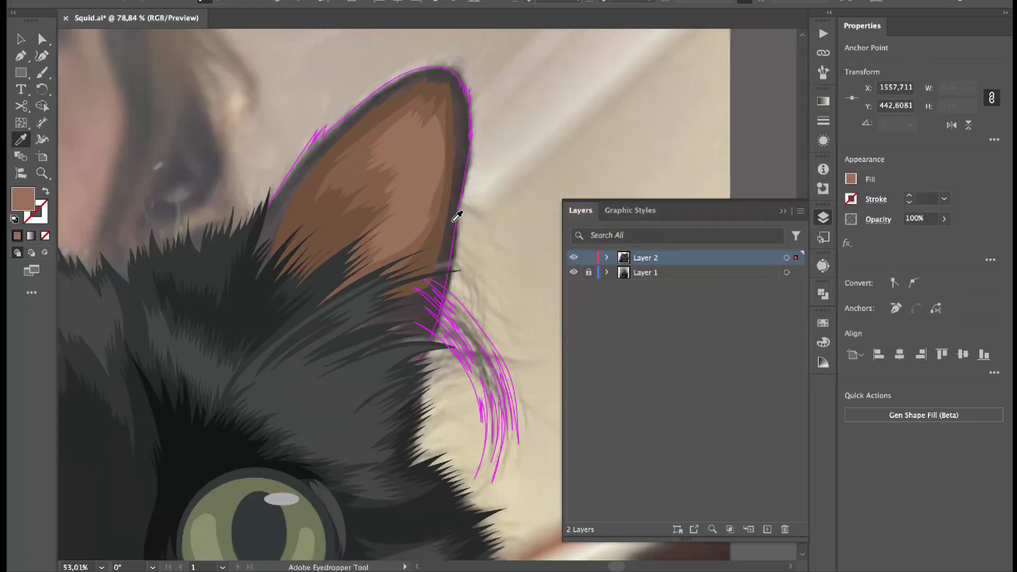
# Step: Fill the right ear's outer shape with dark grey sampled from the neighbouring fur
pyautogui.press('v')
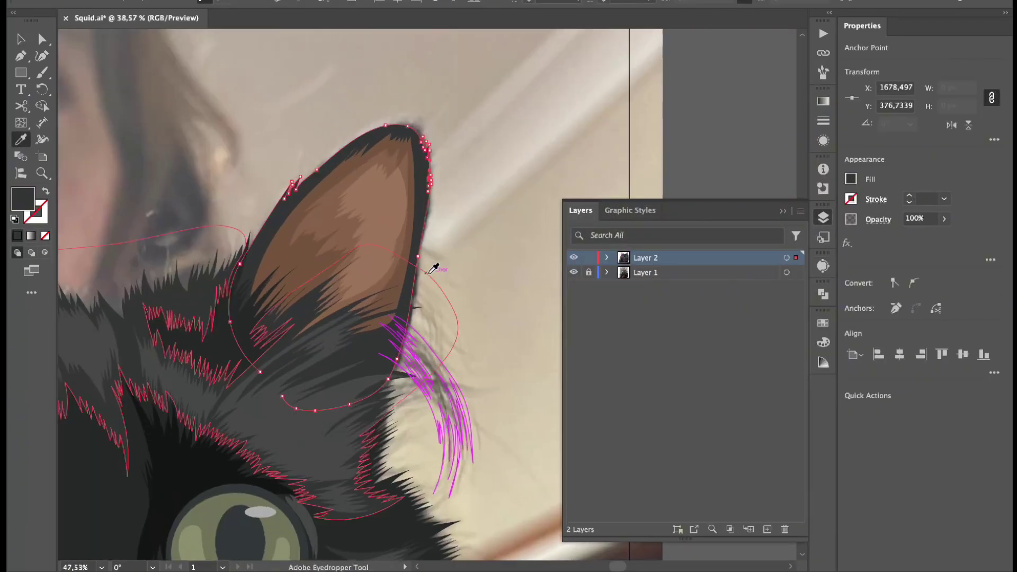
pyautogui.scroll(3, 435, 361)
pyautogui.click(373, 310)
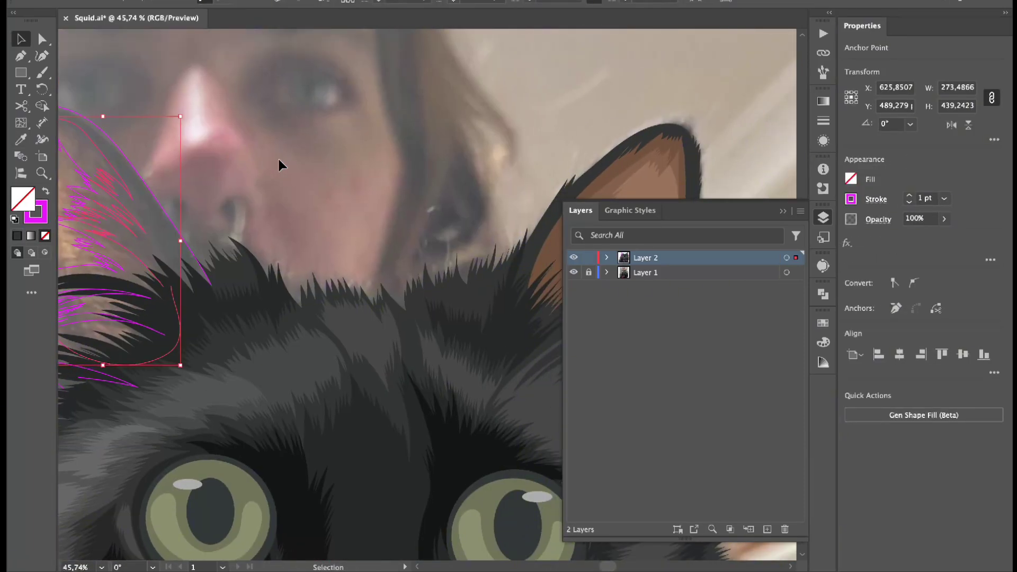
# Step: Fill the inner area of the left ear with brown sampled from the right ear and darkened to #604736
pyautogui.press('i')
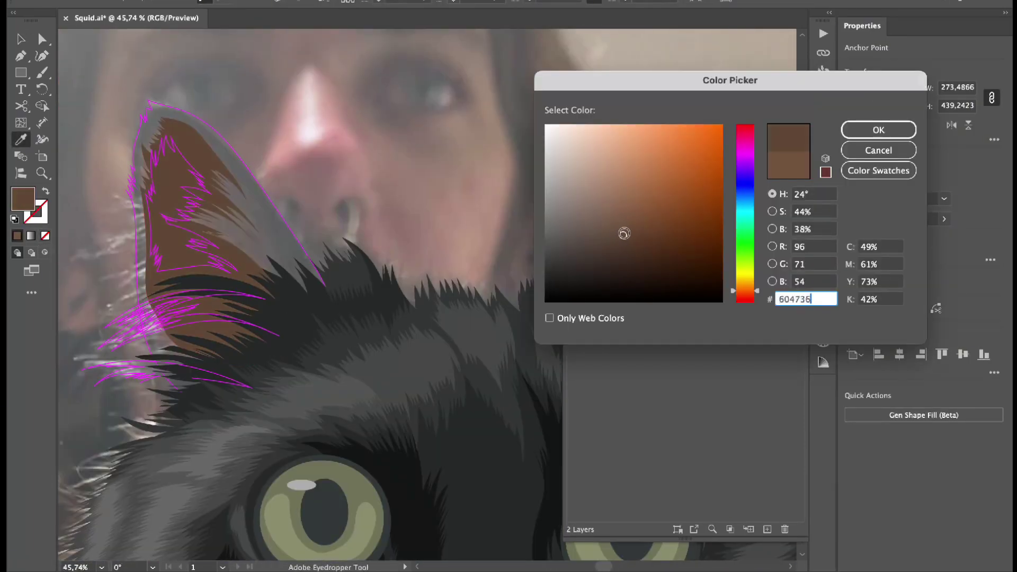
pyautogui.press('Return')
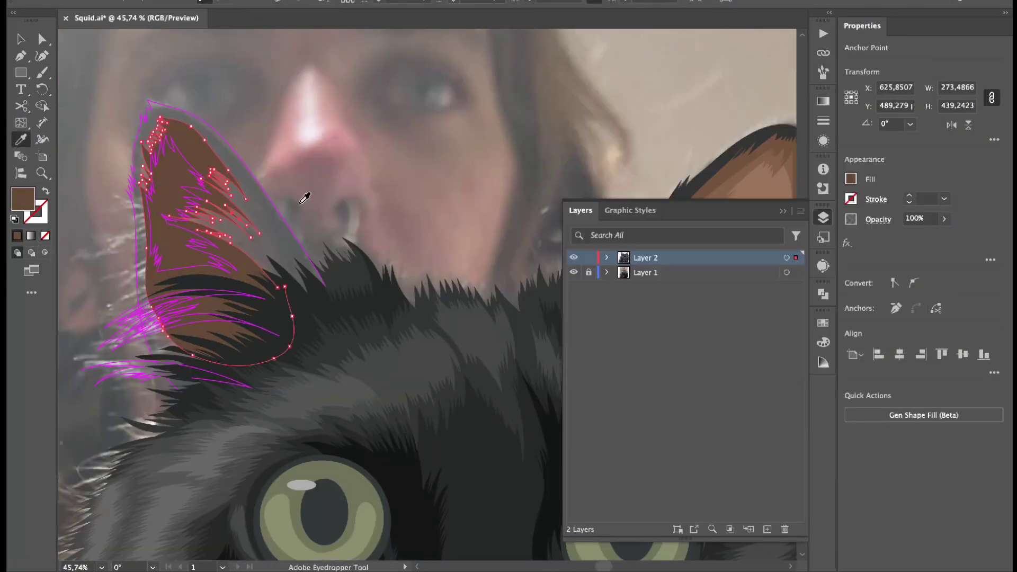
# Step: Fill the jagged shape inside the left ear with a lighter reddish brown based on the ear's sampled brown
pyautogui.press('v')
pyautogui.click(329, 254)
pyautogui.click(334, 197)
pyautogui.click(185, 210)
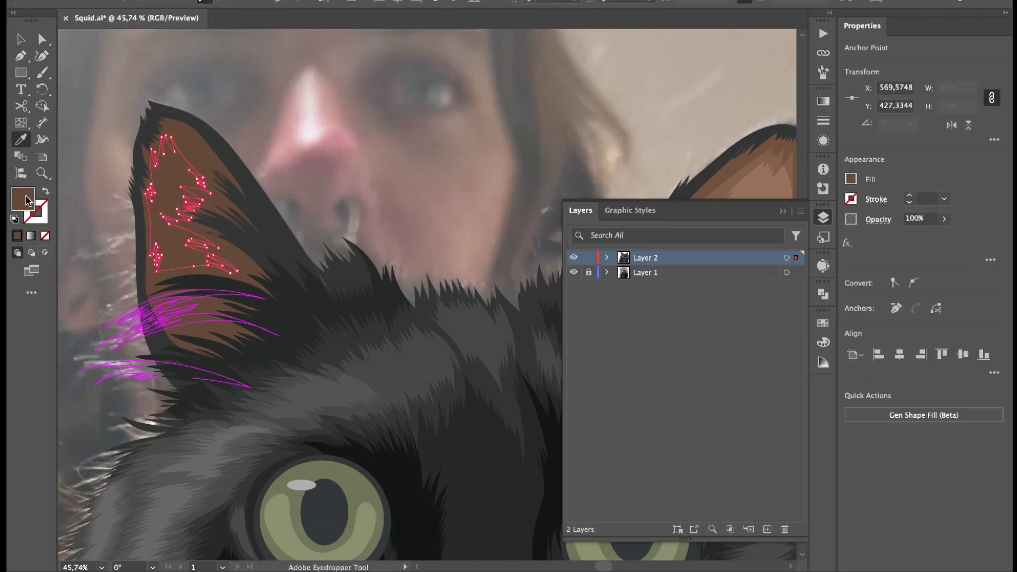
pyautogui.doubleClick(26, 201)
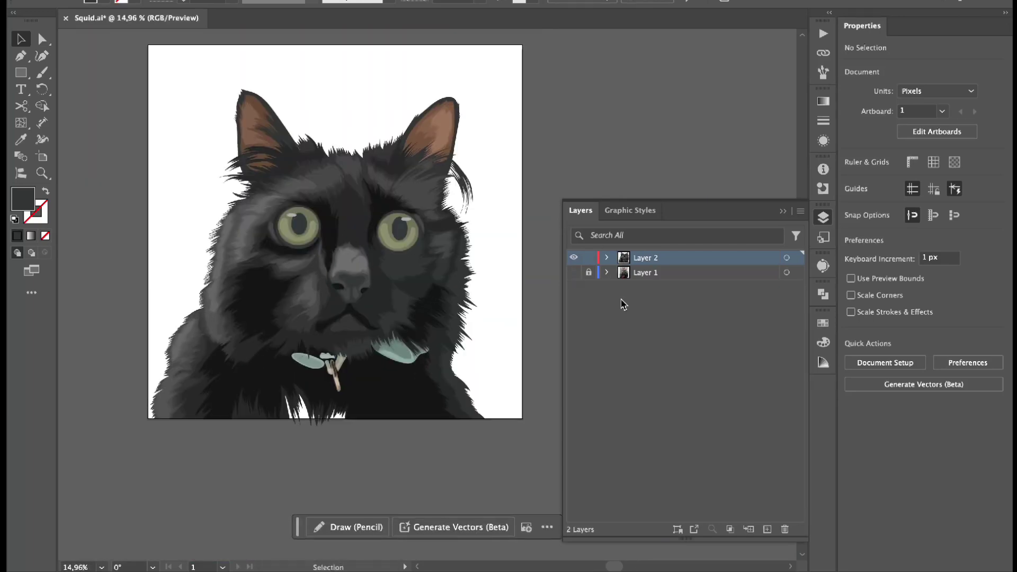
# Step: Compare the vector cat with the reference photo by switching the visibility of Layer 2 and Layer 1
pyautogui.click(574, 258)
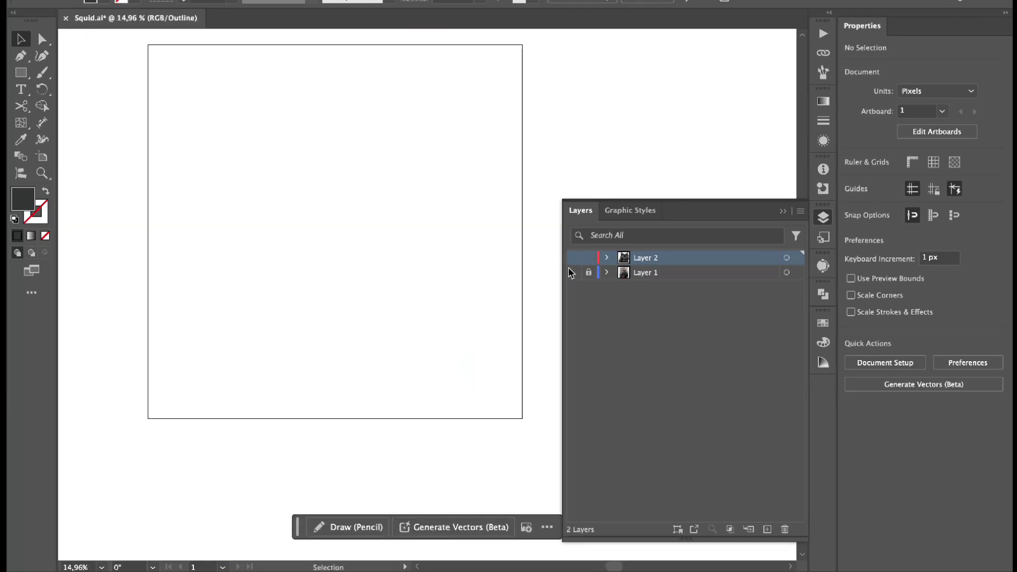
pyautogui.click(574, 273)
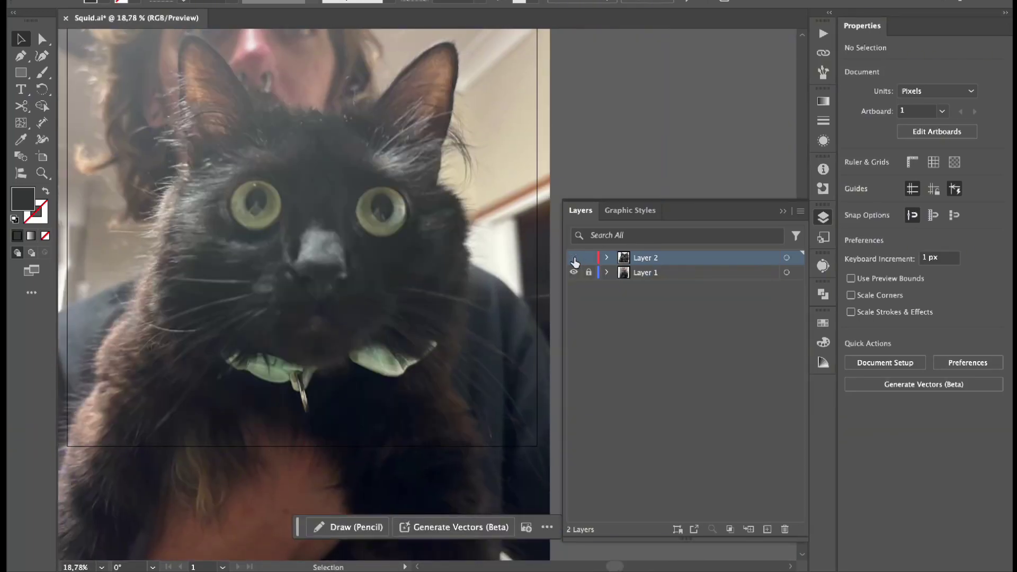
pyautogui.click(574, 258)
pyautogui.click(573, 257)
pyautogui.click(574, 257)
# Step: Redraw the lower cheek edge of the dark face shape beside the collar with jagged Pencil fur strokes
pyautogui.press('a')
pyautogui.scroll(5, 196, 379)
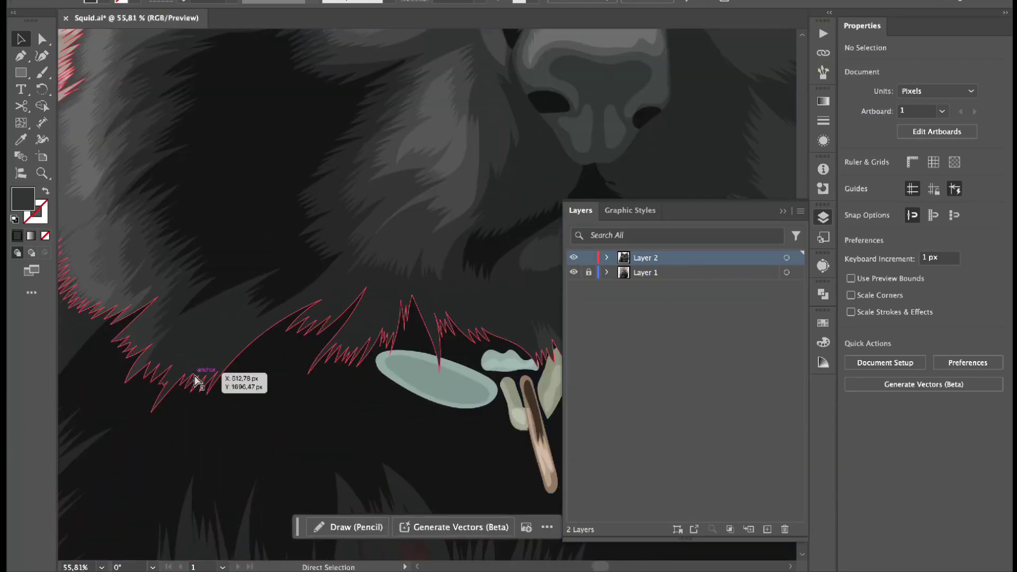
pyautogui.click(196, 378)
pyautogui.hscroll(-5, 397, 284)
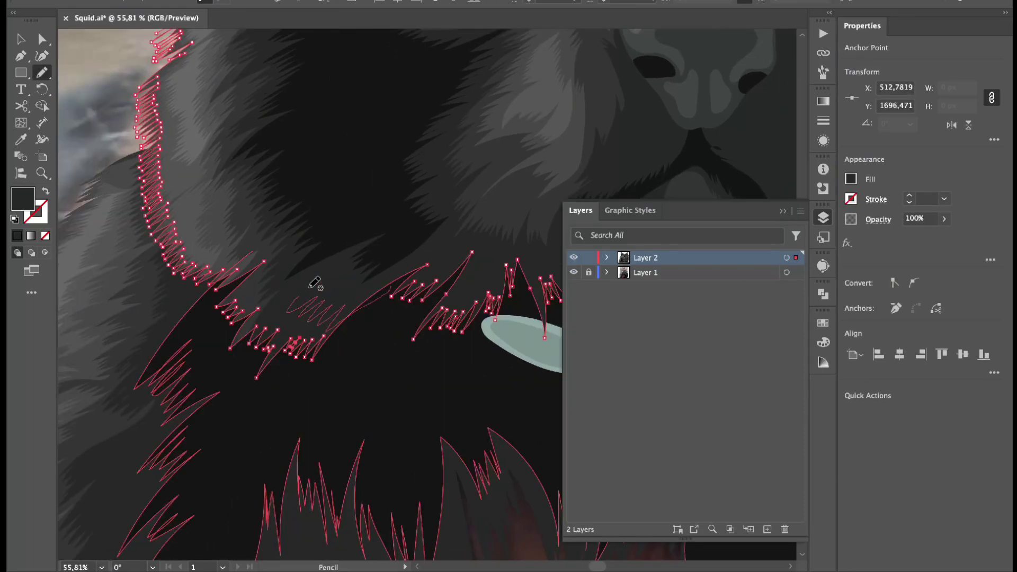
pyautogui.moveTo(314, 282); pyautogui.dragTo(318, 286)
pyautogui.scroll(4, 273, 191)
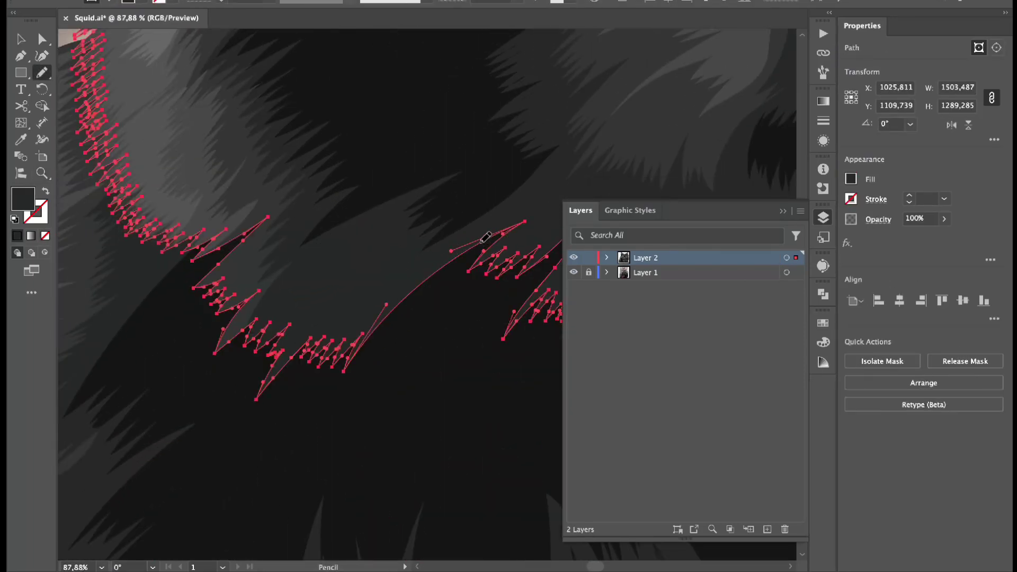
pyautogui.press('v')
# Step: Deselect the face shape and hide the Layer 1 photo to view the whole cat on the white artboard
pyautogui.scroll(-5, 228, 242)
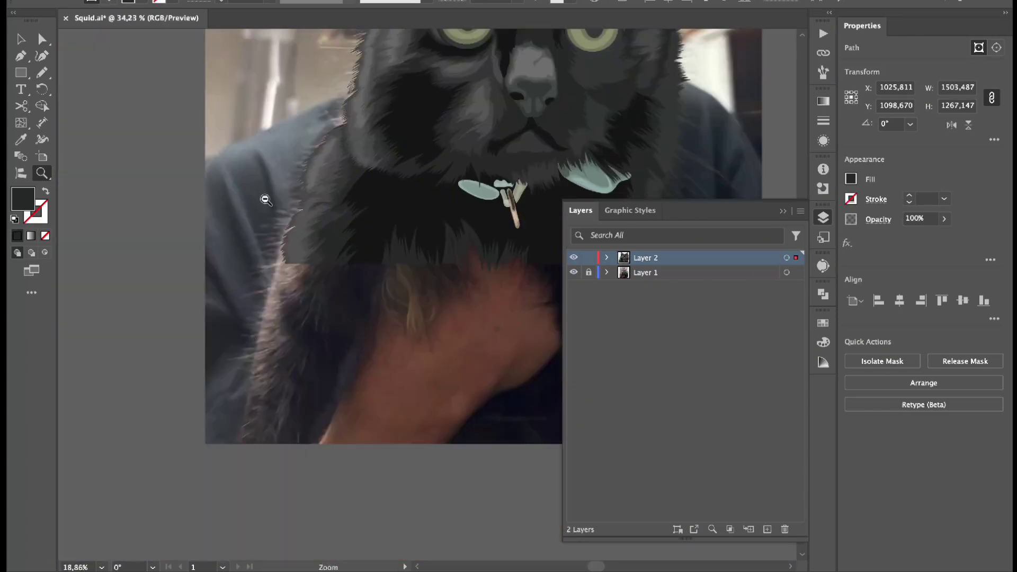
pyautogui.scroll(2, 391, 211)
pyautogui.hotkey('ctrl', 'shift', 'a')
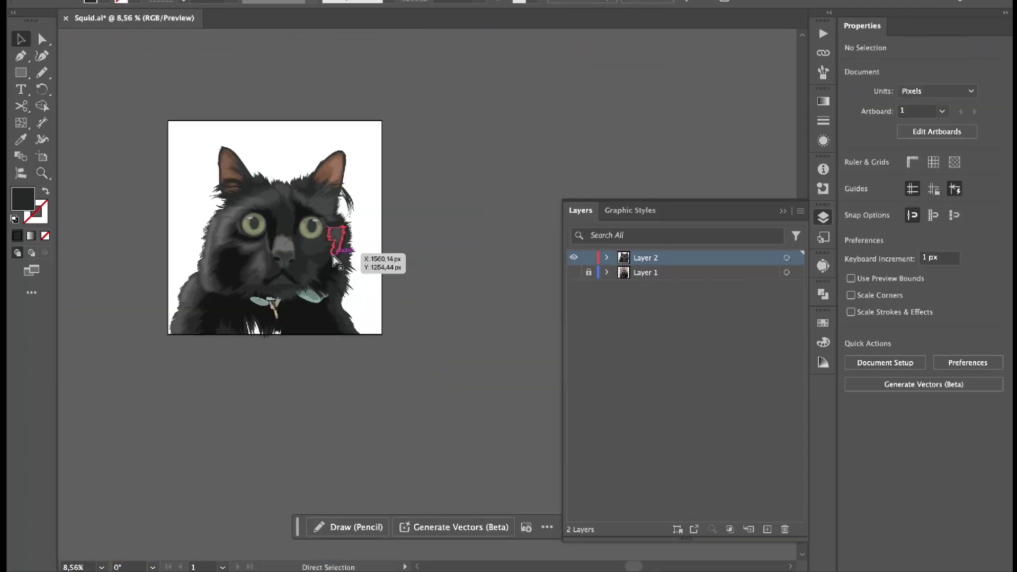
pyautogui.scroll(5, 297, 255)
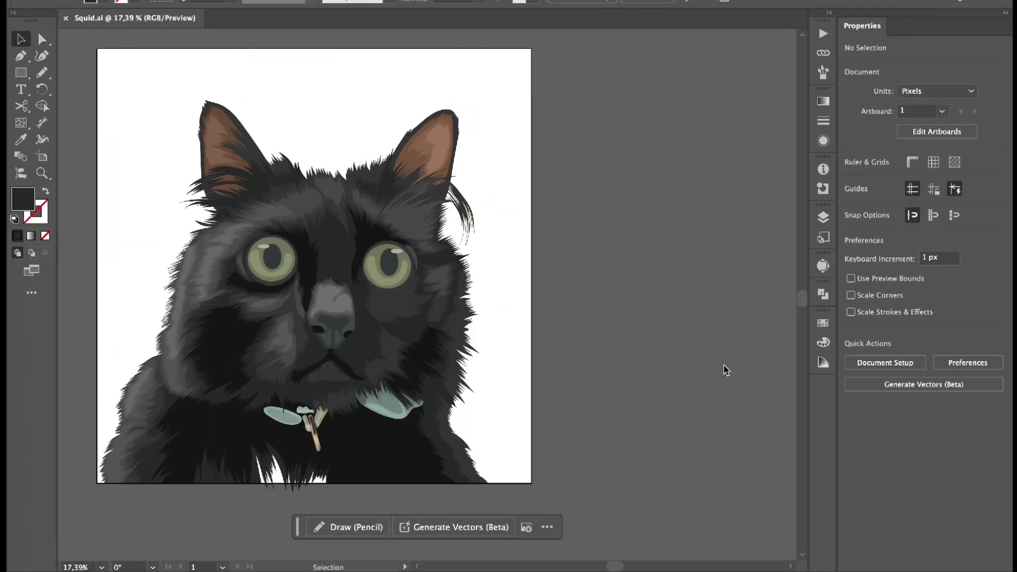